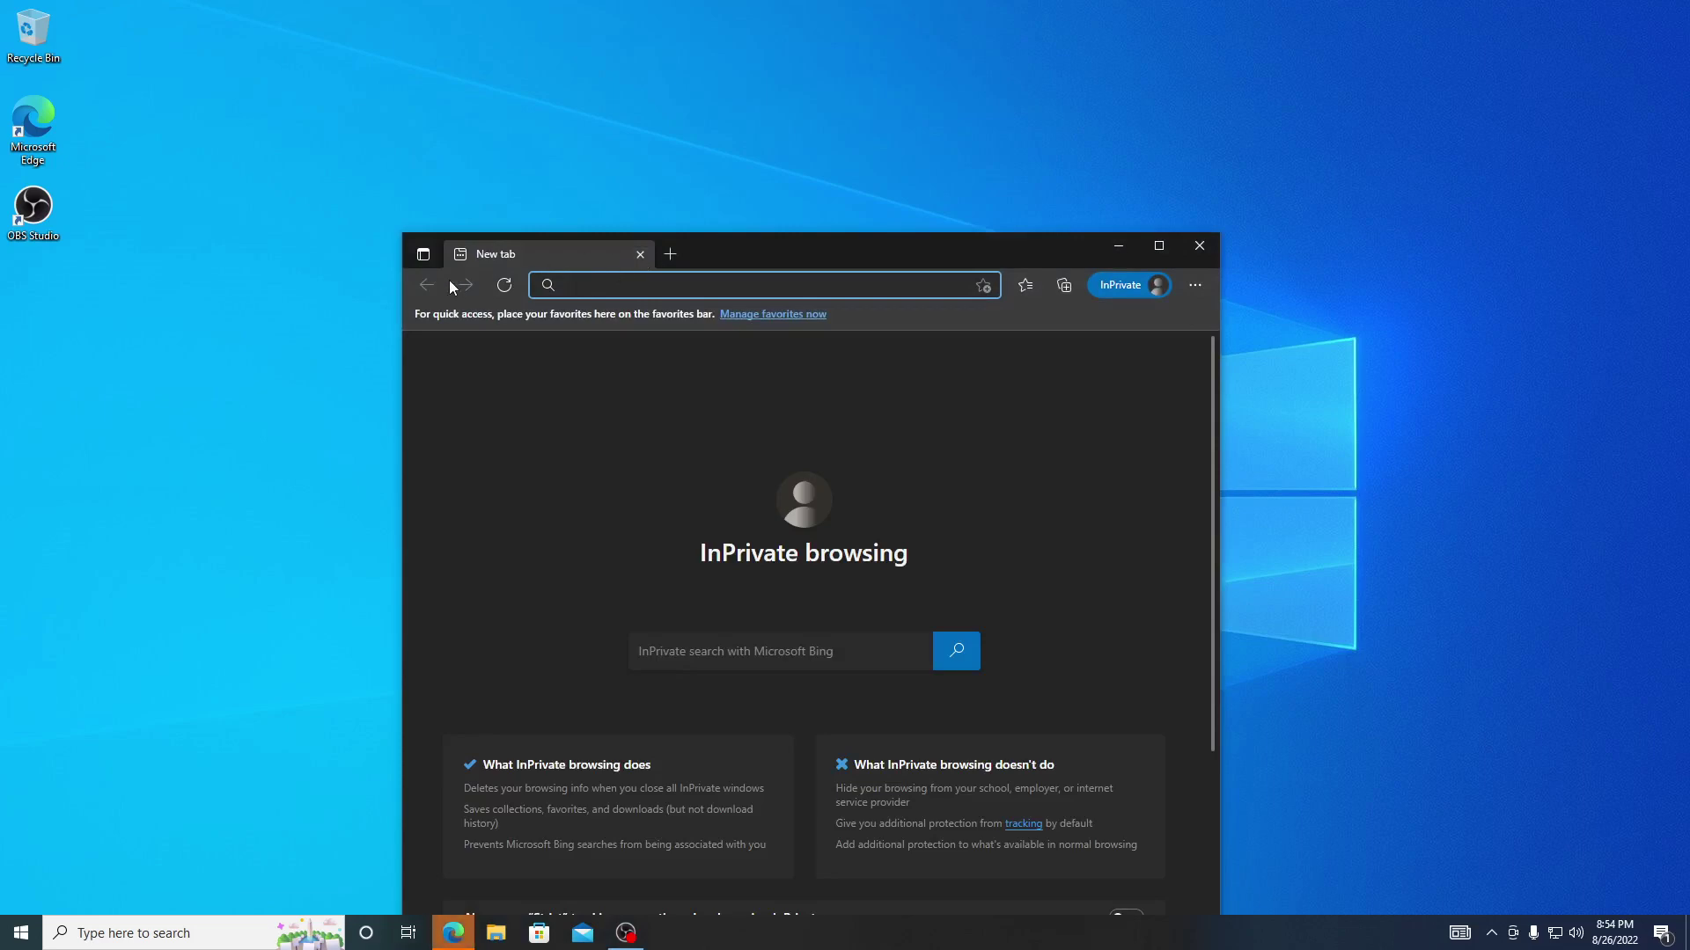
Step: Enlarge the InPrivate browser window and move it higher on the desktop
{"action": "left_click_drag", "start_coordinate": [404, 235], "coordinate": [249, 300]}
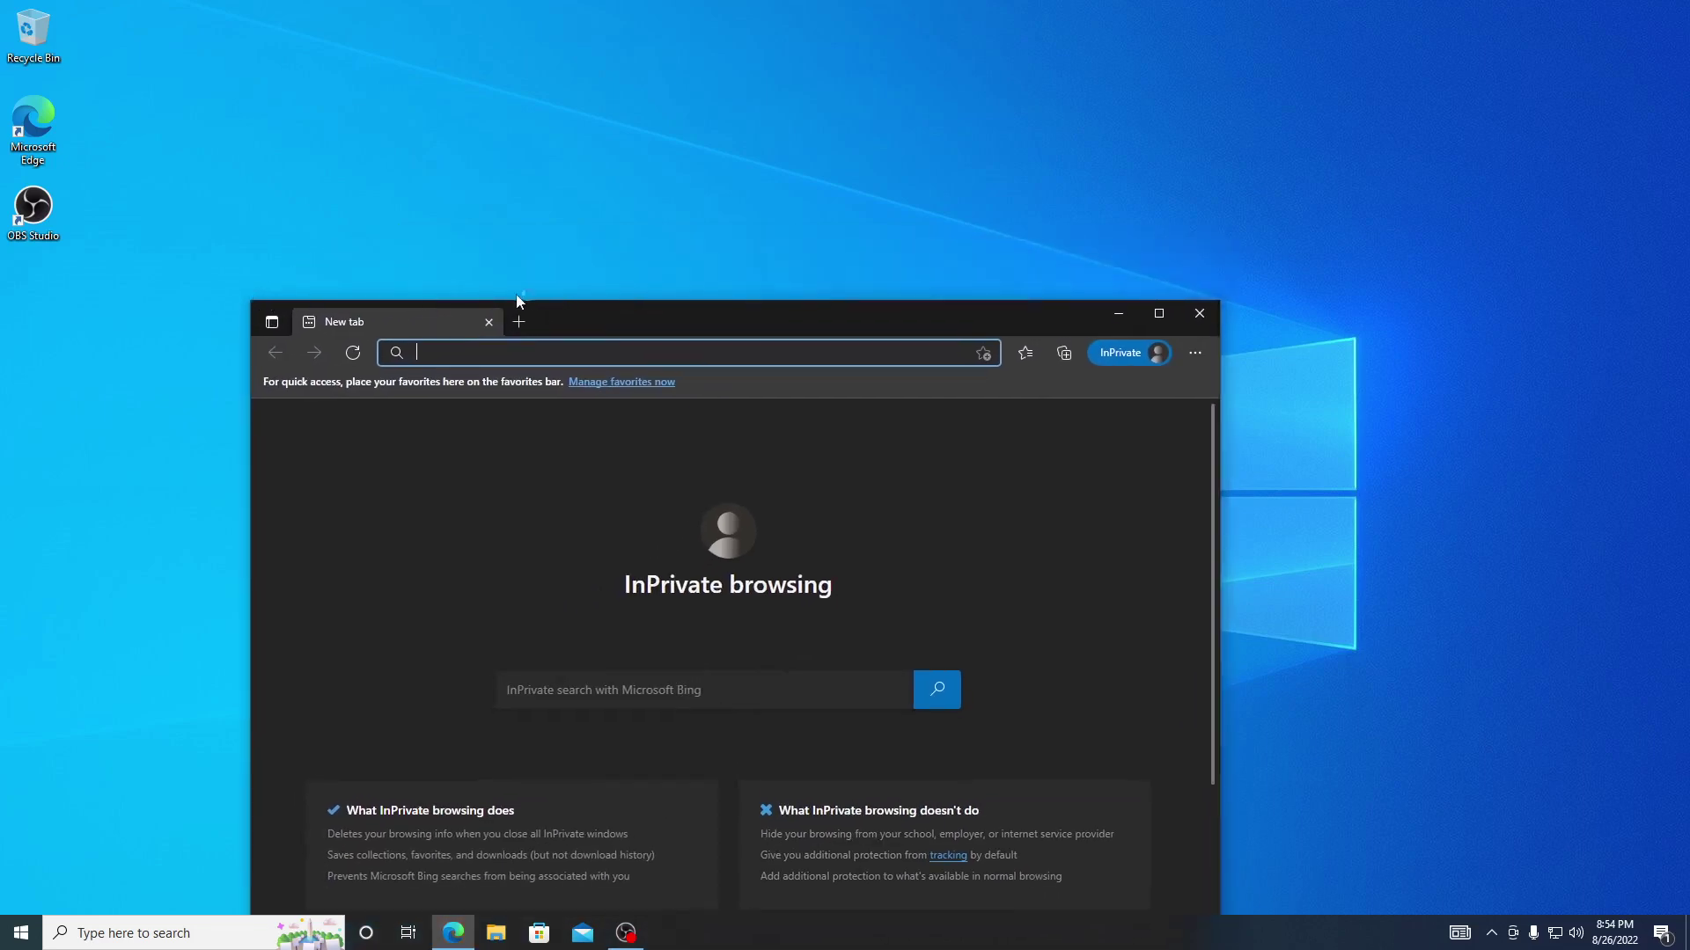
{"action": "left_click_drag", "start_coordinate": [568, 319], "coordinate": [741, 66]}
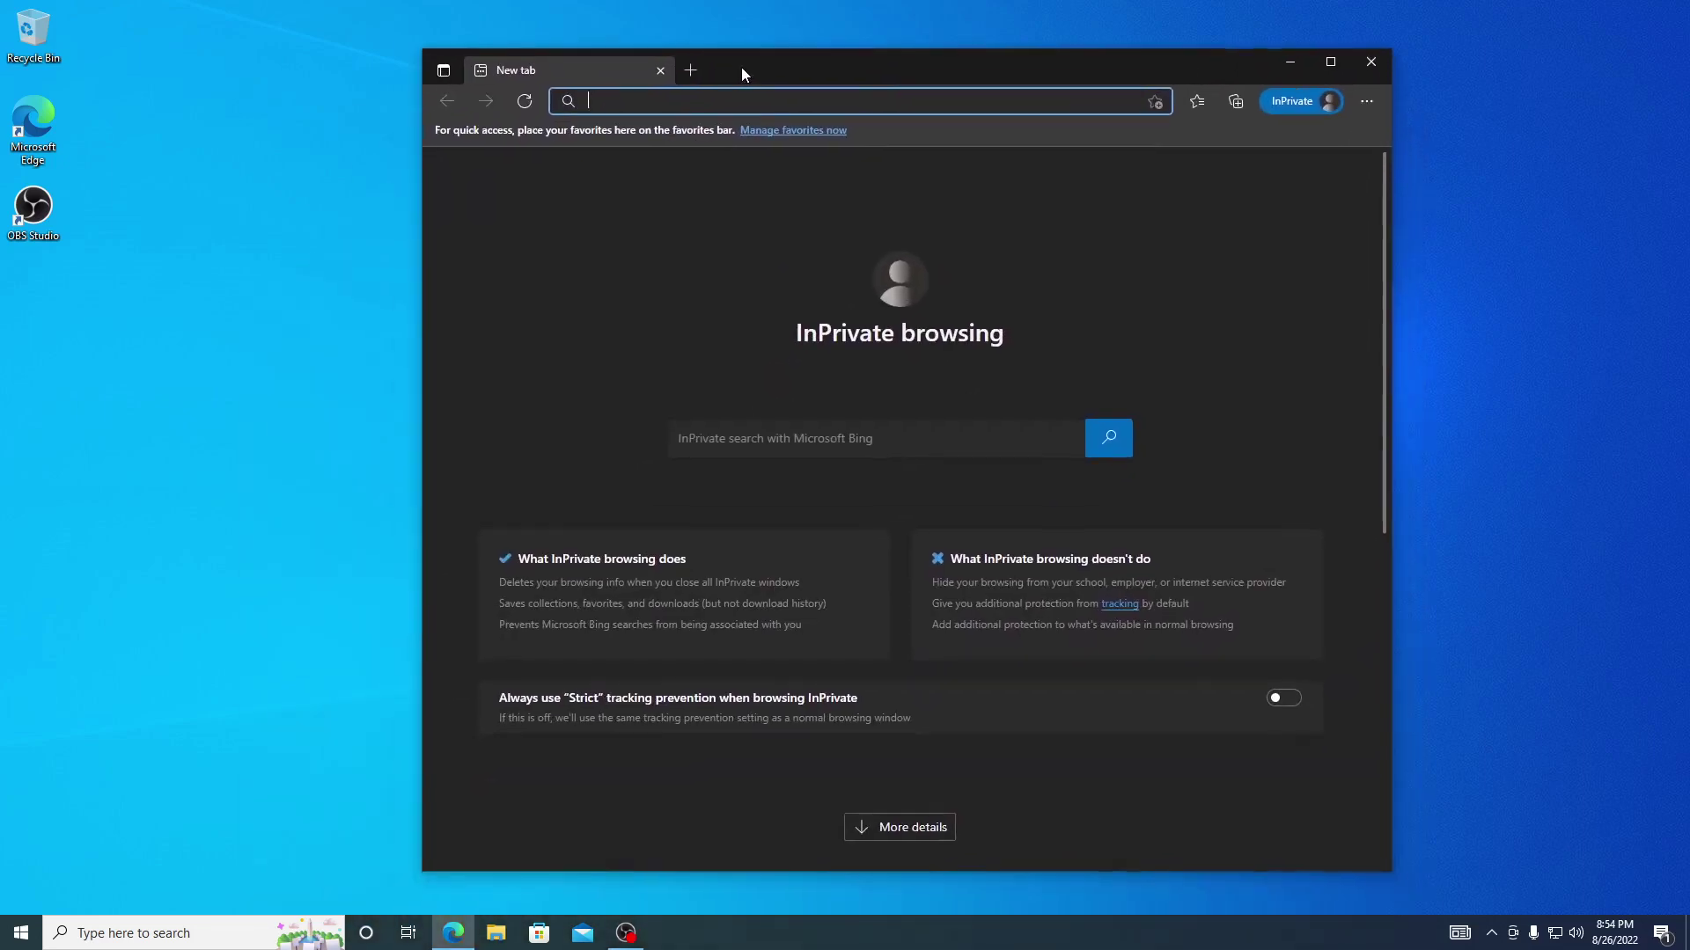
Step: View the folders and drives under This PC in File Explorer, and close the window
{"action": "left_click", "coordinate": [495, 933]}
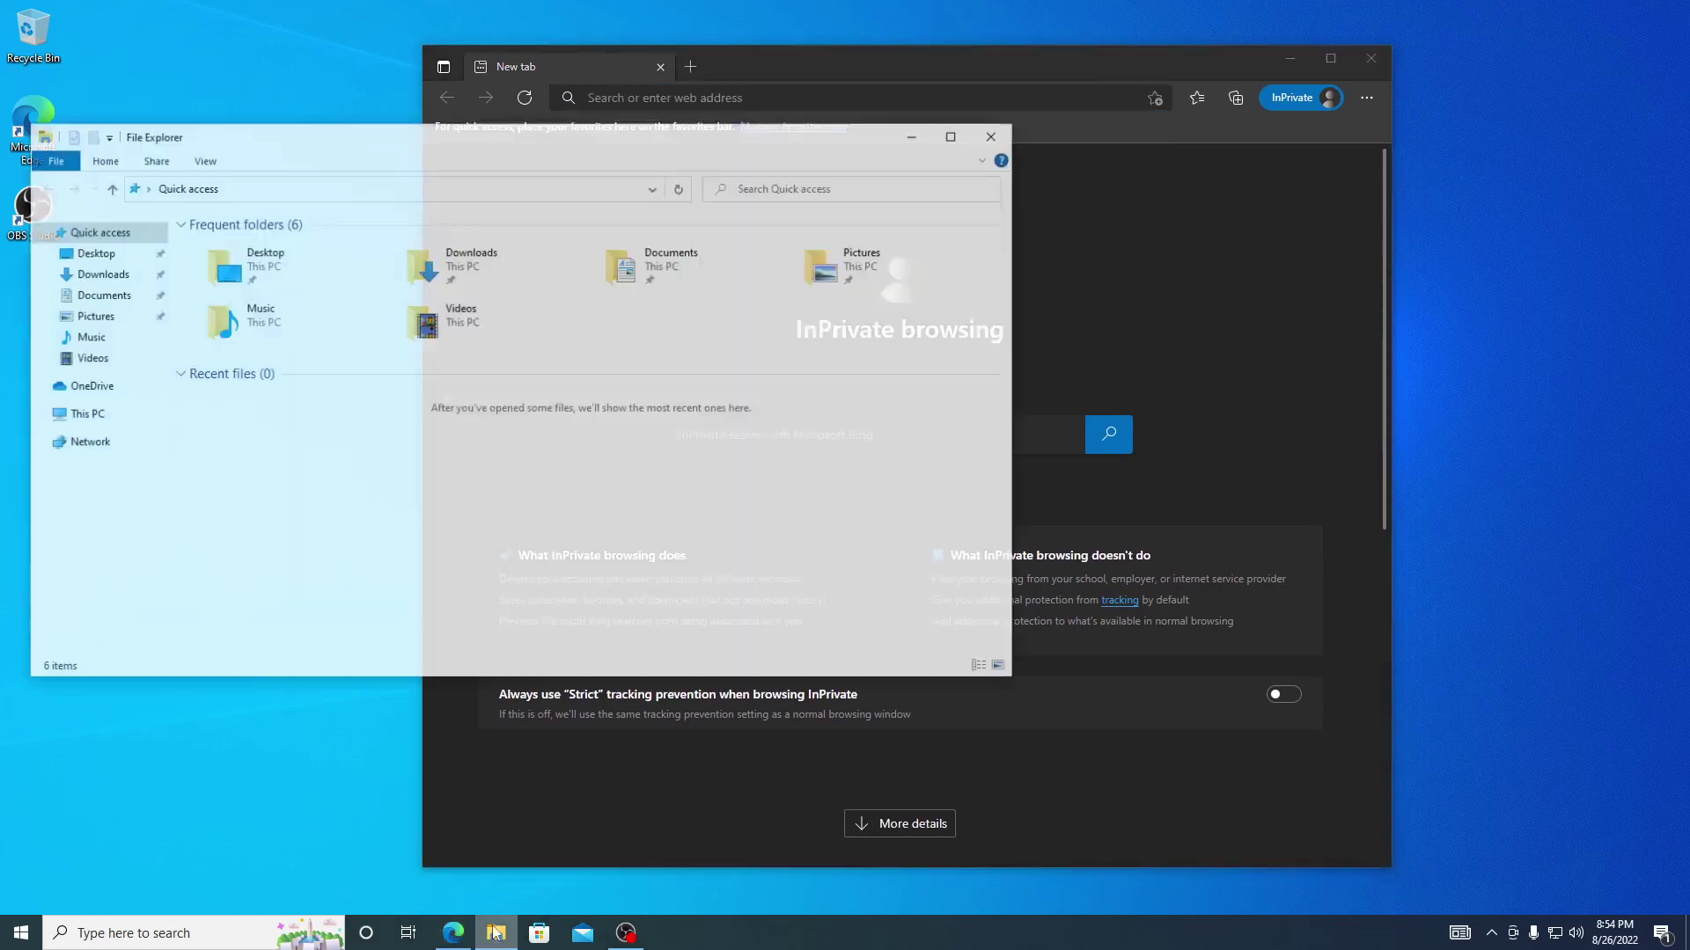
{"action": "left_click", "coordinate": [83, 415]}
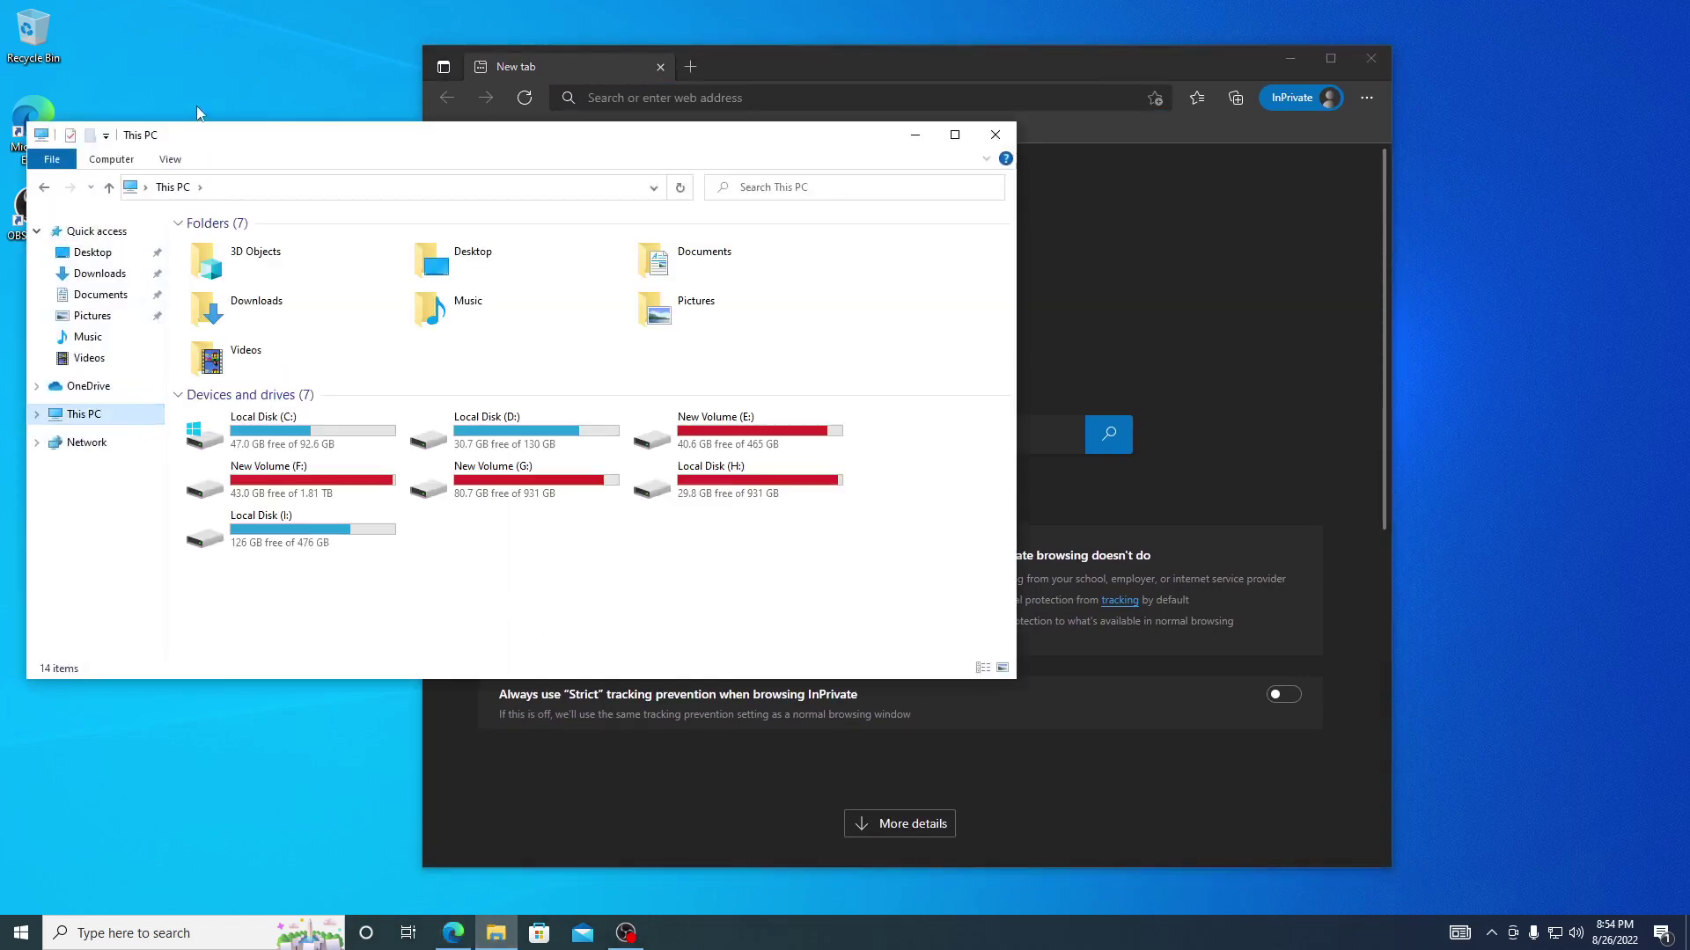
{"action": "left_click", "coordinate": [995, 135]}
{"action": "right_click", "coordinate": [340, 208]}
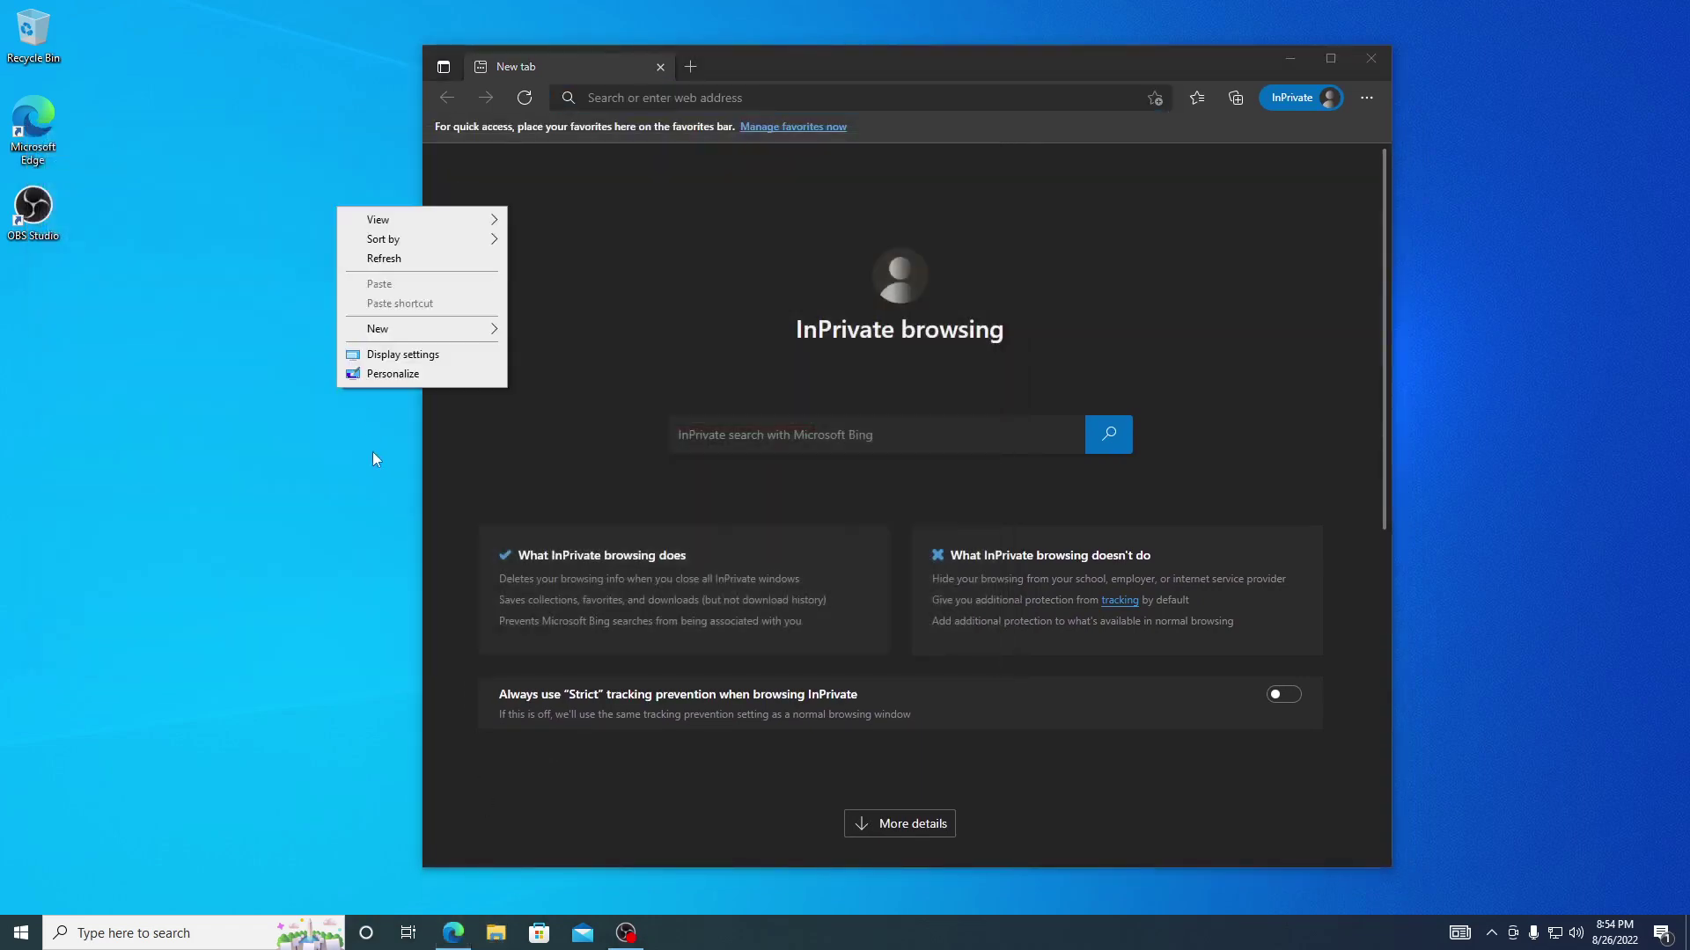
{"action": "left_click", "coordinate": [392, 374]}
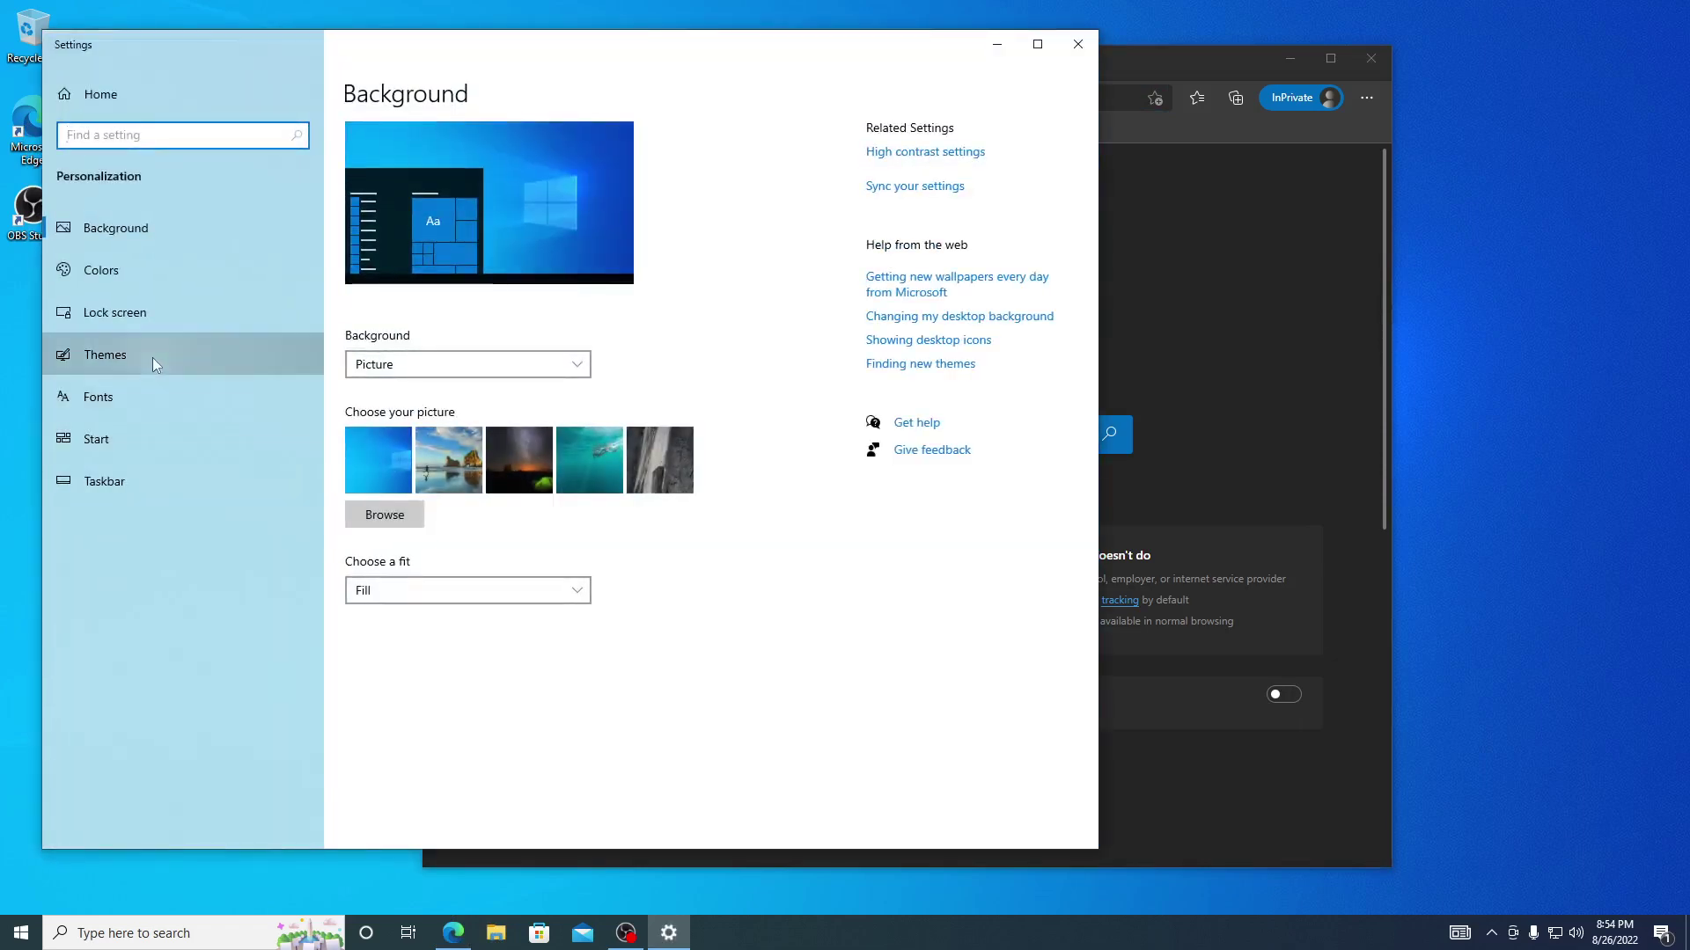
{"action": "left_click", "coordinate": [151, 356]}
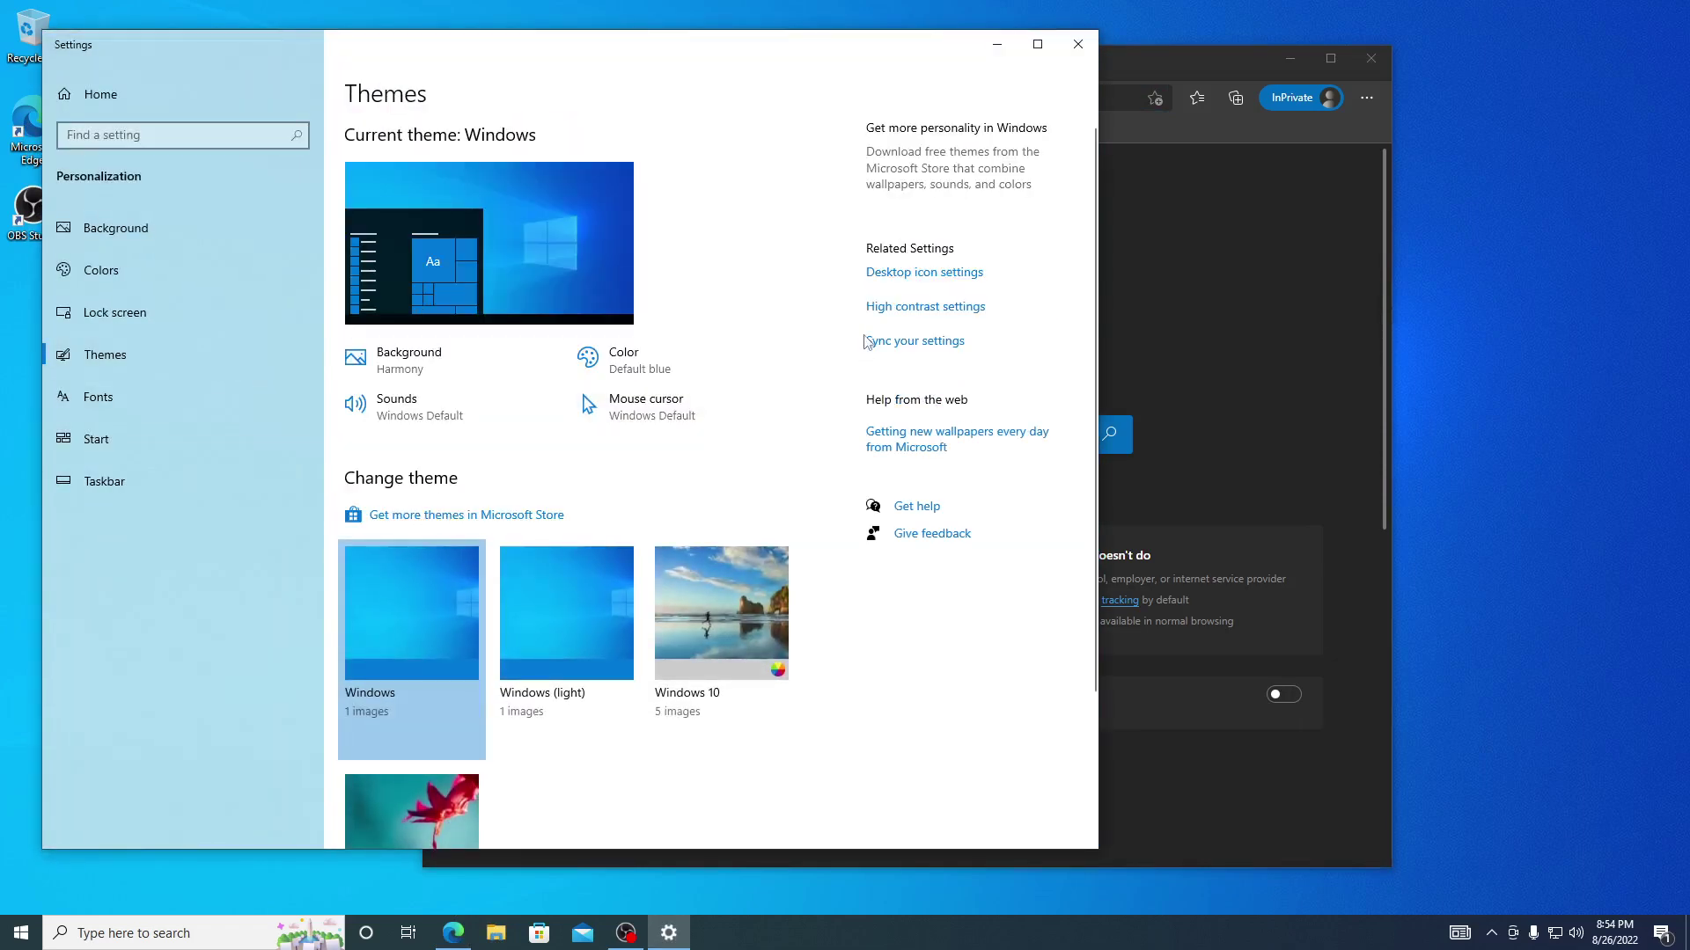
{"action": "left_click", "coordinate": [906, 307]}
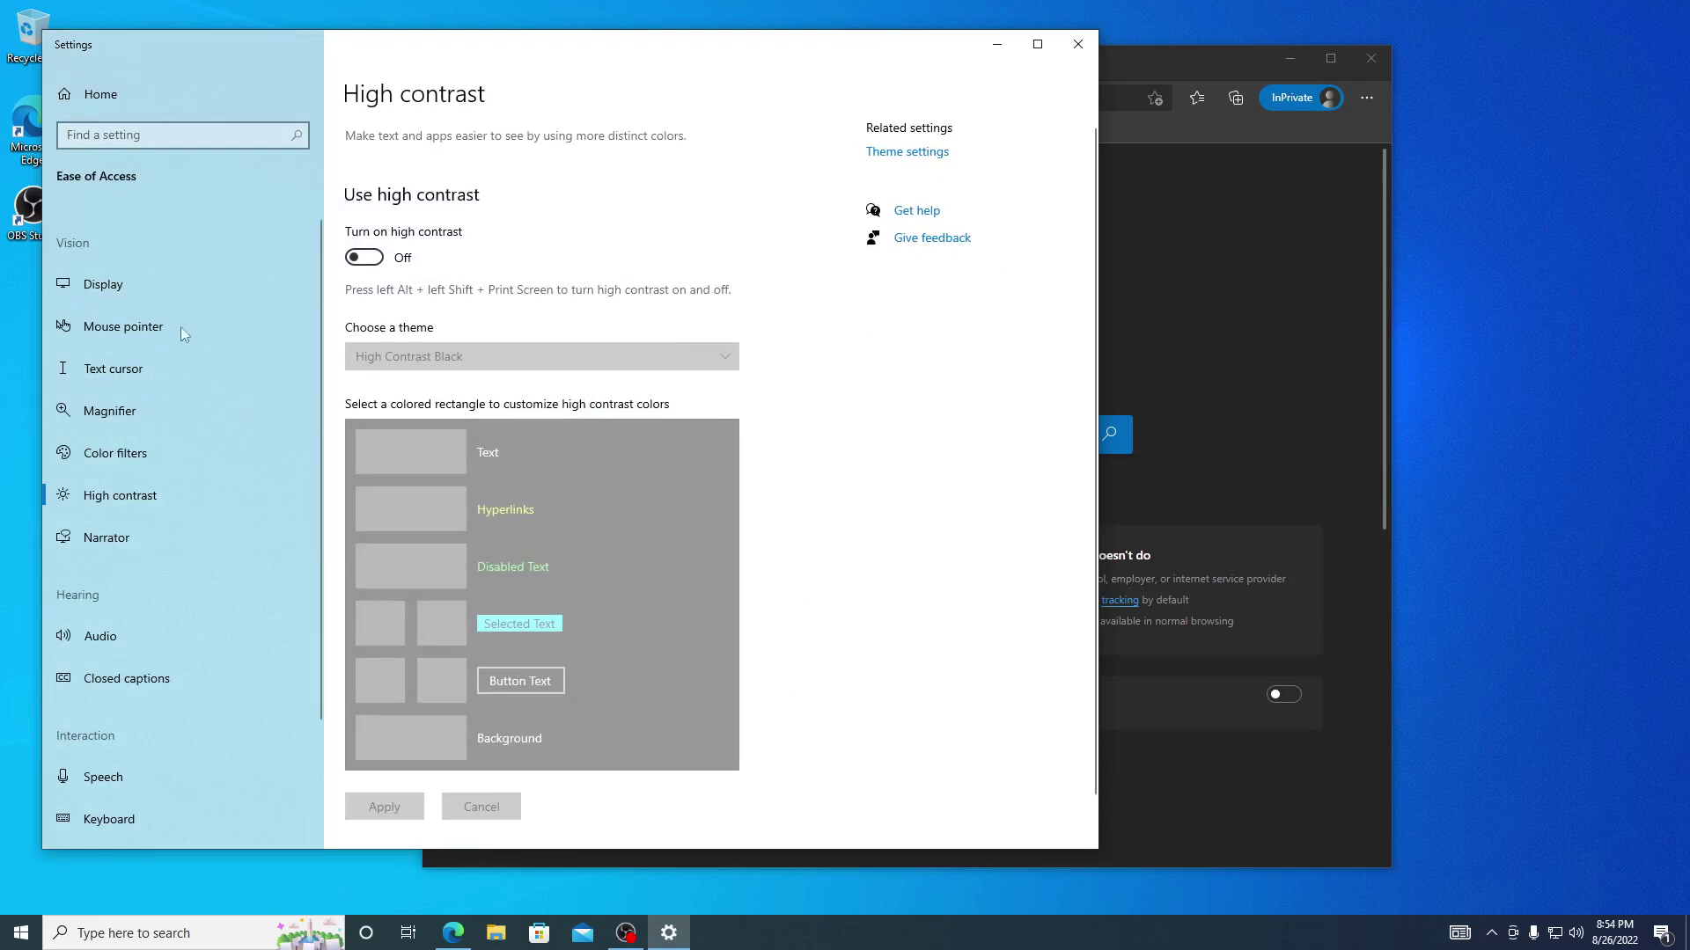
{"action": "left_click", "coordinate": [1067, 57]}
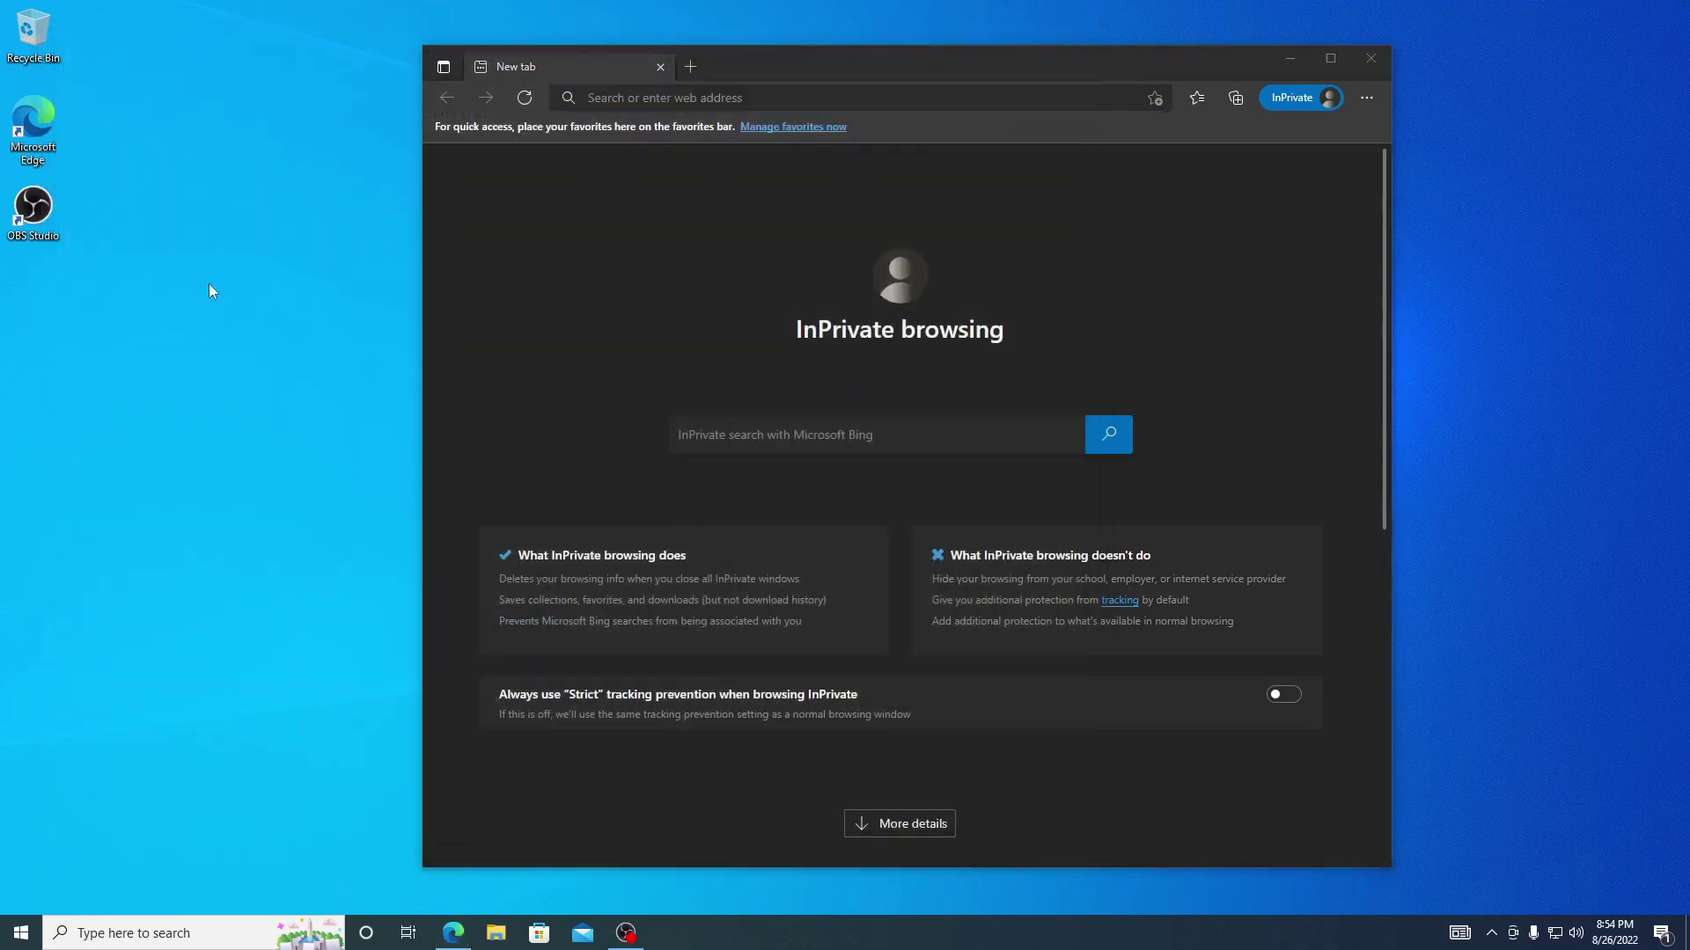
Step: Enable the Computer and Network desktop icons in the theme-related Desktop Icon Settings, and close the personalization settings
{"action": "right_click", "coordinate": [211, 267]}
{"action": "left_click", "coordinate": [264, 442]}
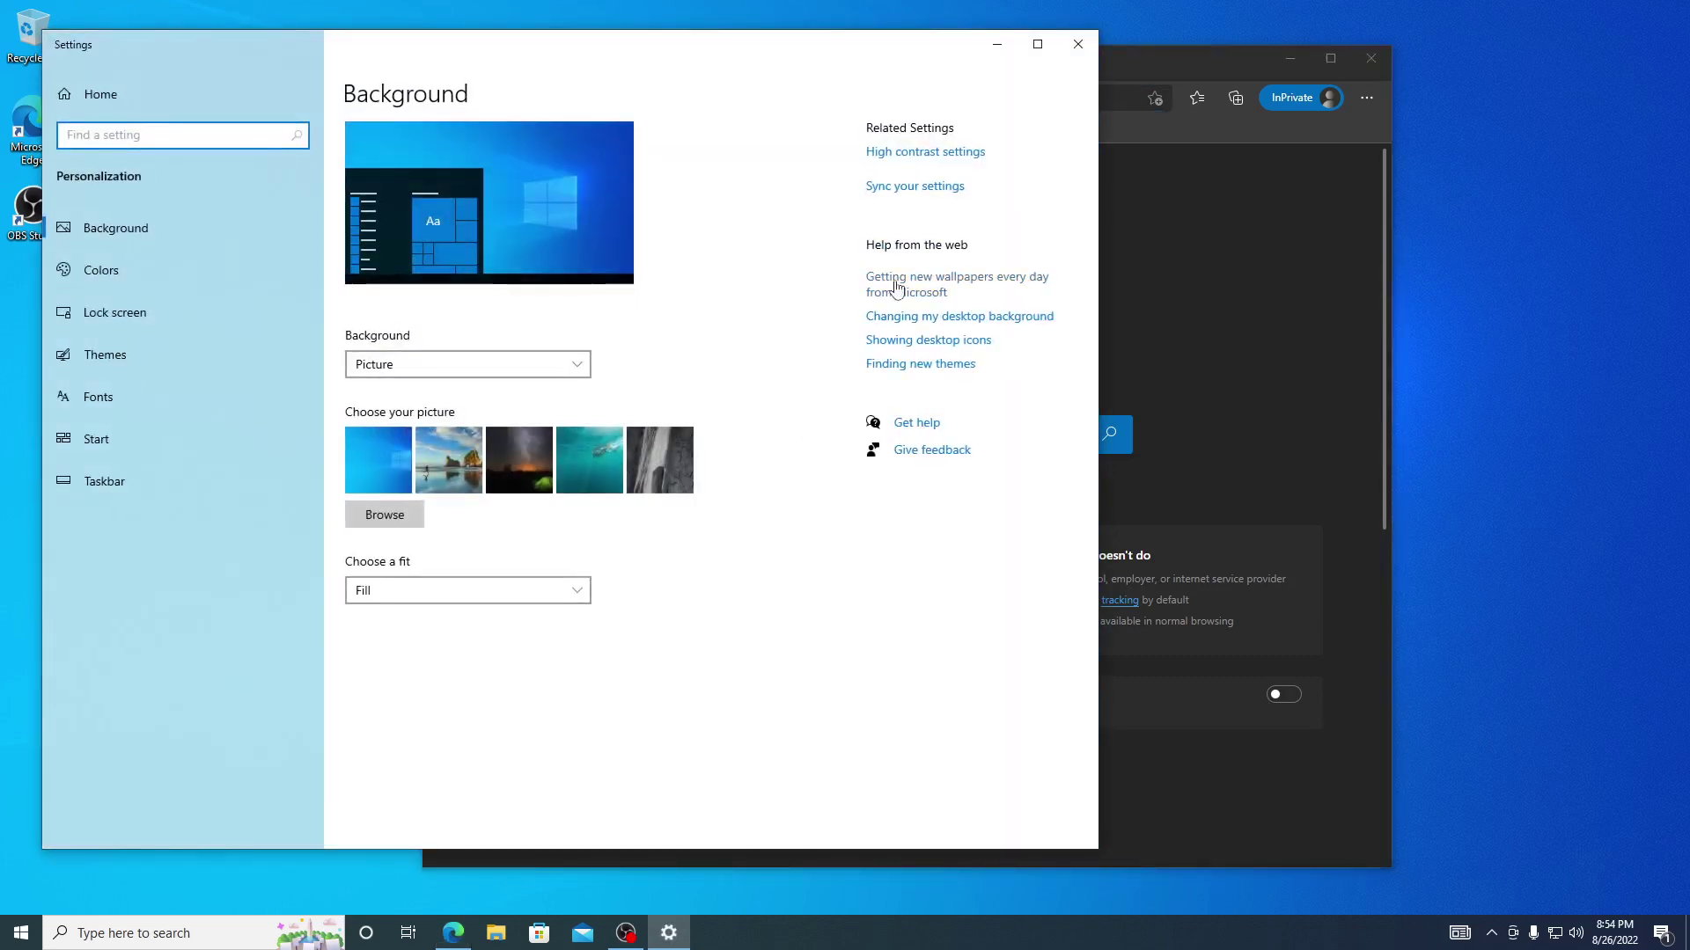
{"action": "left_click", "coordinate": [249, 352]}
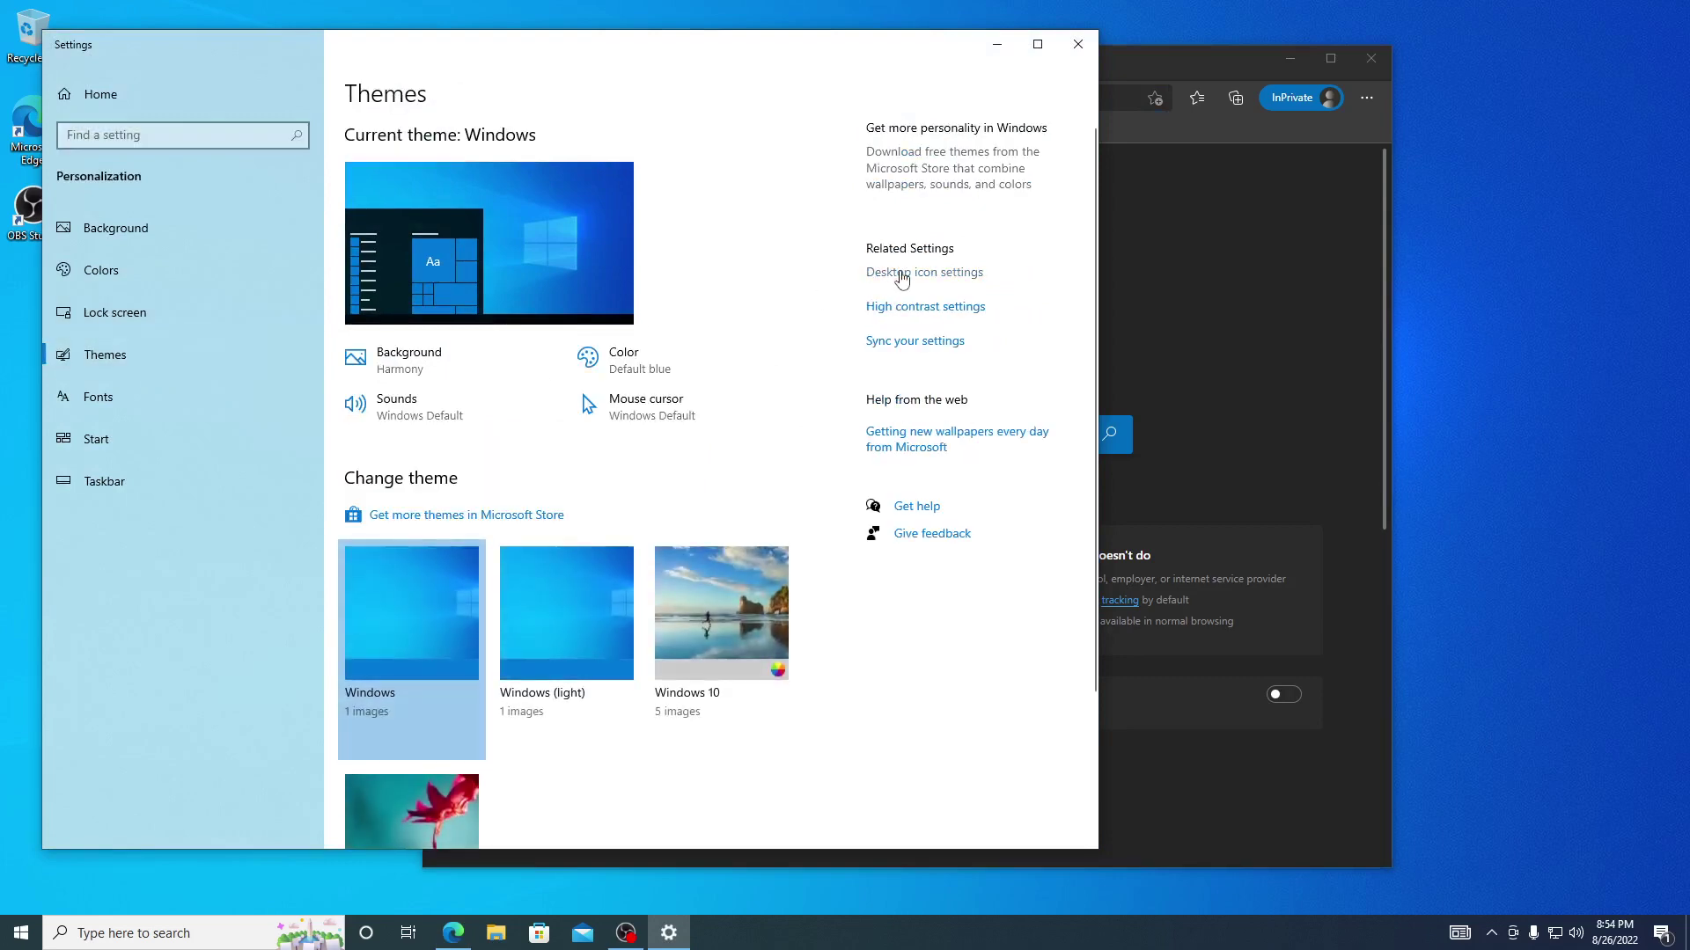
{"action": "left_click", "coordinate": [897, 272]}
{"action": "left_click", "coordinate": [231, 284]}
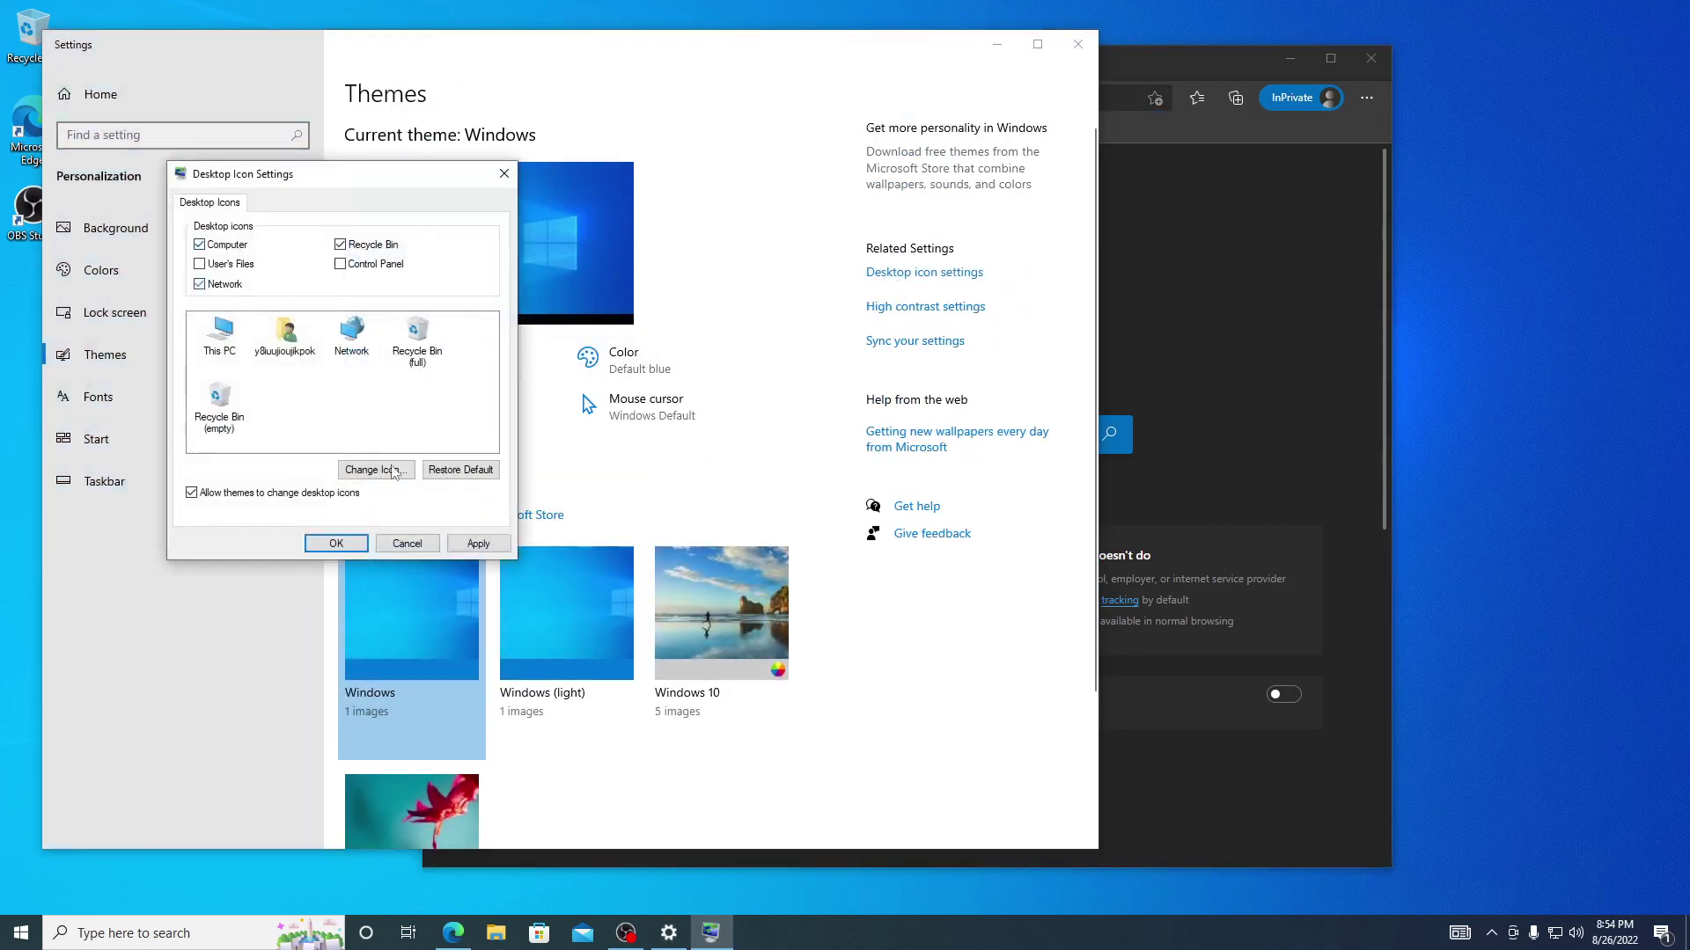
{"action": "left_click", "coordinate": [467, 546]}
{"action": "left_click", "coordinate": [336, 543]}
{"action": "left_click", "coordinate": [1075, 46]}
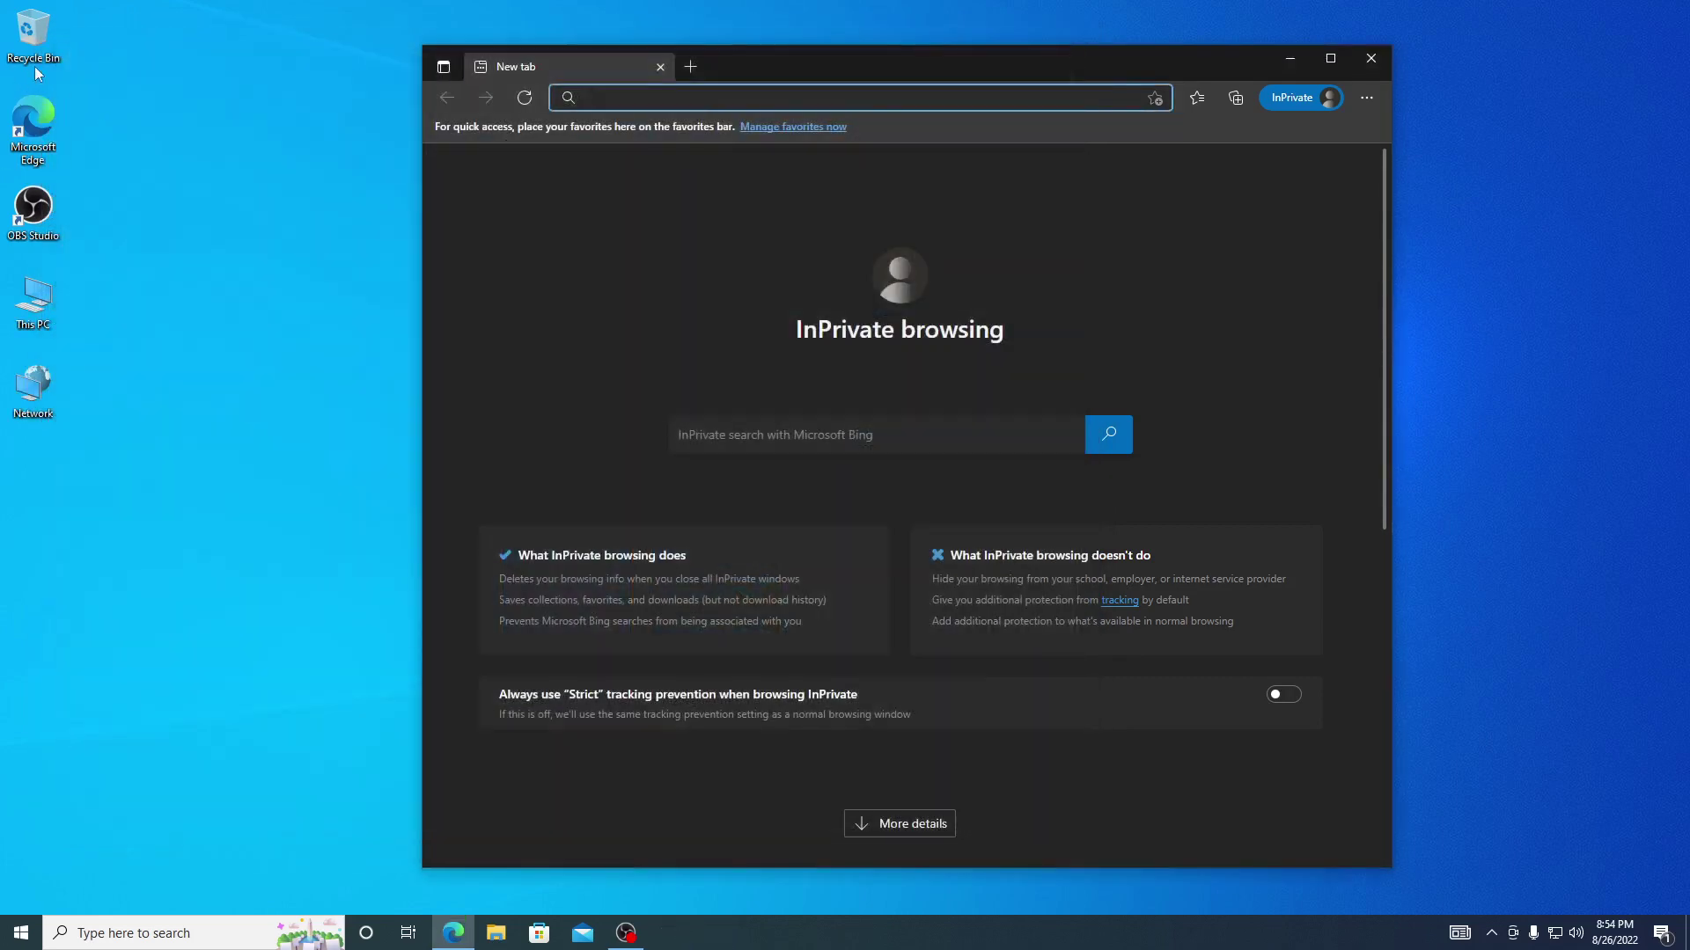
Step: Open Computer Management for This PC and move the browser window aside so both windows are accessible
{"action": "right_click", "coordinate": [33, 301]}
{"action": "key", "text": "Escape"}
{"action": "left_click_drag", "start_coordinate": [790, 82], "coordinate": [1090, 92]}
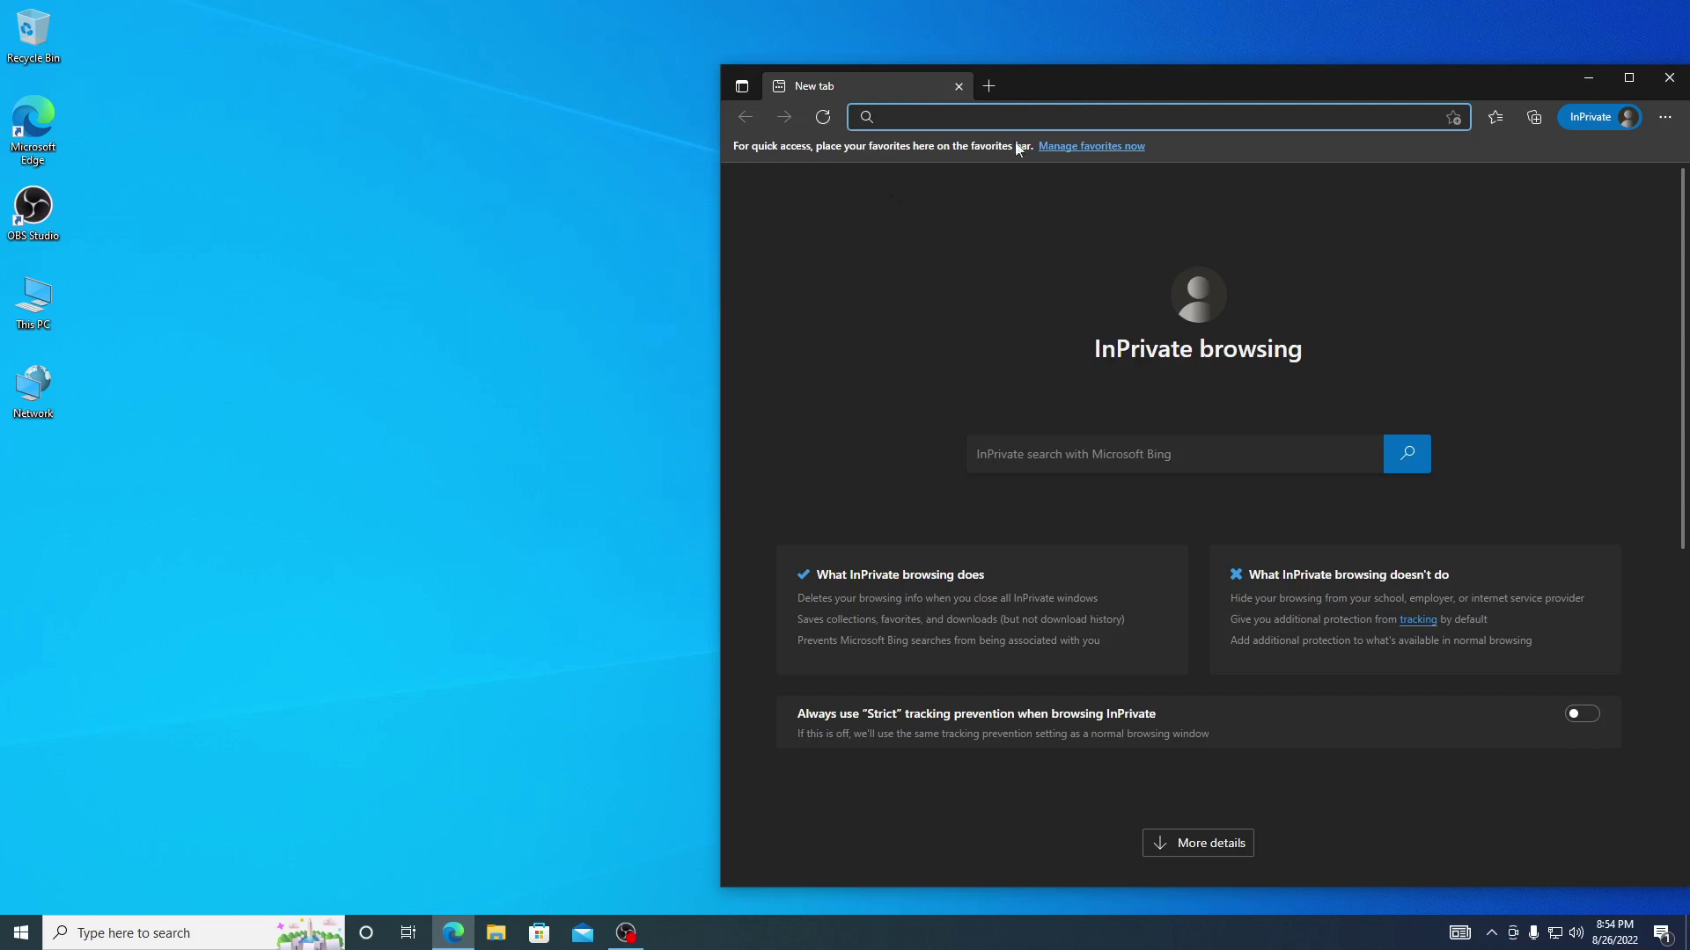
{"action": "left_click_drag", "start_coordinate": [1173, 84], "coordinate": [1106, 117]}
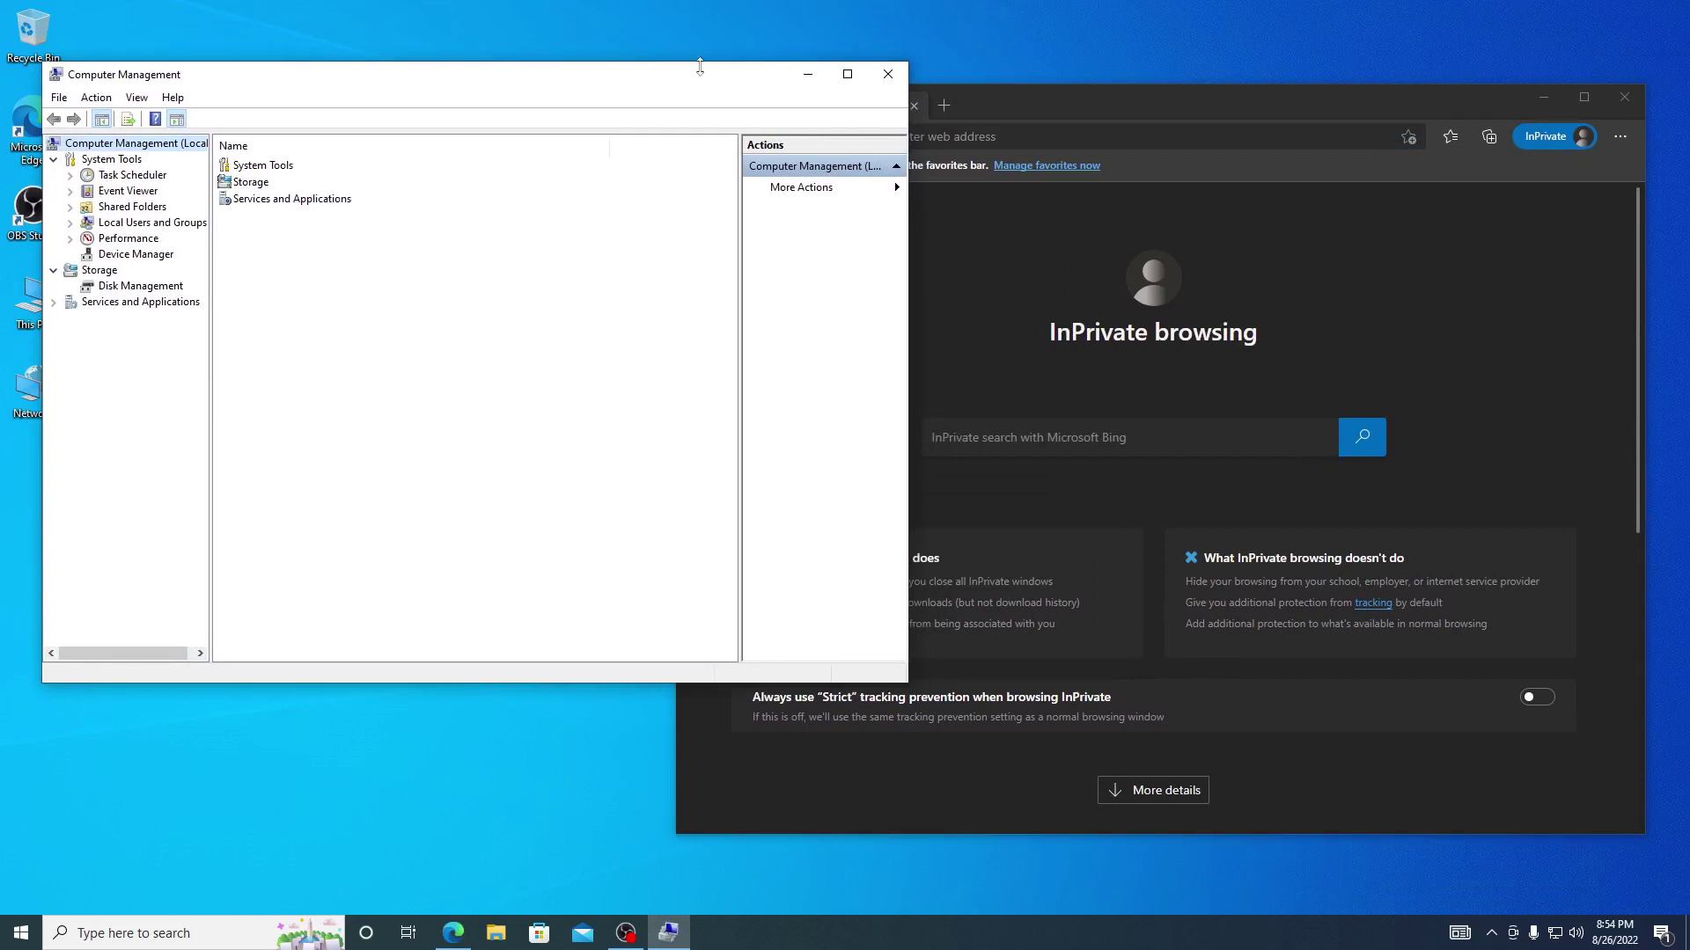
{"action": "left_click", "coordinate": [999, 18]}
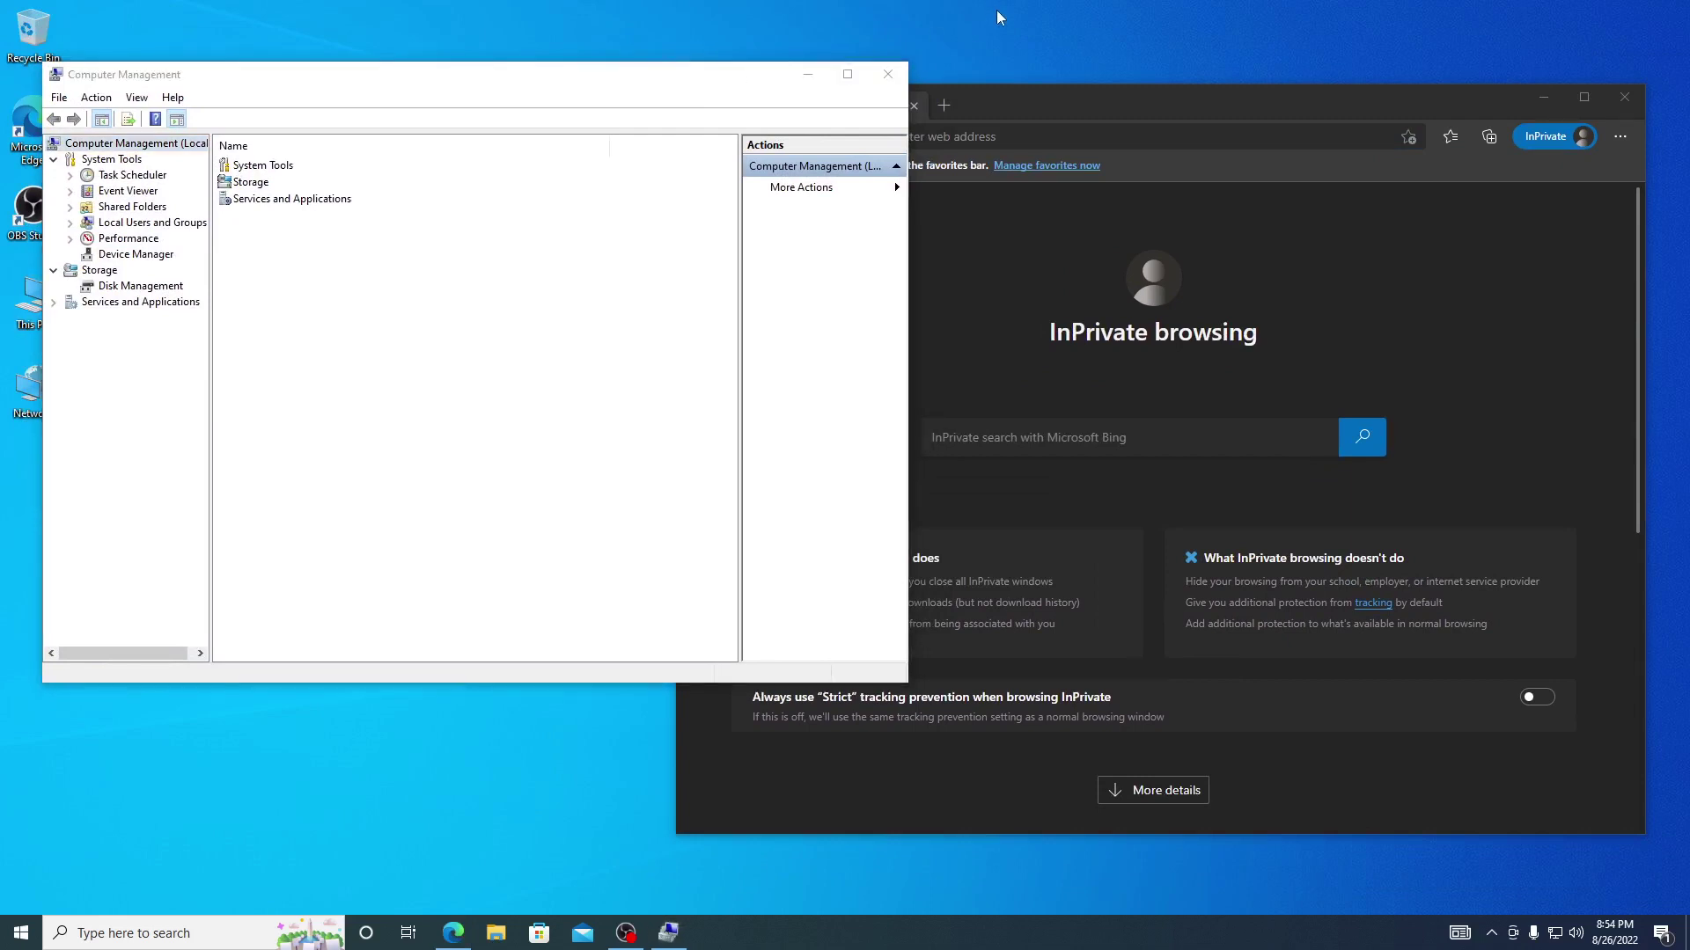
{"action": "mouse_move", "coordinate": [985, 103]}
{"action": "left_mouse_down"}
{"action": "mouse_move", "coordinate": [1019, 102]}
{"action": "mouse_move", "coordinate": [1010, 144]}
{"action": "mouse_move", "coordinate": [1002, 113]}
{"action": "left_mouse_up"}
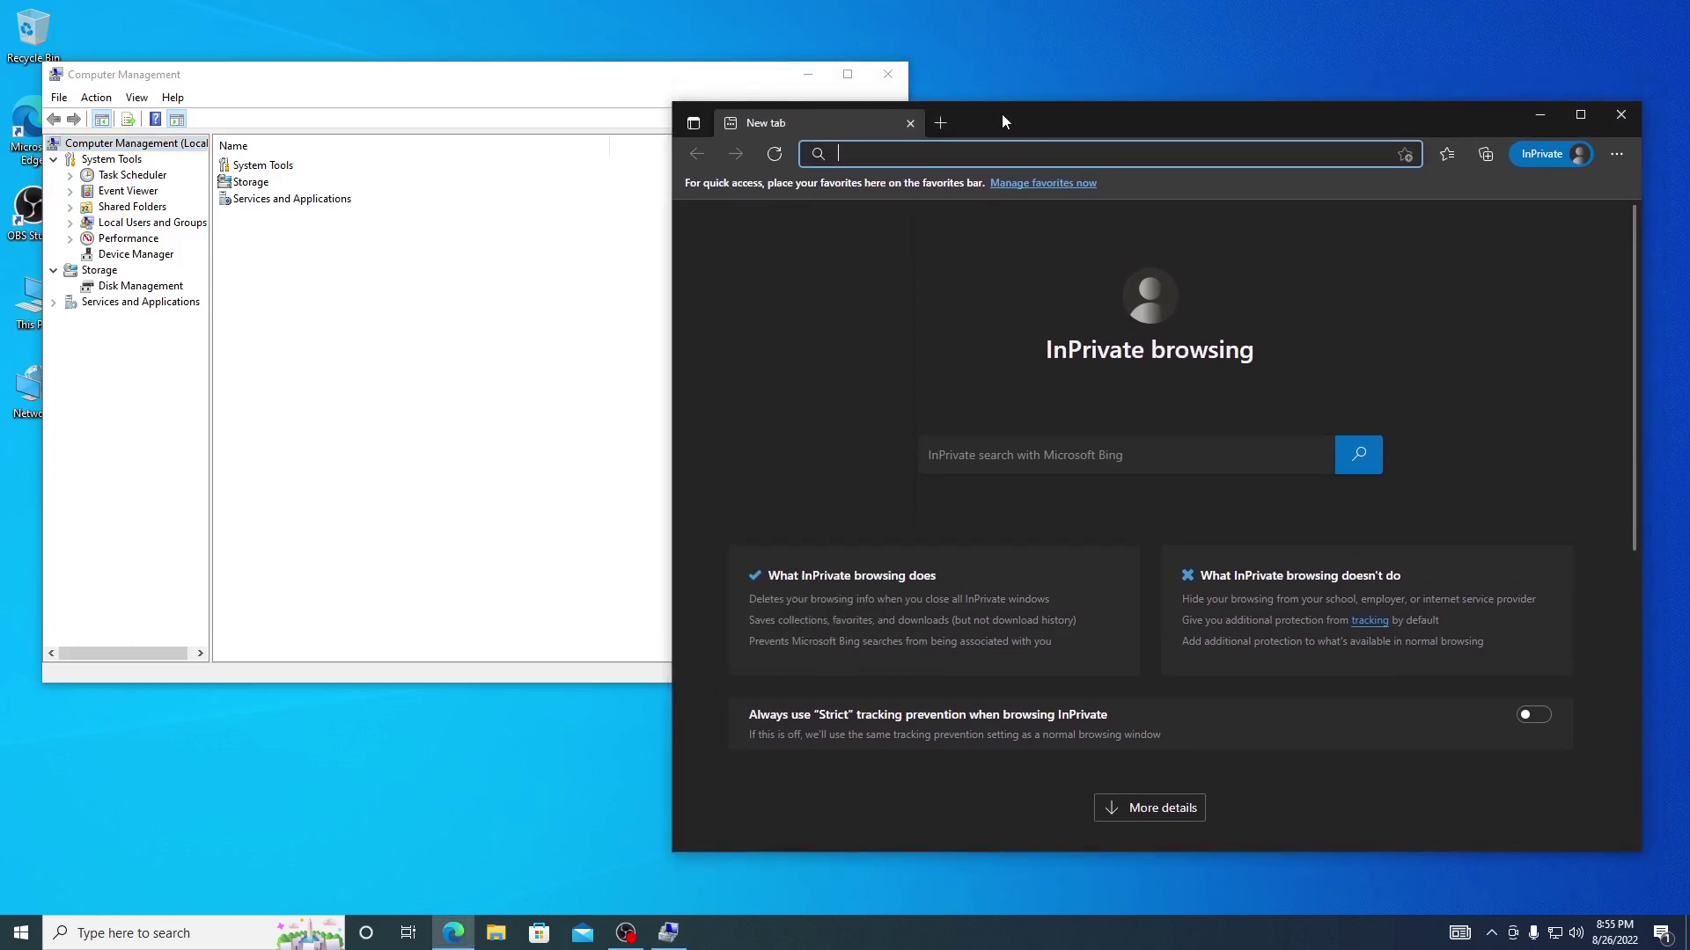
Step: Open the properties of the display adapter in Device Manager and move the dialog clear of the device entry
{"action": "left_click", "coordinate": [528, 146]}
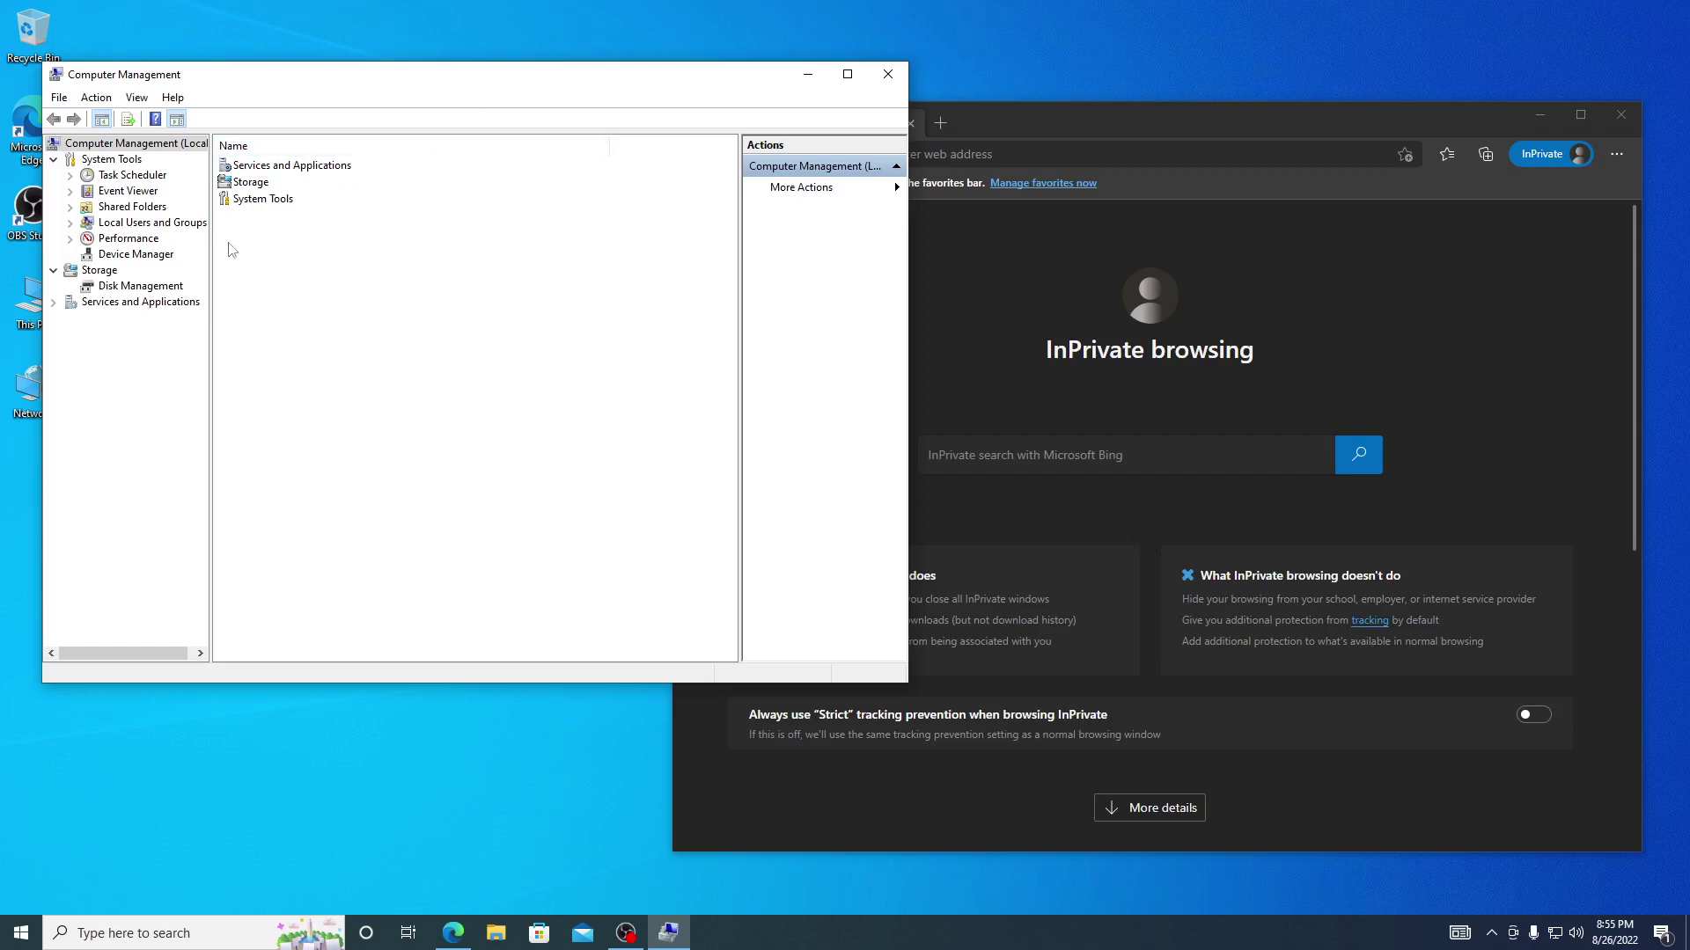
{"action": "left_click", "coordinate": [132, 255]}
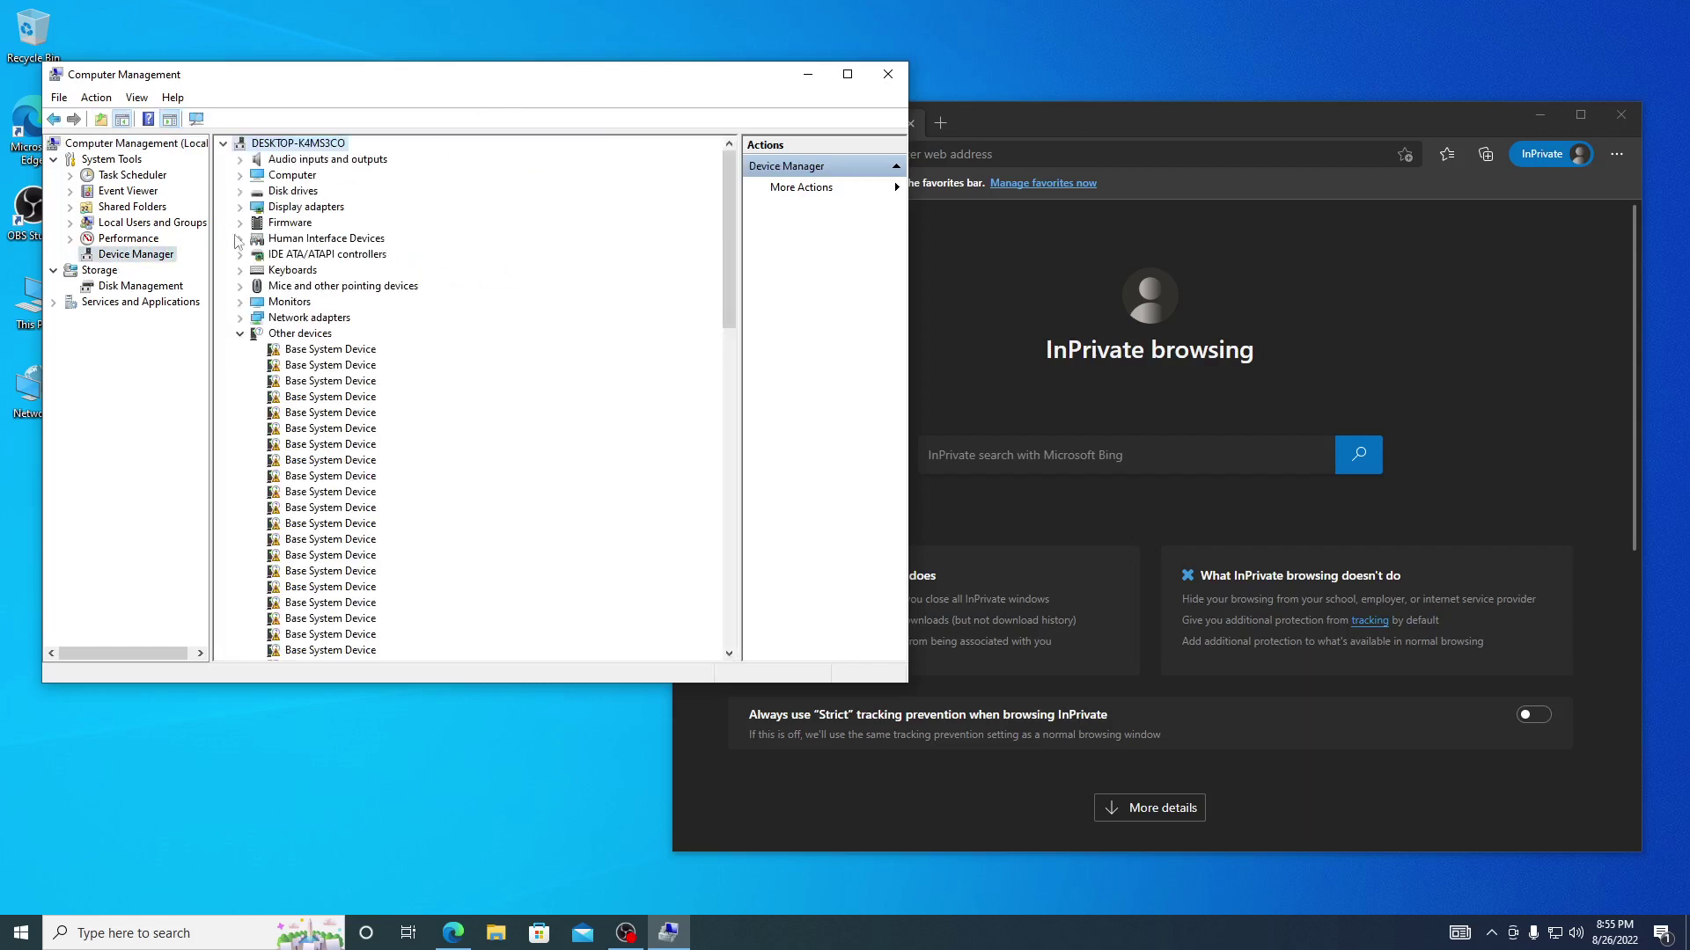
{"action": "left_click", "coordinate": [240, 208]}
{"action": "left_click", "coordinate": [355, 223]}
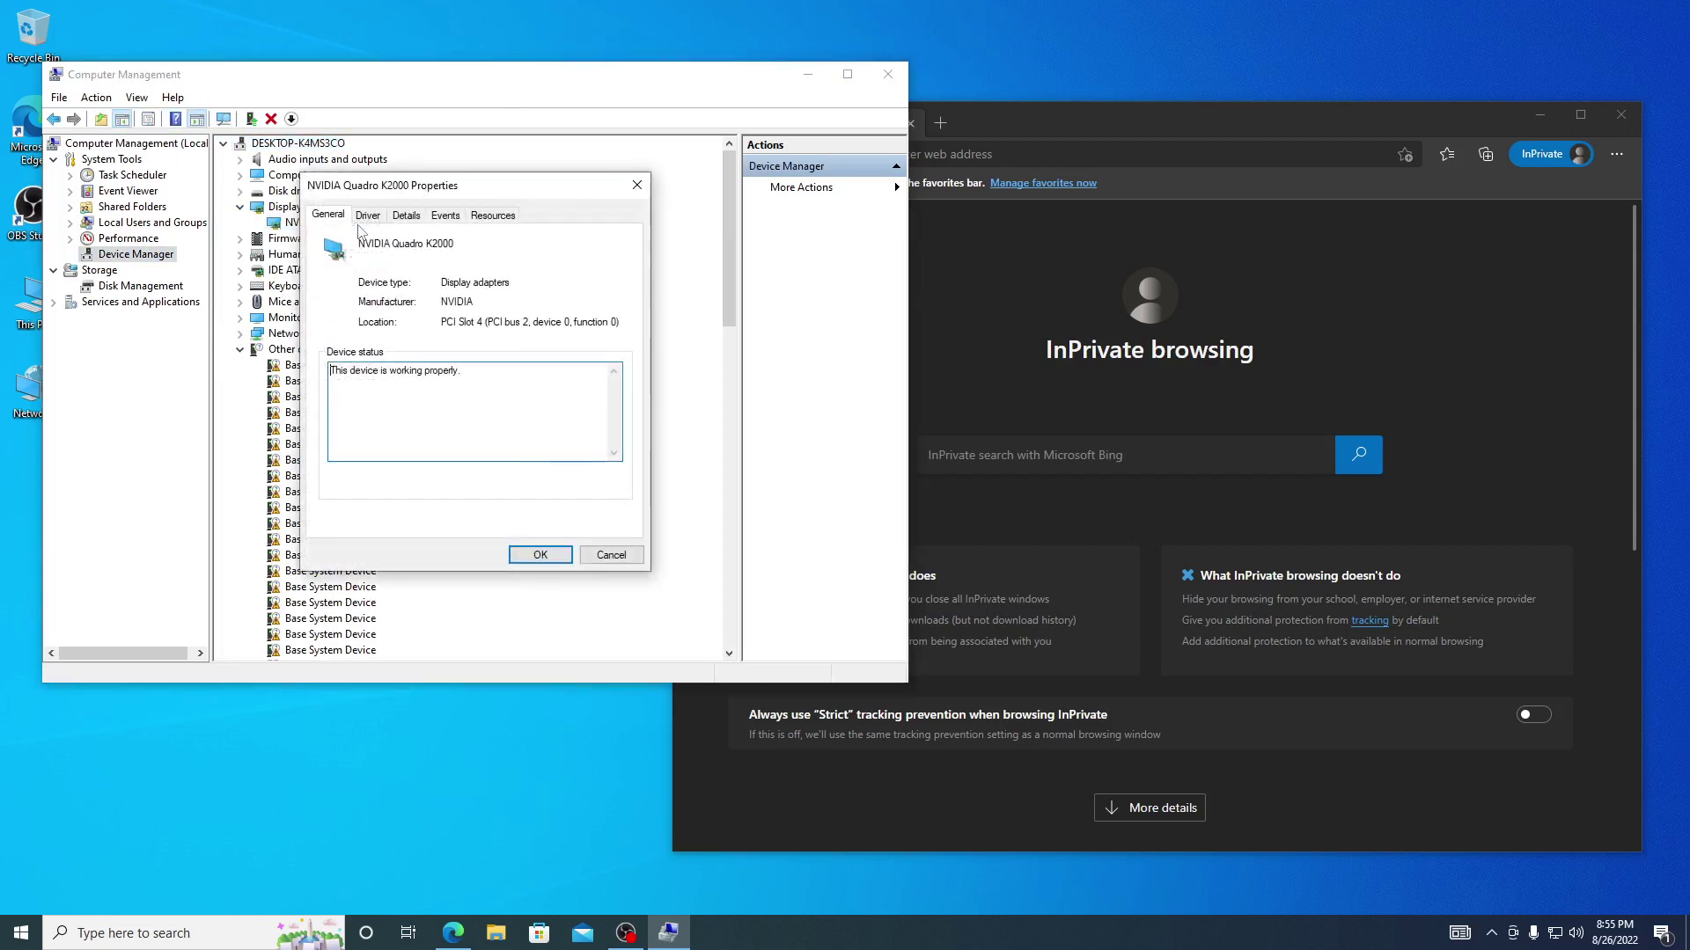
{"action": "left_click_drag", "start_coordinate": [495, 193], "coordinate": [366, 313]}
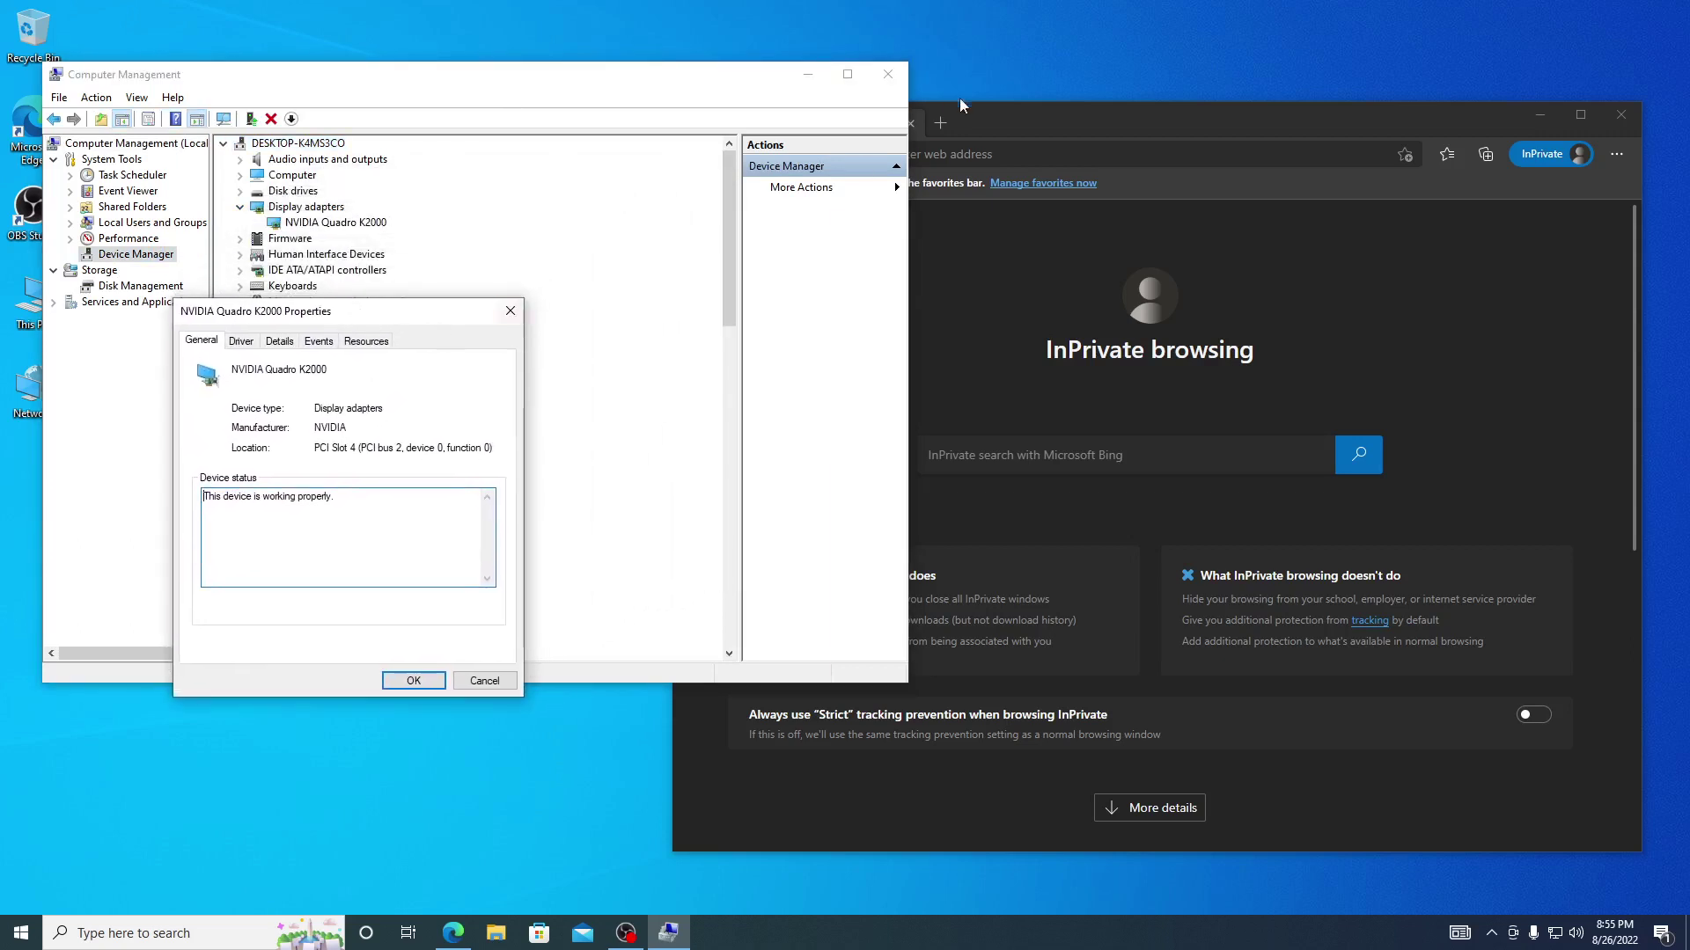
Step: Refresh the desktop and shift the browser window slightly lower
{"action": "right_click", "coordinate": [1015, 83]}
{"action": "left_click", "coordinate": [1026, 56]}
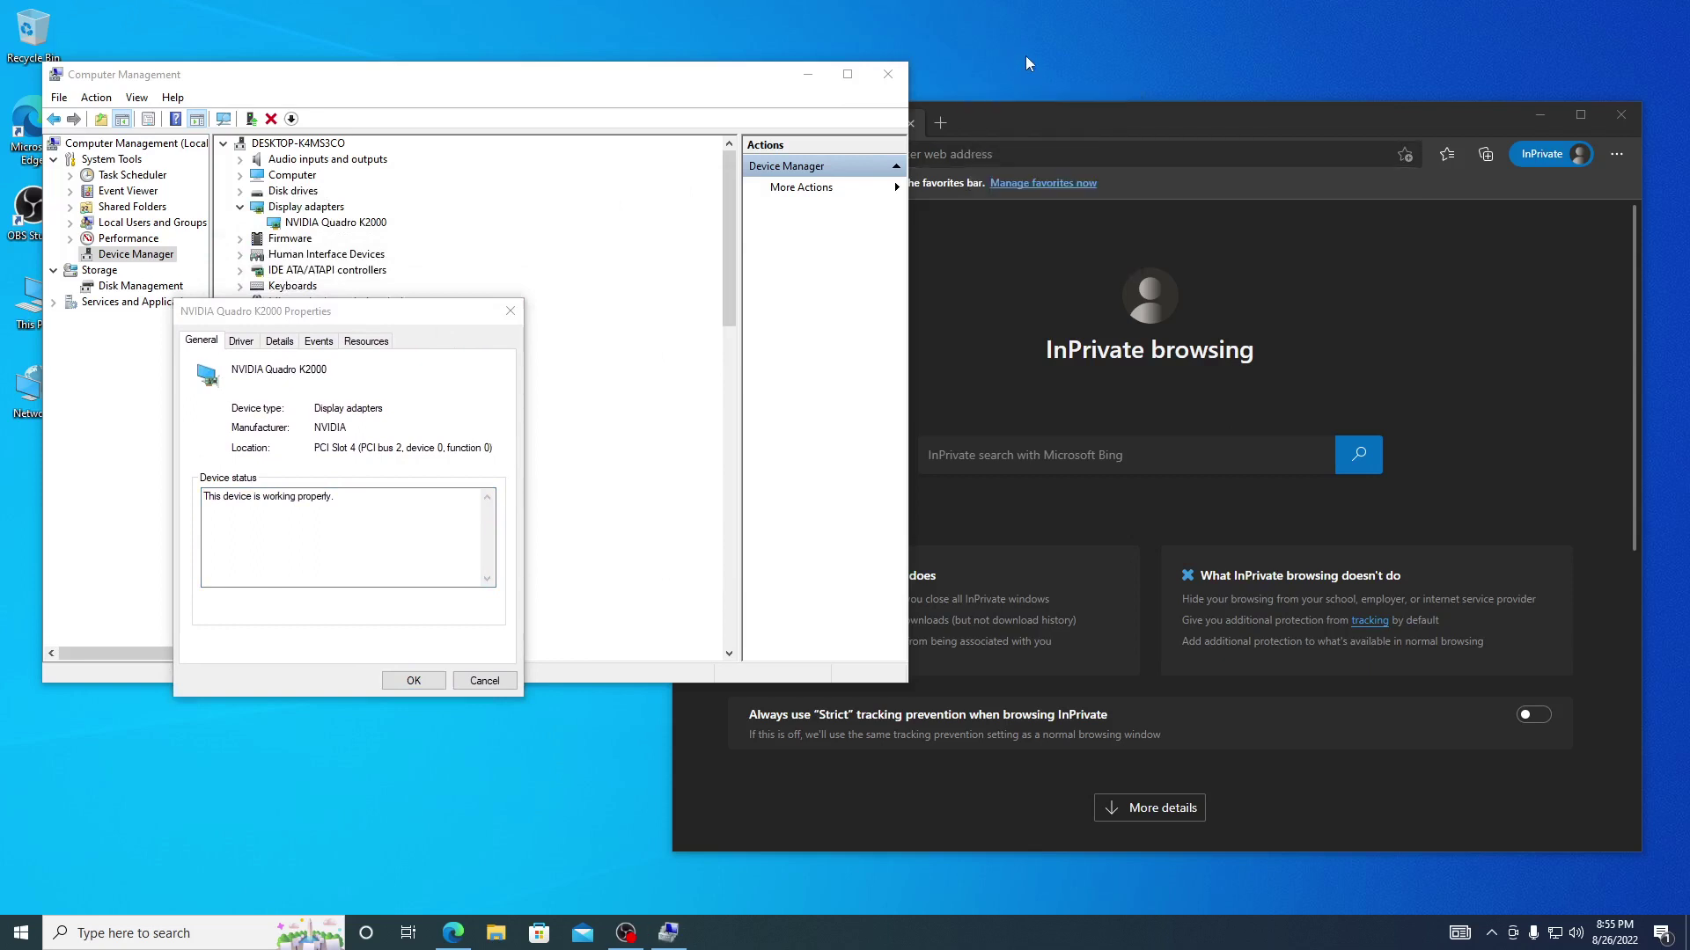
{"action": "right_click", "coordinate": [1024, 53]}
{"action": "left_click", "coordinate": [1048, 105]}
{"action": "left_click", "coordinate": [1042, 123]}
{"action": "left_click_drag", "start_coordinate": [1042, 123], "coordinate": [1024, 150]}
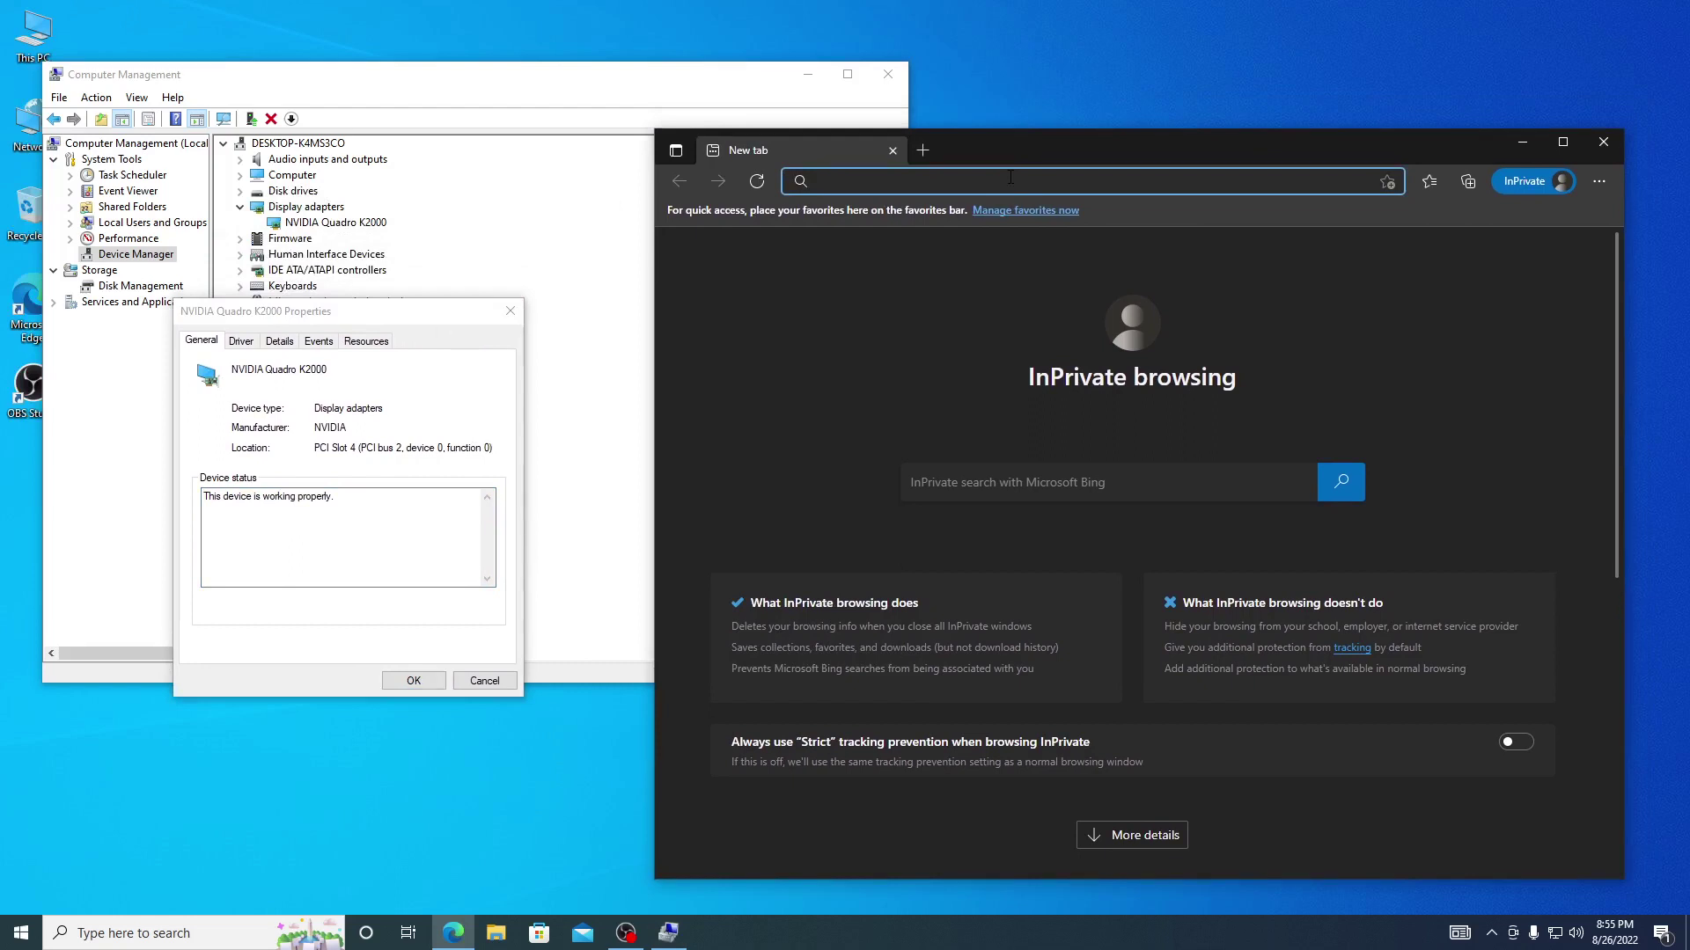
Step: Move the browser window up beside the graphics card properties and bring the properties dialog into focus
{"action": "left_click", "coordinate": [344, 378]}
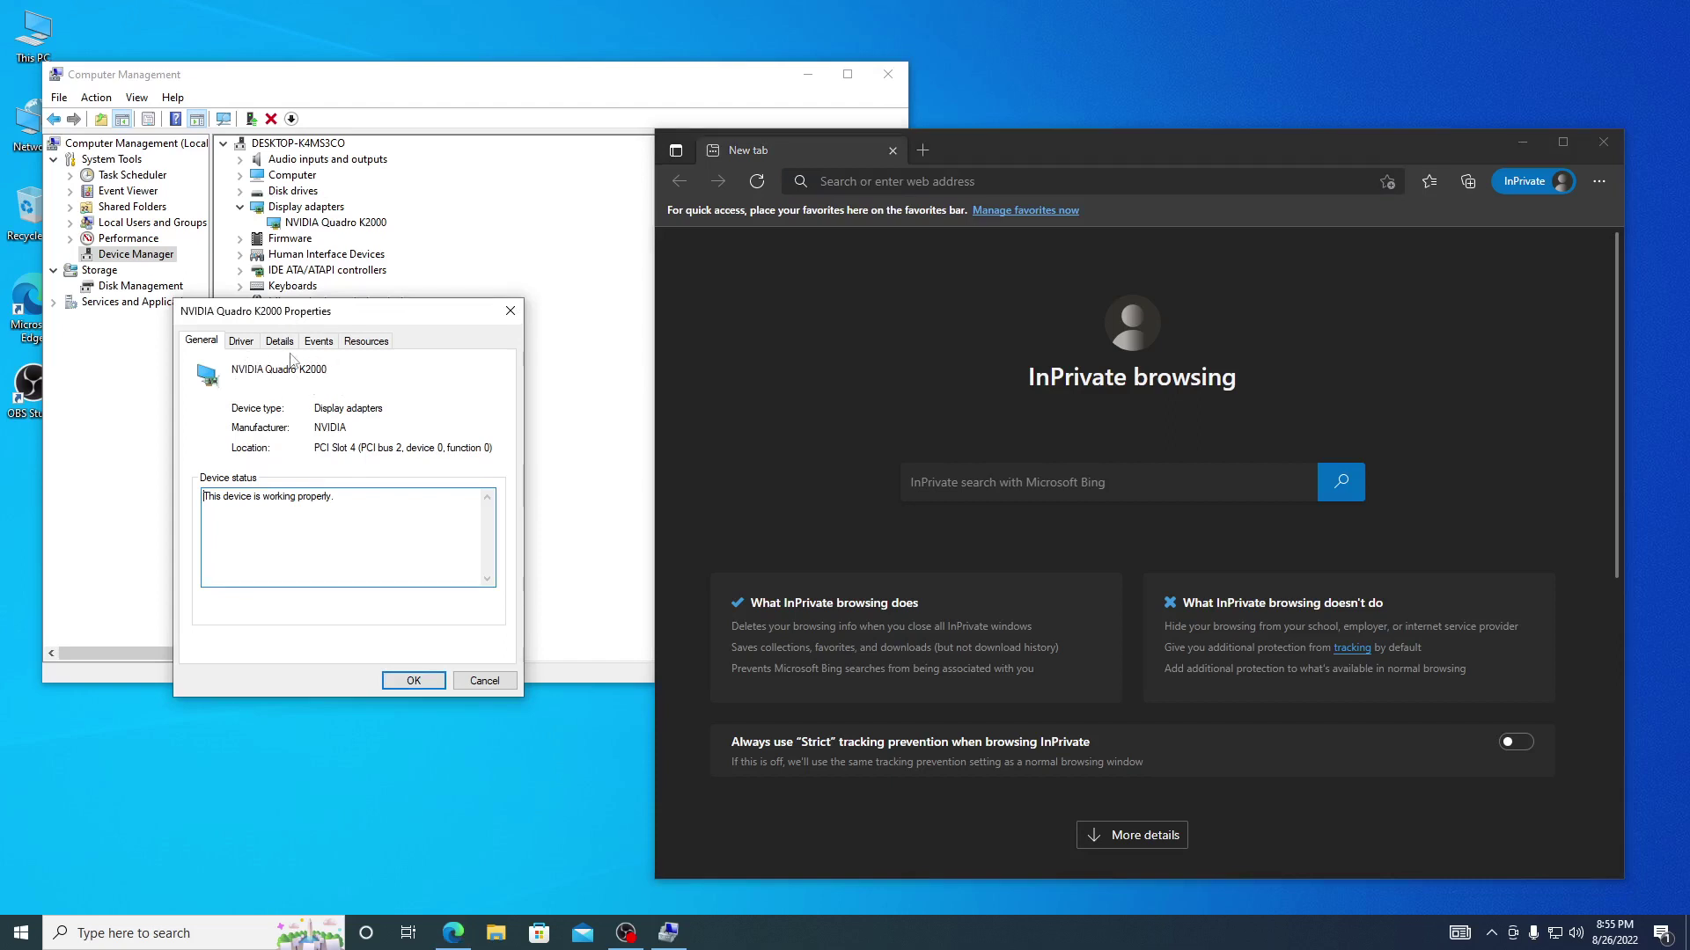
{"action": "left_click", "coordinate": [992, 55]}
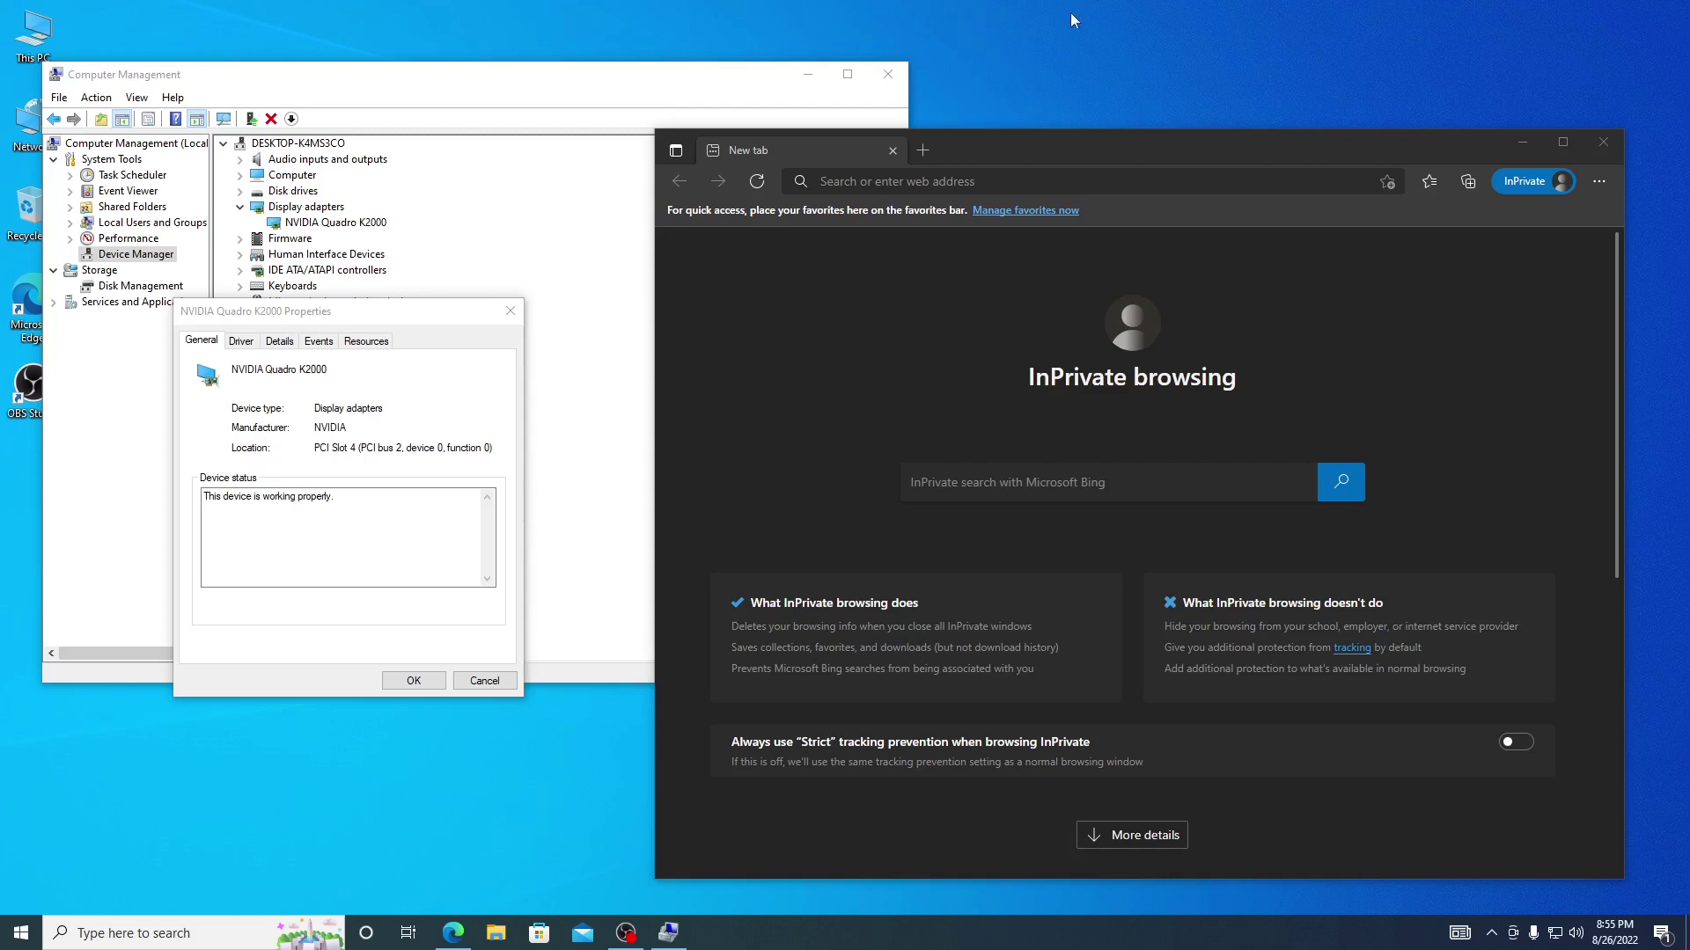
{"action": "mouse_move", "coordinate": [1024, 151]}
{"action": "left_mouse_down"}
{"action": "mouse_move", "coordinate": [1044, 109]}
{"action": "mouse_move", "coordinate": [1020, 119]}
{"action": "left_mouse_up"}
{"action": "left_click", "coordinate": [993, 141]}
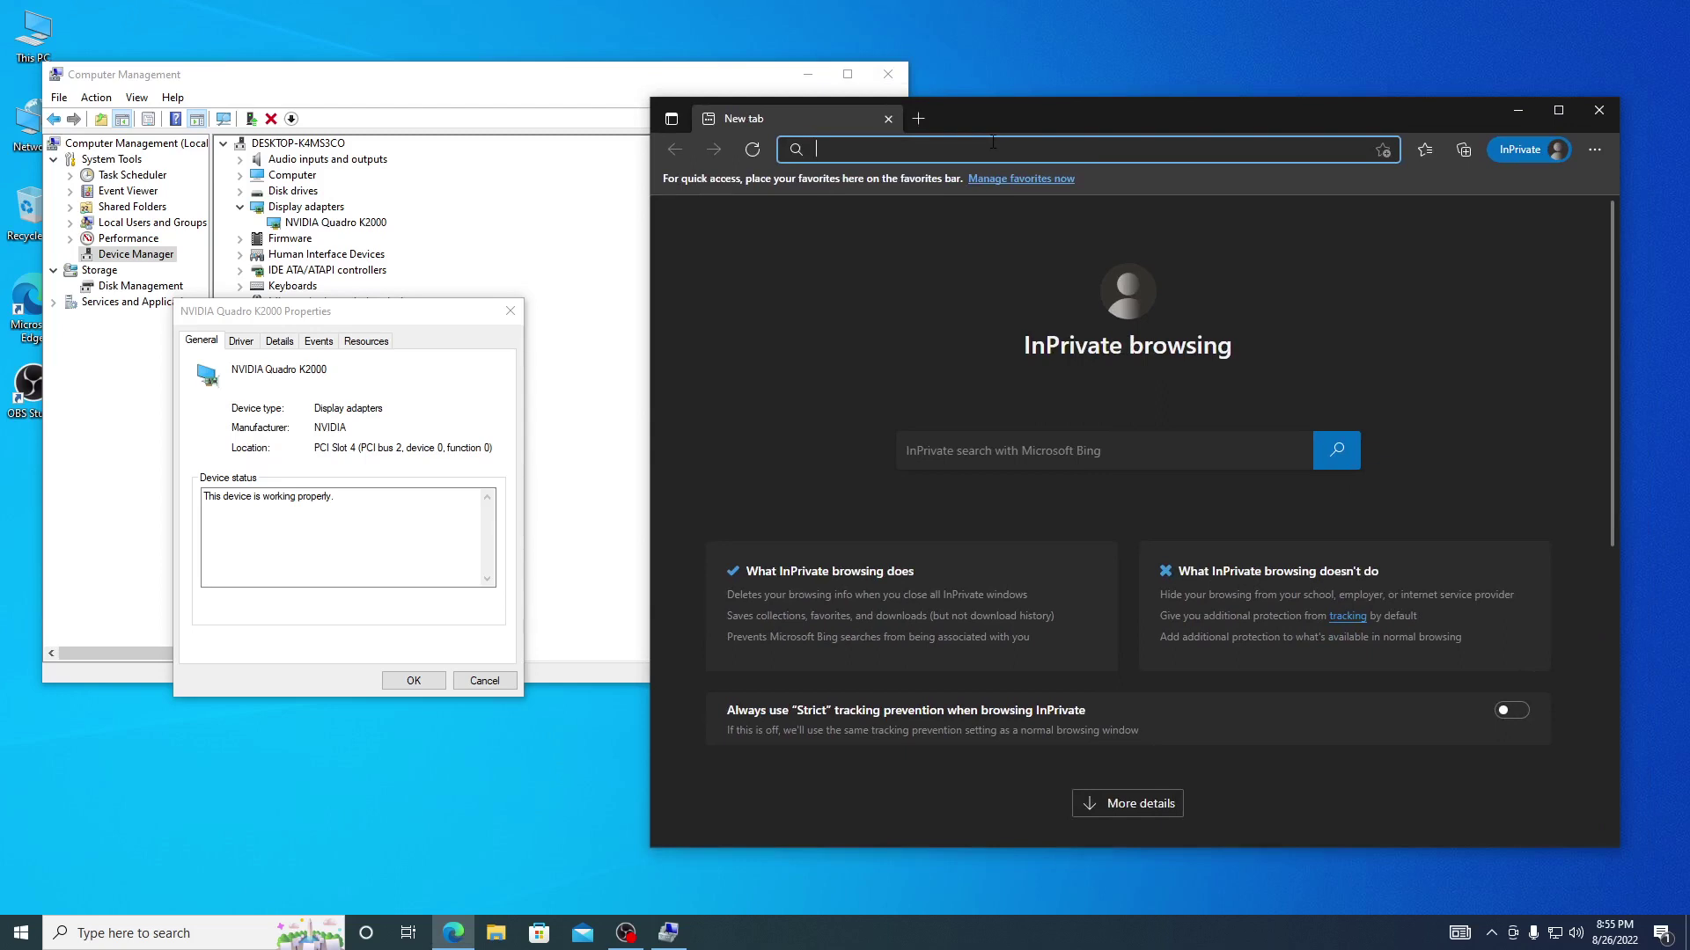
{"action": "left_click_drag", "start_coordinate": [1007, 130], "coordinate": [915, 79]}
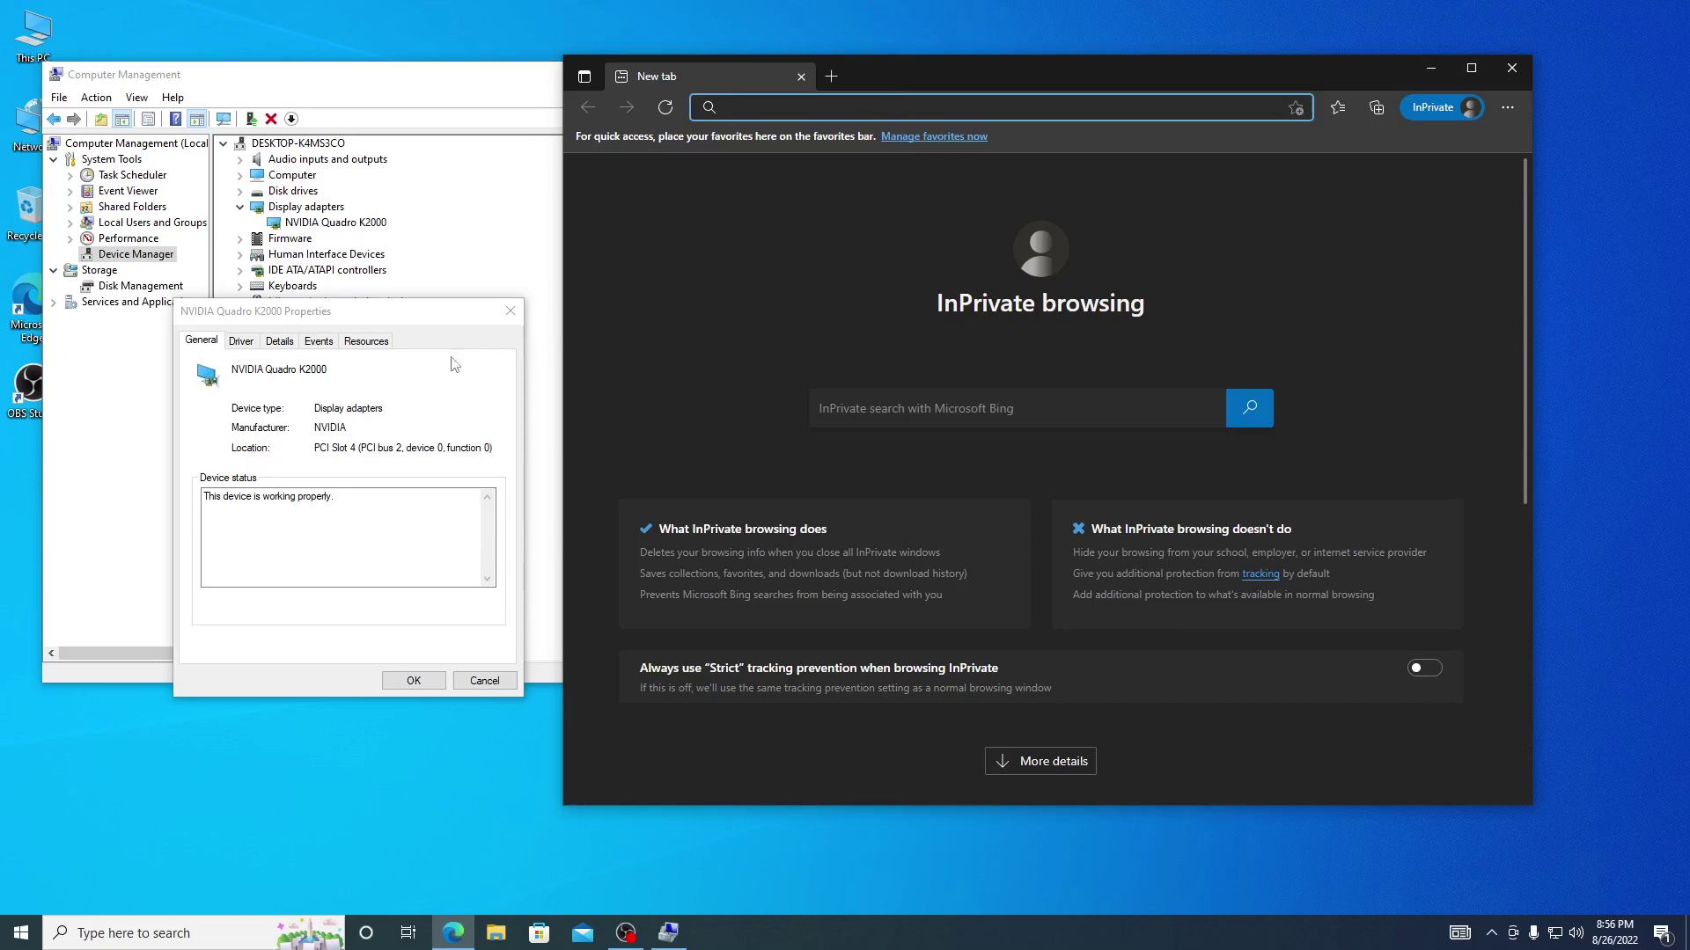
{"action": "left_click", "coordinate": [252, 377]}
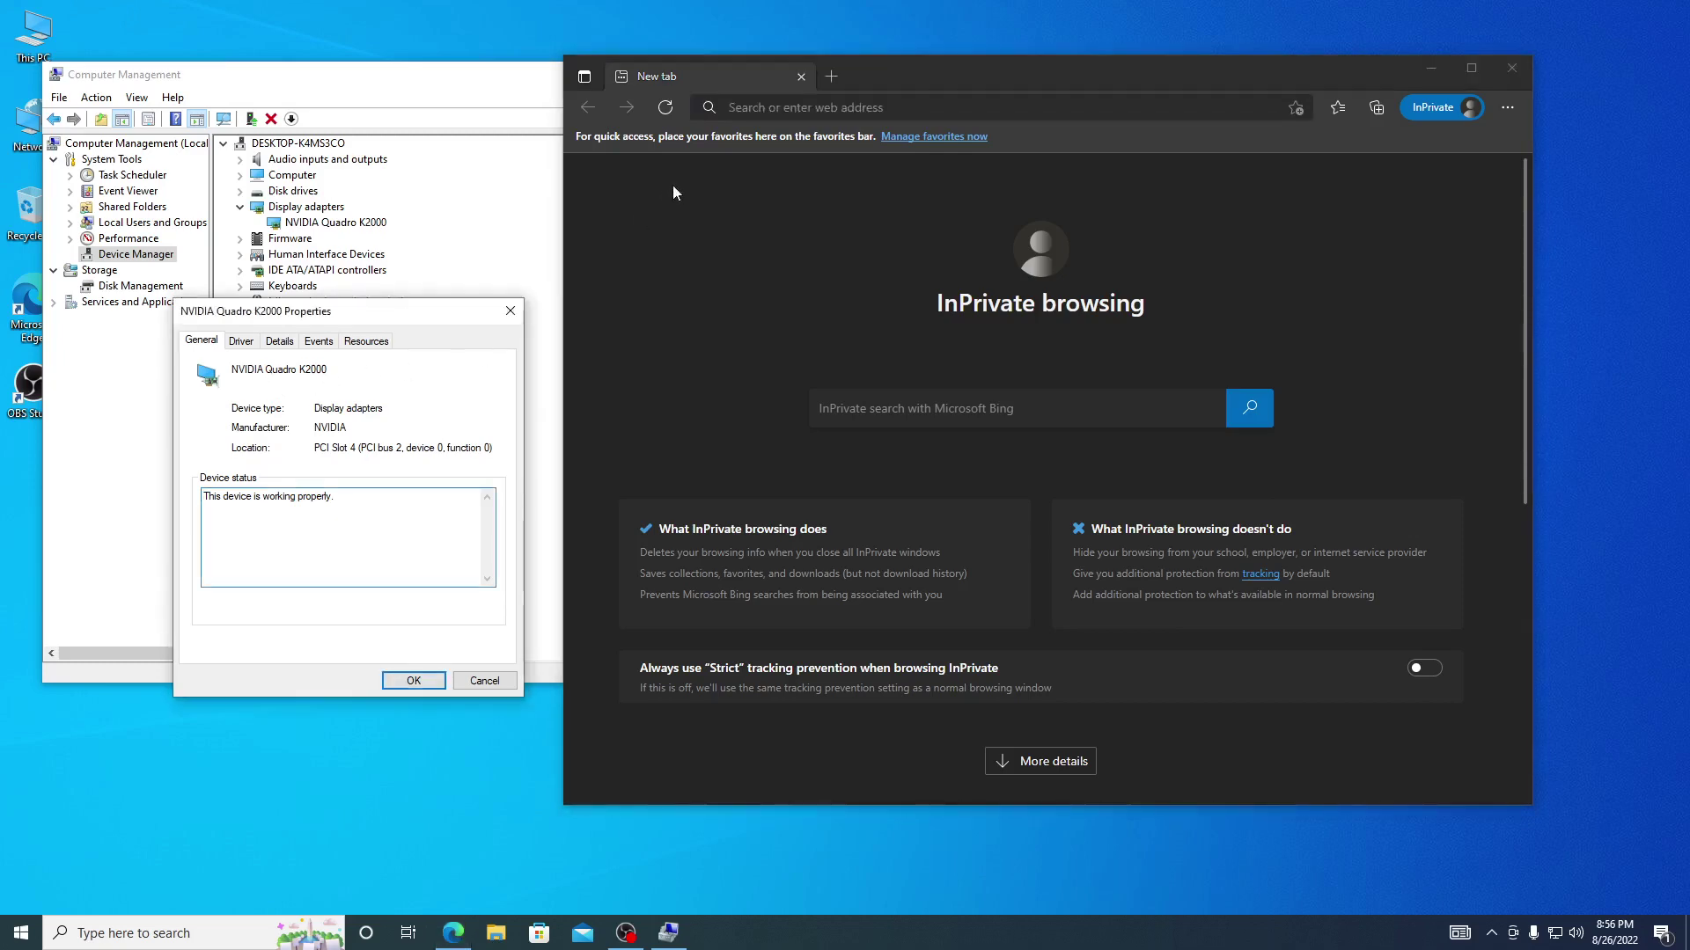
Step: Search the web for "nvidia" in the InPrivate window and refine the search to "nvidia driver"
{"action": "left_click", "coordinate": [814, 108]}
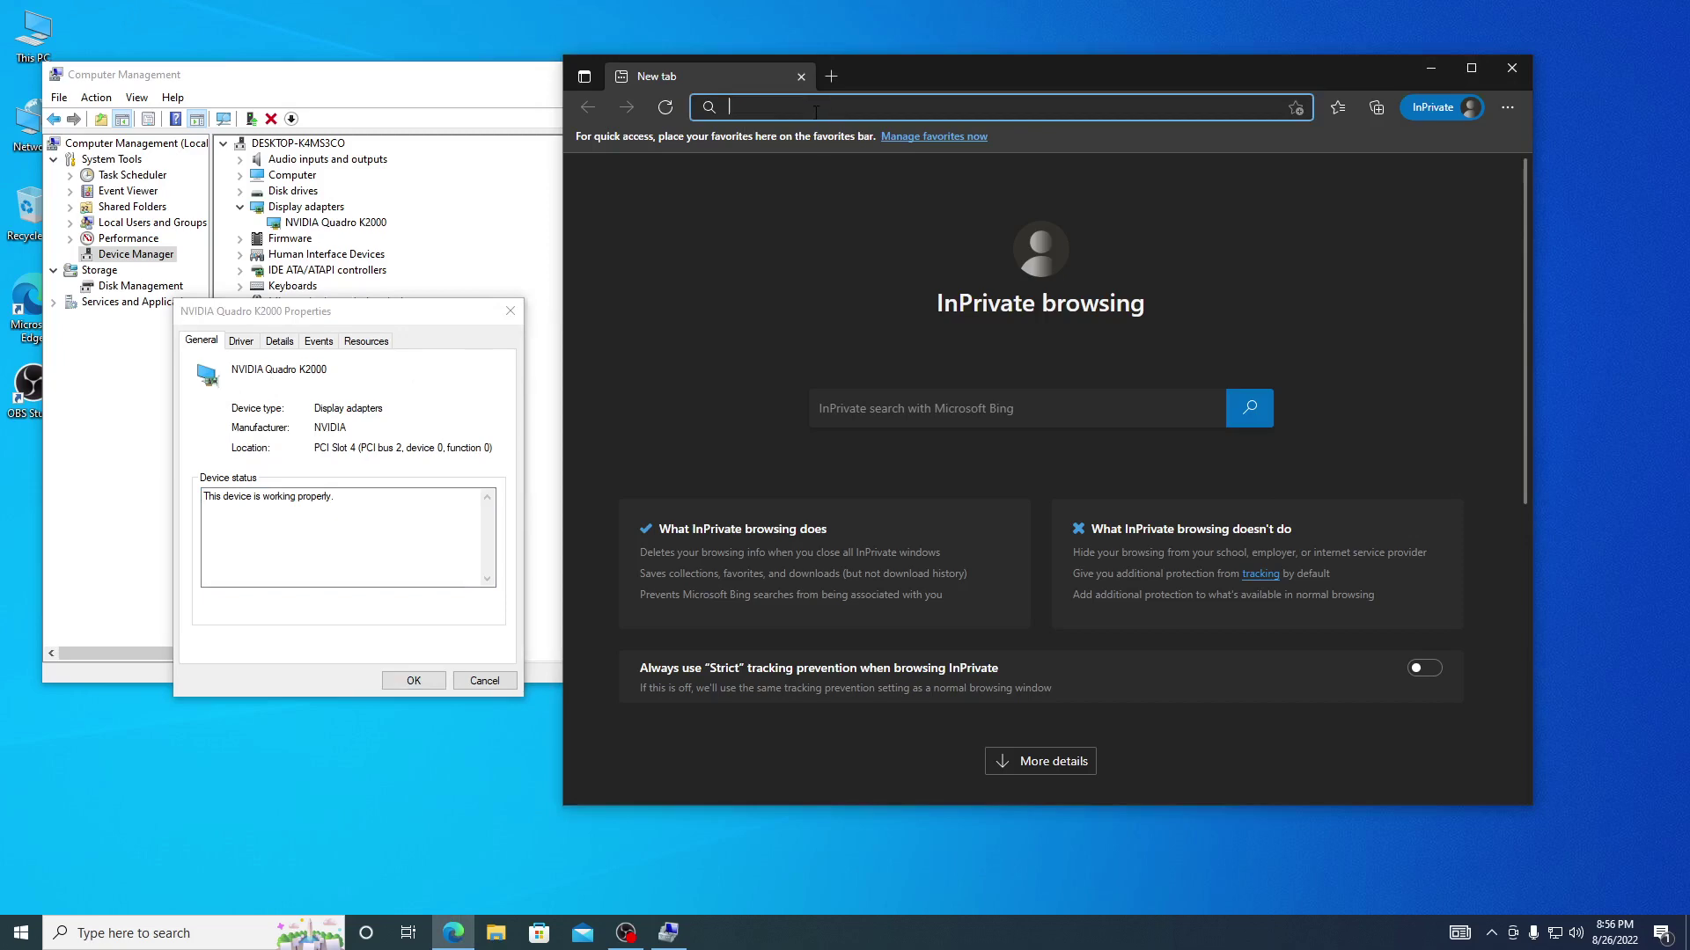
{"action": "type", "text": "nvi"}
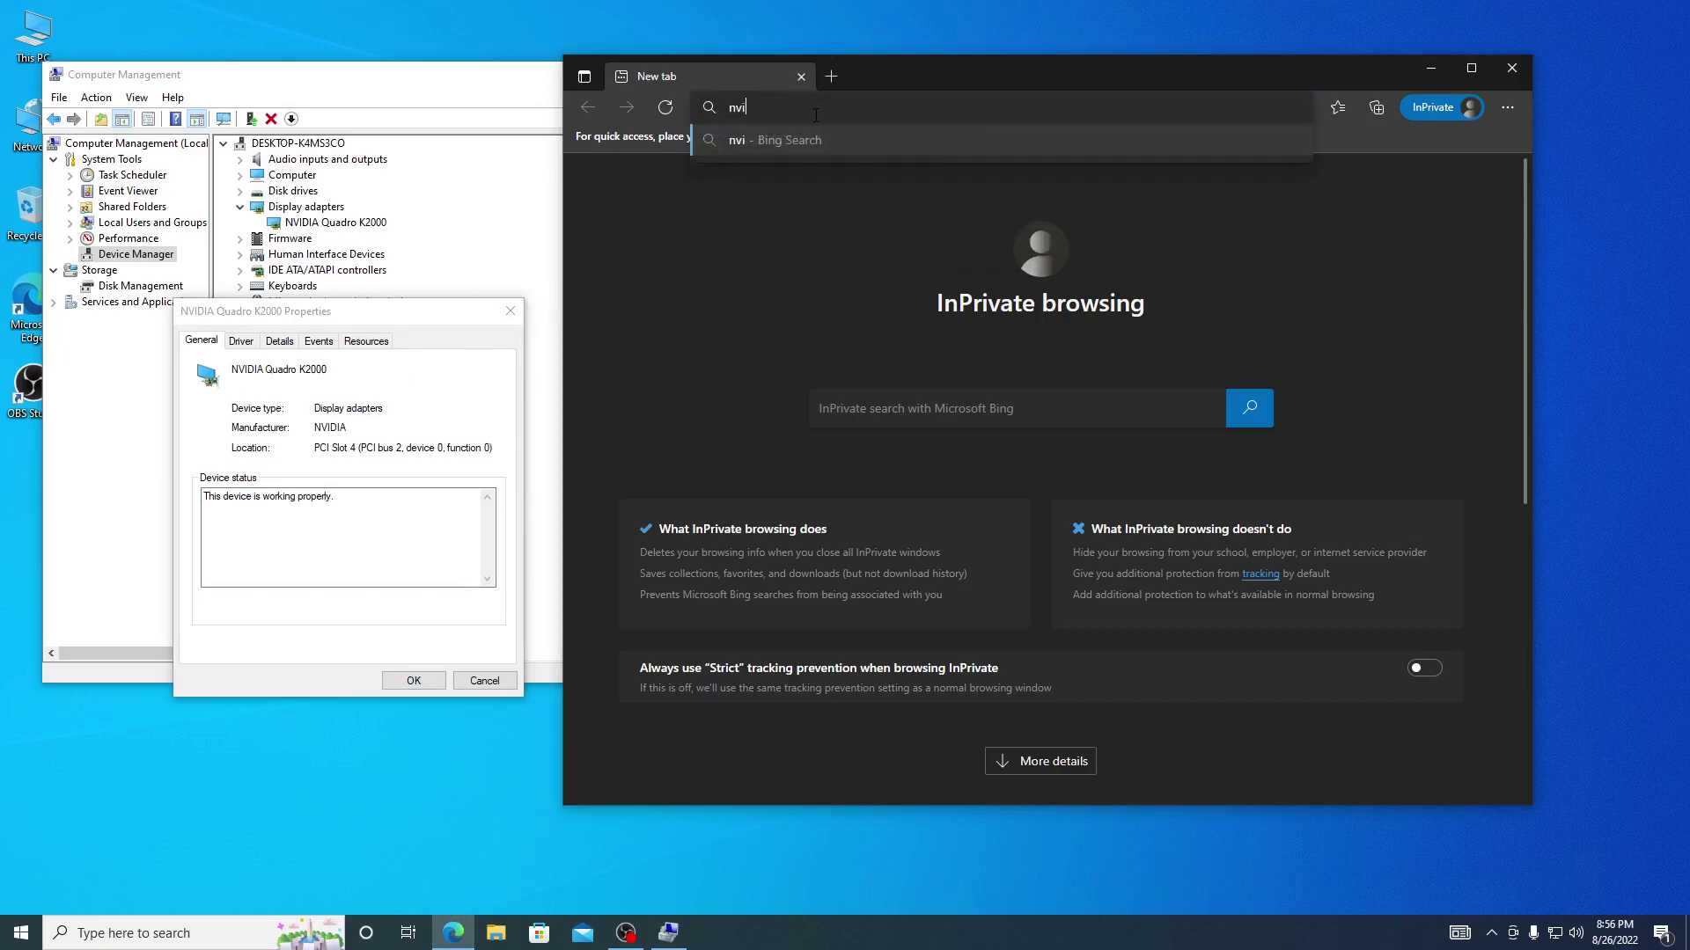
{"action": "type", "text": "da"}
{"action": "key", "text": "BackSpace"}
{"action": "key", "text": "BackSpace"}
{"action": "key", "text": "BackSpace"}
{"action": "key", "text": "BackSpace"}
{"action": "type", "text": "idia"}
{"action": "key", "text": "Return"}
{"action": "left_click", "coordinate": [791, 153]}
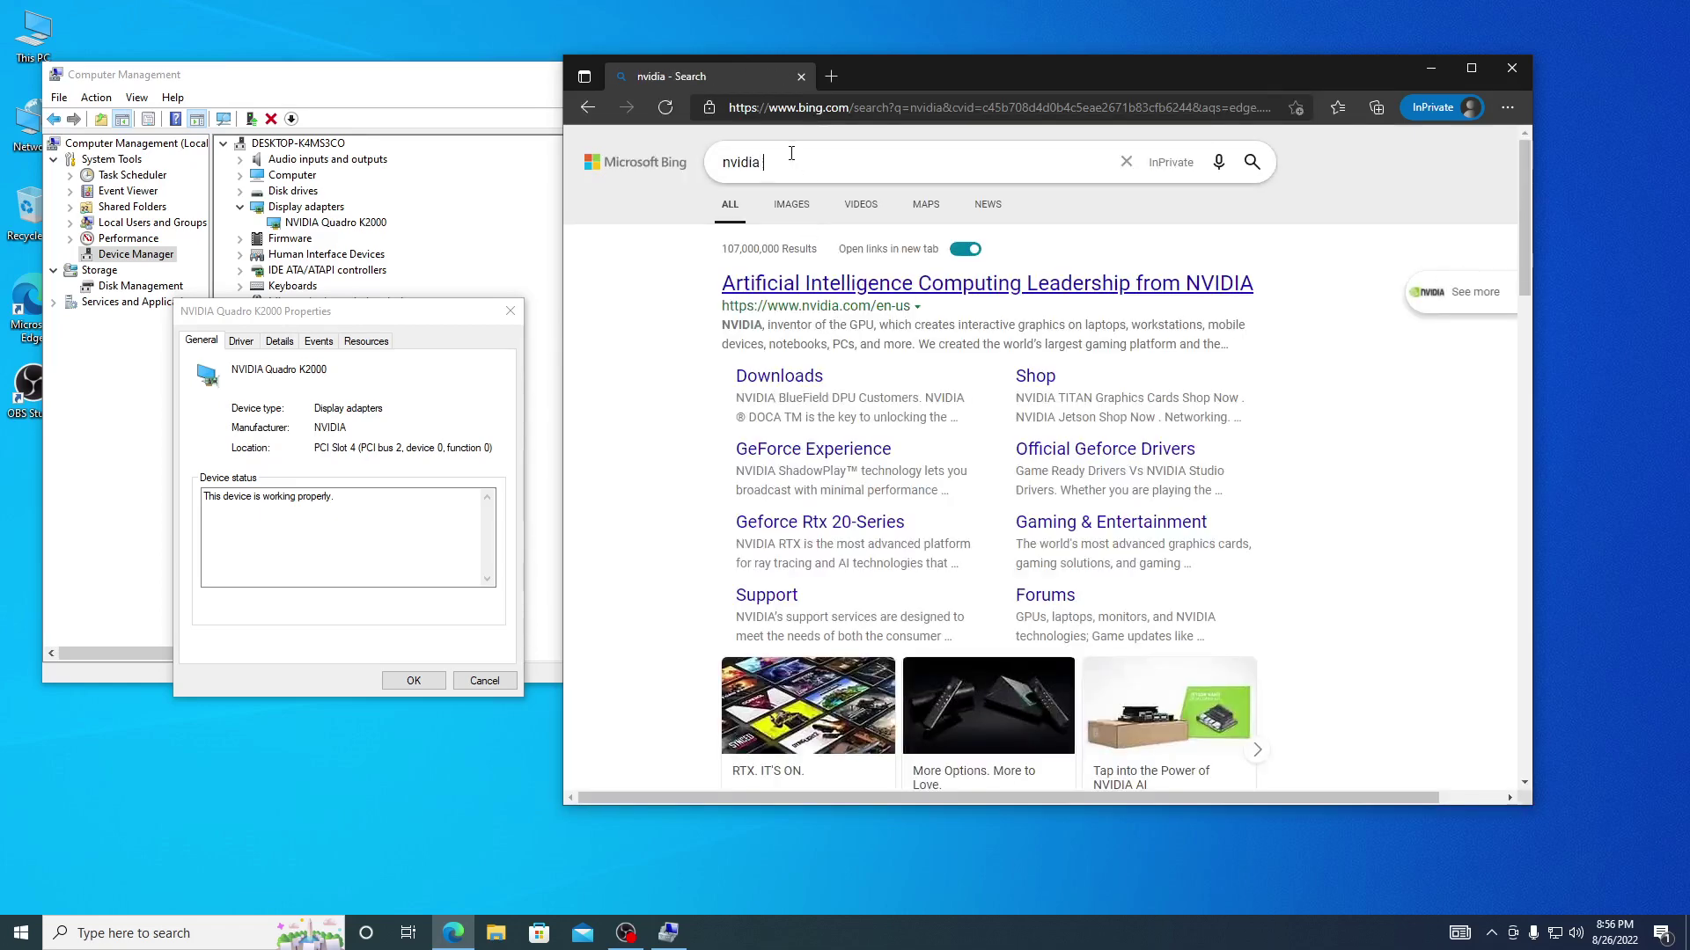
{"action": "type", "text": "driver"}
{"action": "key", "text": "Return"}
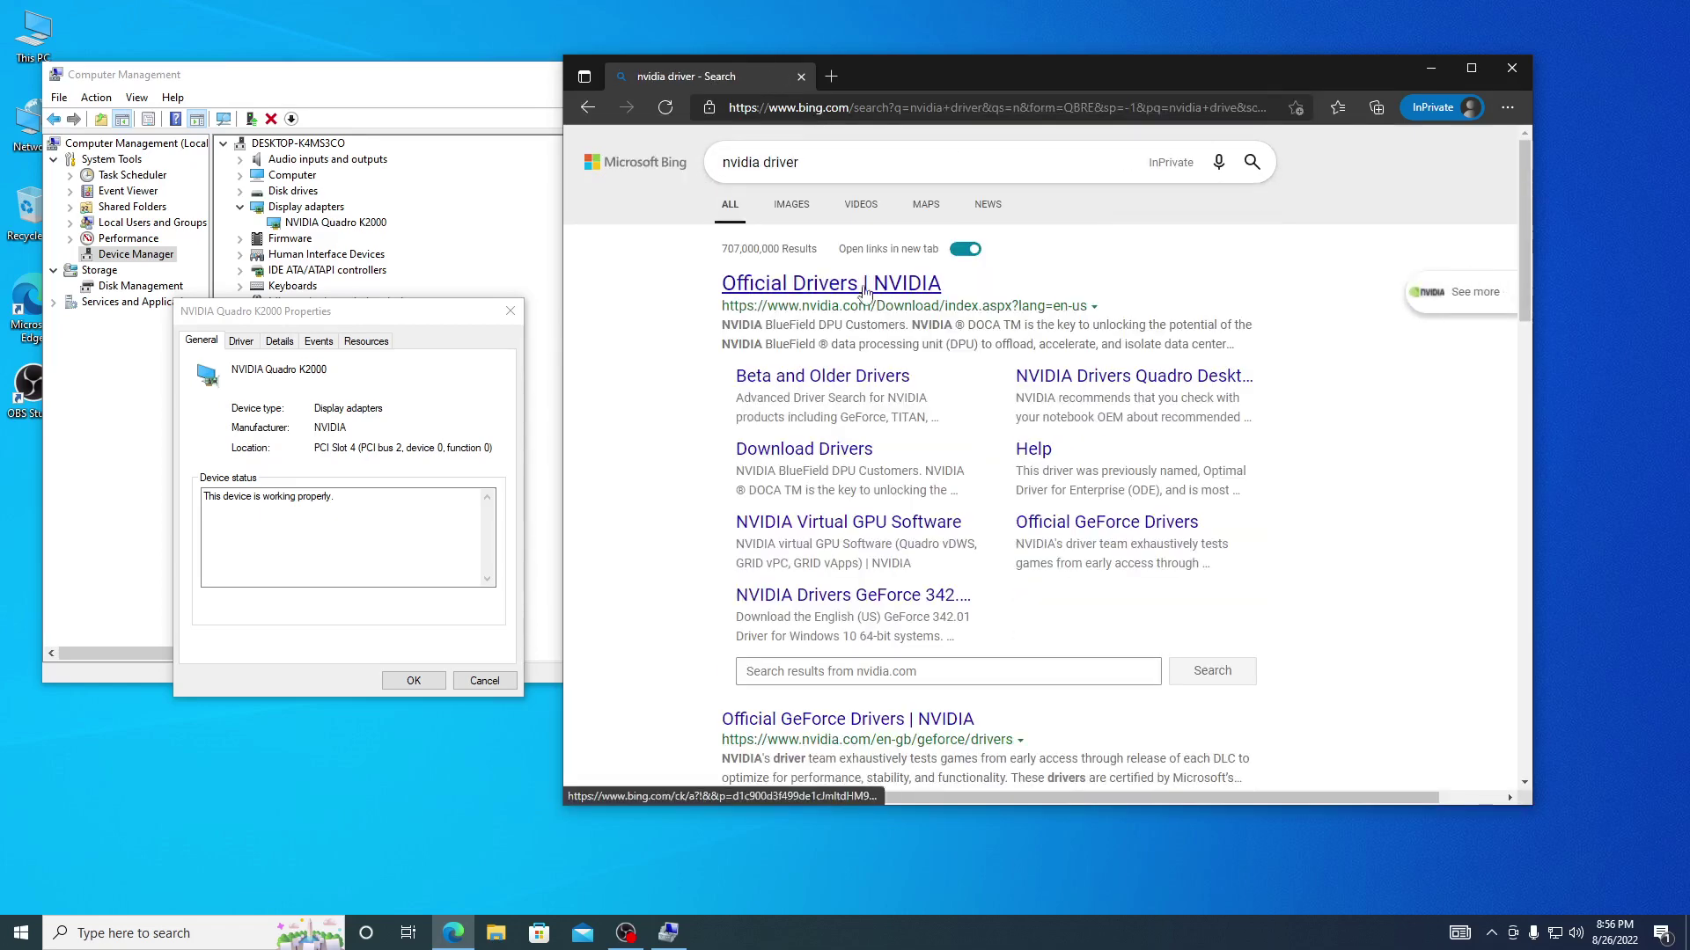
Step: Open the "Official Drivers | NVIDIA" search result and maximize the browser window
{"action": "left_click", "coordinate": [840, 283]}
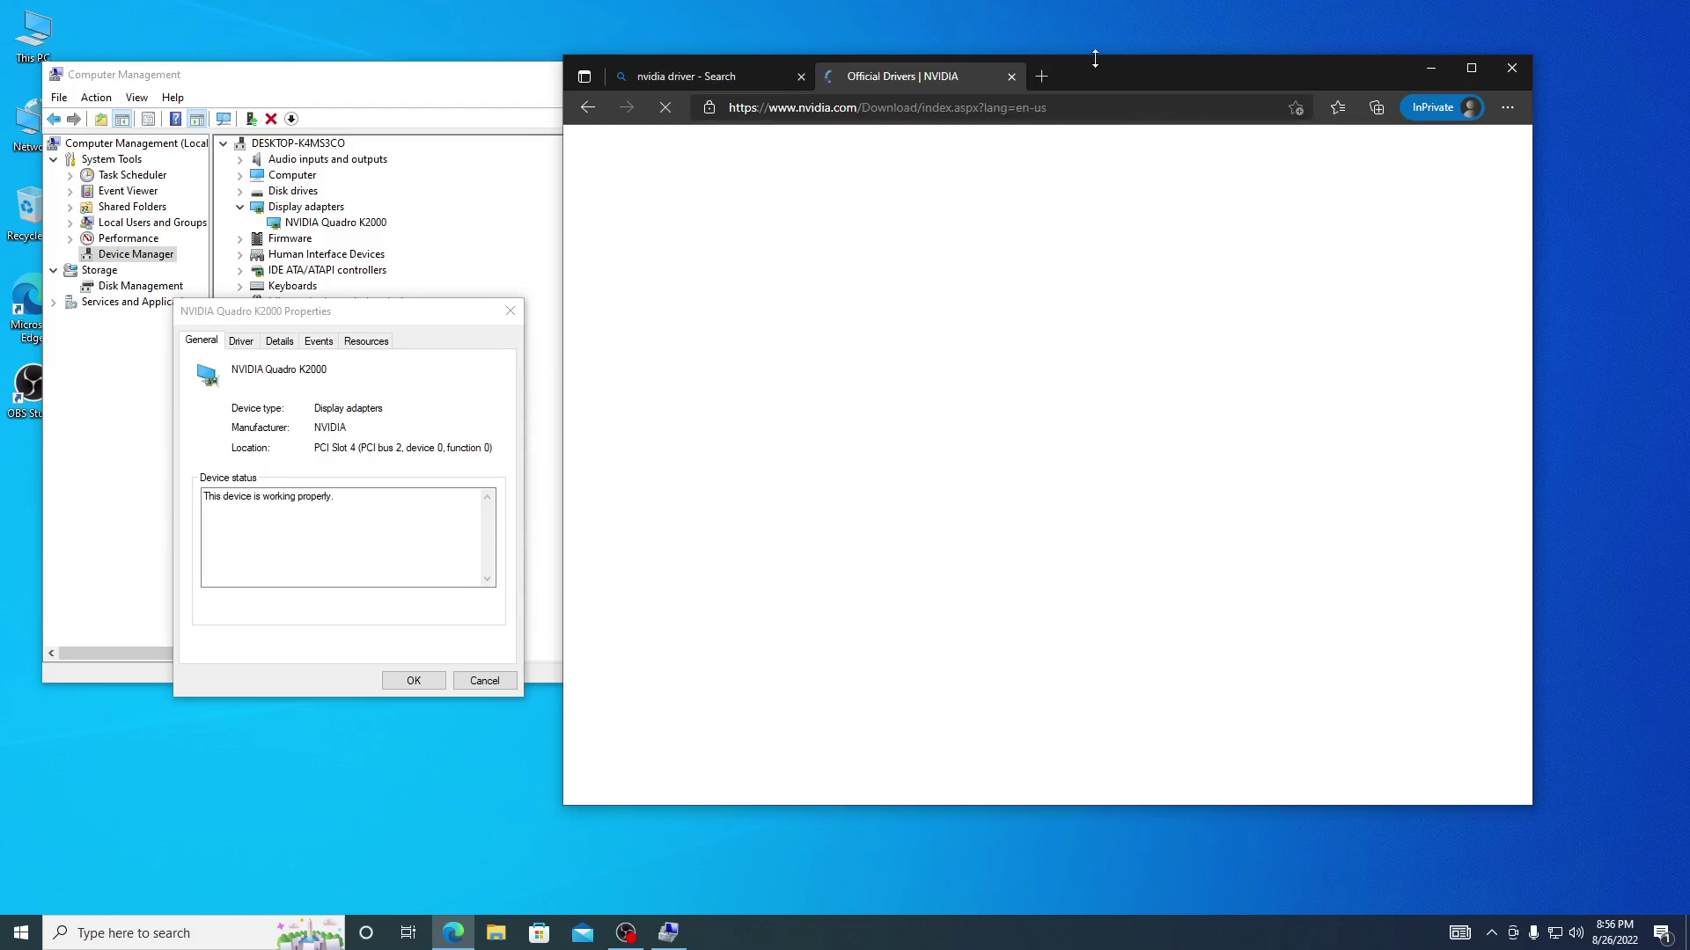
{"action": "left_click_drag", "start_coordinate": [1094, 55], "coordinate": [1107, 103]}
{"action": "double_click", "coordinate": [1107, 103]}
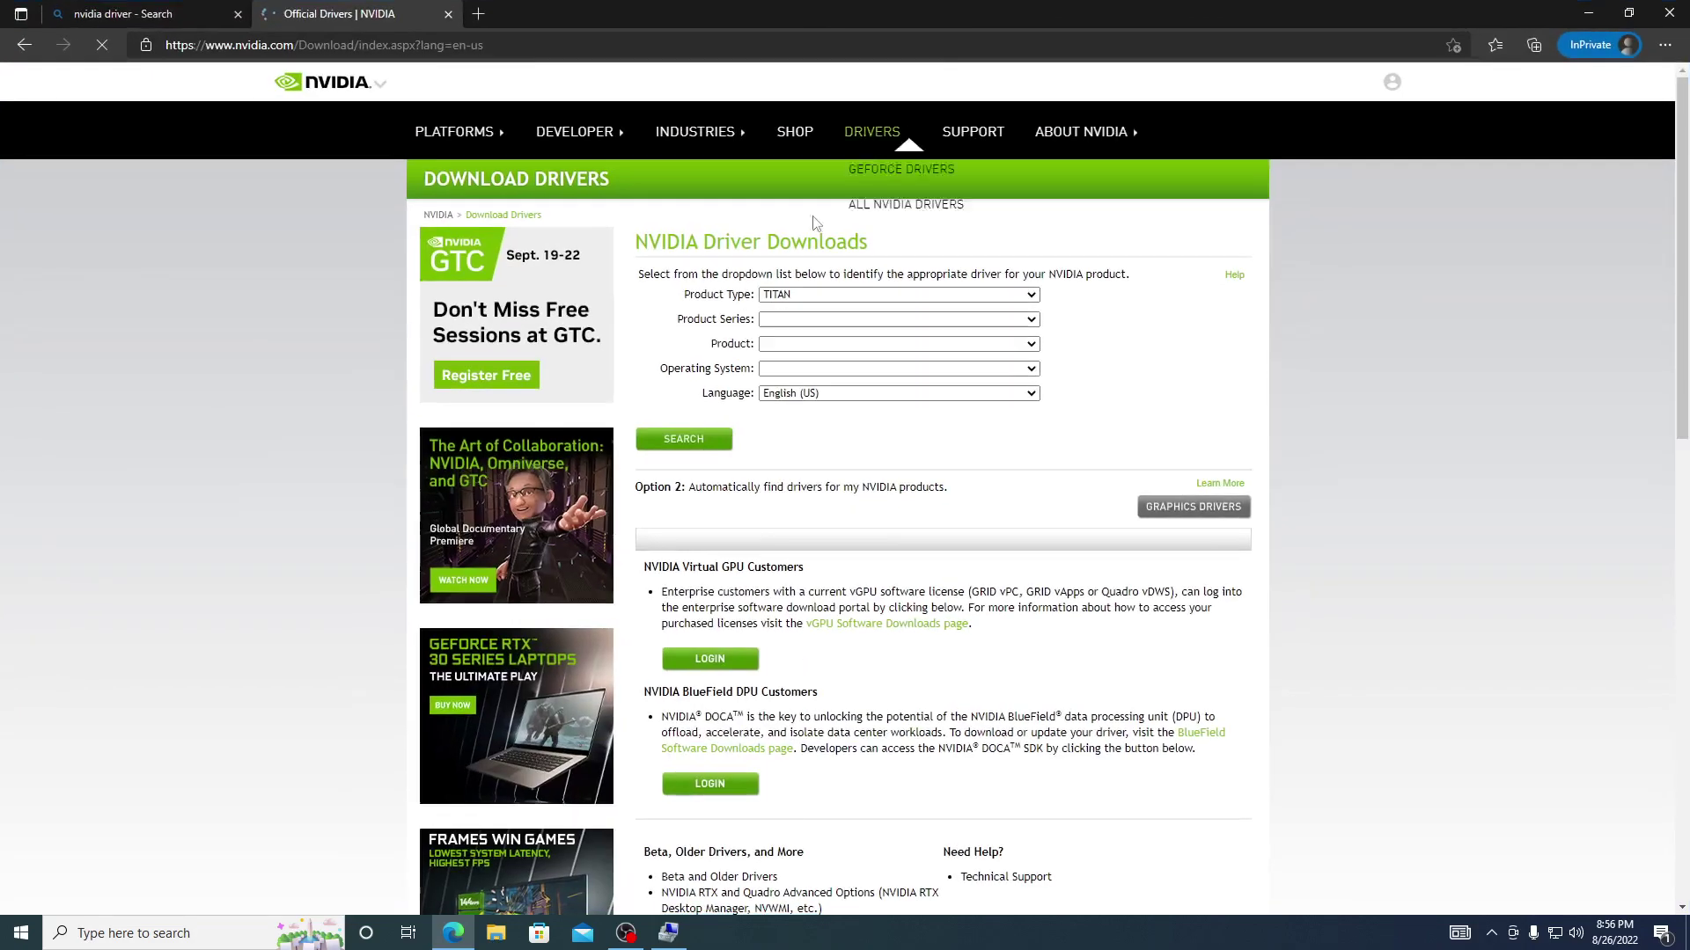
Step: Look over the product types offered for NVIDIA driver downloads, and open the manual driver search on the GeForce Drivers page
{"action": "left_click", "coordinate": [809, 297]}
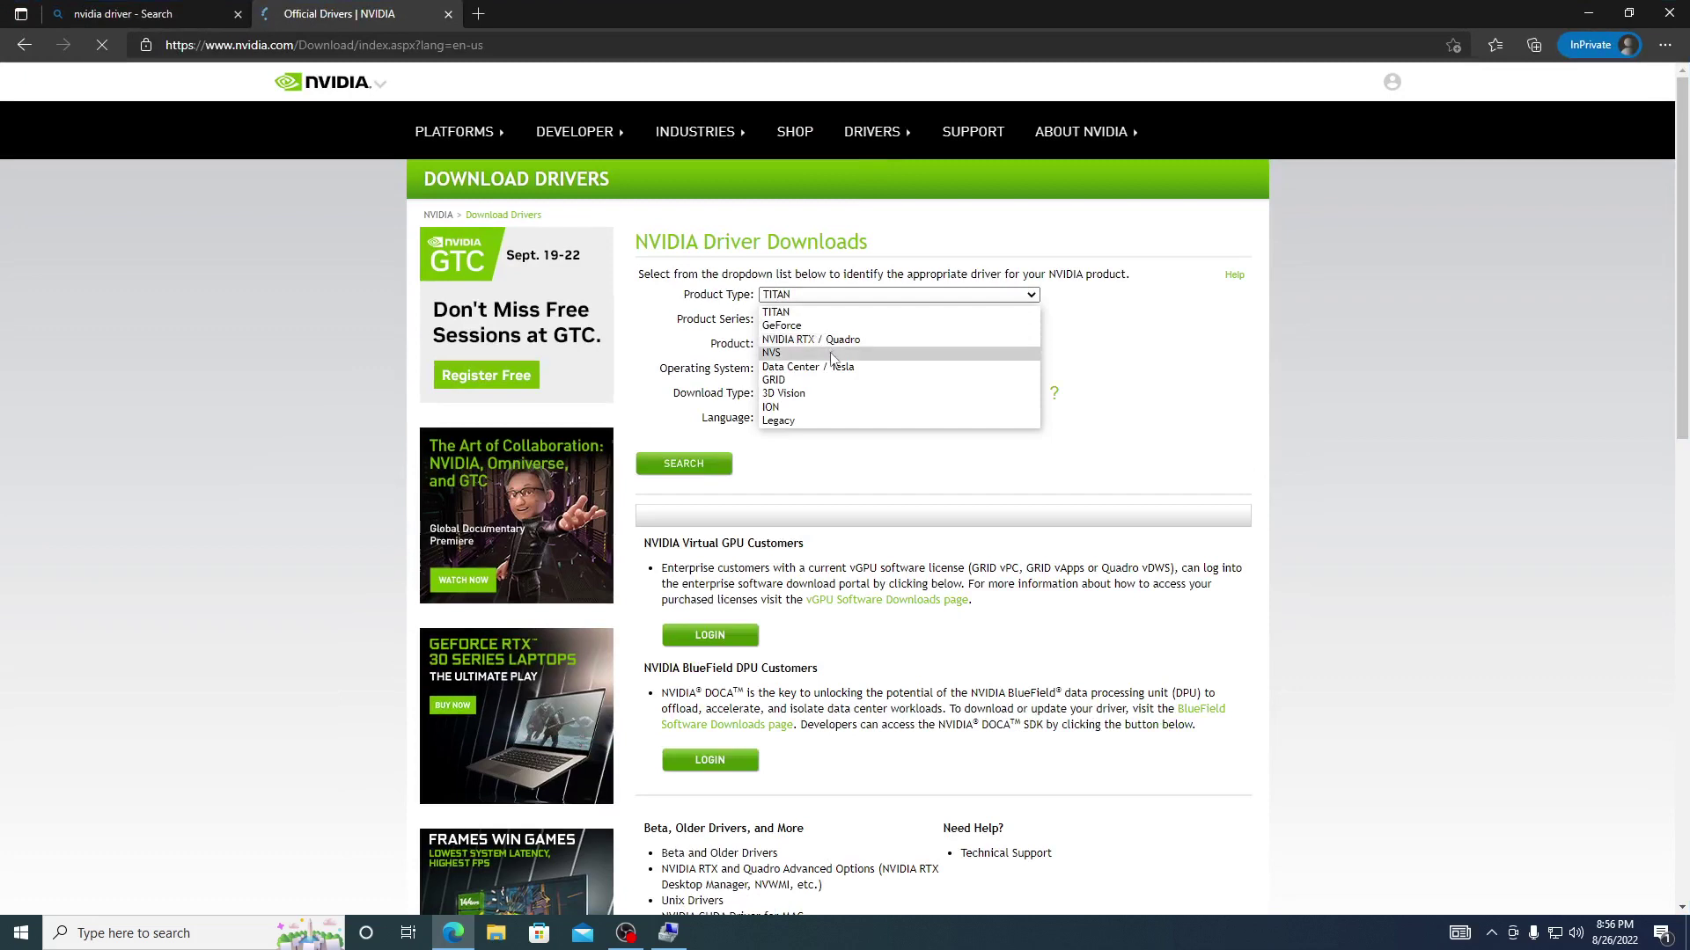
{"action": "left_click", "coordinate": [1144, 358]}
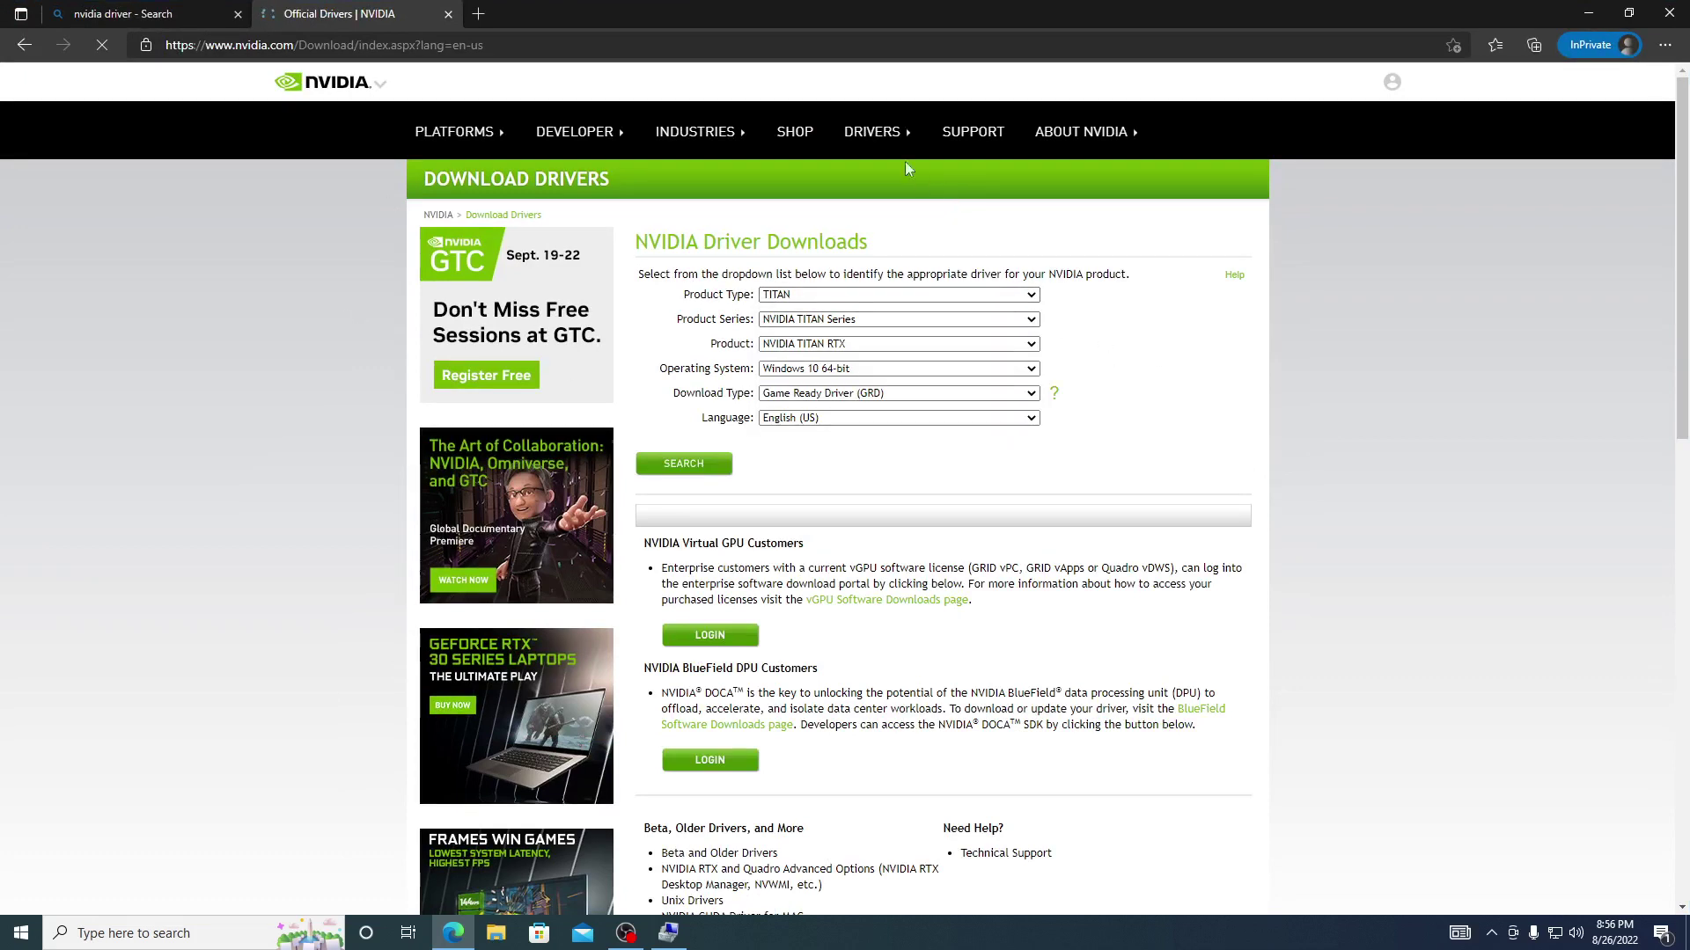
{"action": "mouse_move", "coordinate": [886, 178]}
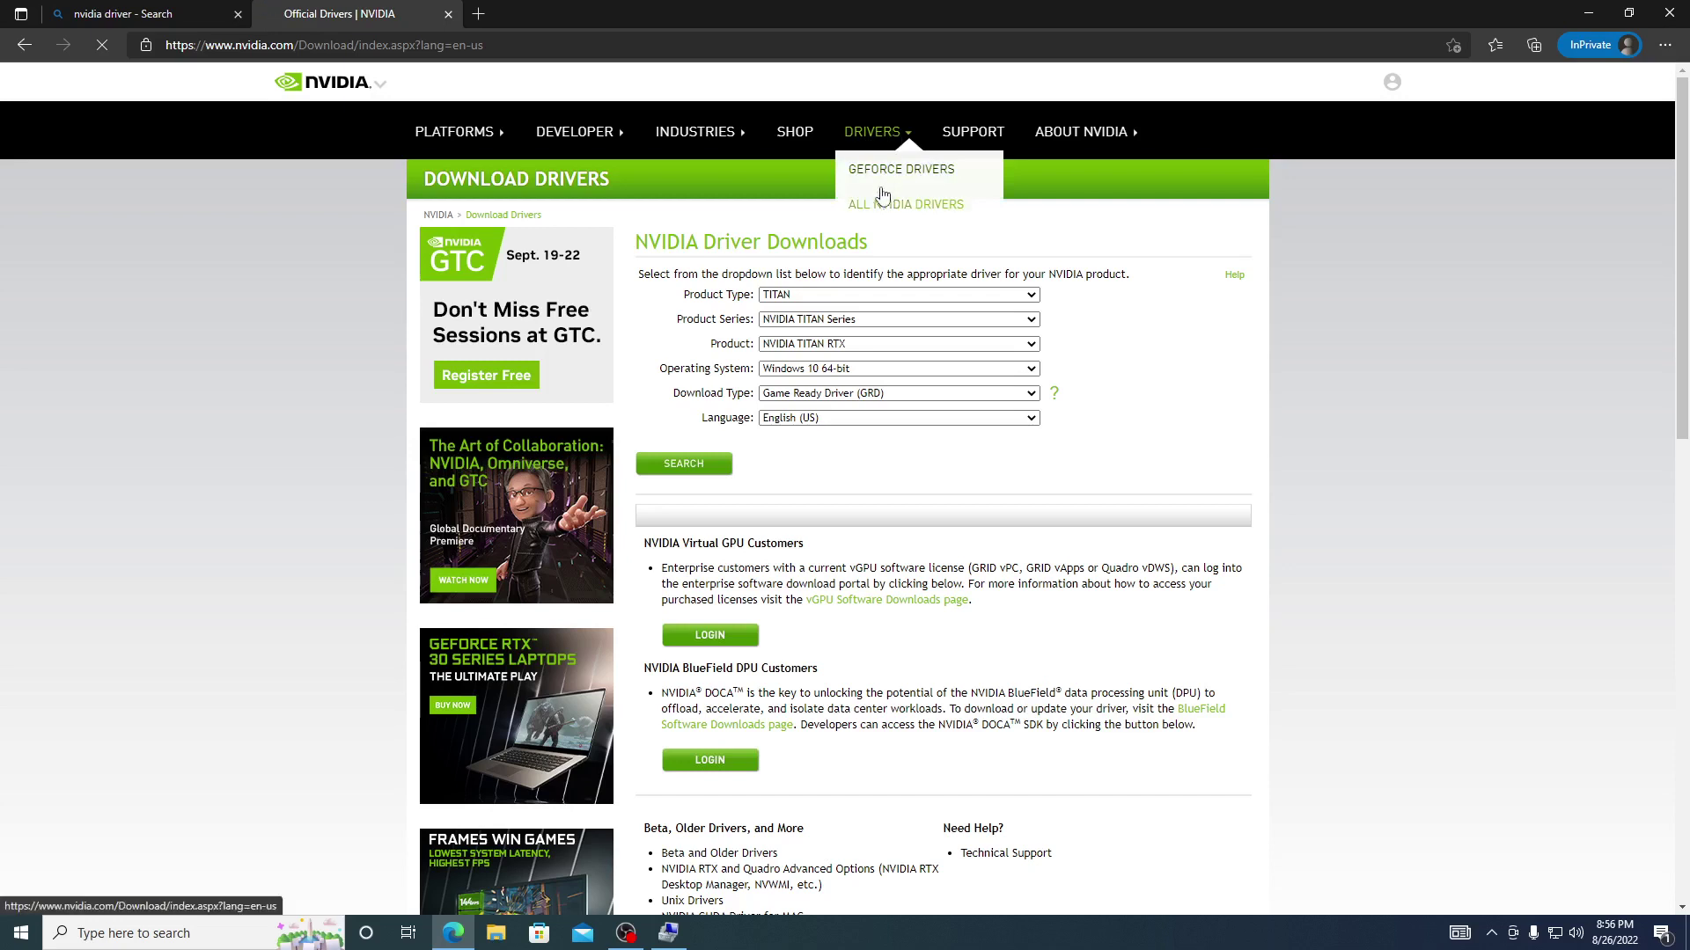
{"action": "left_click", "coordinate": [882, 178]}
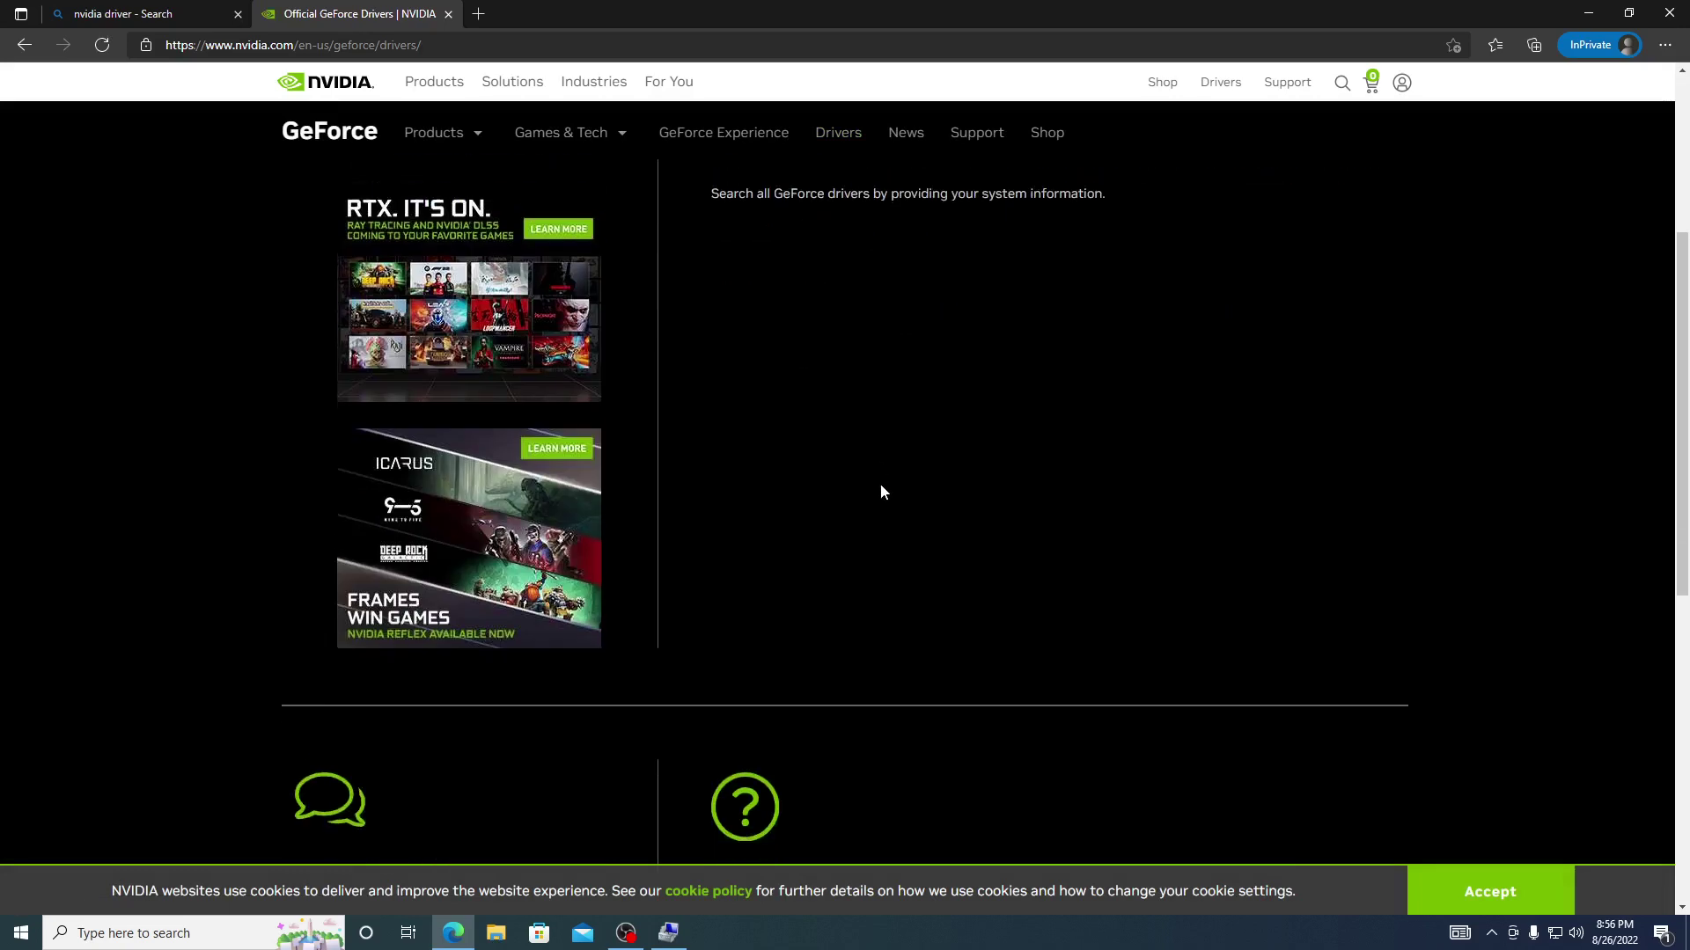
{"action": "scroll", "coordinate": [1042, 635], "scroll_direction": "down", "scroll_amount": 4}
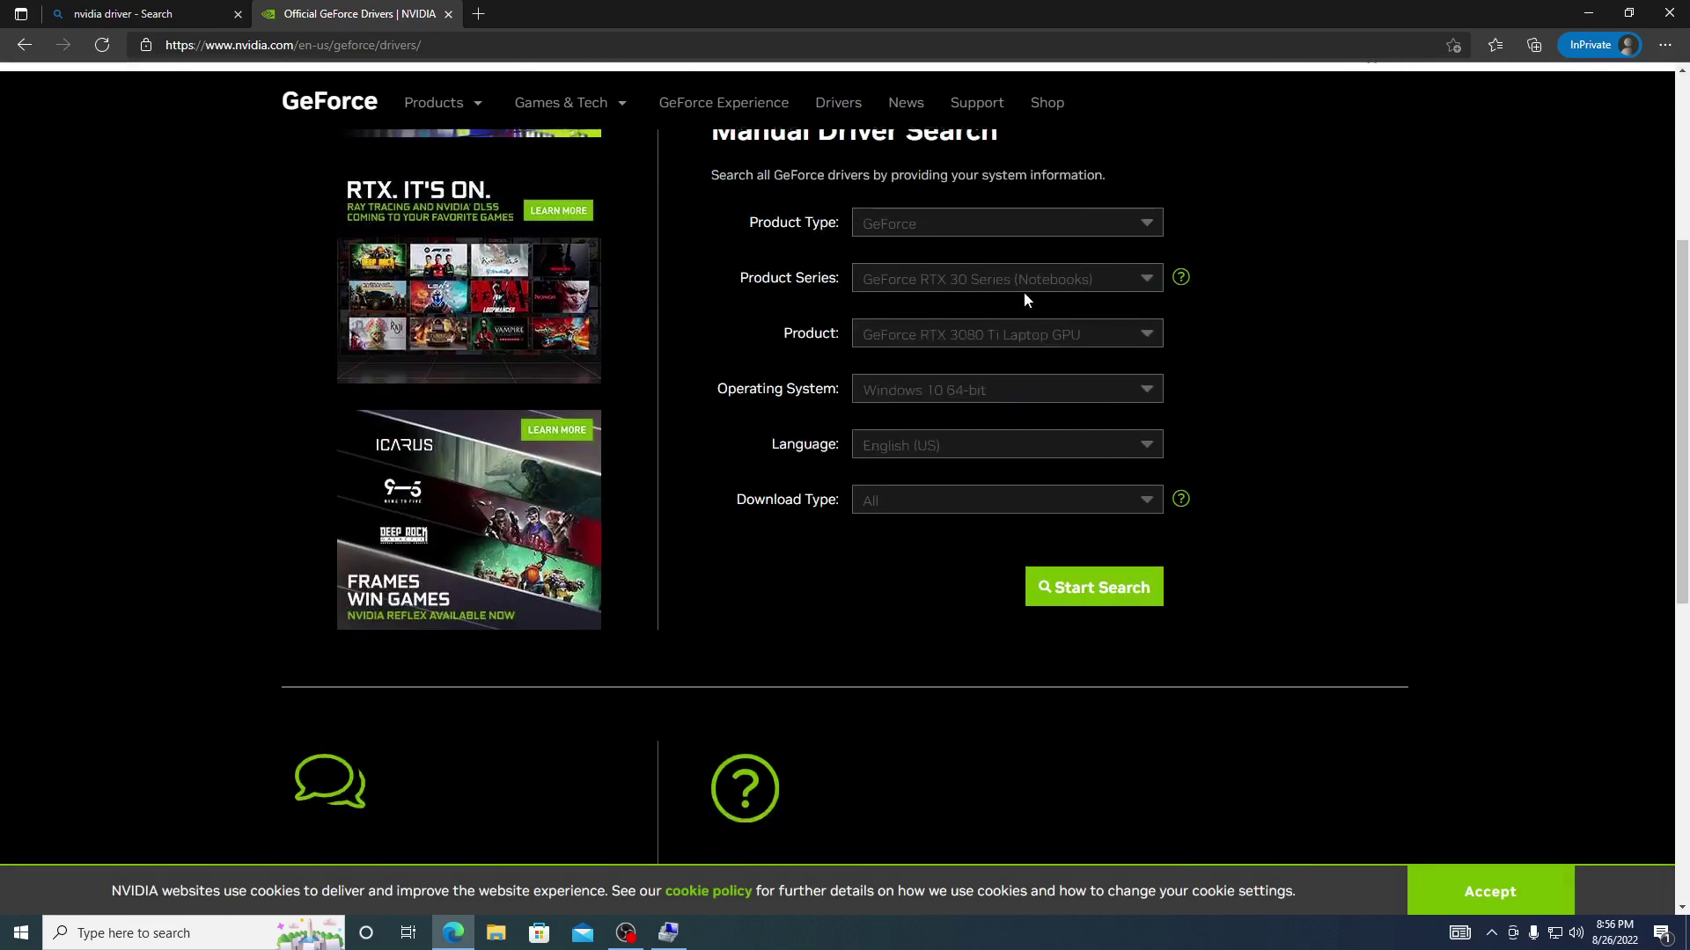
Step: Try TITAN as the Product Type in the GeForce manual search, recheck the type options, and return to the general NVIDIA driver downloads page
{"action": "left_click", "coordinate": [995, 225]}
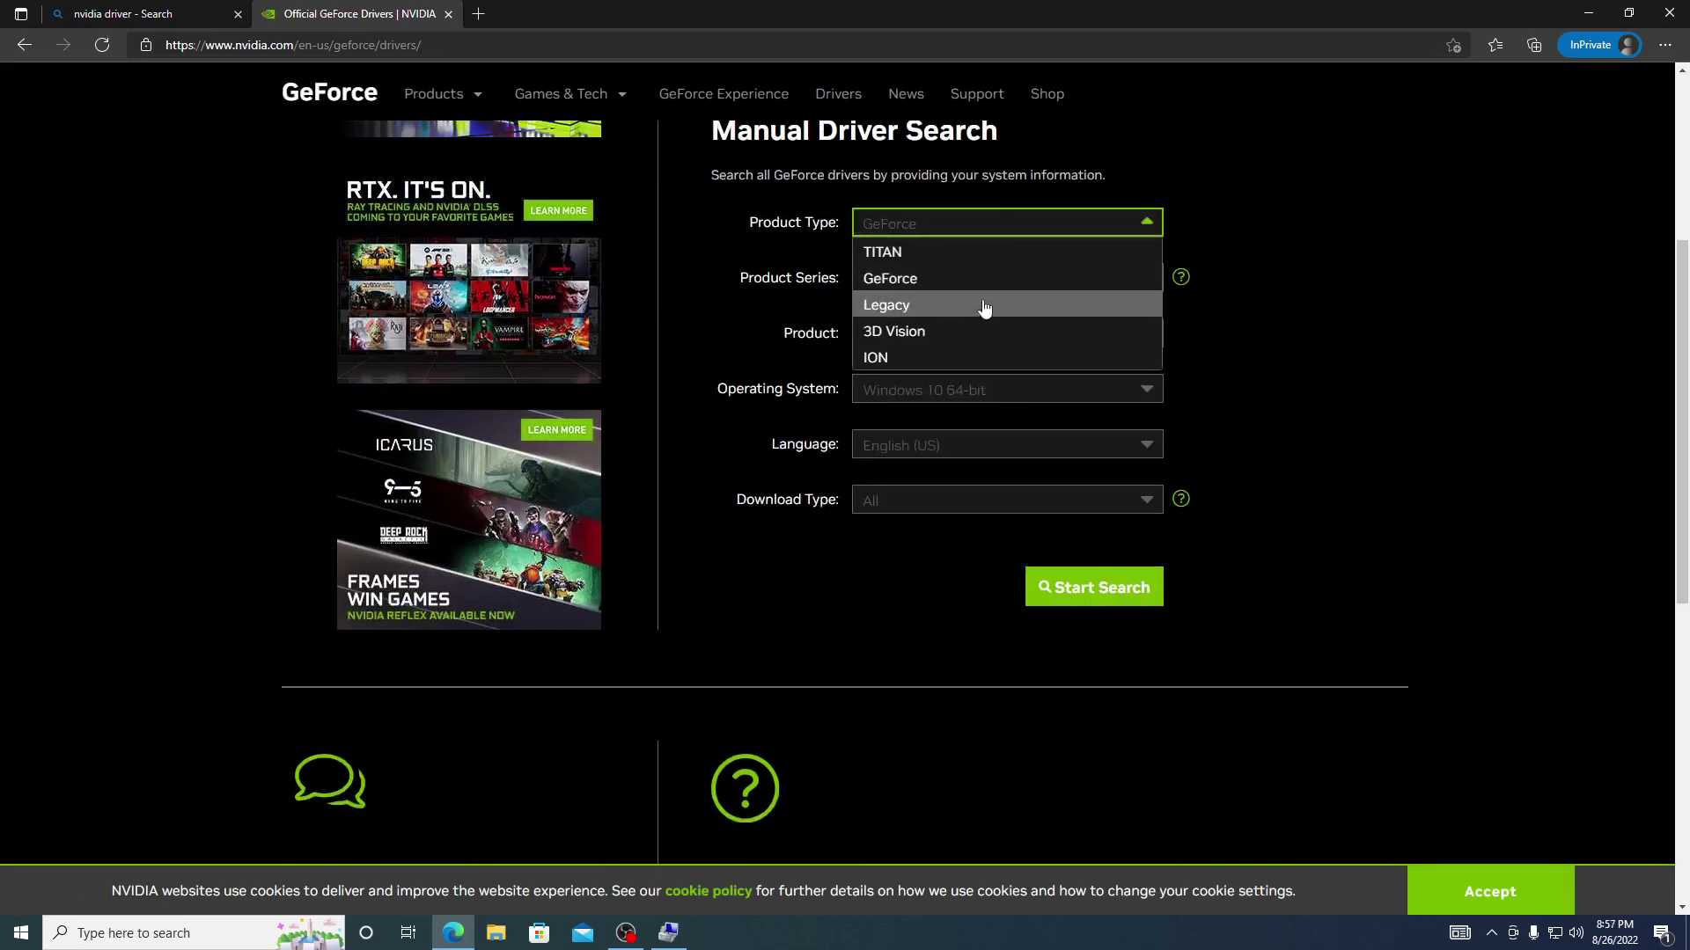
{"action": "left_click", "coordinate": [982, 254]}
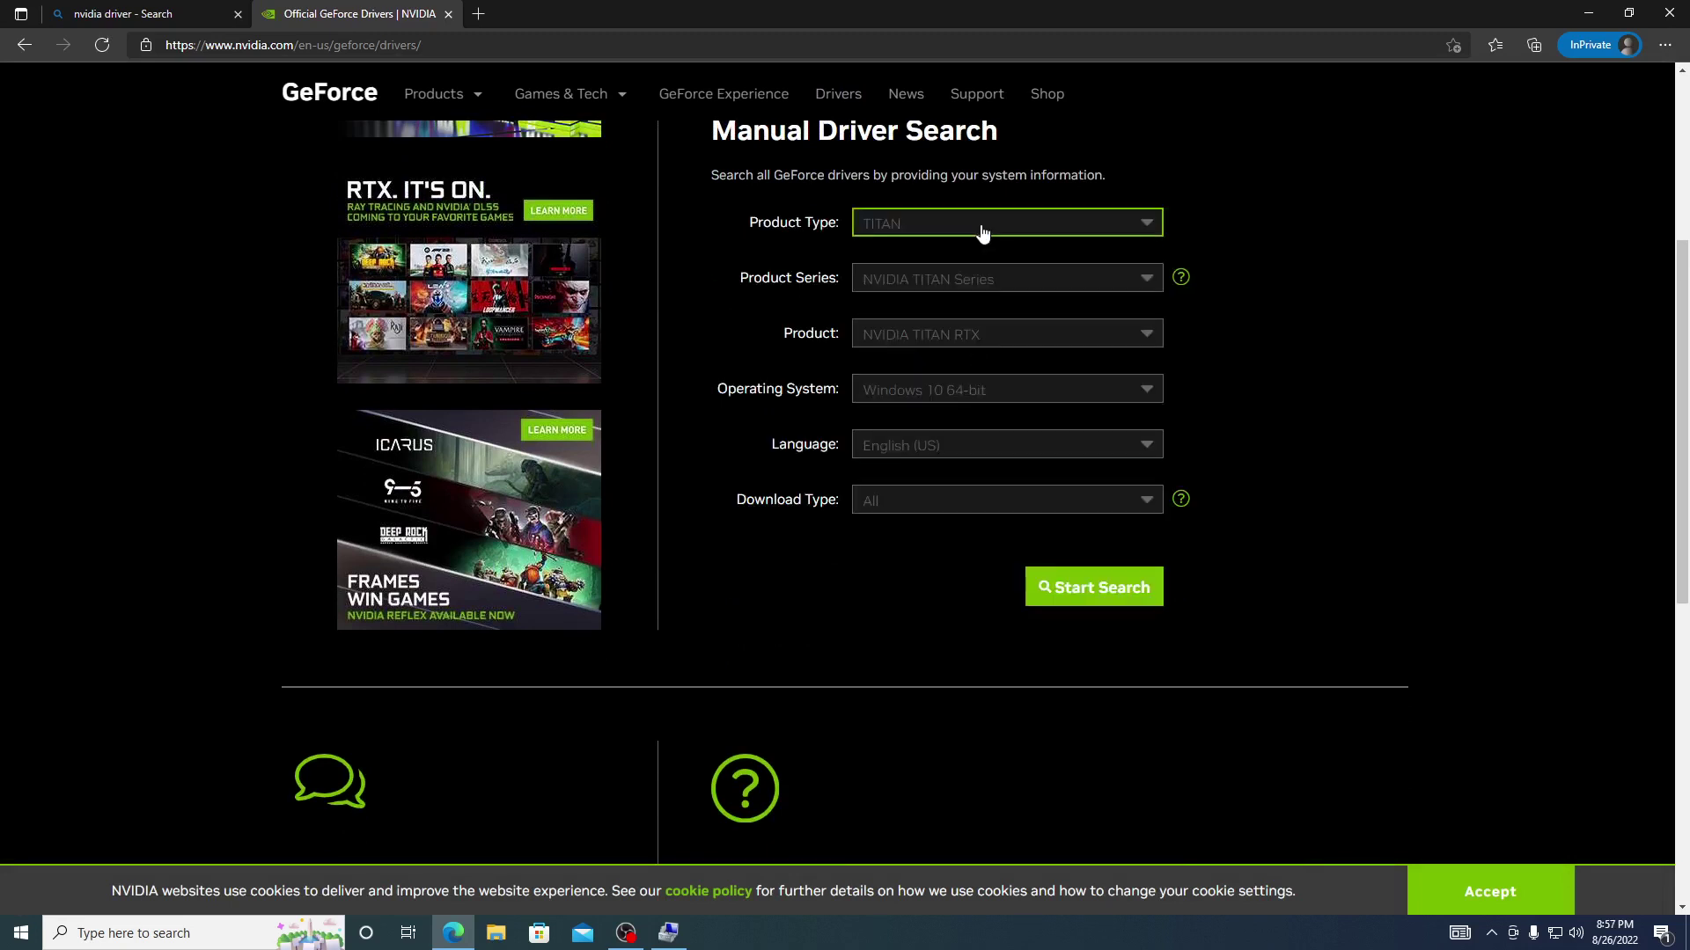
{"action": "left_click", "coordinate": [983, 233]}
{"action": "left_click", "coordinate": [986, 231]}
{"action": "left_click", "coordinate": [891, 234]}
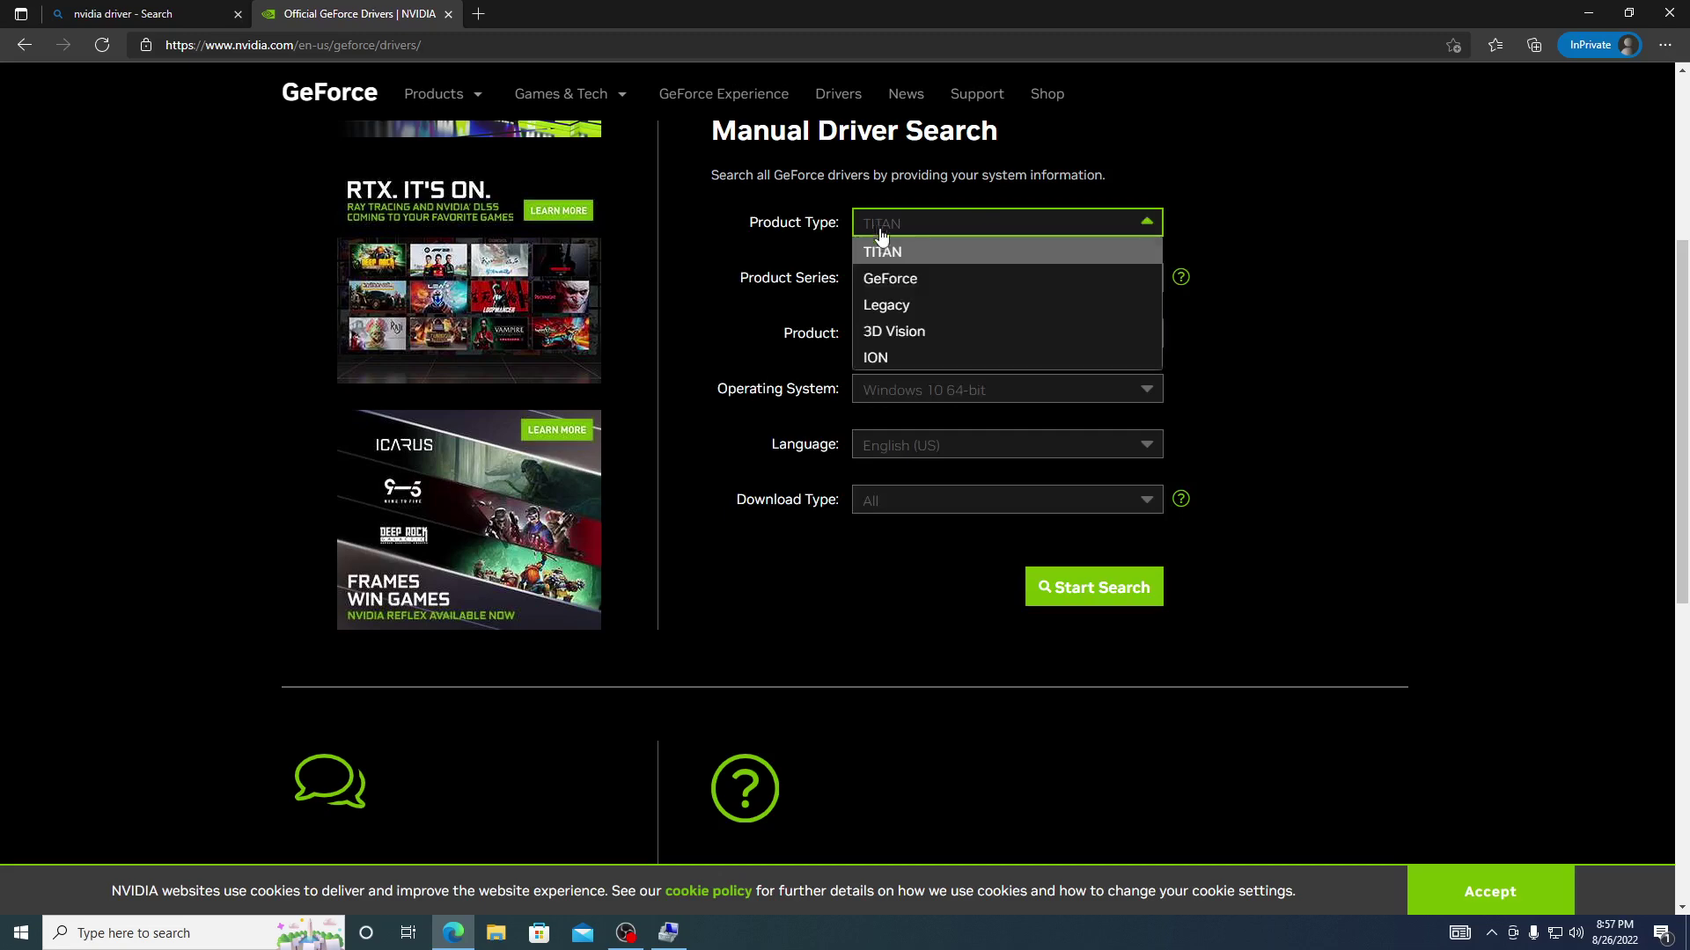
{"action": "left_click", "coordinate": [19, 48]}
Step: Try NVIDIA RTX / Quadro as the Product Type, switch it to GeForce, and look through the available product series
{"action": "left_click", "coordinate": [961, 297]}
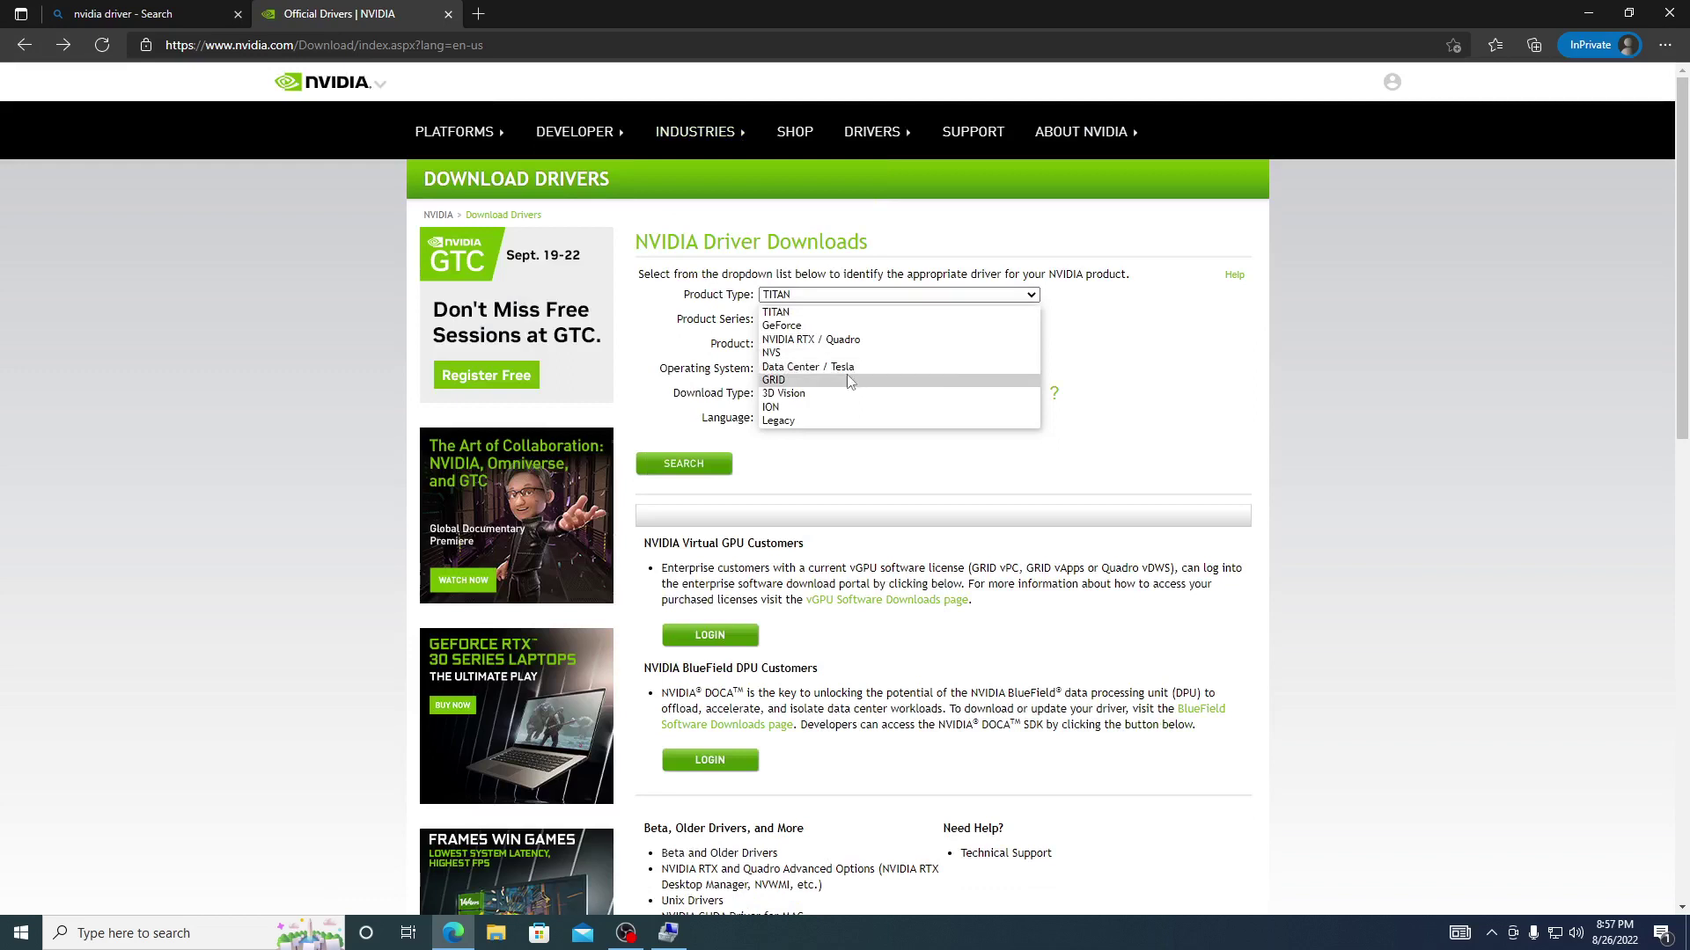
{"action": "left_click", "coordinate": [810, 339]}
{"action": "left_click", "coordinate": [850, 296]}
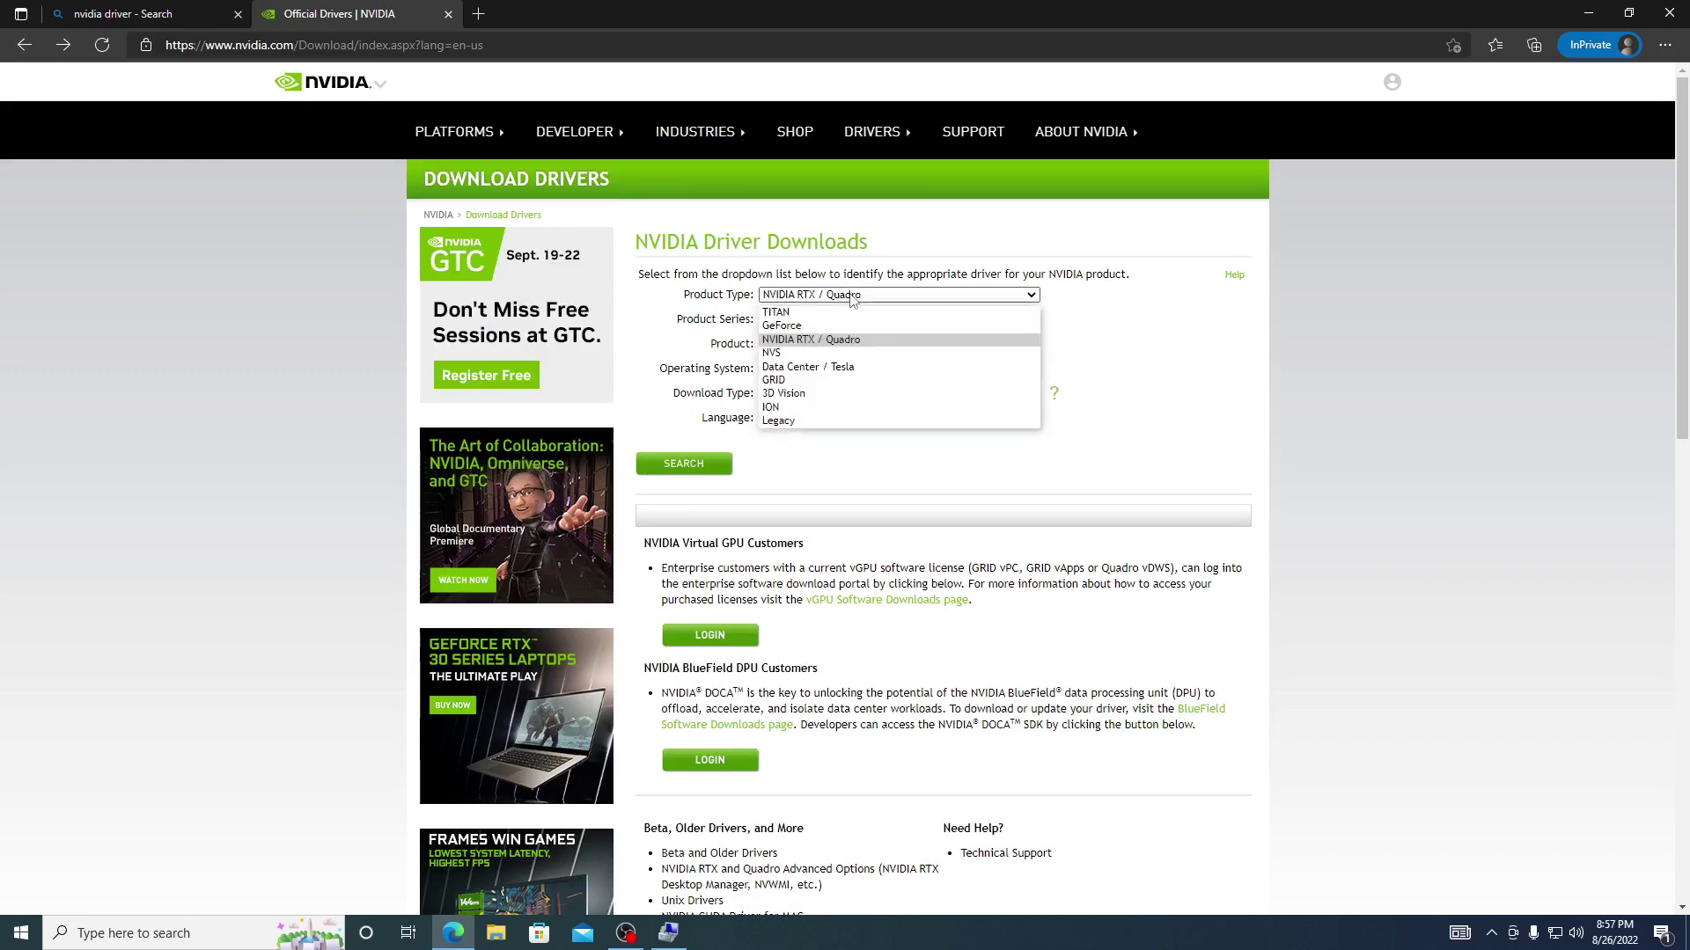
{"action": "left_click", "coordinate": [782, 326]}
{"action": "left_click", "coordinate": [832, 319]}
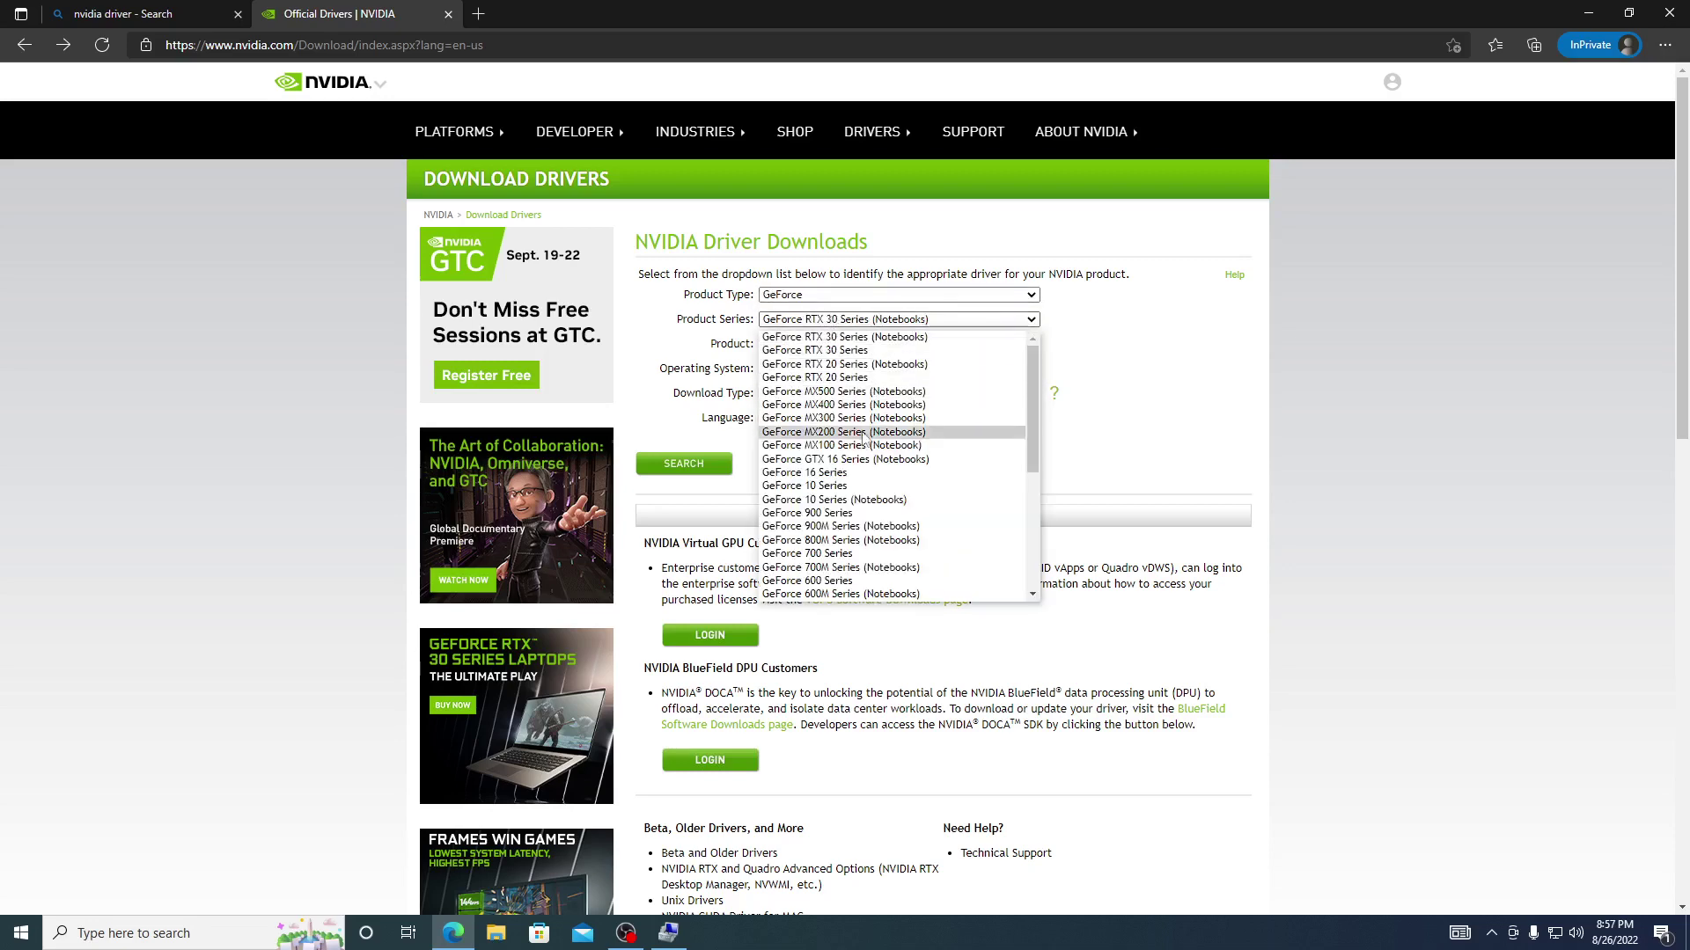
{"action": "left_click", "coordinate": [836, 487]}
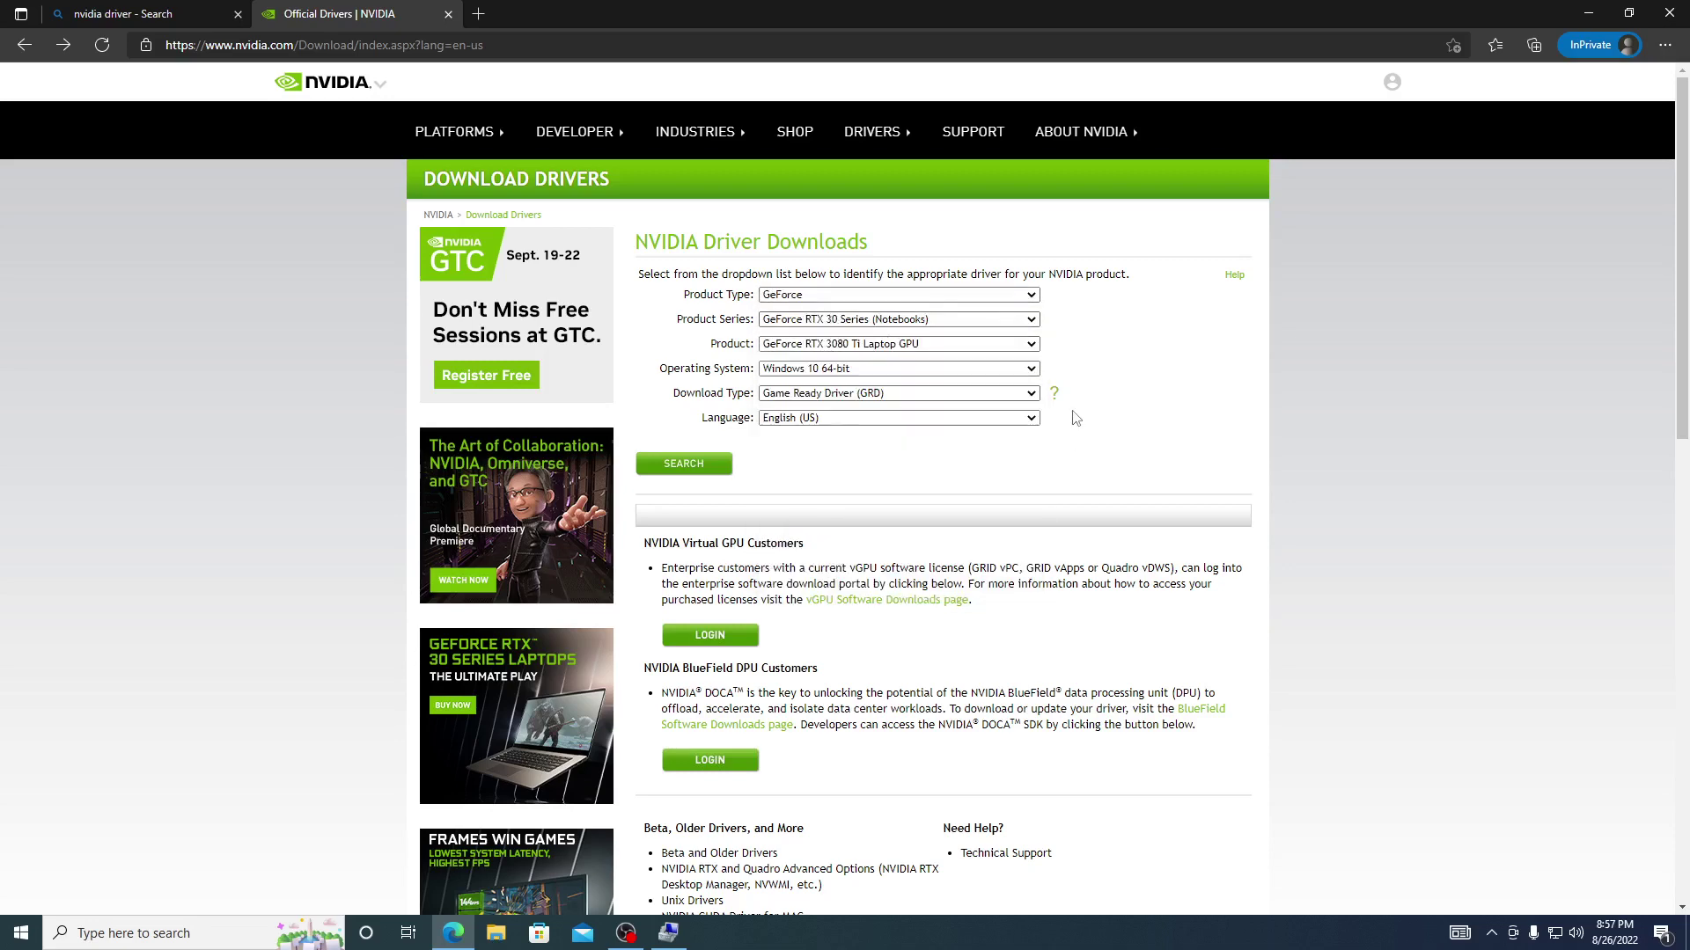
Step: Return to the web search results and change the query to "amd driver"
{"action": "left_click", "coordinate": [150, 13]}
{"action": "left_click", "coordinate": [215, 99]}
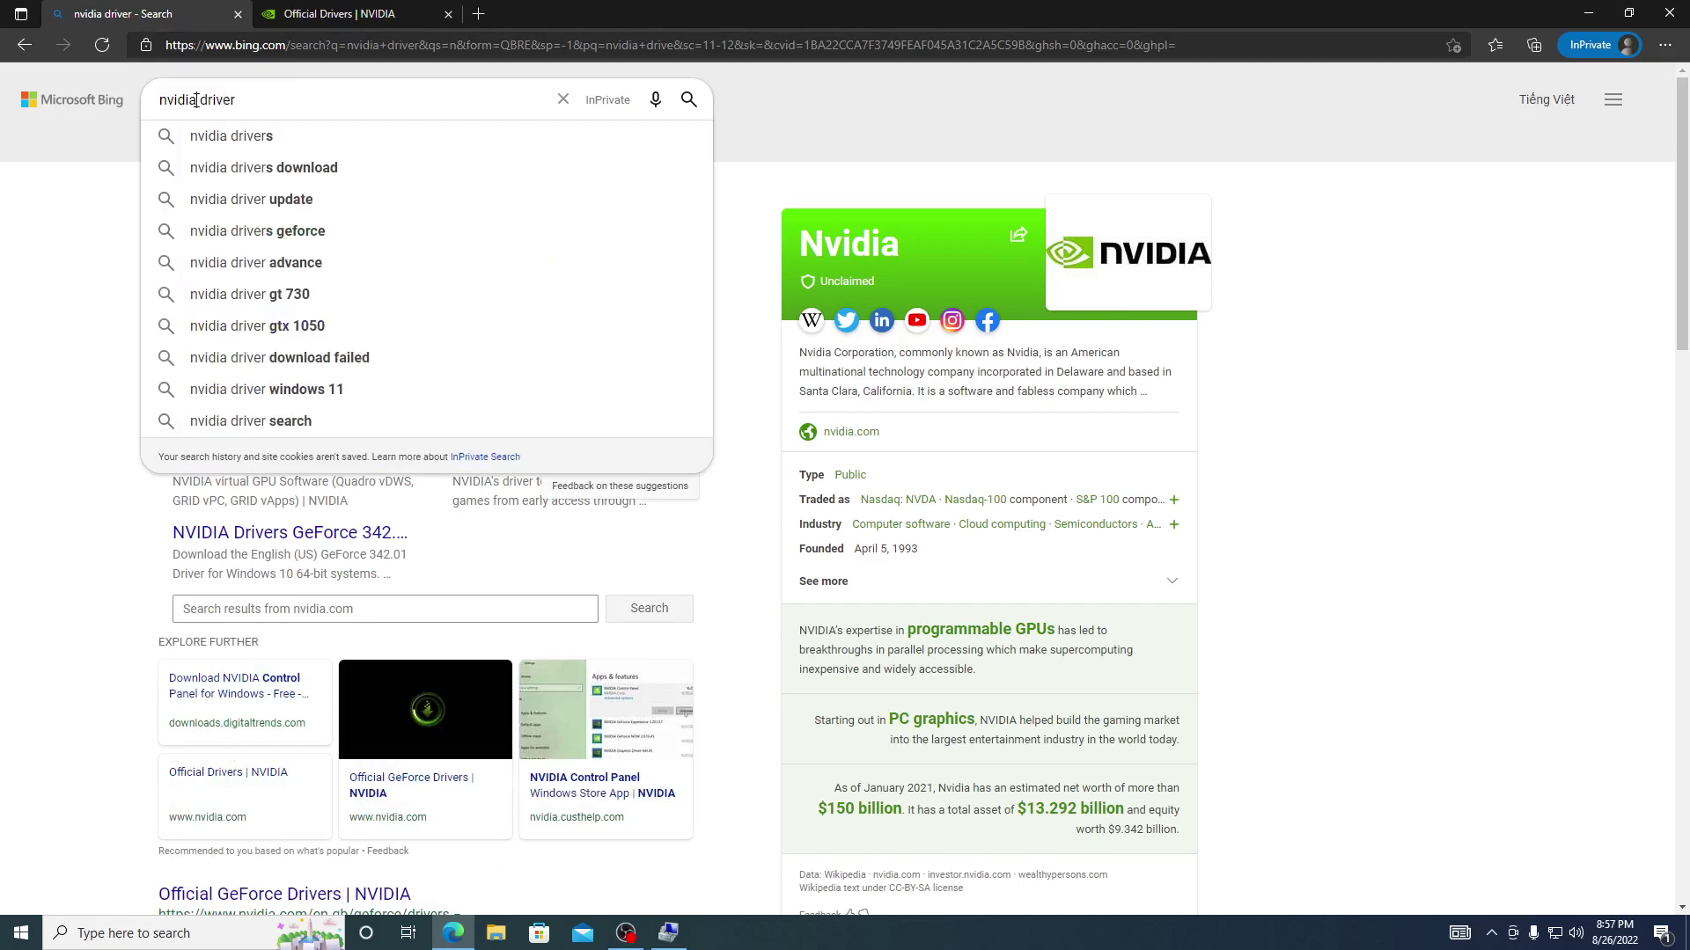
{"action": "left_click_drag", "start_coordinate": [209, 100], "coordinate": [74, 104]}
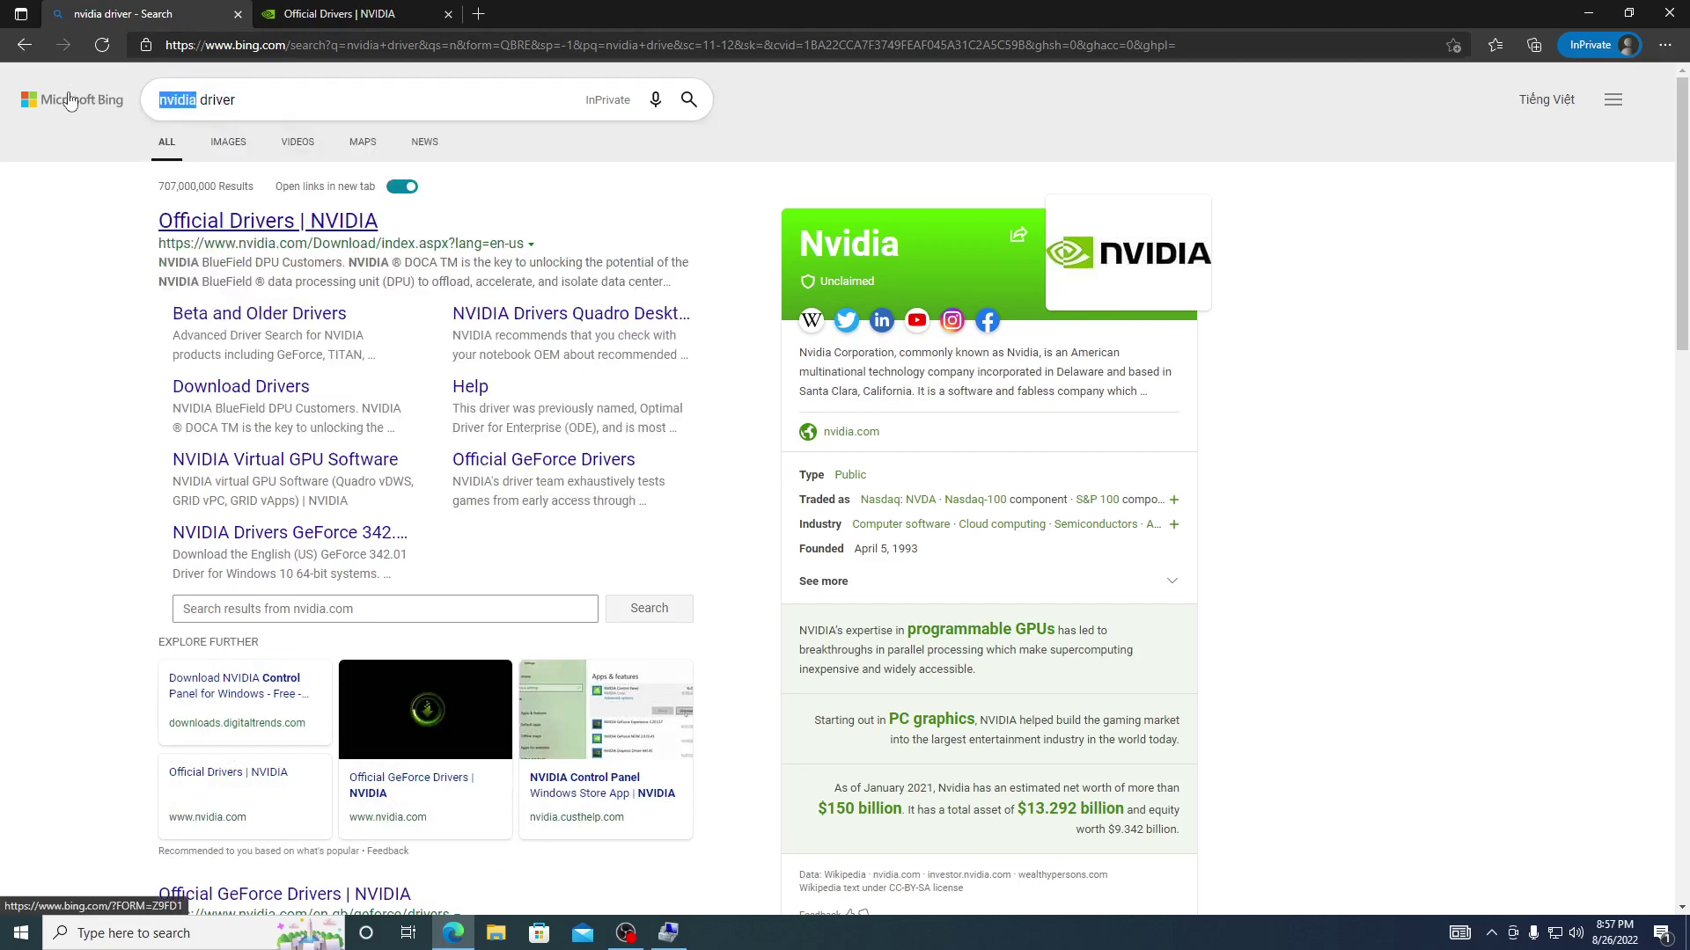
{"action": "type", "text": "amd"}
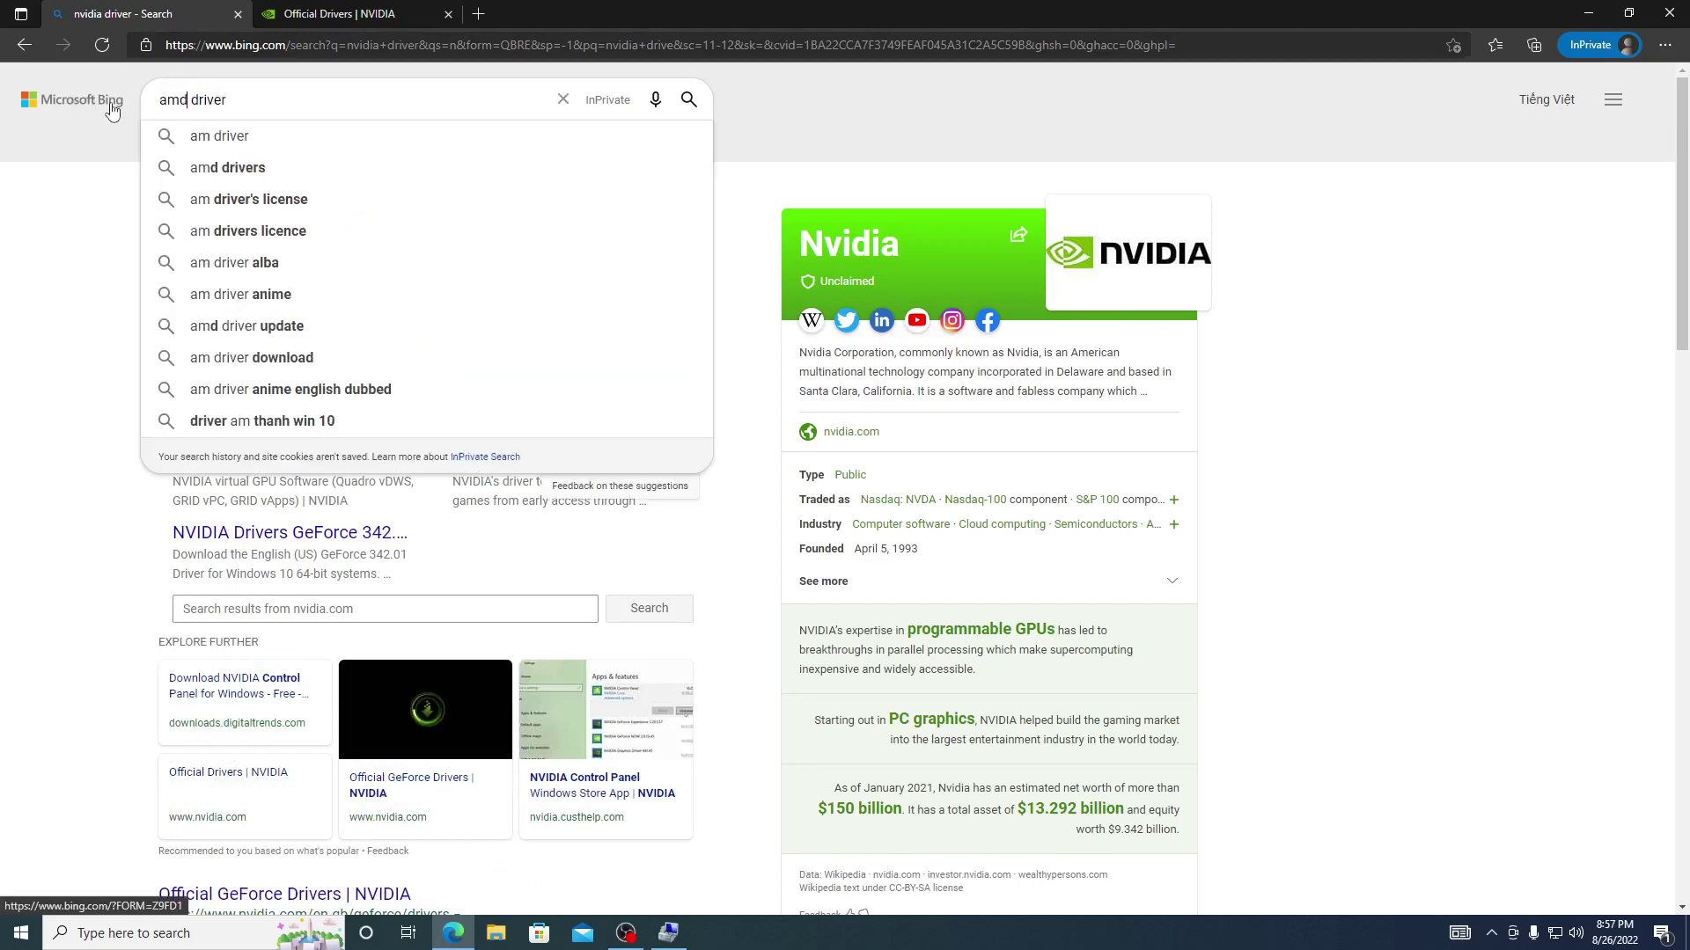
{"action": "key", "text": "Return"}
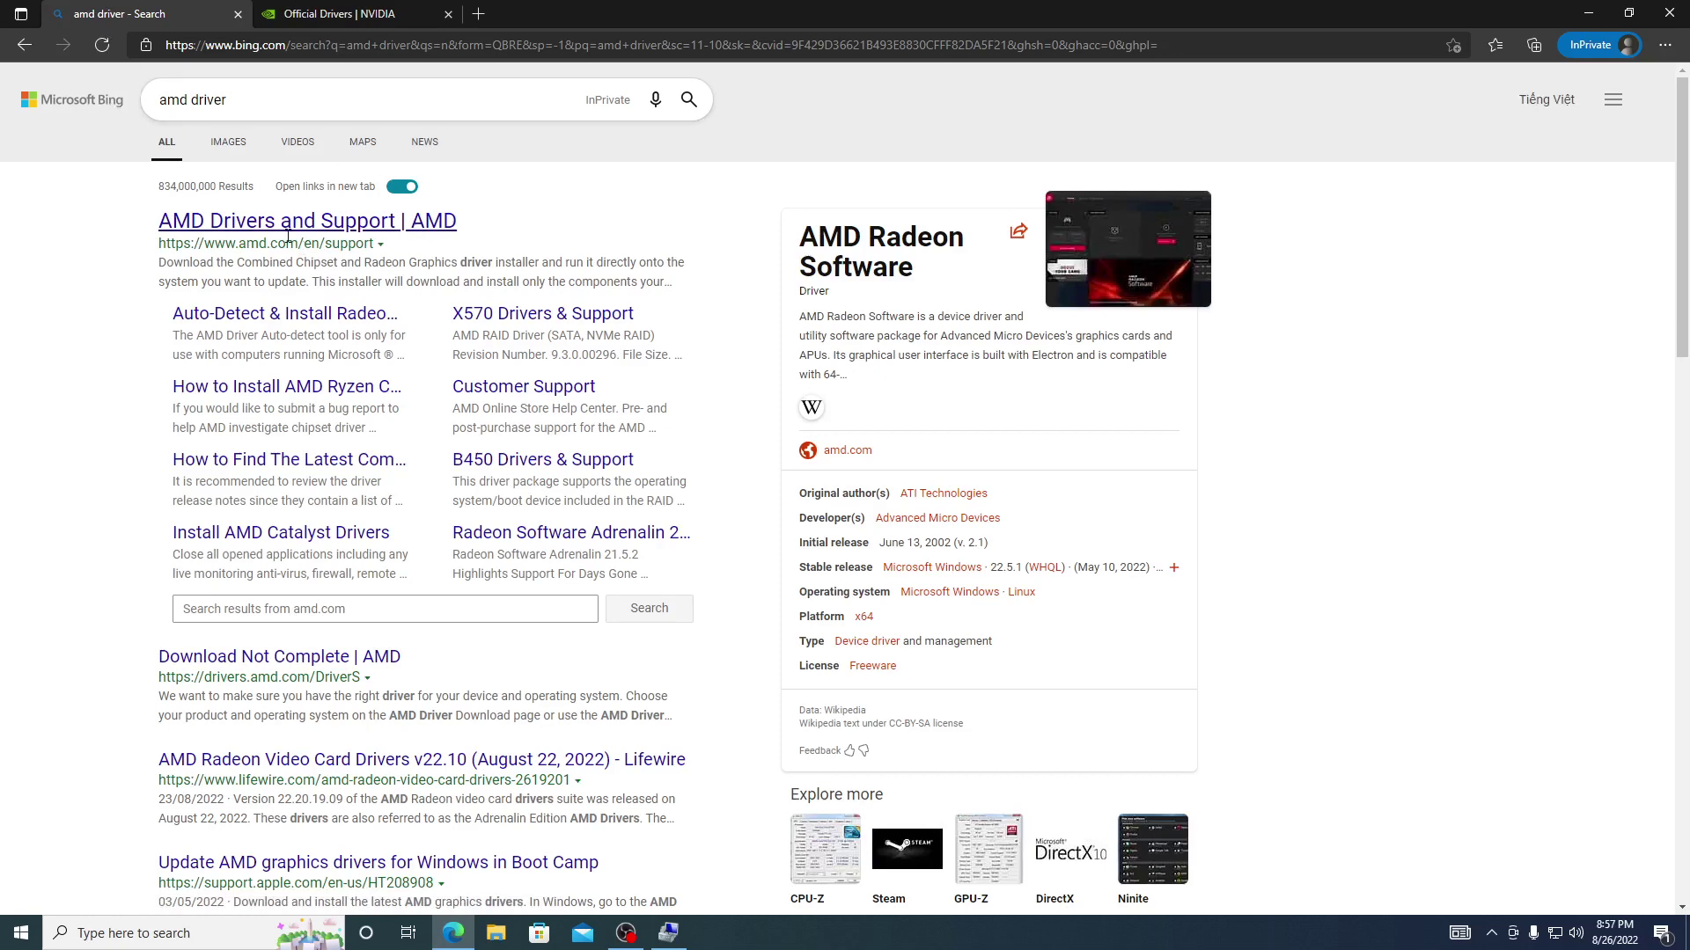
Step: Open the "AMD Drivers and Support | AMD" result and briefly uncover the graphics card properties behind the maximized browser window
{"action": "left_click", "coordinate": [287, 229]}
{"action": "key", "text": "super+Up"}
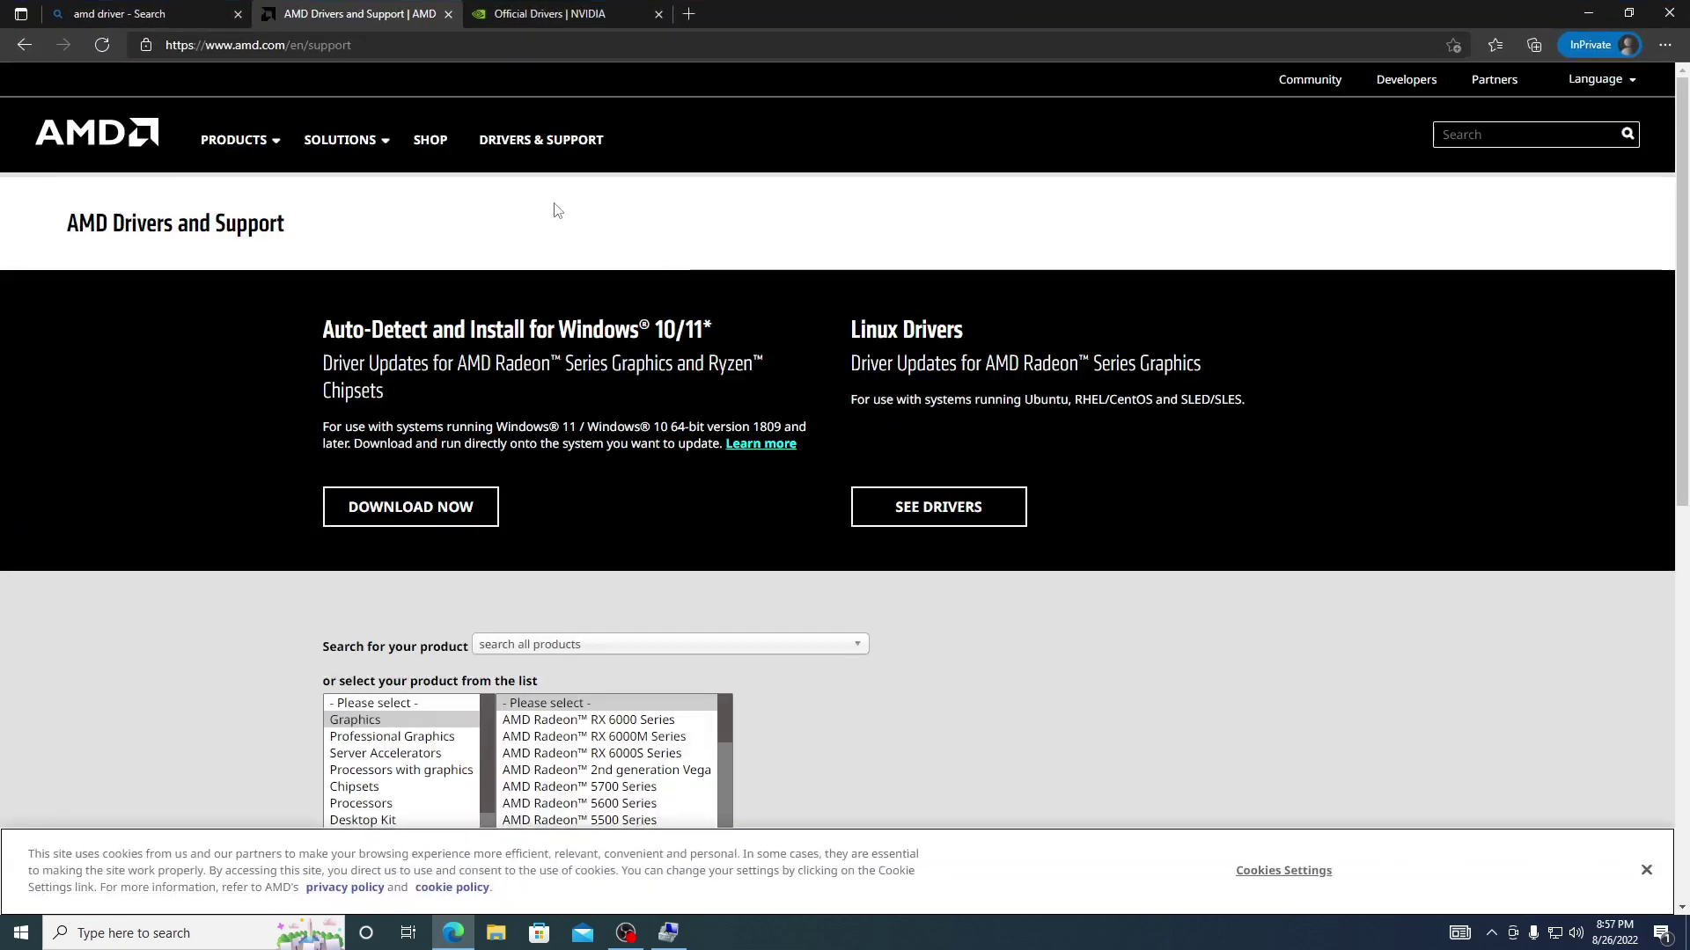
{"action": "scroll", "coordinate": [487, 472], "scroll_direction": "down", "scroll_amount": 7}
{"action": "scroll", "coordinate": [403, 491], "scroll_direction": "up", "scroll_amount": 4}
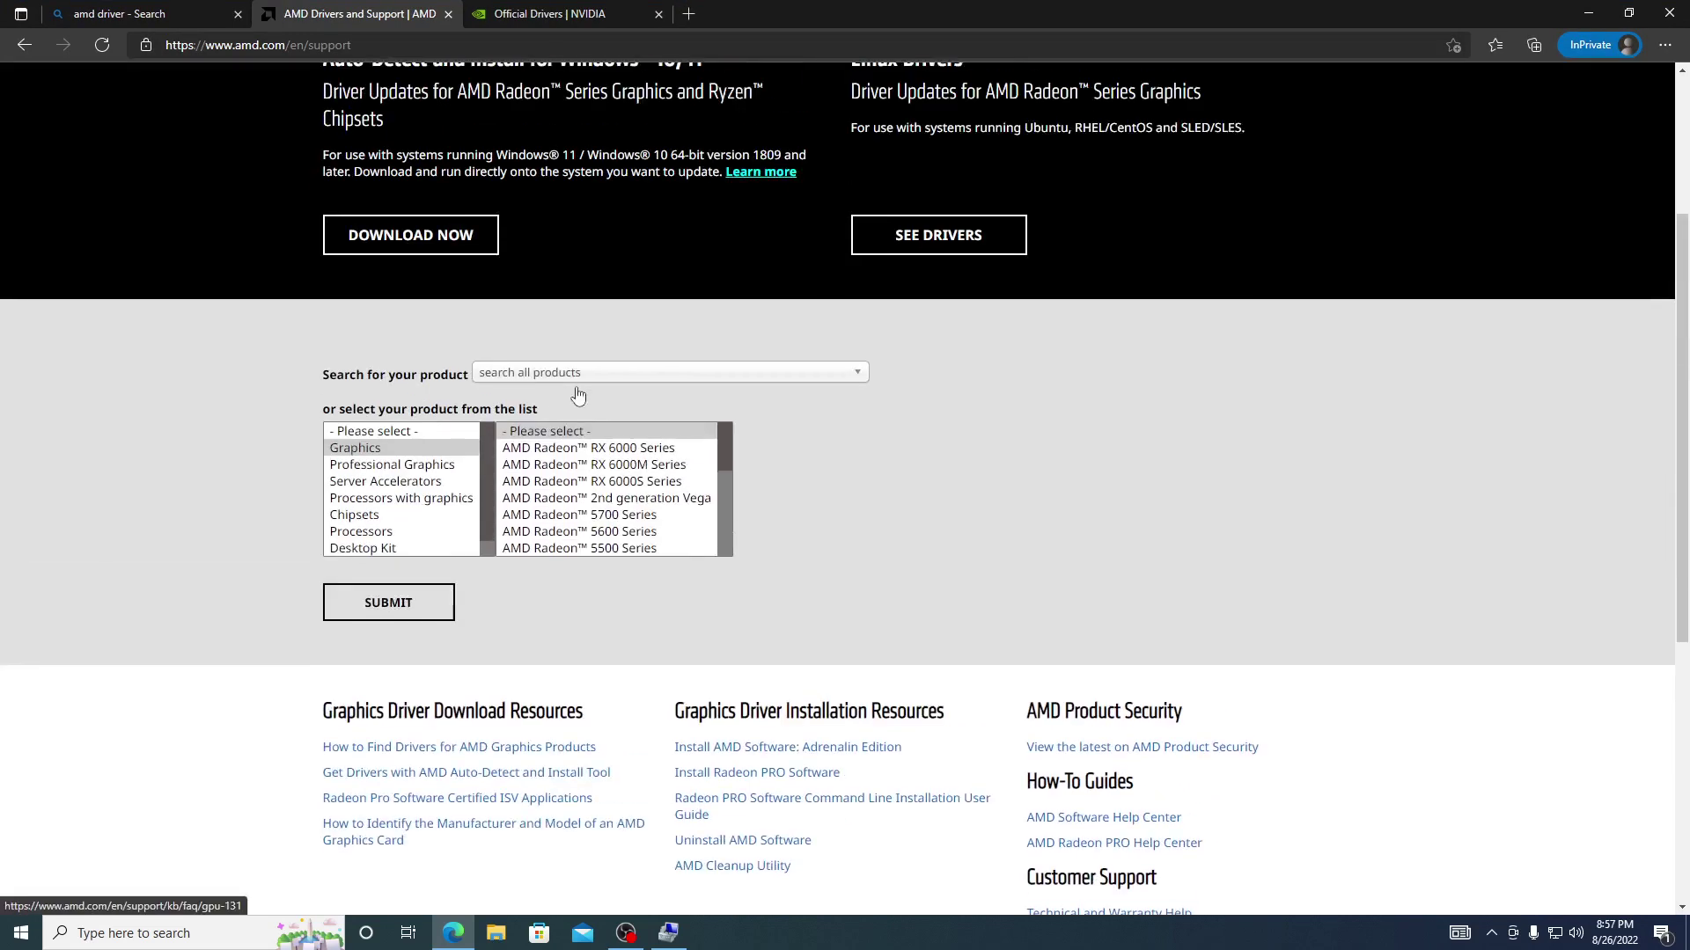
{"action": "left_click_drag", "start_coordinate": [867, 14], "coordinate": [1252, 242]}
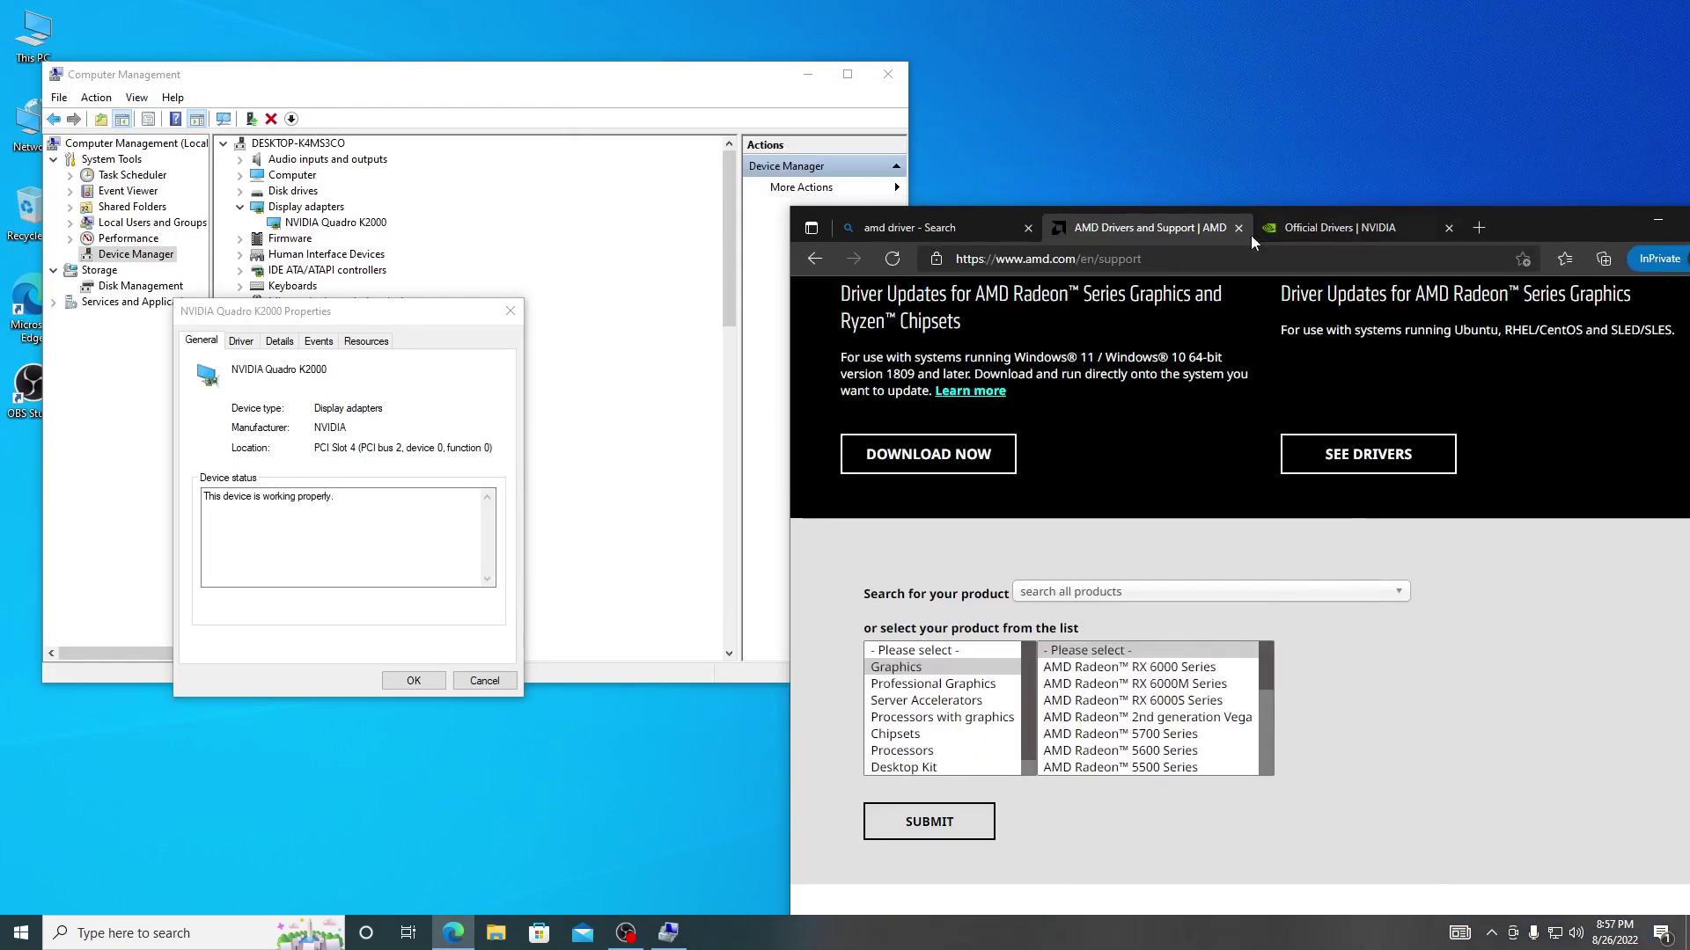
{"action": "left_click_drag", "start_coordinate": [1501, 224], "coordinate": [1373, 2]}
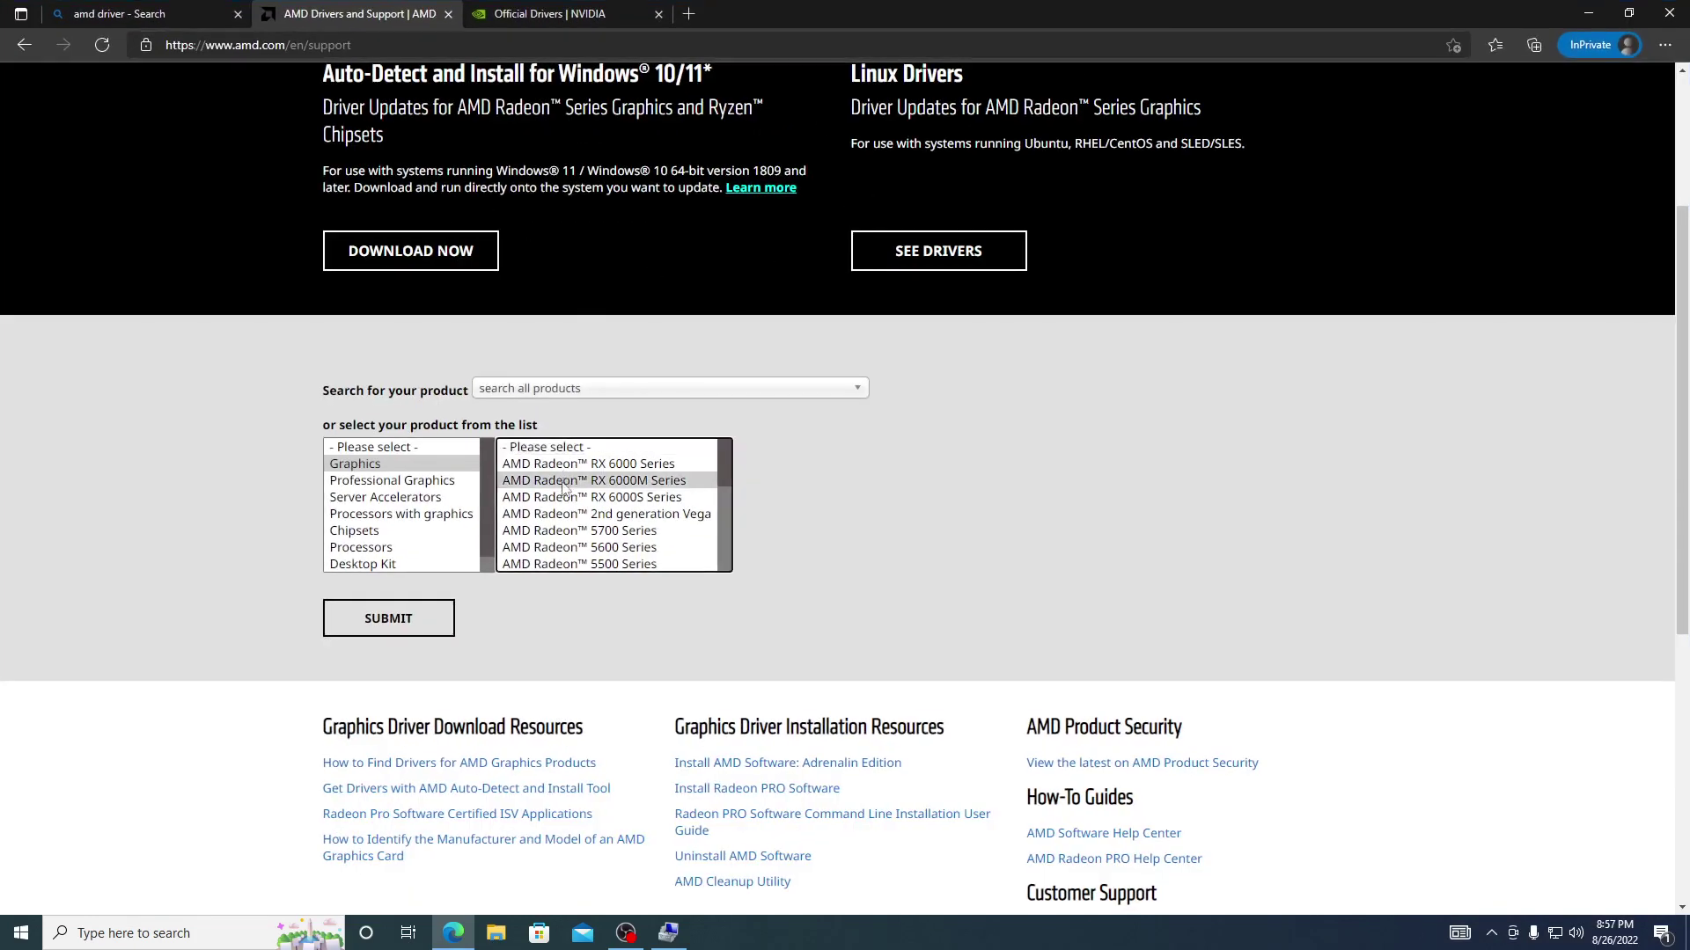
Step: In the AMD product list, choose Graphics and AMD Radeon RX 6000 Series, and try the RX 6900, RX 6800 and RX 6700 Series
{"action": "left_click", "coordinate": [401, 498]}
{"action": "left_click", "coordinate": [396, 481]}
{"action": "left_click", "coordinate": [373, 465]}
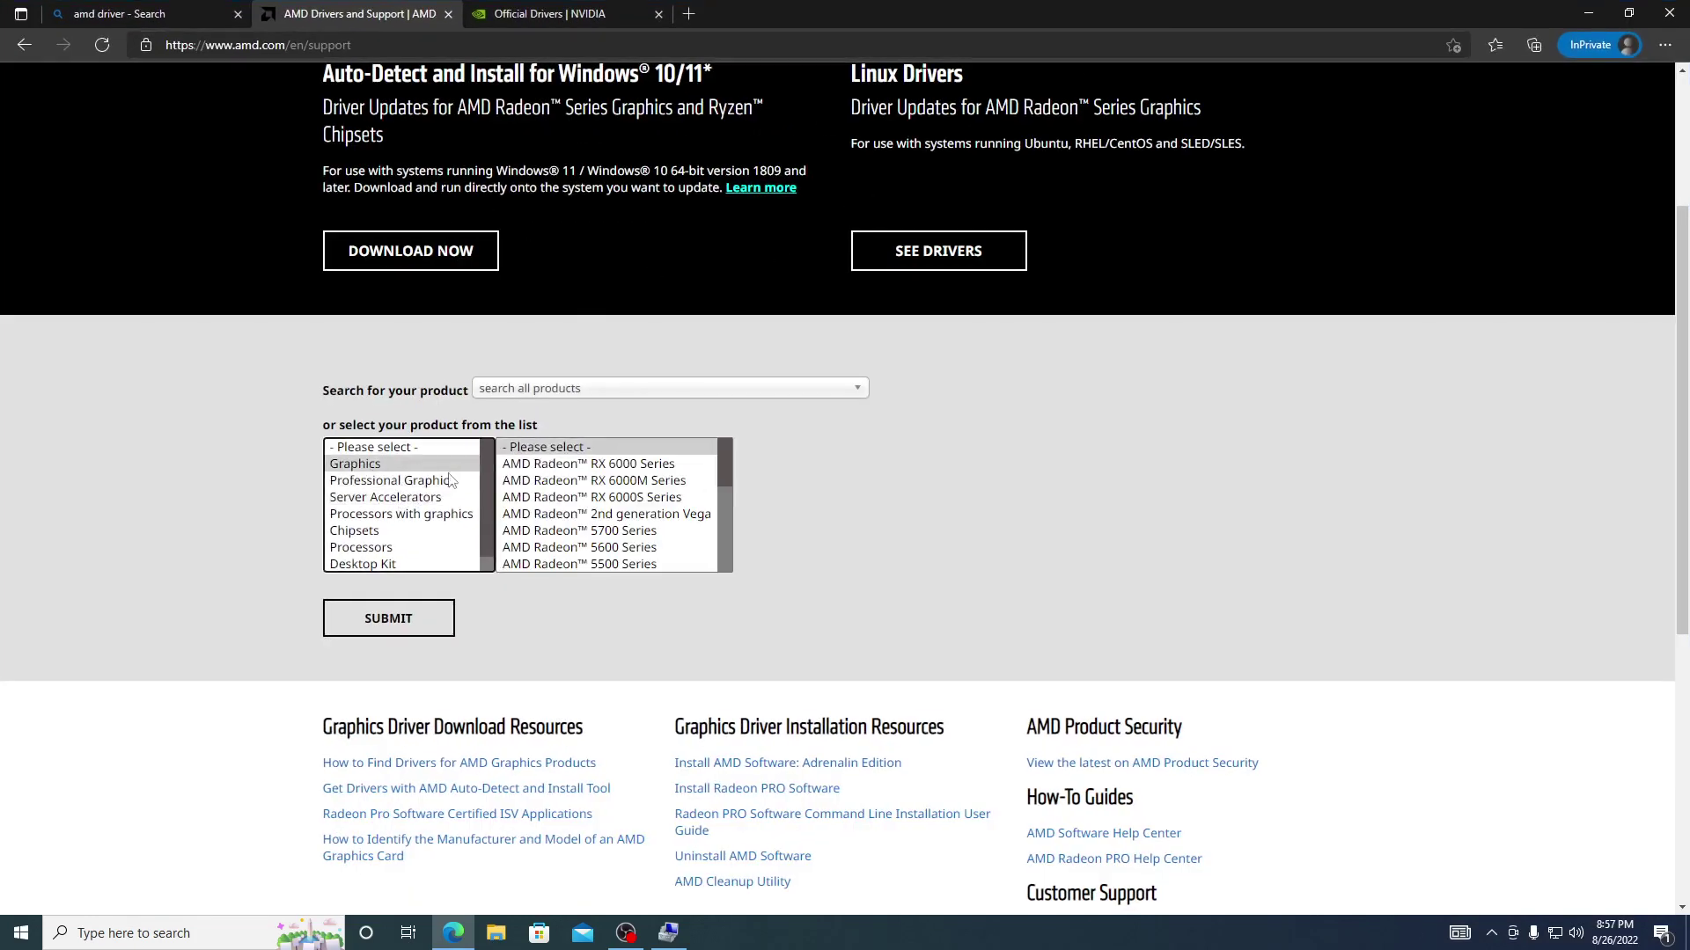
{"action": "left_click", "coordinate": [581, 467]}
{"action": "left_click", "coordinate": [820, 466]}
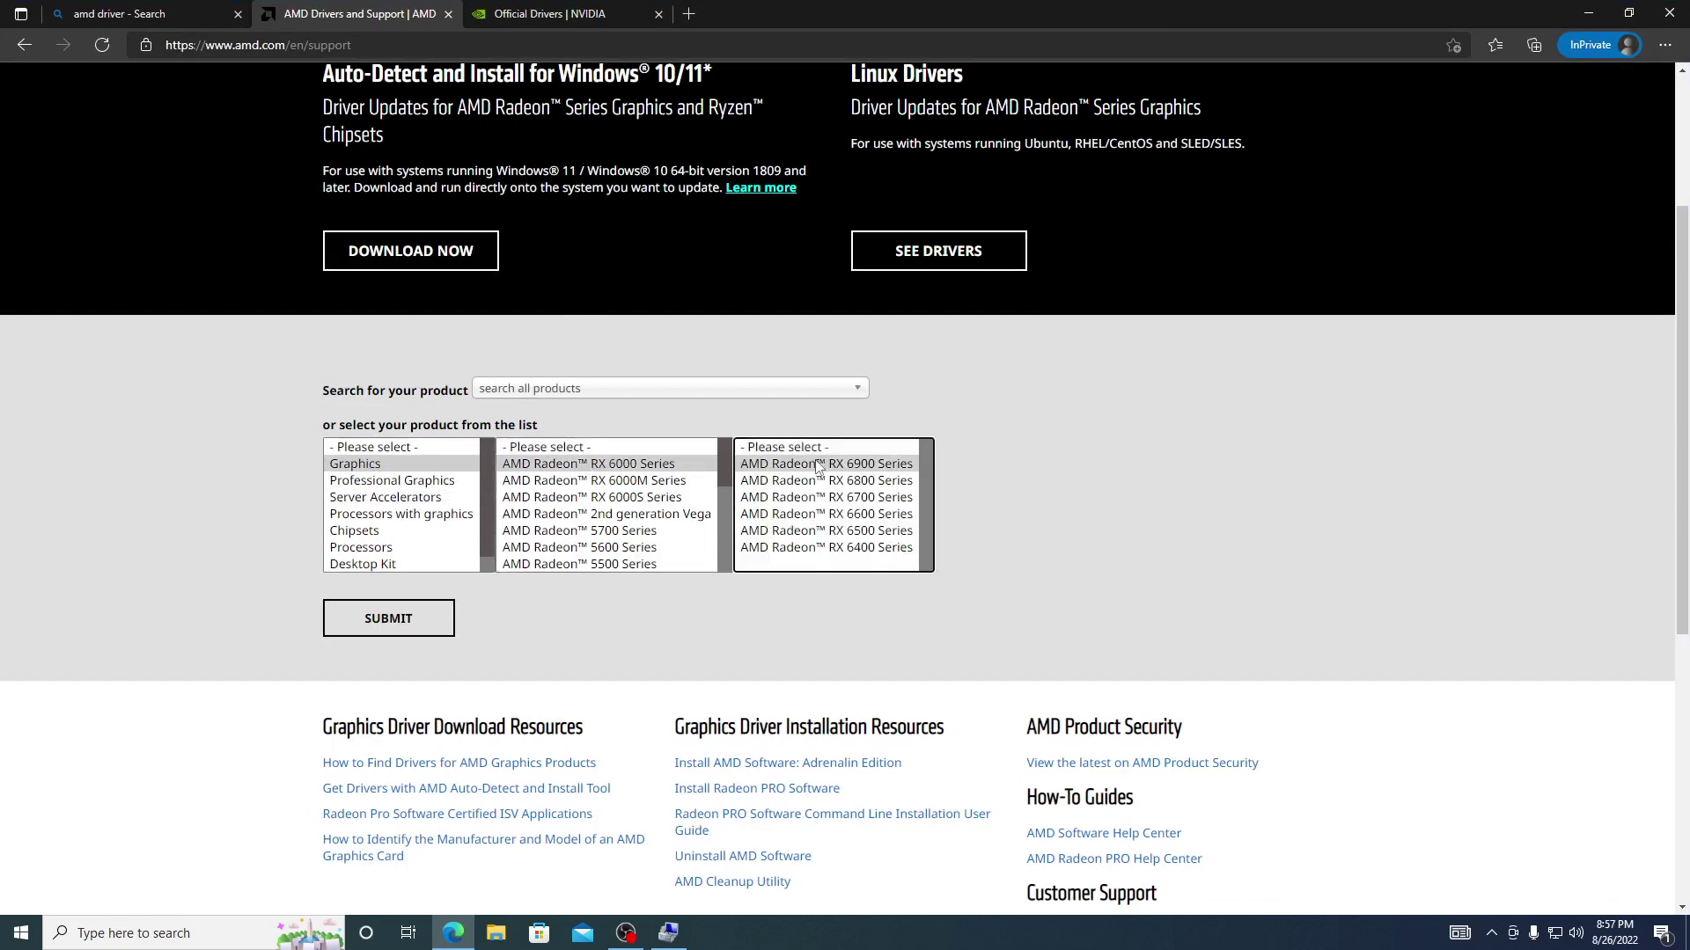
{"action": "left_click", "coordinate": [826, 482]}
{"action": "left_click", "coordinate": [825, 498]}
Step: Choose Professional Graphics, AMD Radeon PRO, AMD Radeon PRO W6000 Series and AMD Radeon PRO W6600 in the product list
{"action": "left_click", "coordinate": [422, 482]}
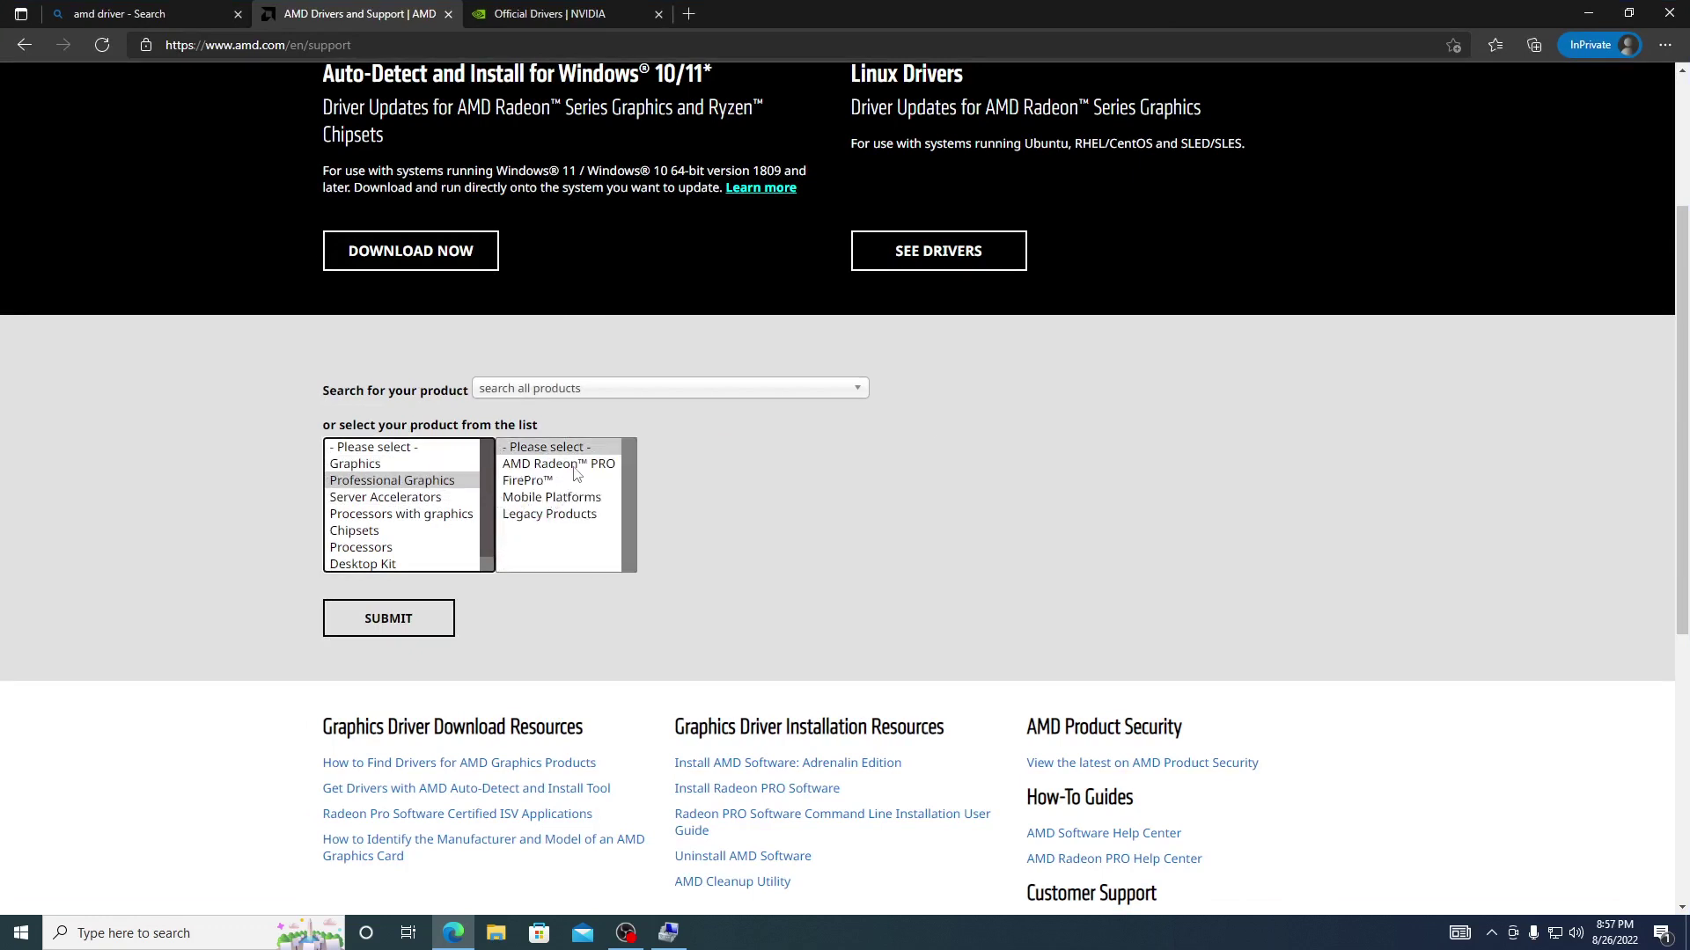
{"action": "left_click", "coordinate": [576, 466]}
{"action": "left_click", "coordinate": [722, 467]}
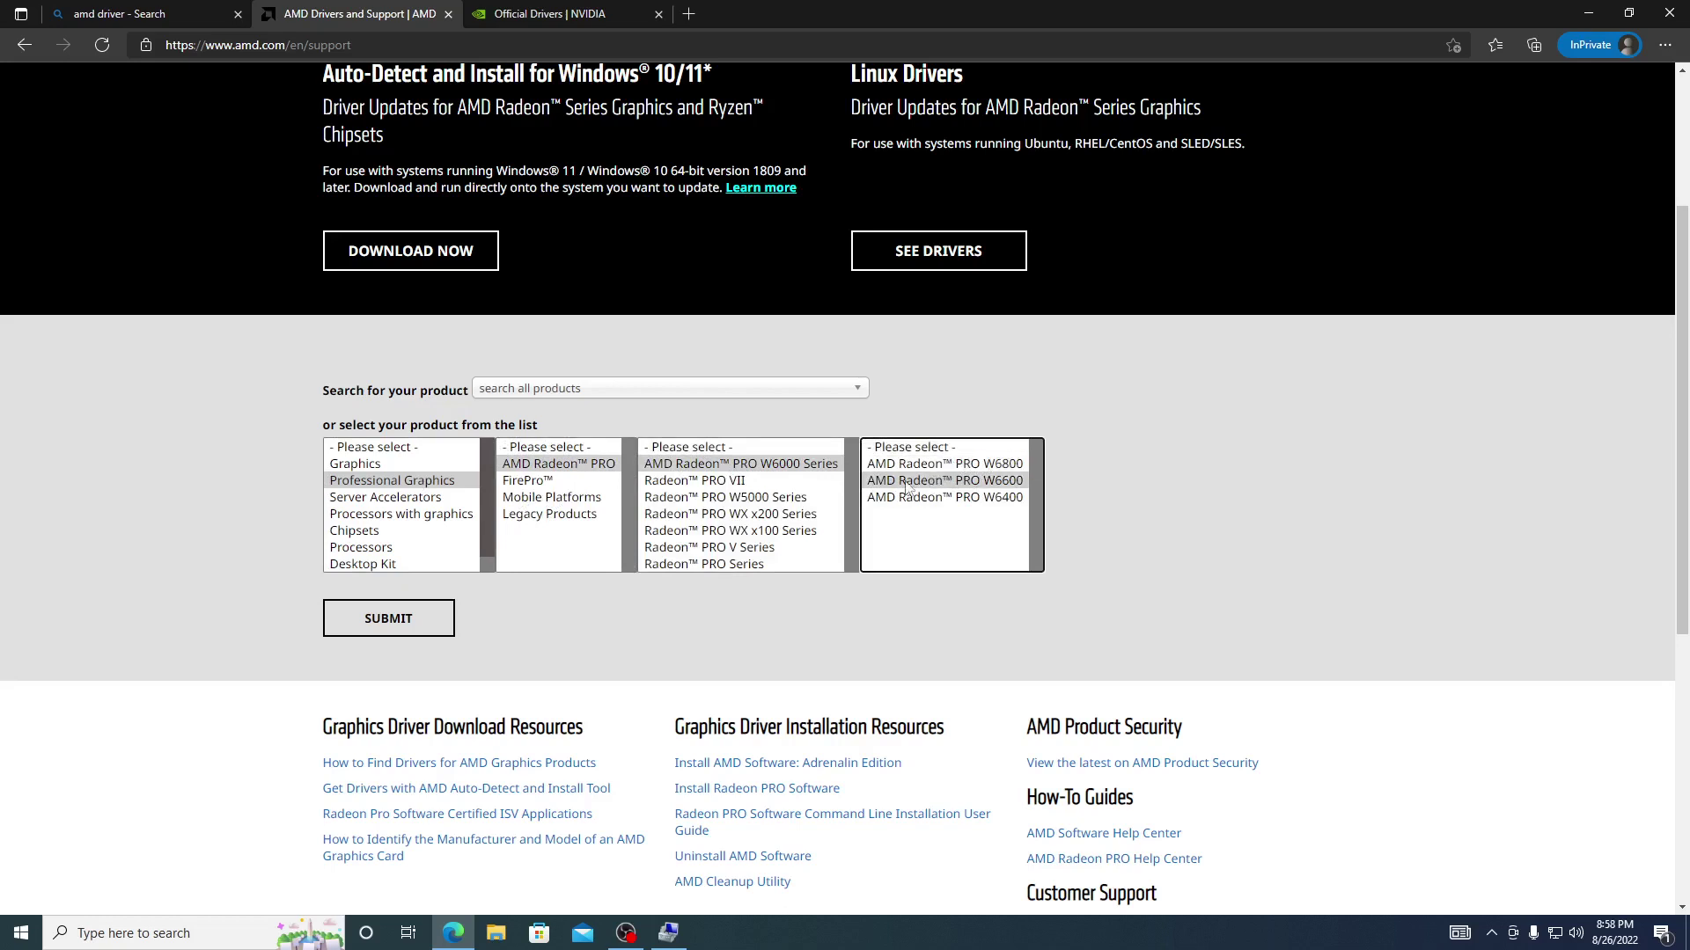
Step: Try FirePro with the Wx100 Series and W9100, check Legacy Products, and reselect AMD Radeon PRO under Professional Graphics
{"action": "left_click_drag", "start_coordinate": [704, 464], "coordinate": [587, 485]}
{"action": "left_click", "coordinate": [586, 482]}
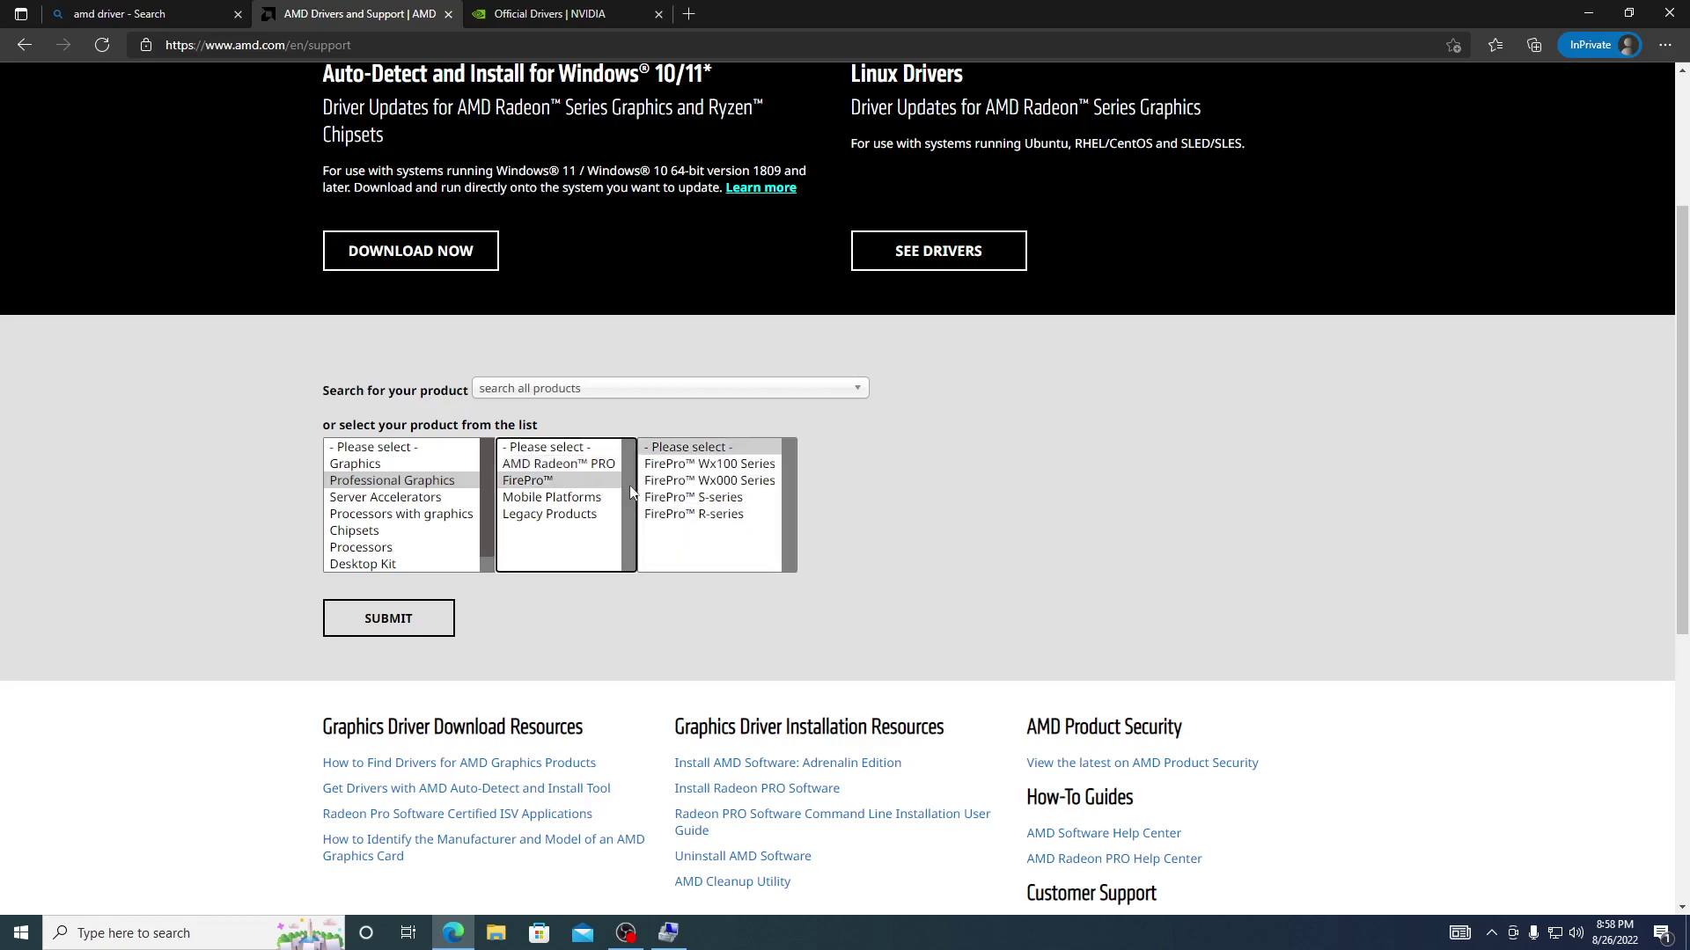
{"action": "left_click", "coordinate": [729, 465]}
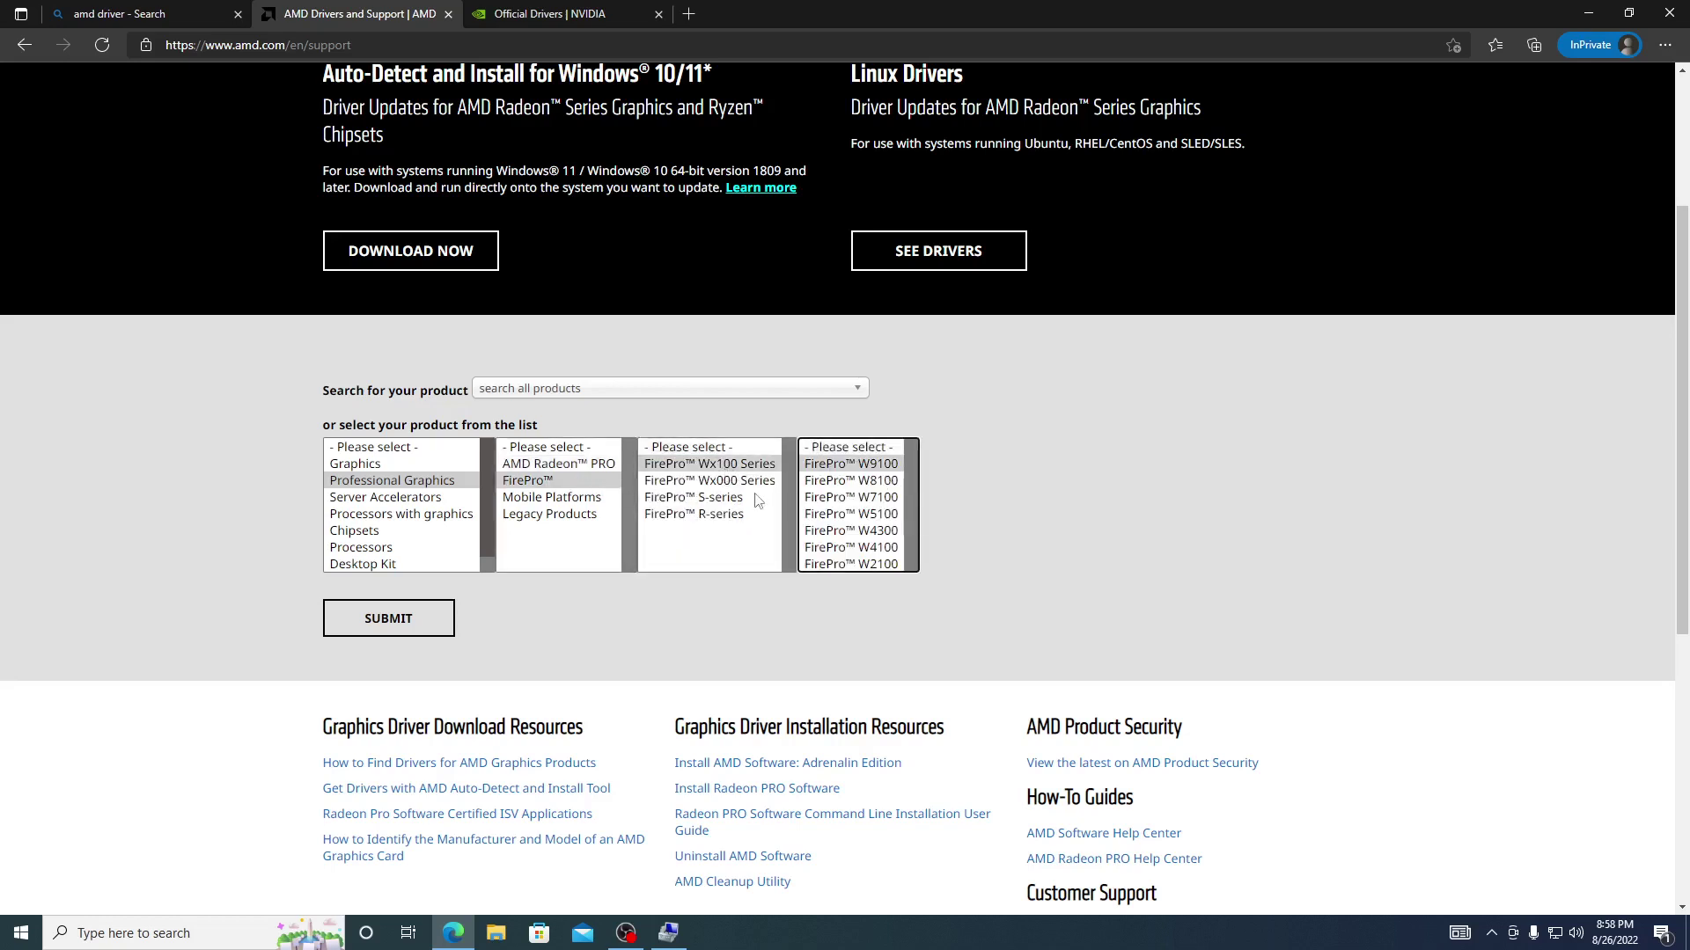
{"action": "left_click", "coordinate": [550, 514]}
{"action": "left_click_drag", "start_coordinate": [550, 515], "coordinate": [568, 464]}
{"action": "left_click", "coordinate": [387, 486]}
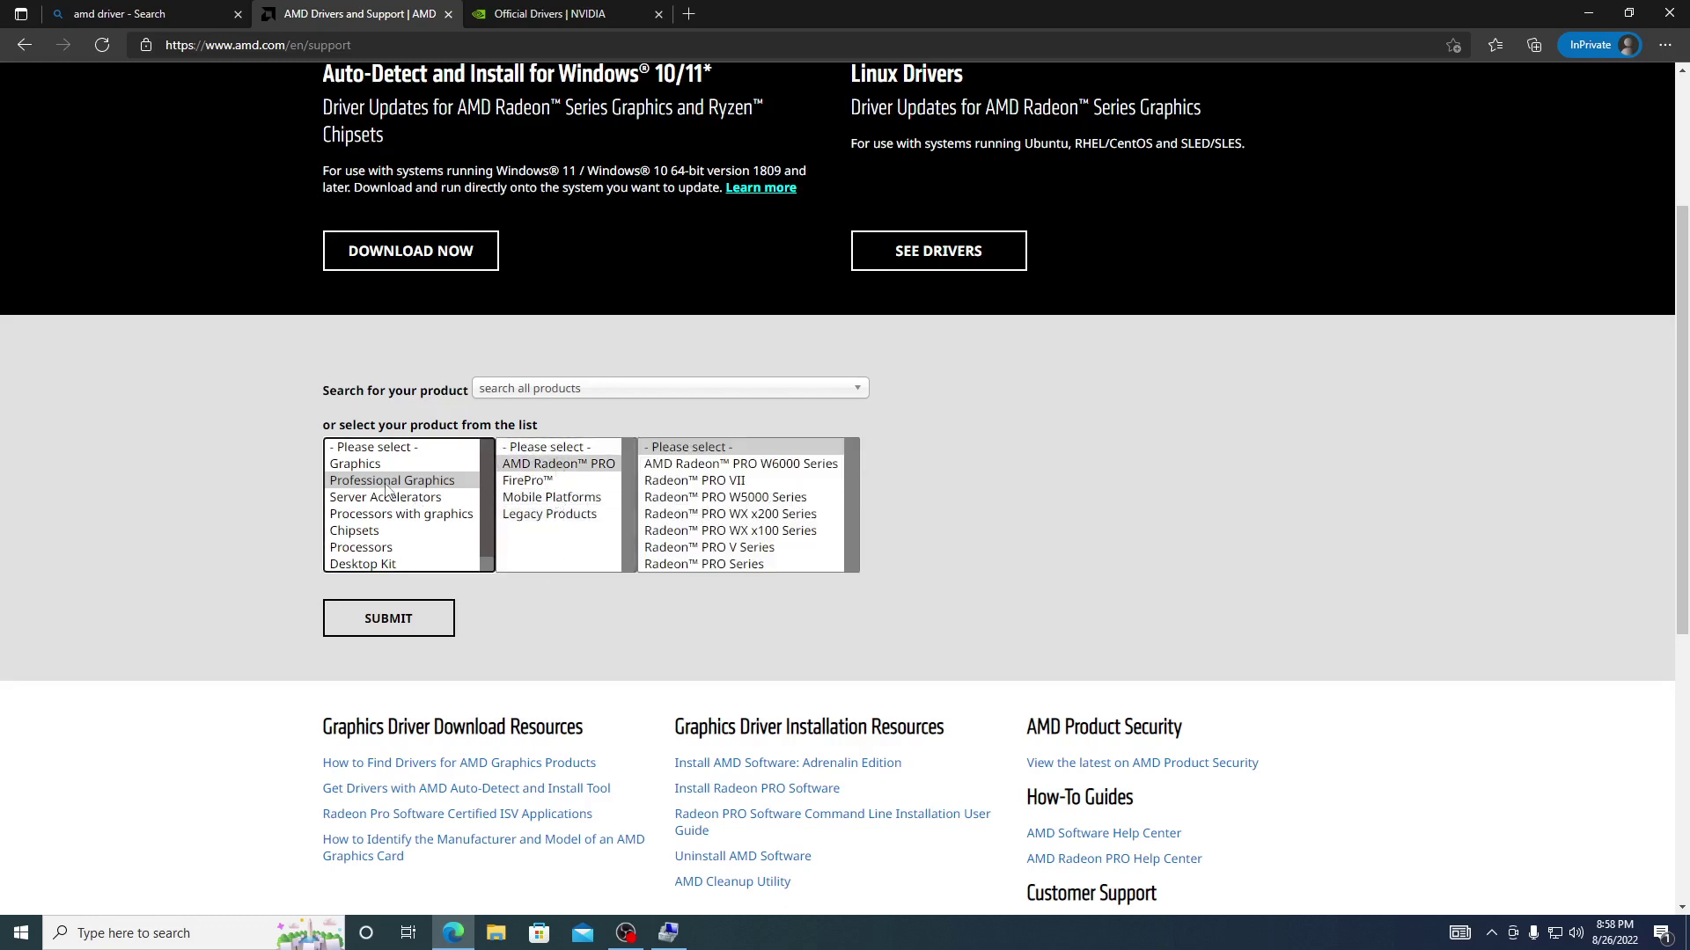
Step: Browse the families under Server Accelerators, Processors with graphics, Chipsets, Processors and Desktop Kit in the AMD product list
{"action": "left_click", "coordinate": [443, 499]}
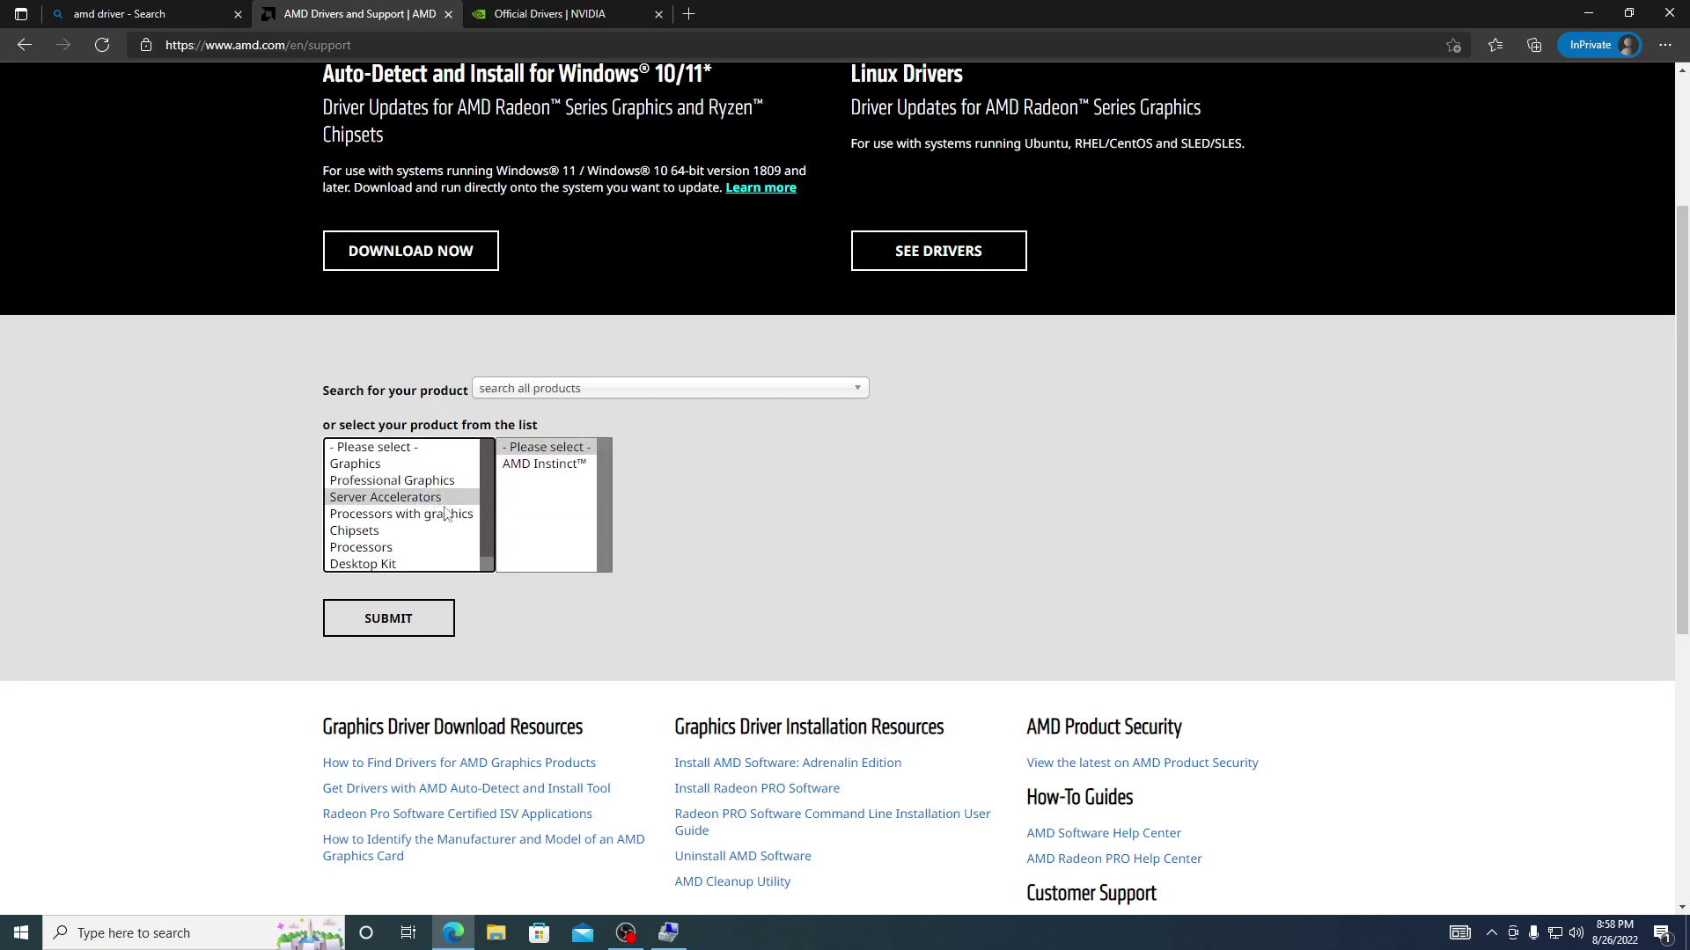
{"action": "left_click", "coordinate": [421, 518]}
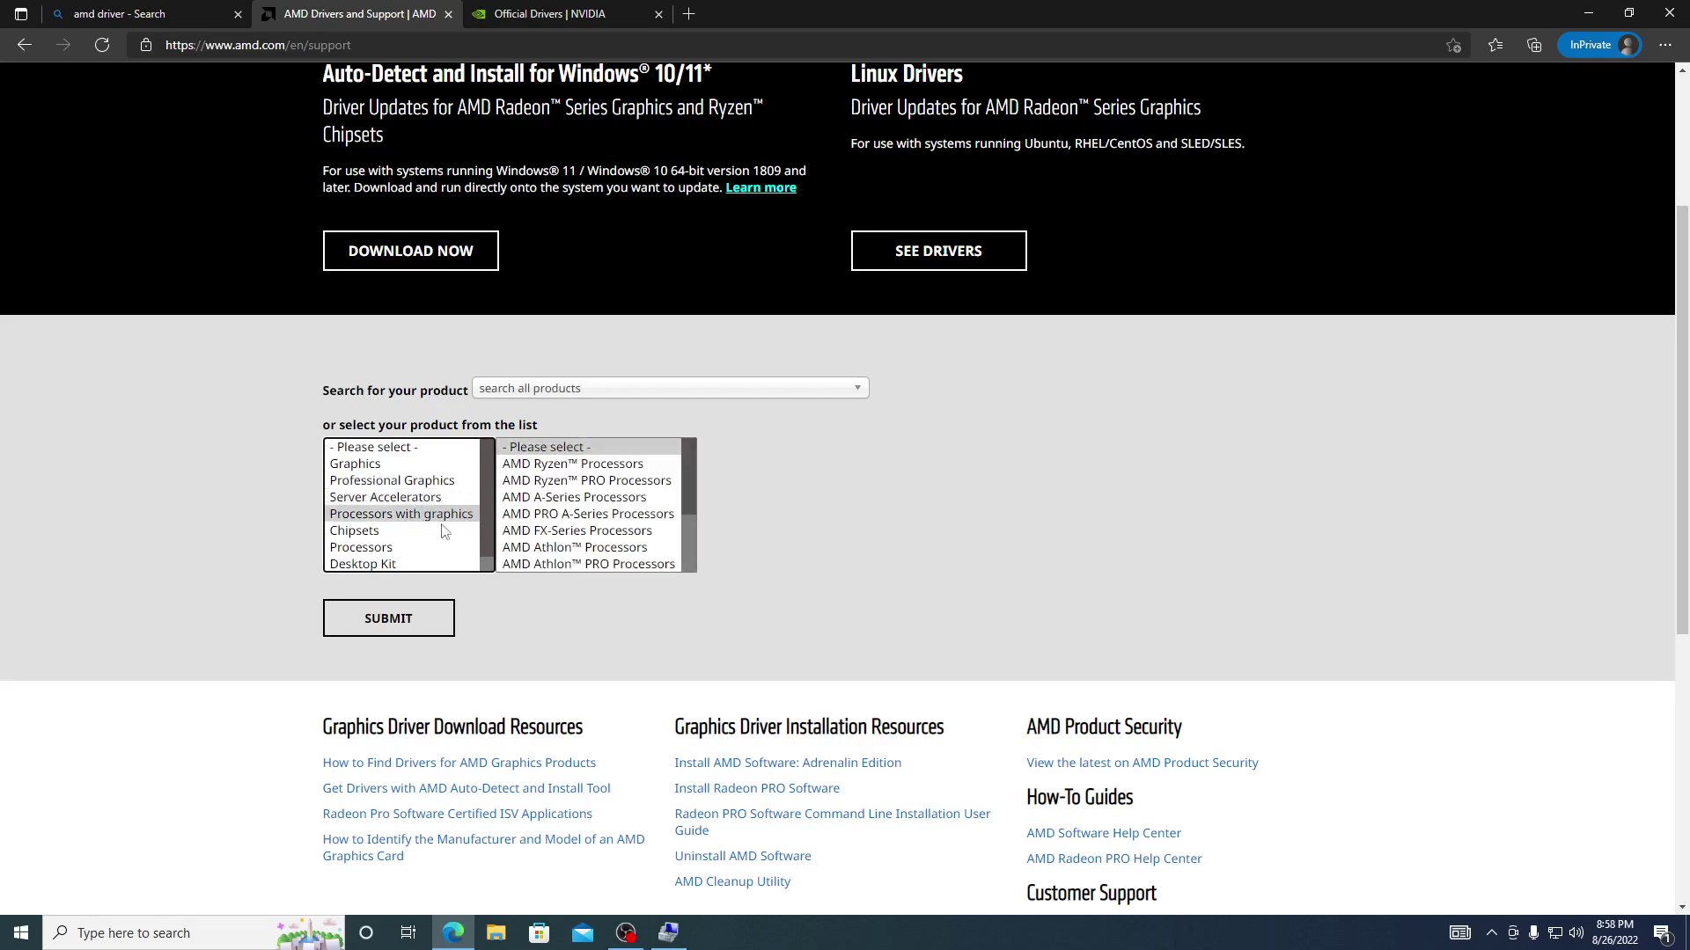
{"action": "left_click", "coordinate": [404, 532]}
{"action": "left_click", "coordinate": [415, 552]}
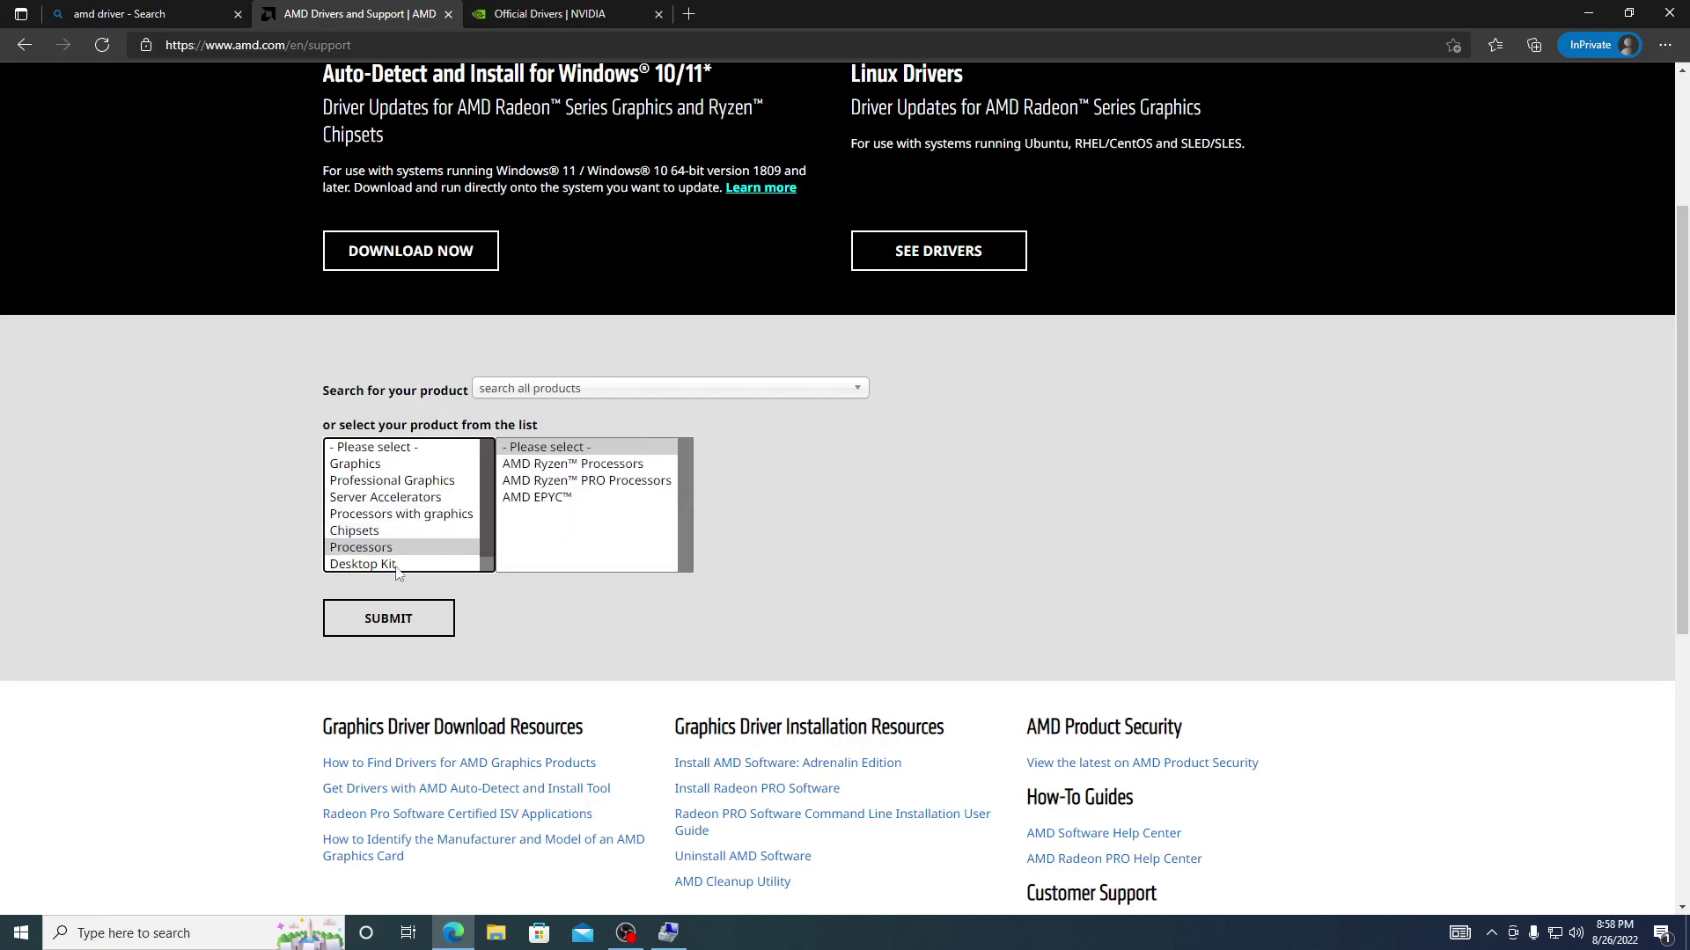
{"action": "left_click", "coordinate": [413, 564]}
Step: Switch among the Server Accelerators, Processors with graphics, Graphics and Professional Graphics categories, and clear the accidental text selection
{"action": "left_click", "coordinate": [405, 499]}
{"action": "left_click_drag", "start_coordinate": [399, 430], "coordinate": [398, 502]}
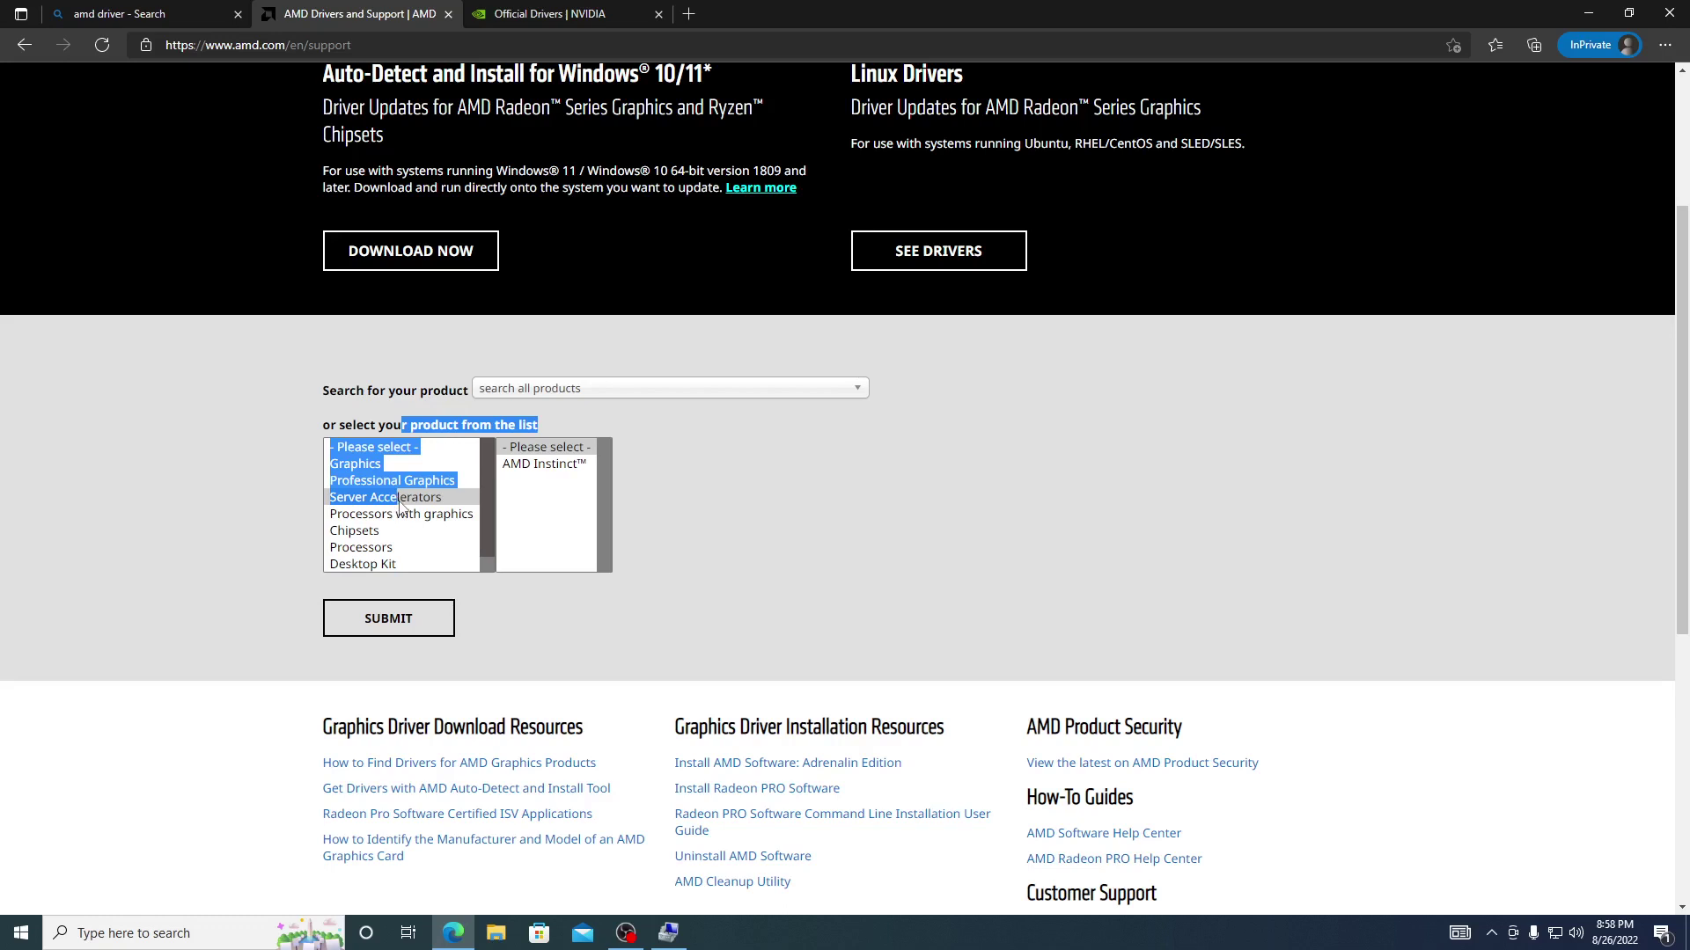
{"action": "left_click", "coordinate": [403, 514]}
{"action": "left_click", "coordinate": [400, 481]}
{"action": "left_click", "coordinate": [409, 459]}
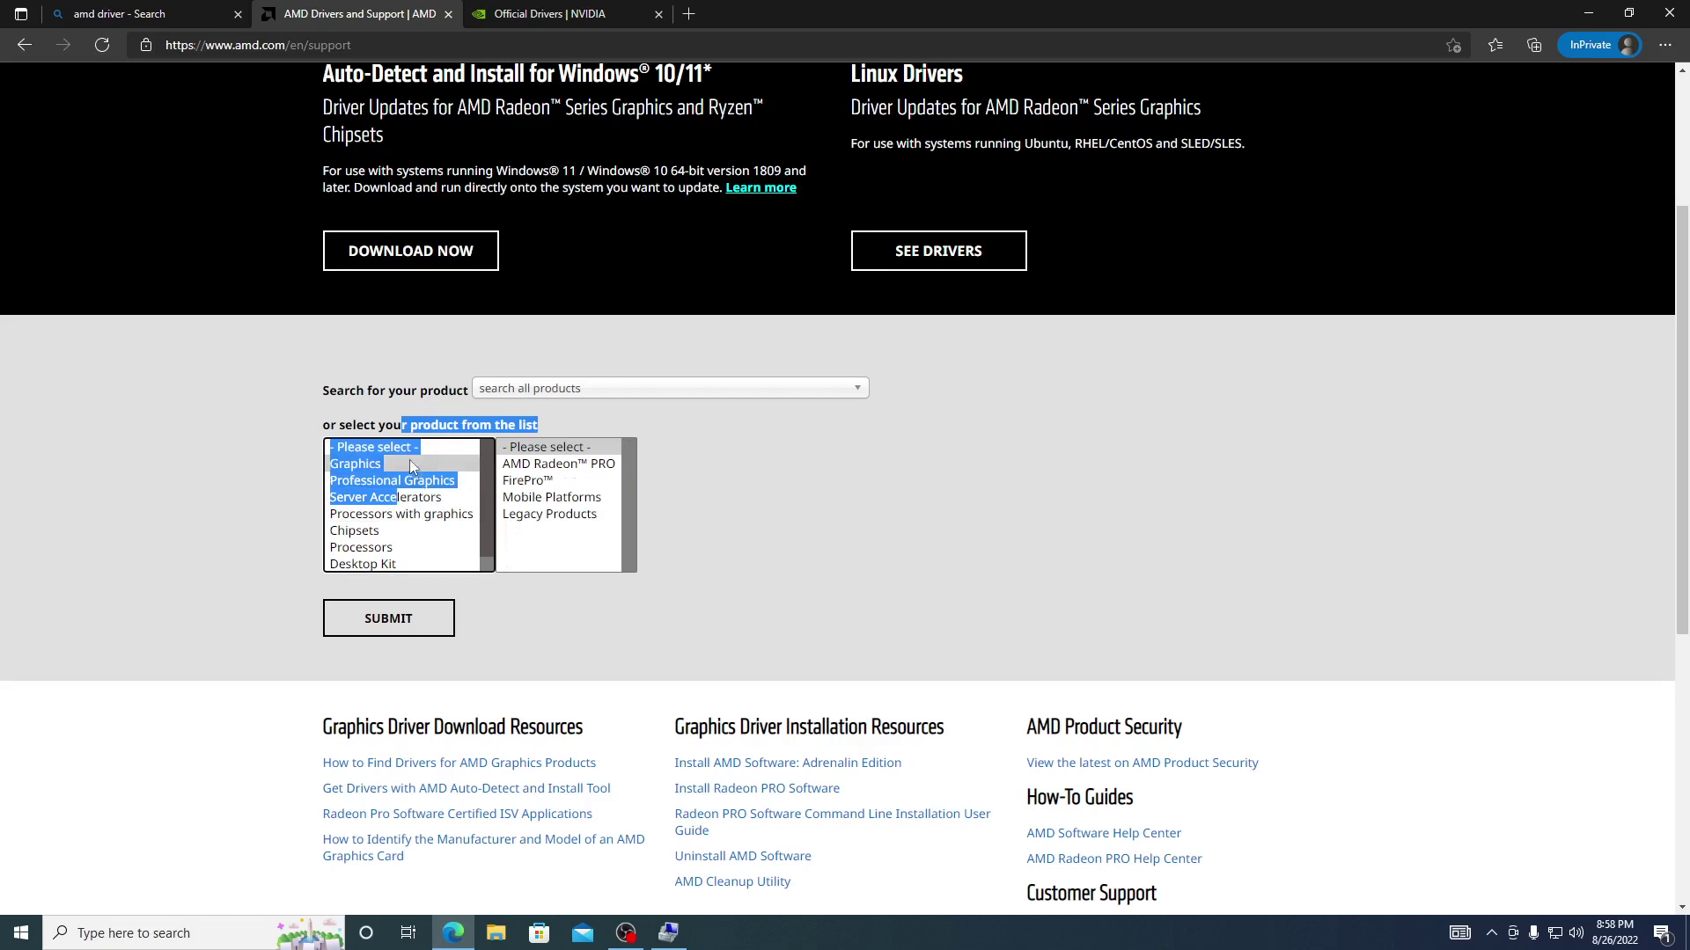
{"action": "left_click", "coordinate": [371, 516]}
{"action": "left_click", "coordinate": [393, 482]}
{"action": "left_click", "coordinate": [1195, 540]}
Step: Compare the Graphics, Professional Graphics and Server Accelerators categories, leaving Professional Graphics selected
{"action": "left_click", "coordinate": [368, 466]}
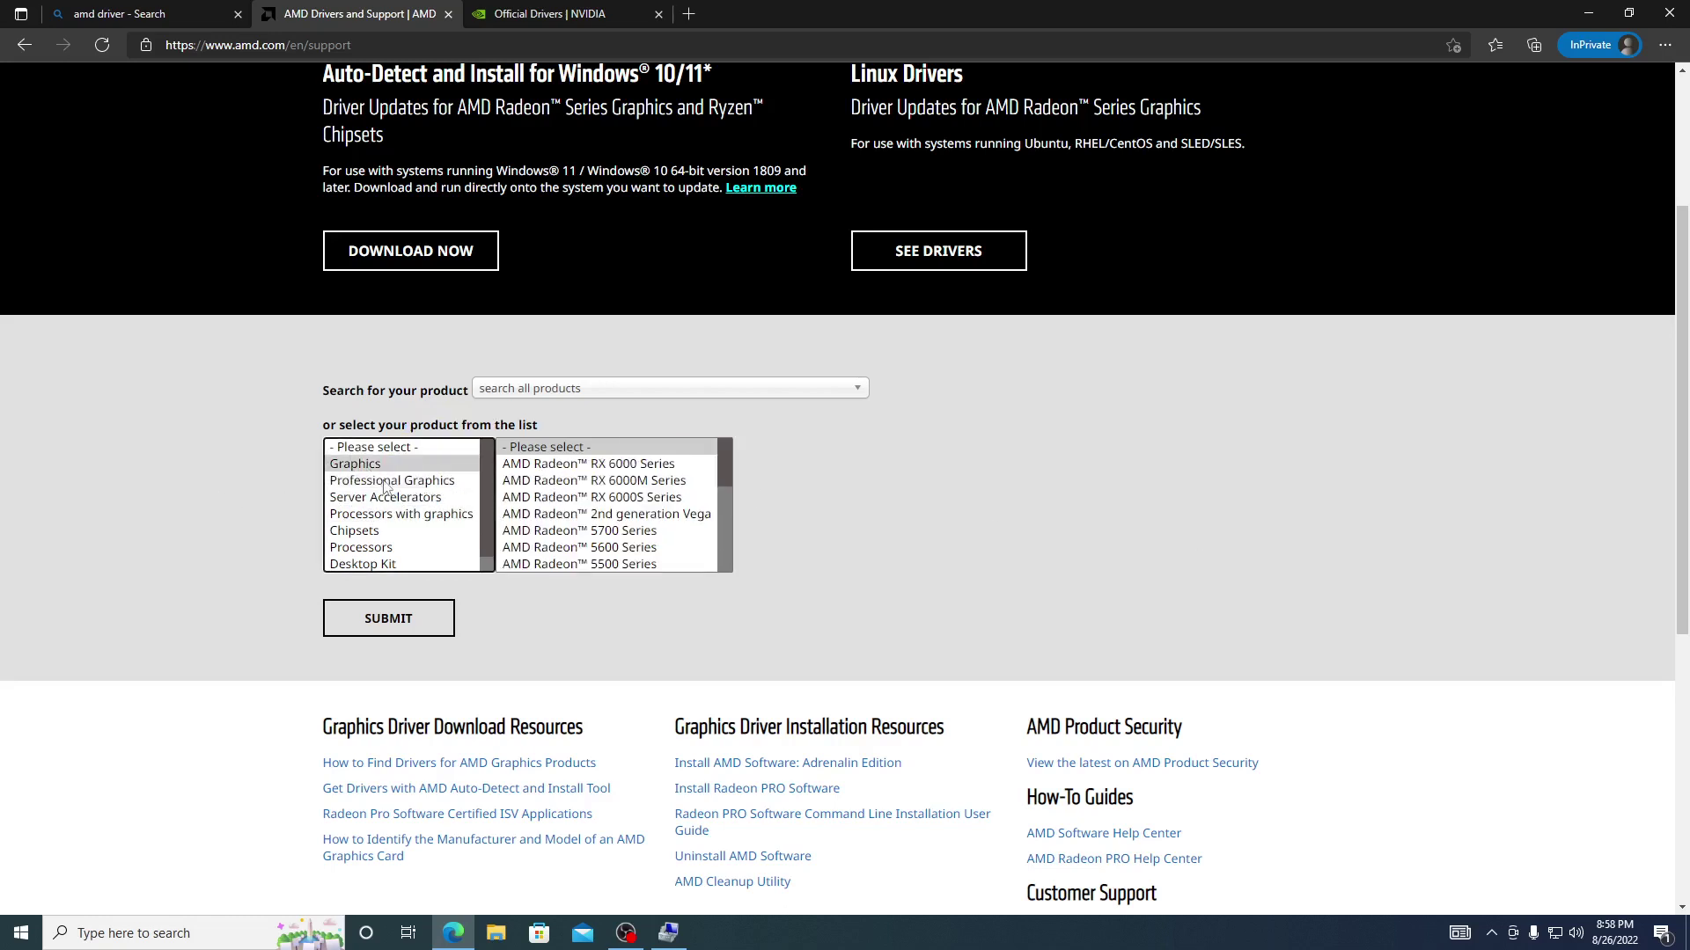
{"action": "left_click", "coordinate": [387, 480]}
{"action": "left_click", "coordinate": [389, 497]}
{"action": "left_click", "coordinate": [389, 465]}
{"action": "left_click", "coordinate": [391, 481]}
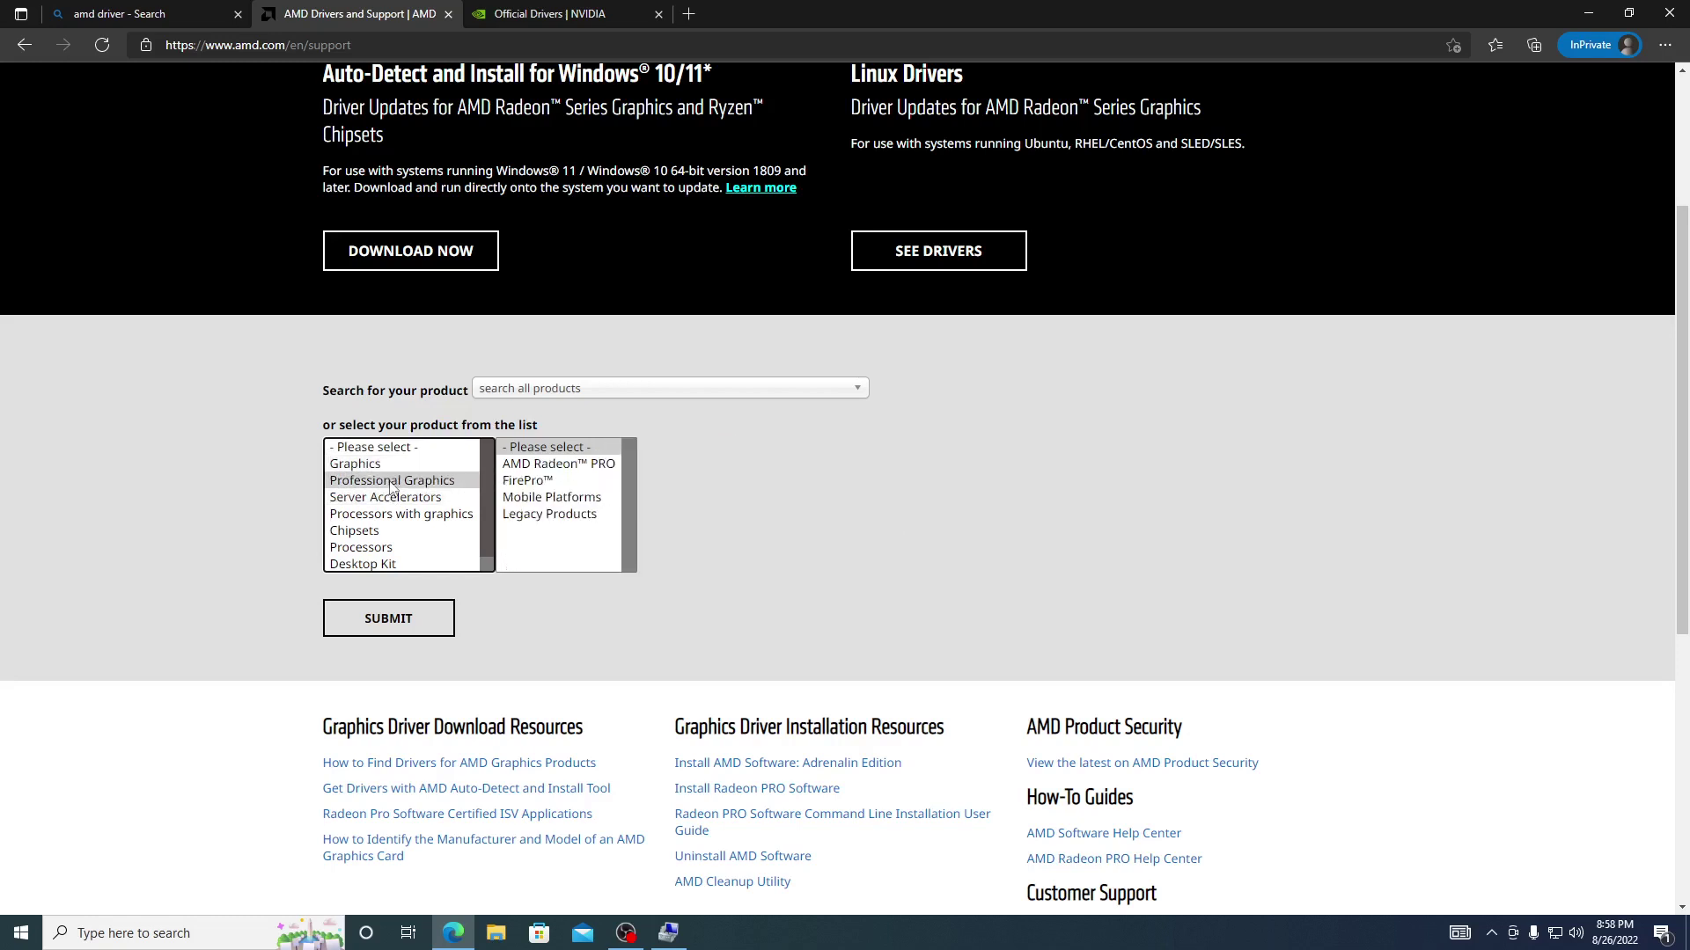
{"action": "left_click", "coordinate": [313, 389]}
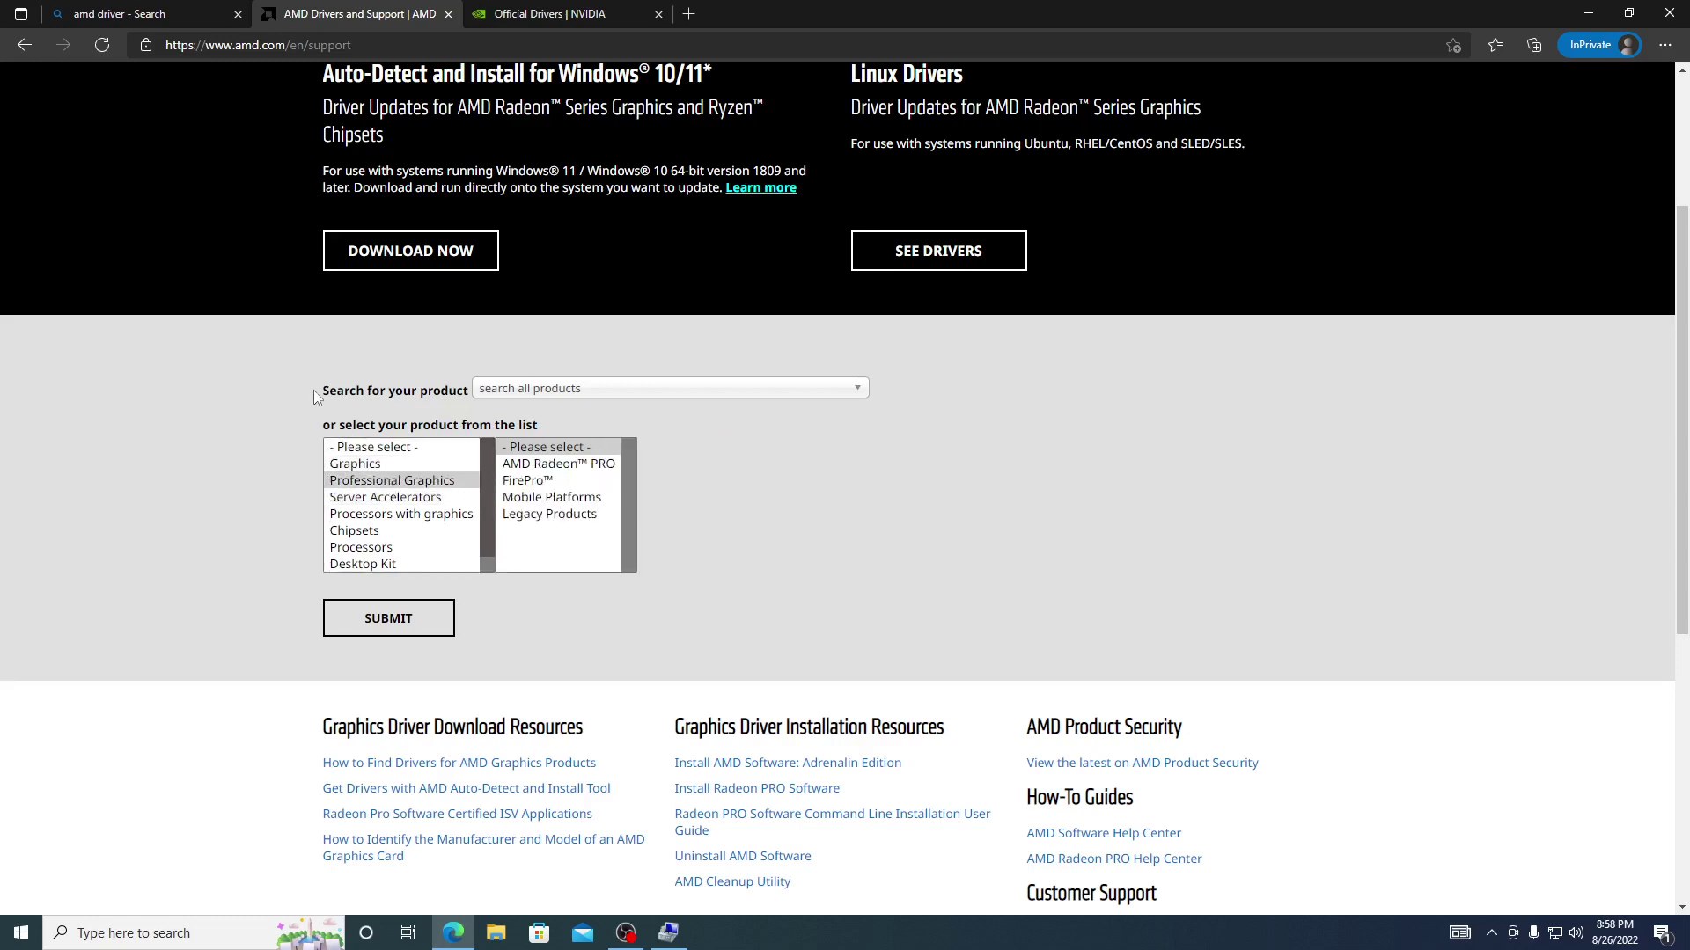
Step: Compare Processors with graphics, Server Accelerators and Chipsets in the AMD product list, trying AMD Socket sWRX8 under Chipsets
{"action": "left_click", "coordinate": [561, 386]}
{"action": "left_click", "coordinate": [377, 352]}
{"action": "left_click", "coordinate": [382, 518]}
{"action": "left_click", "coordinate": [391, 498]}
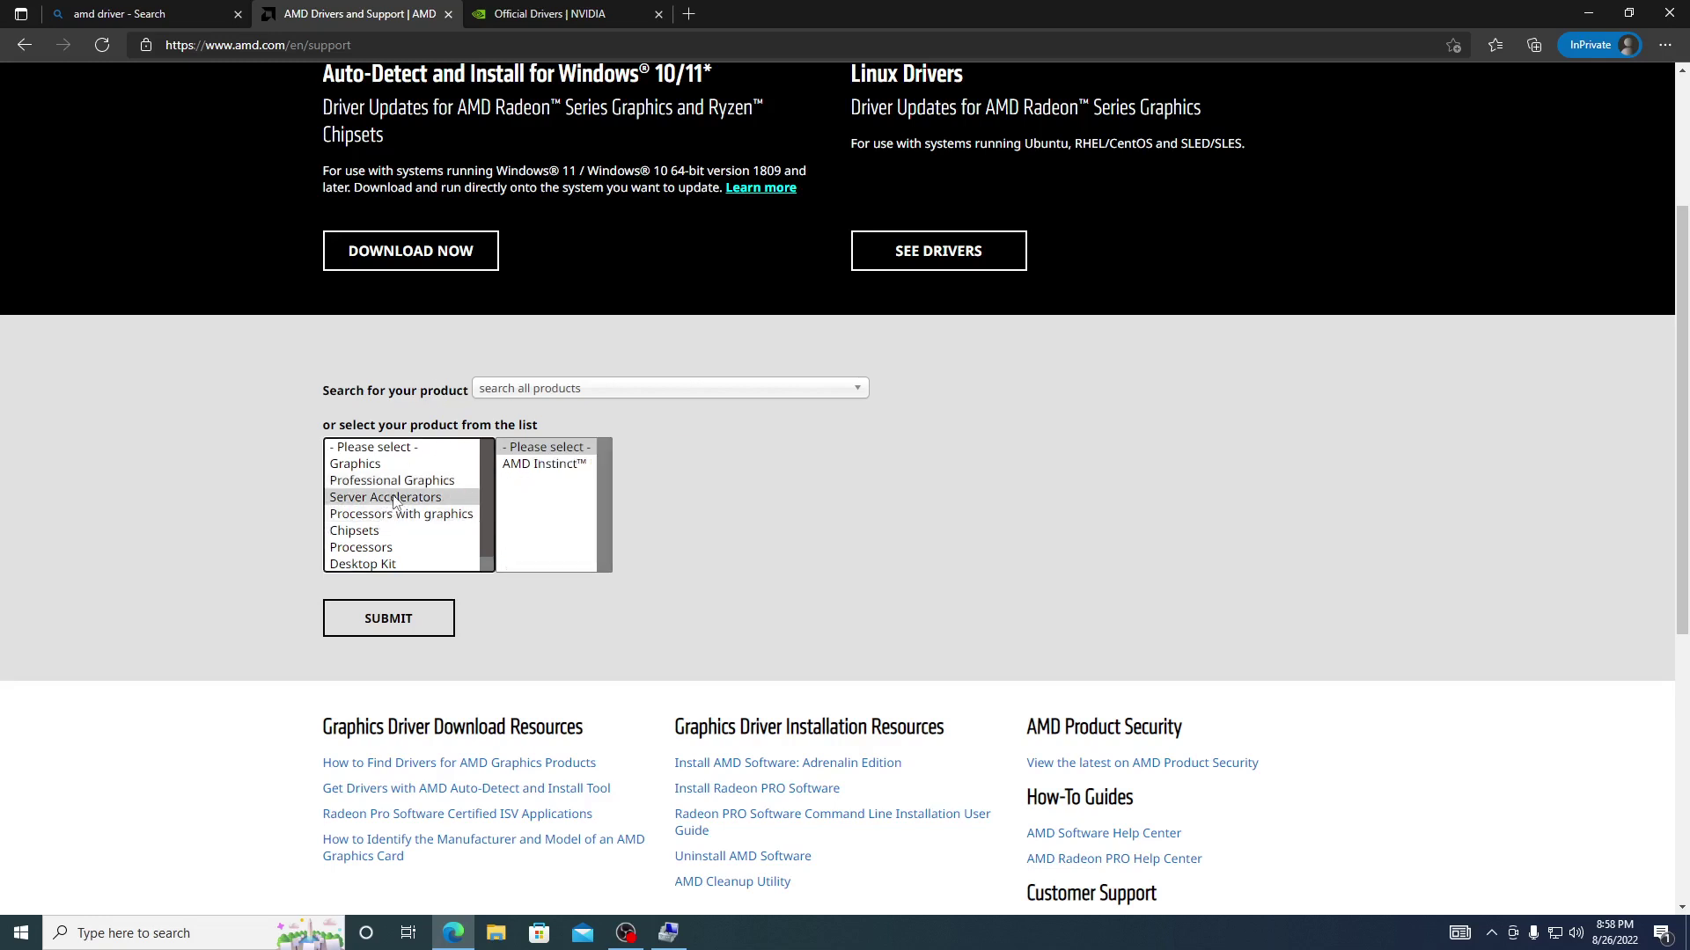
{"action": "left_click", "coordinate": [393, 530]}
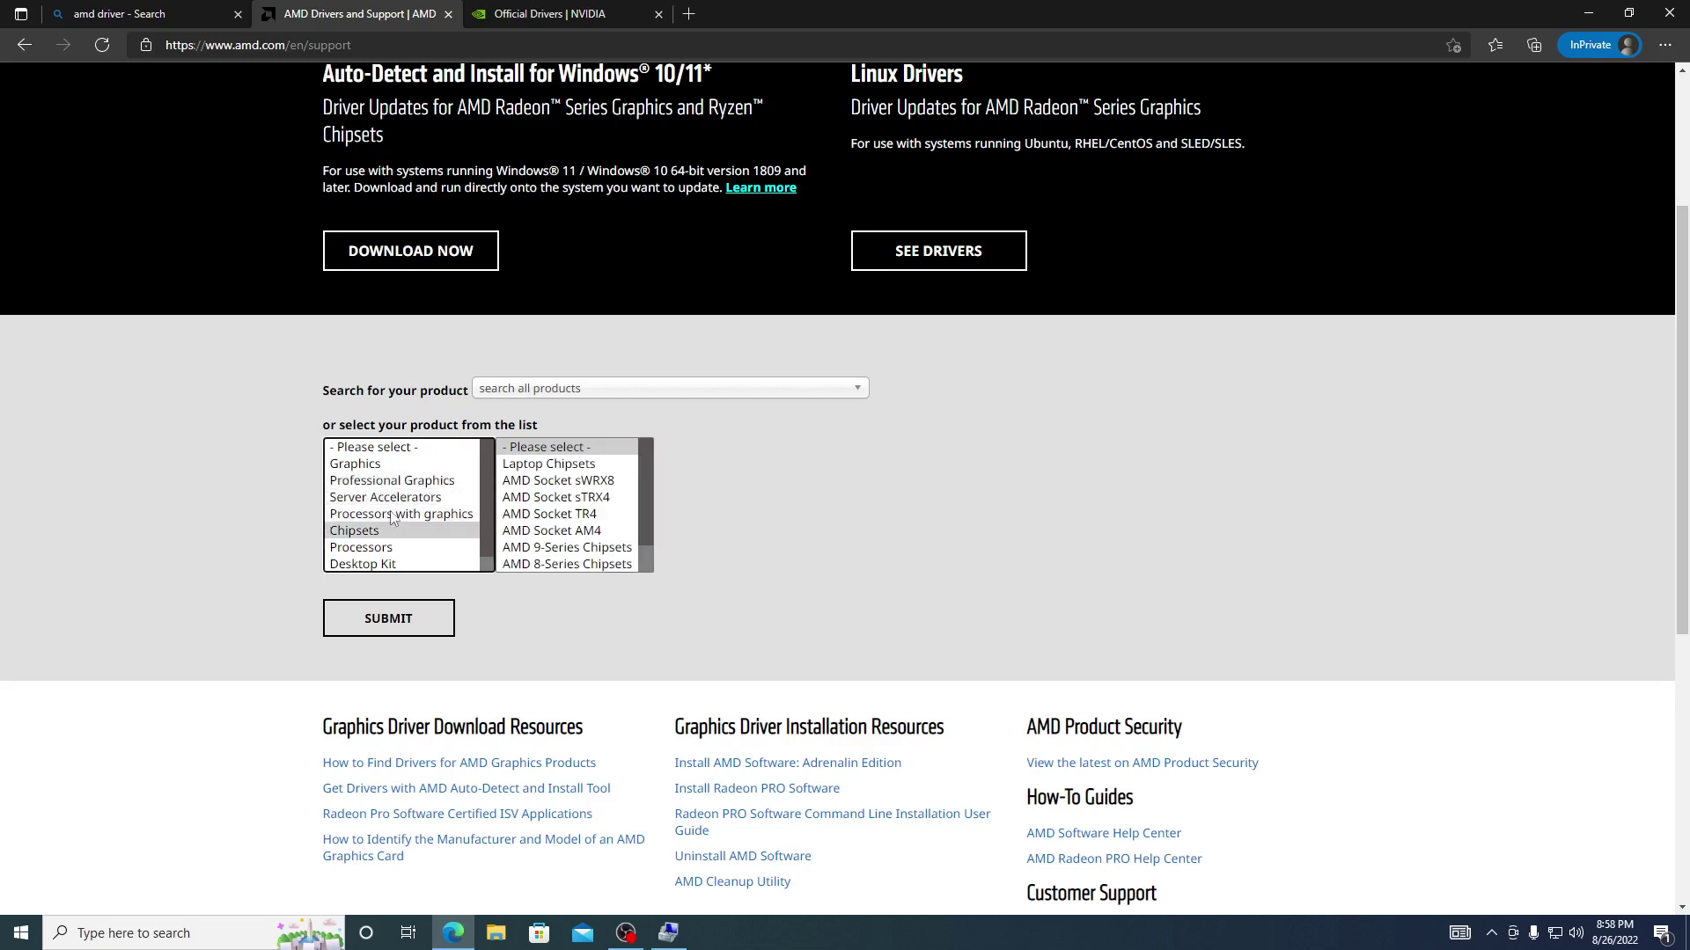
{"action": "left_click", "coordinate": [577, 485]}
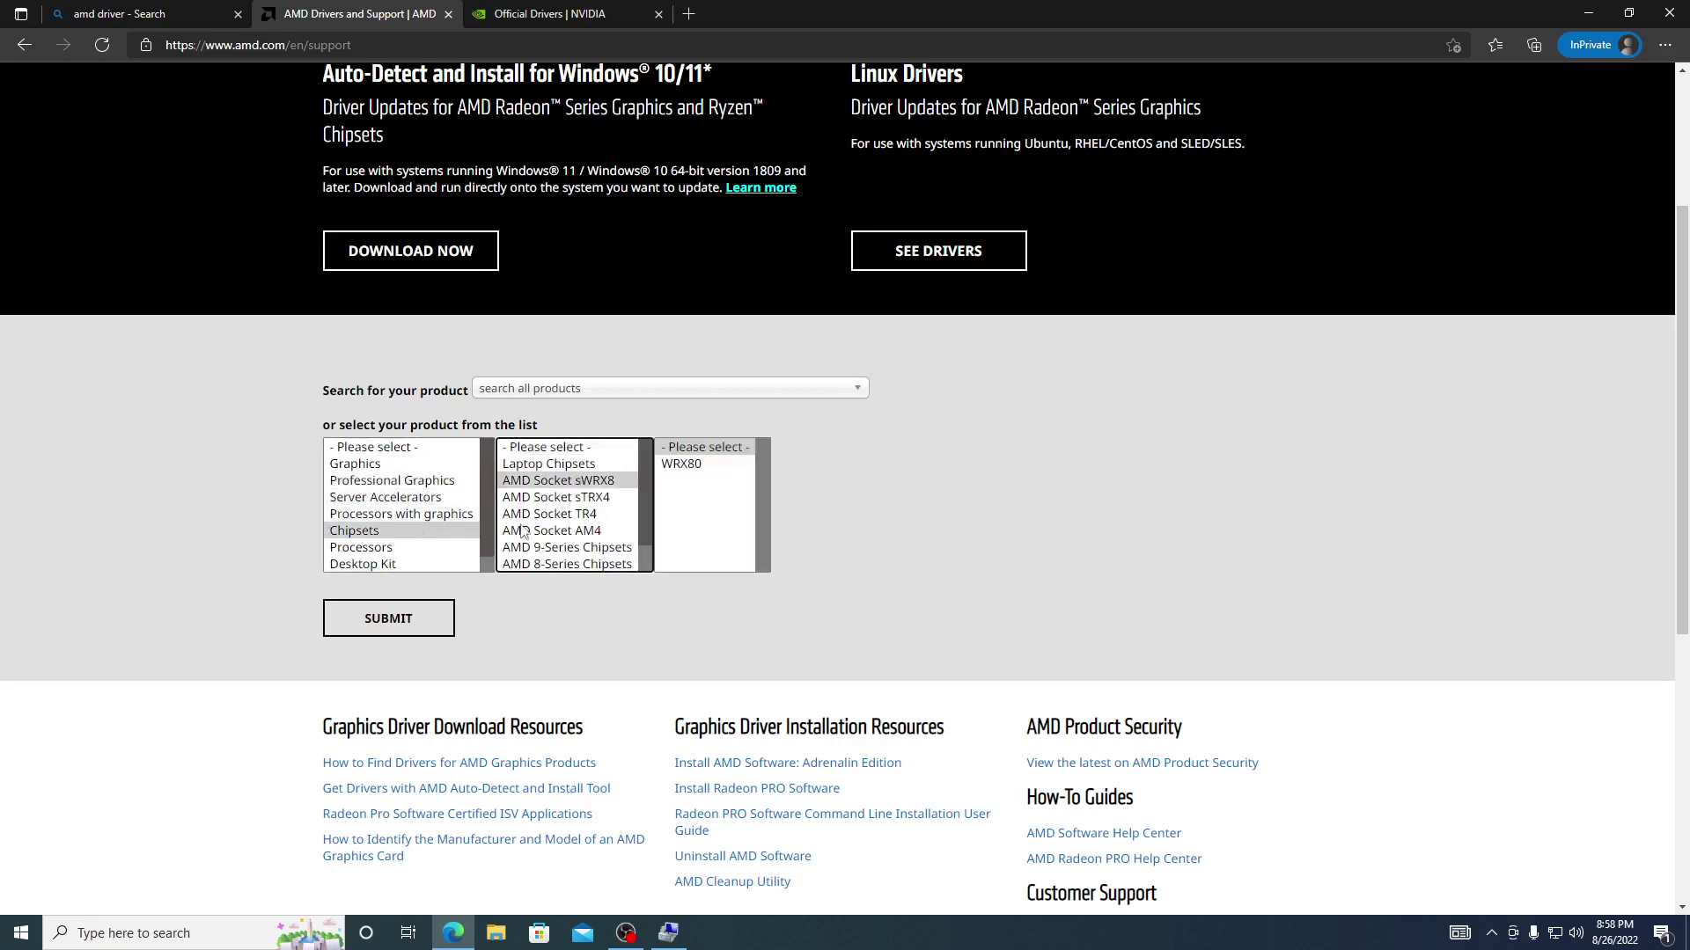
Step: Submit AMD Ryzen 9 PRO 6950H under Processors with graphics, AMD Ryzen PRO Processors, AMD Ryzen 9 PRO 6000 Series Mobile Processors
{"action": "left_click", "coordinate": [396, 515]}
{"action": "left_click", "coordinate": [546, 484]}
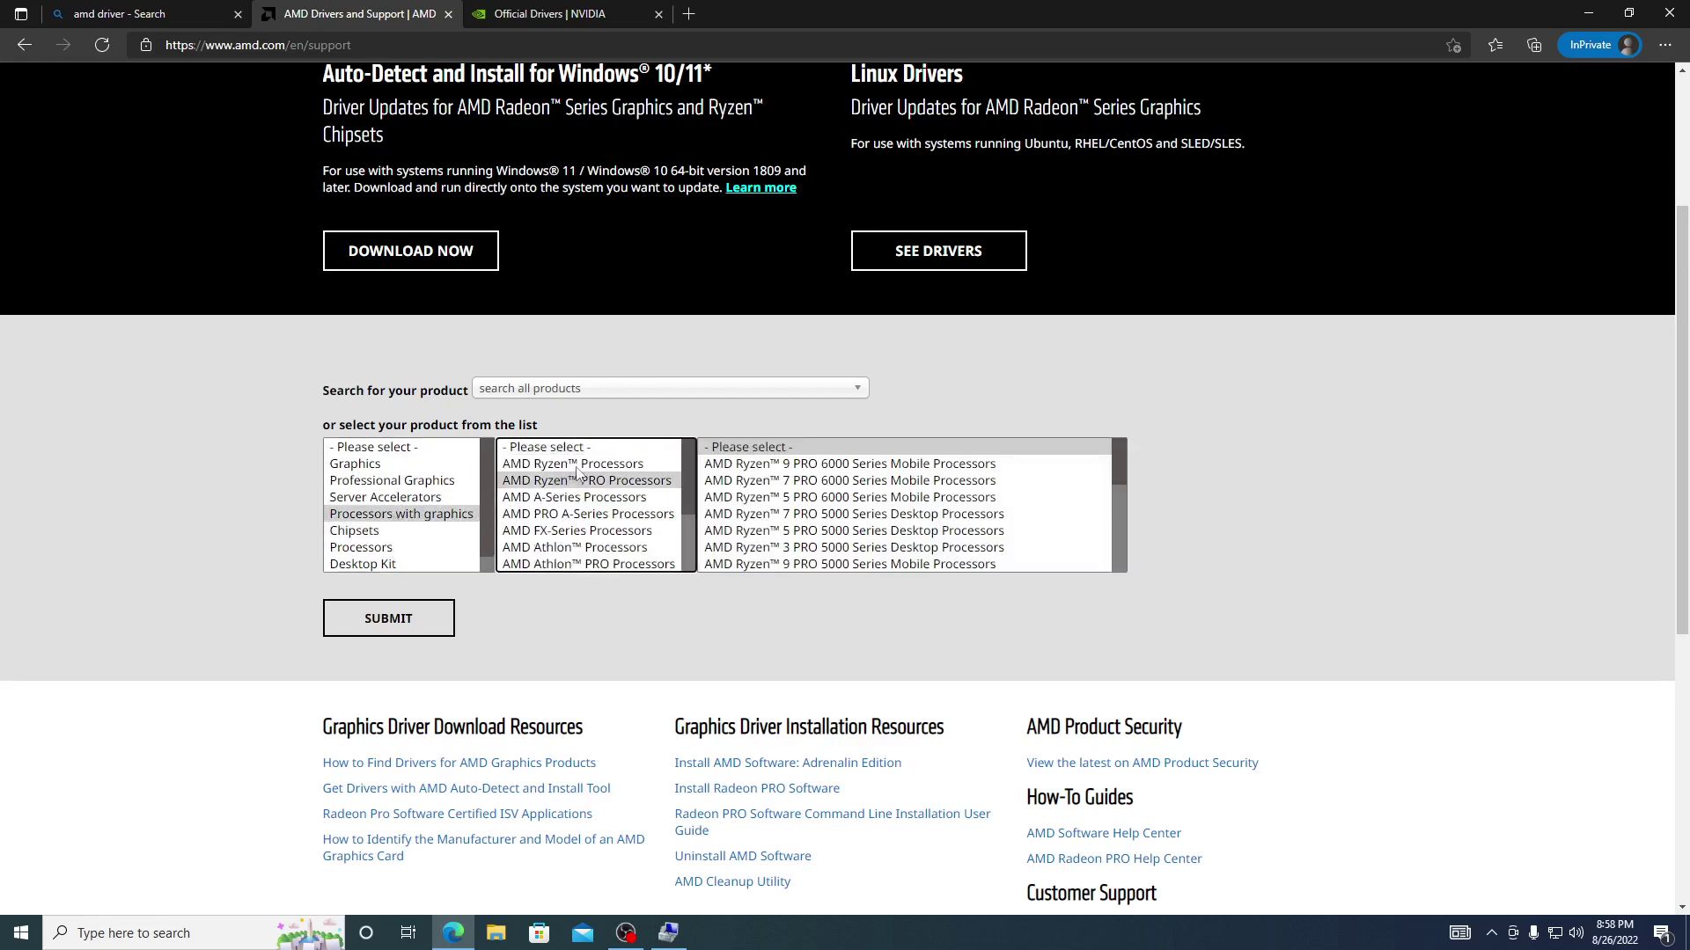
{"action": "left_click", "coordinate": [845, 465]}
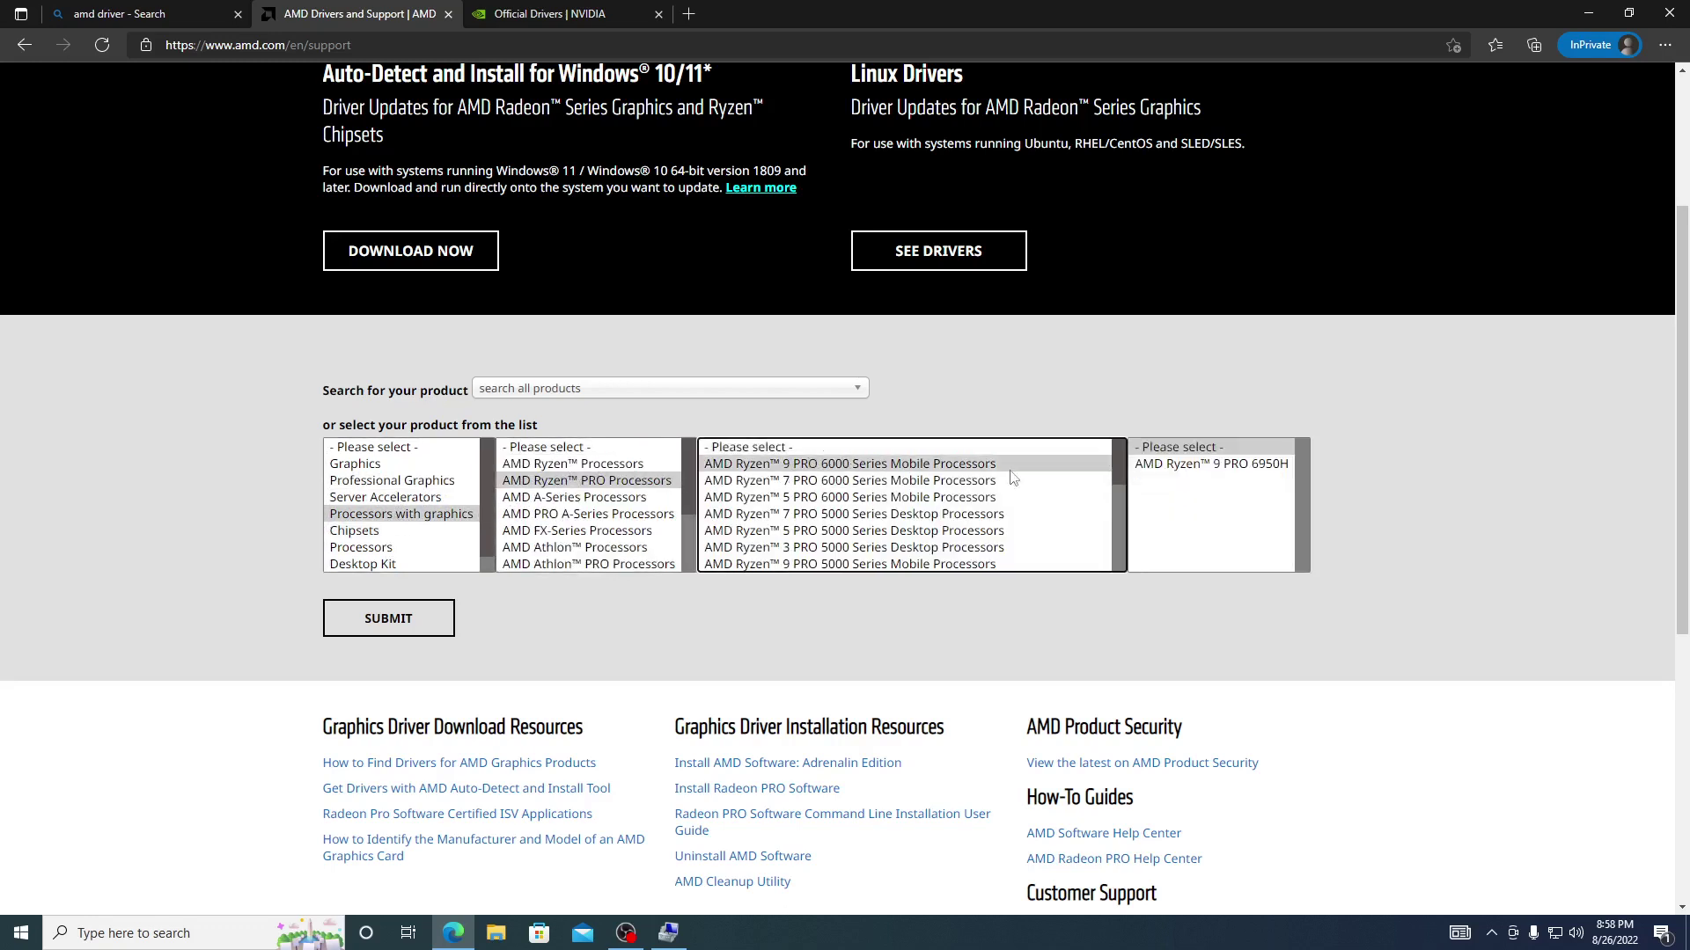
{"action": "left_click", "coordinate": [1196, 468]}
{"action": "left_click", "coordinate": [405, 618]}
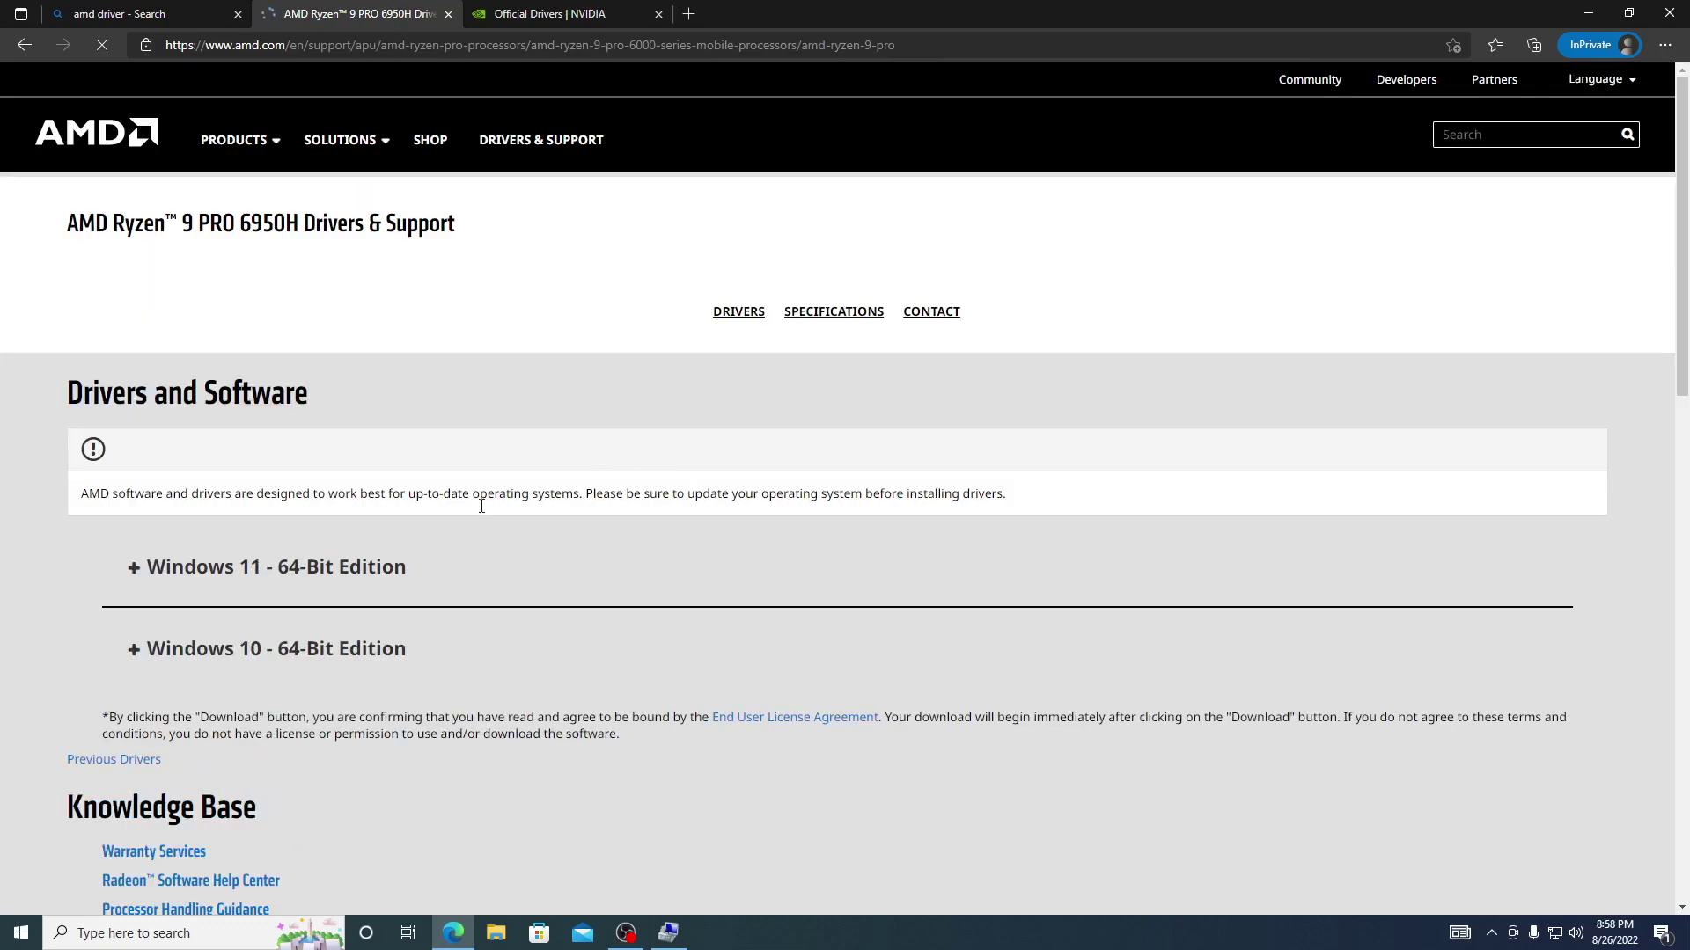
Step: Expand the Windows 11 - 64-Bit Edition drivers for the AMD Ryzen 9 PRO 6950H and review the available downloads
{"action": "left_click", "coordinate": [252, 567]}
{"action": "scroll", "coordinate": [685, 609], "scroll_direction": "down", "scroll_amount": 3}
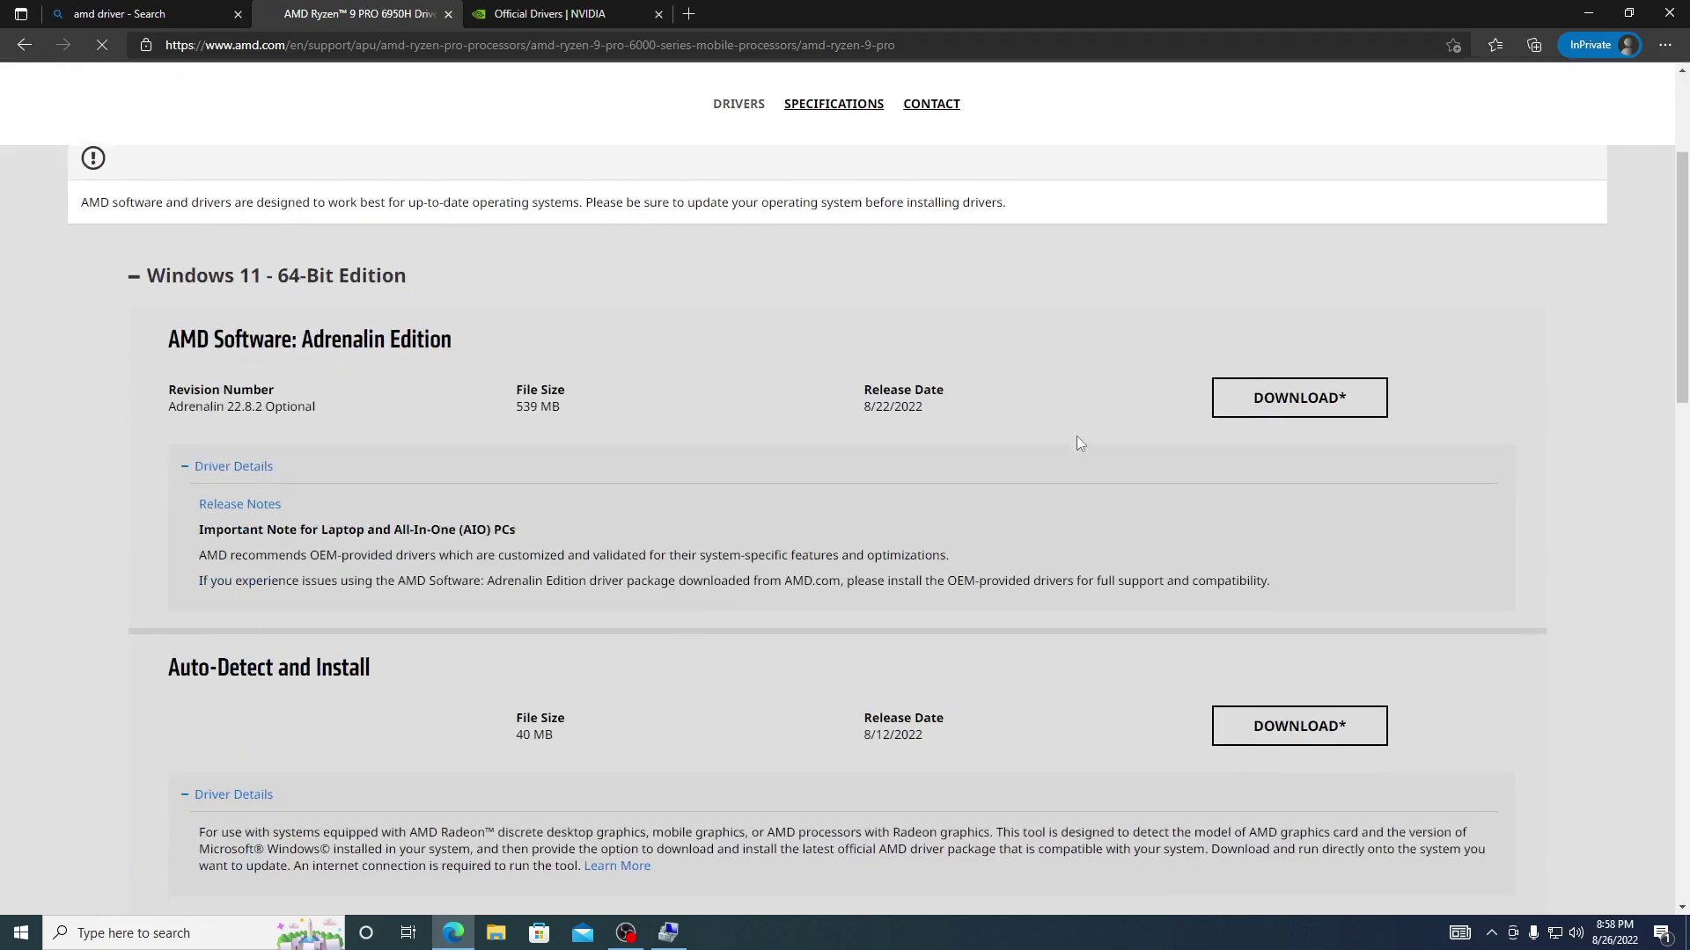
{"action": "scroll", "coordinate": [935, 429], "scroll_direction": "up", "scroll_amount": 2}
{"action": "scroll", "coordinate": [934, 428], "scroll_direction": "up", "scroll_amount": 1}
Step: Search Bing for "intel drivers" and open Intel's official driver and software download page
{"action": "key", "text": "ctrl+Tab"}
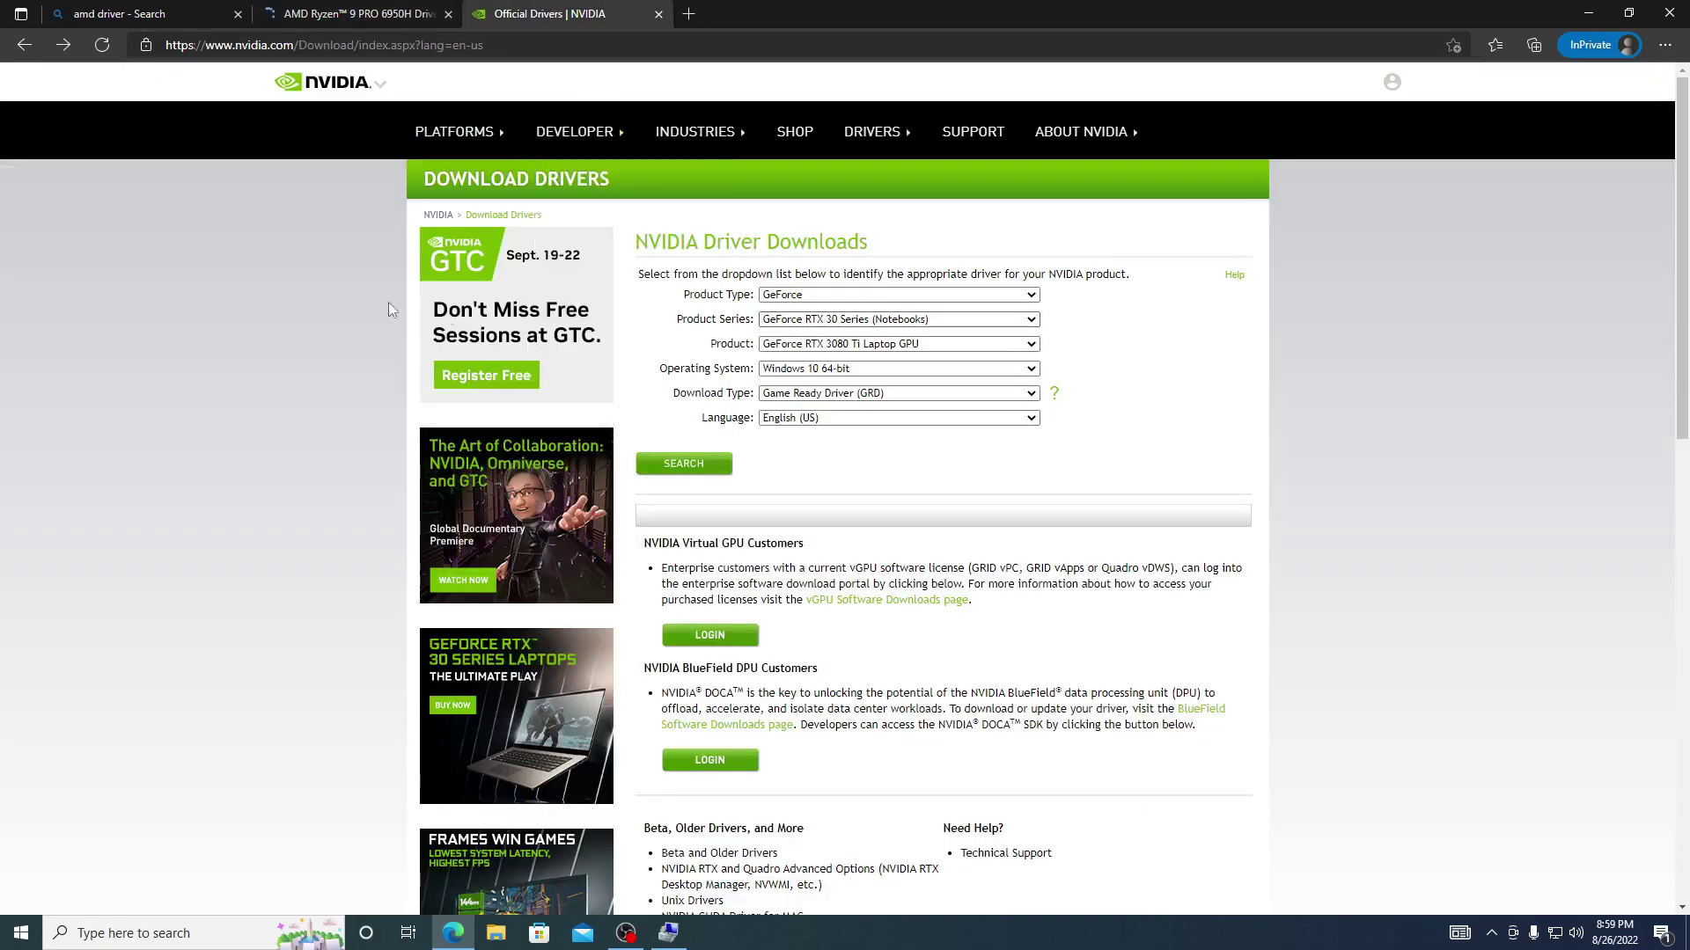
{"action": "key", "text": "ctrl+Tab"}
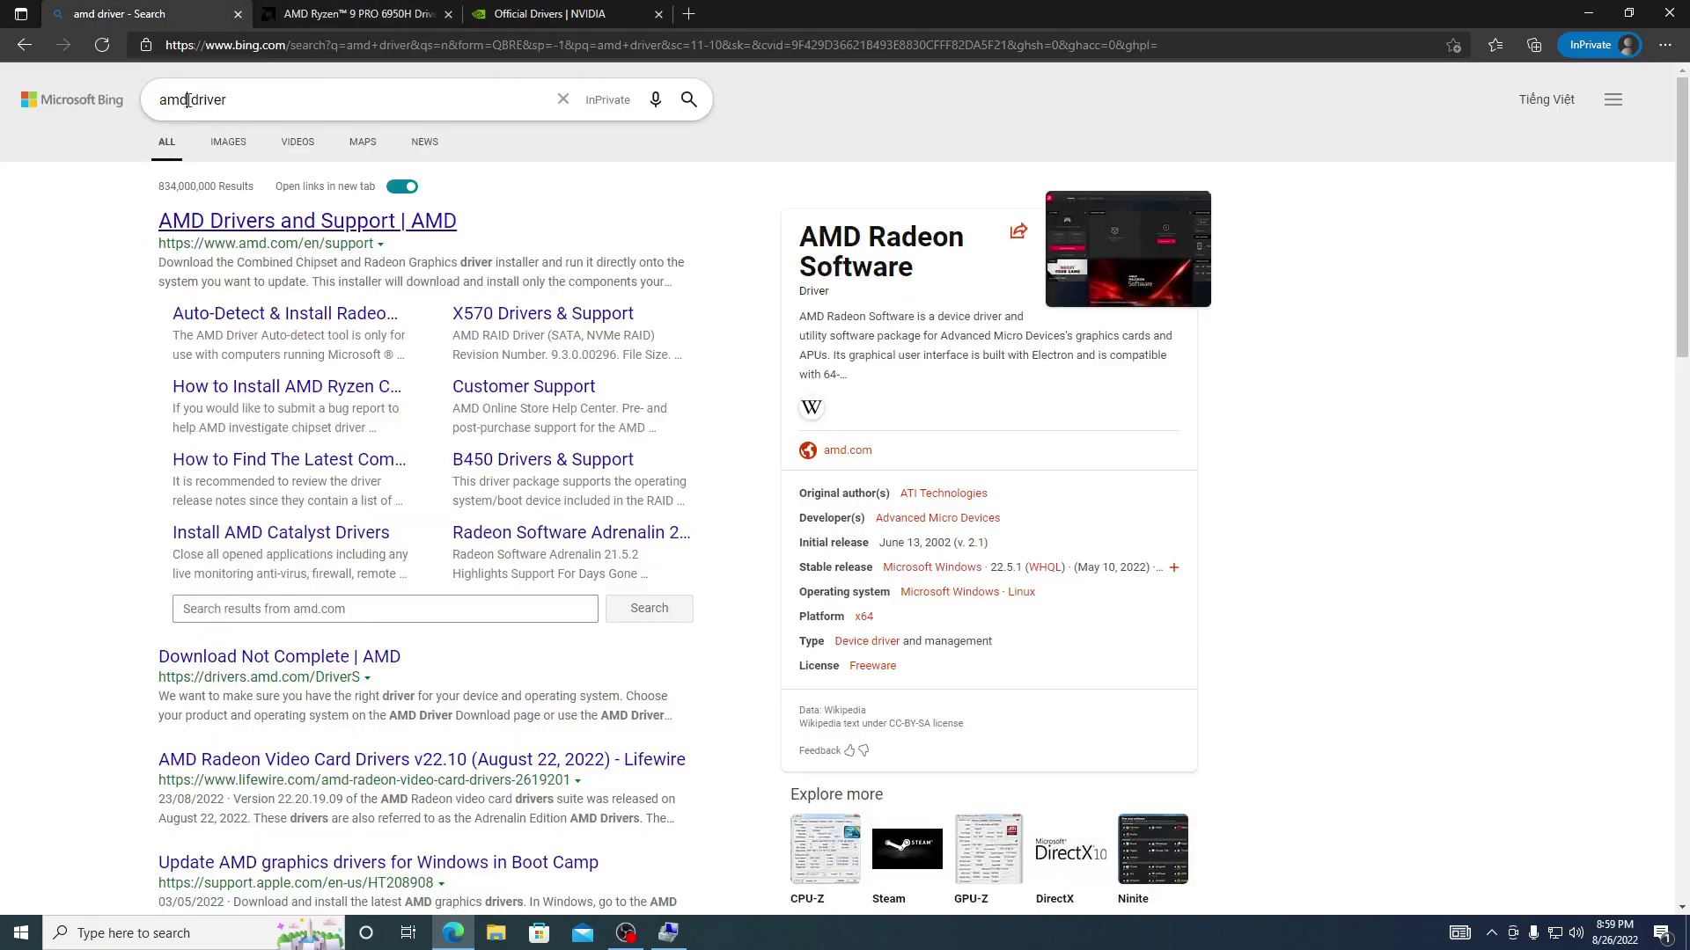
{"action": "double_click", "coordinate": [188, 100]}
{"action": "key", "text": "BackSpace"}
{"action": "type", "text": "int"}
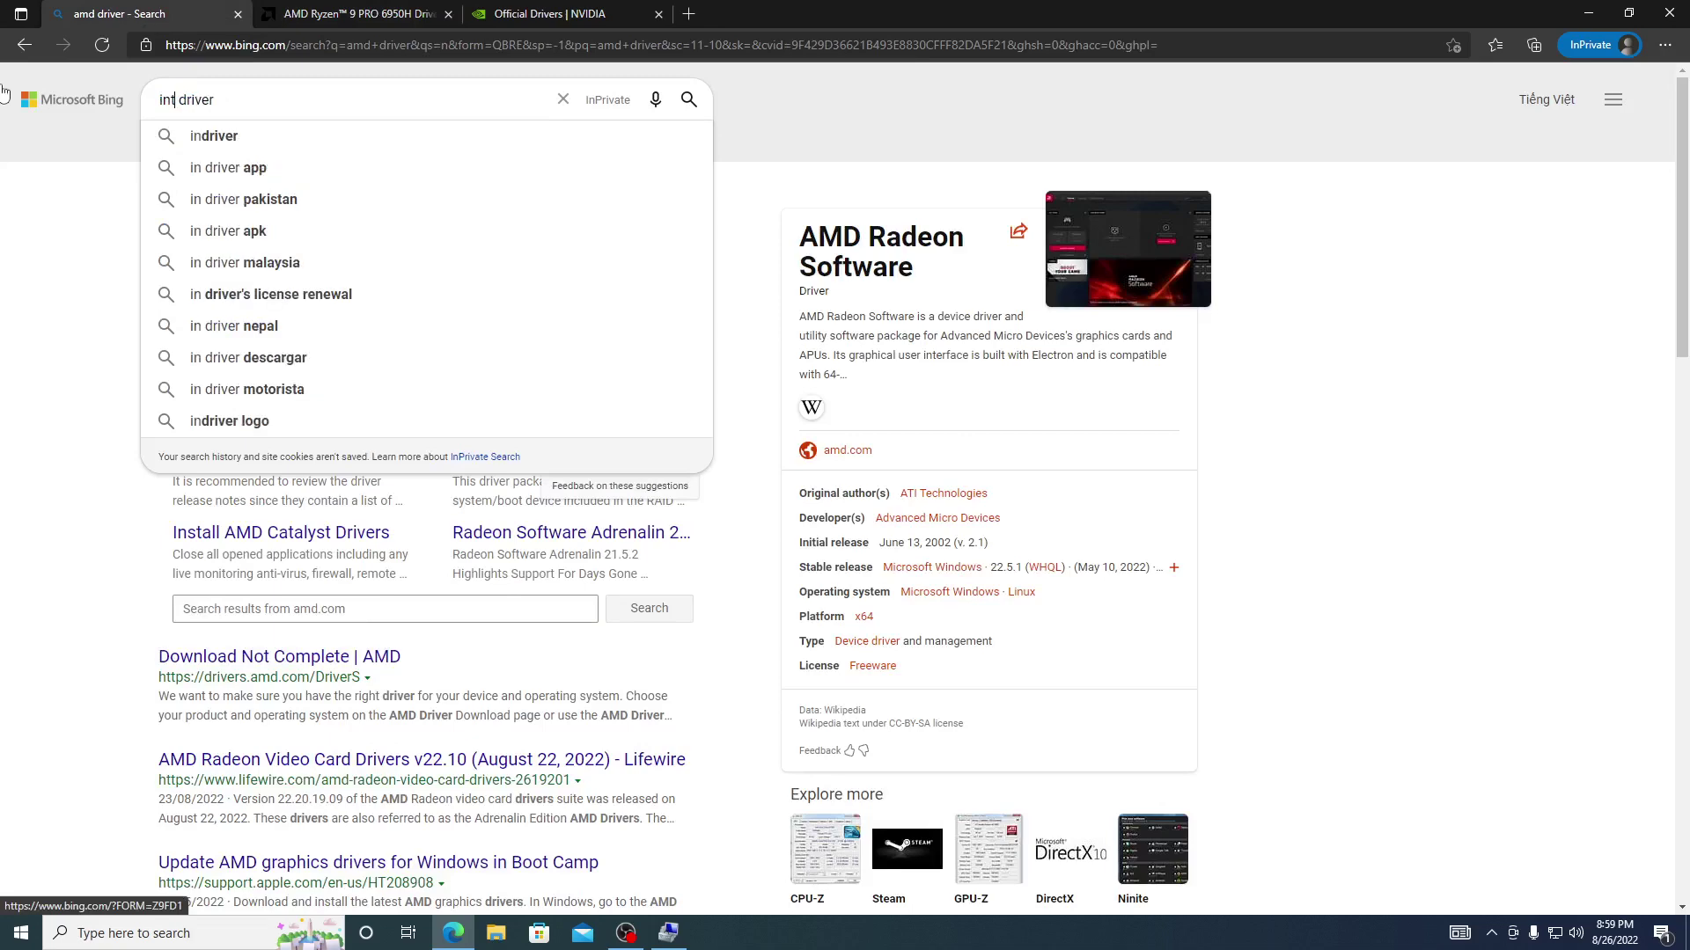
{"action": "type", "text": "el"}
{"action": "key", "text": "Down"}
{"action": "key", "text": "Return"}
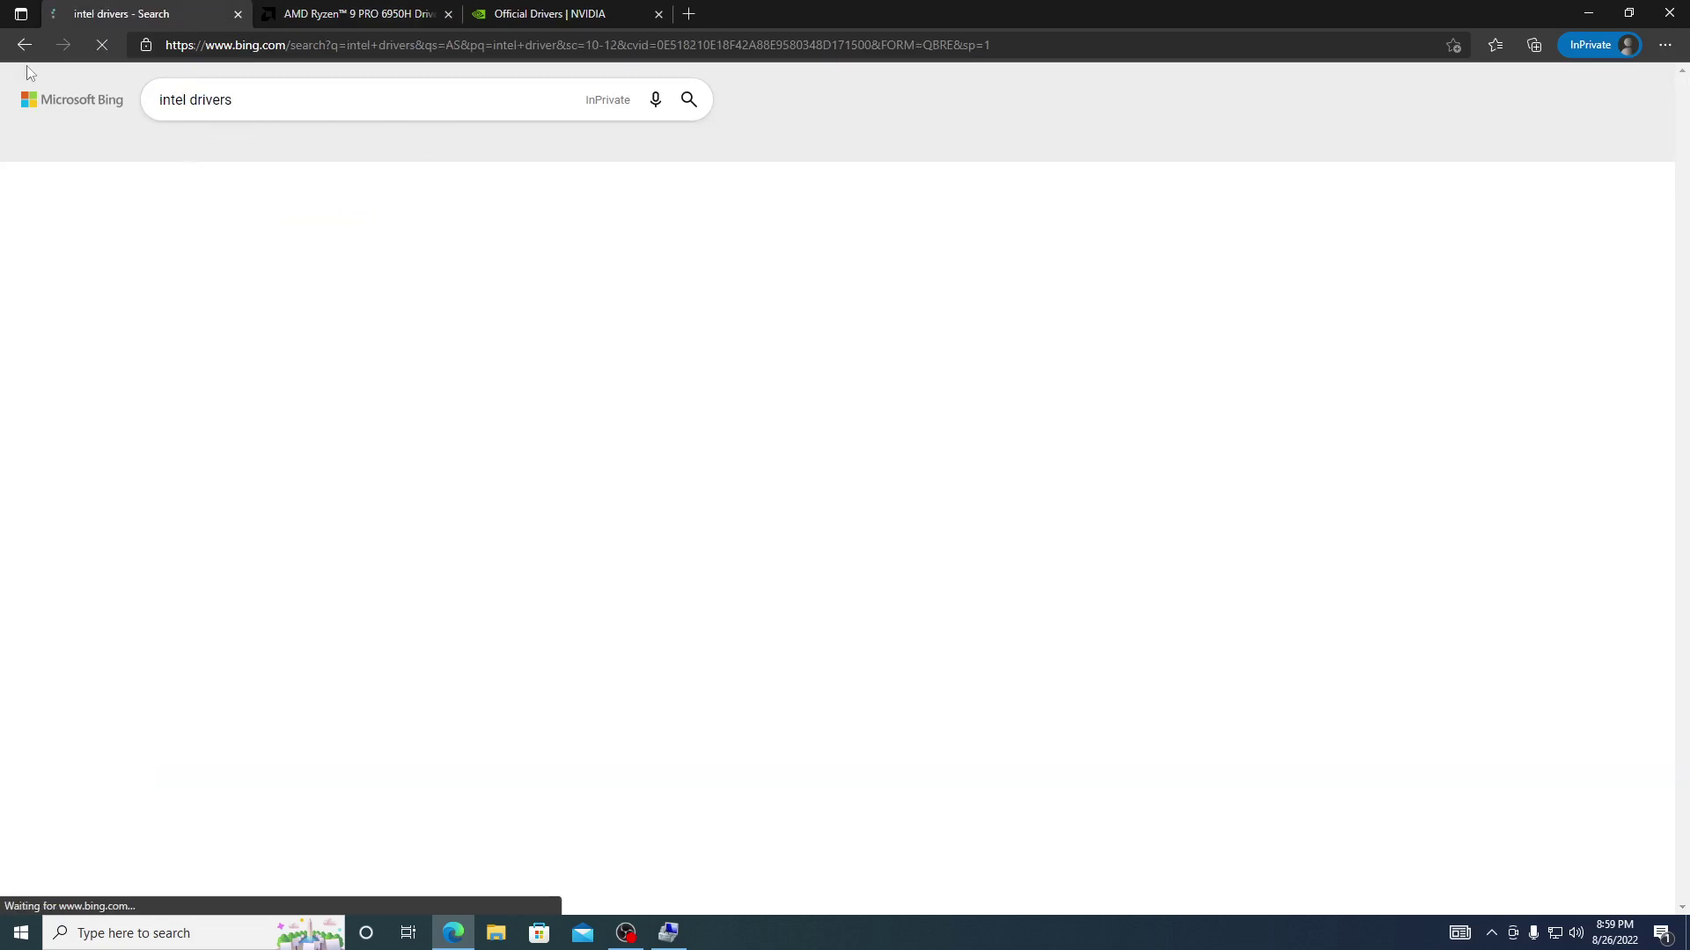
{"action": "left_click", "coordinate": [304, 222]}
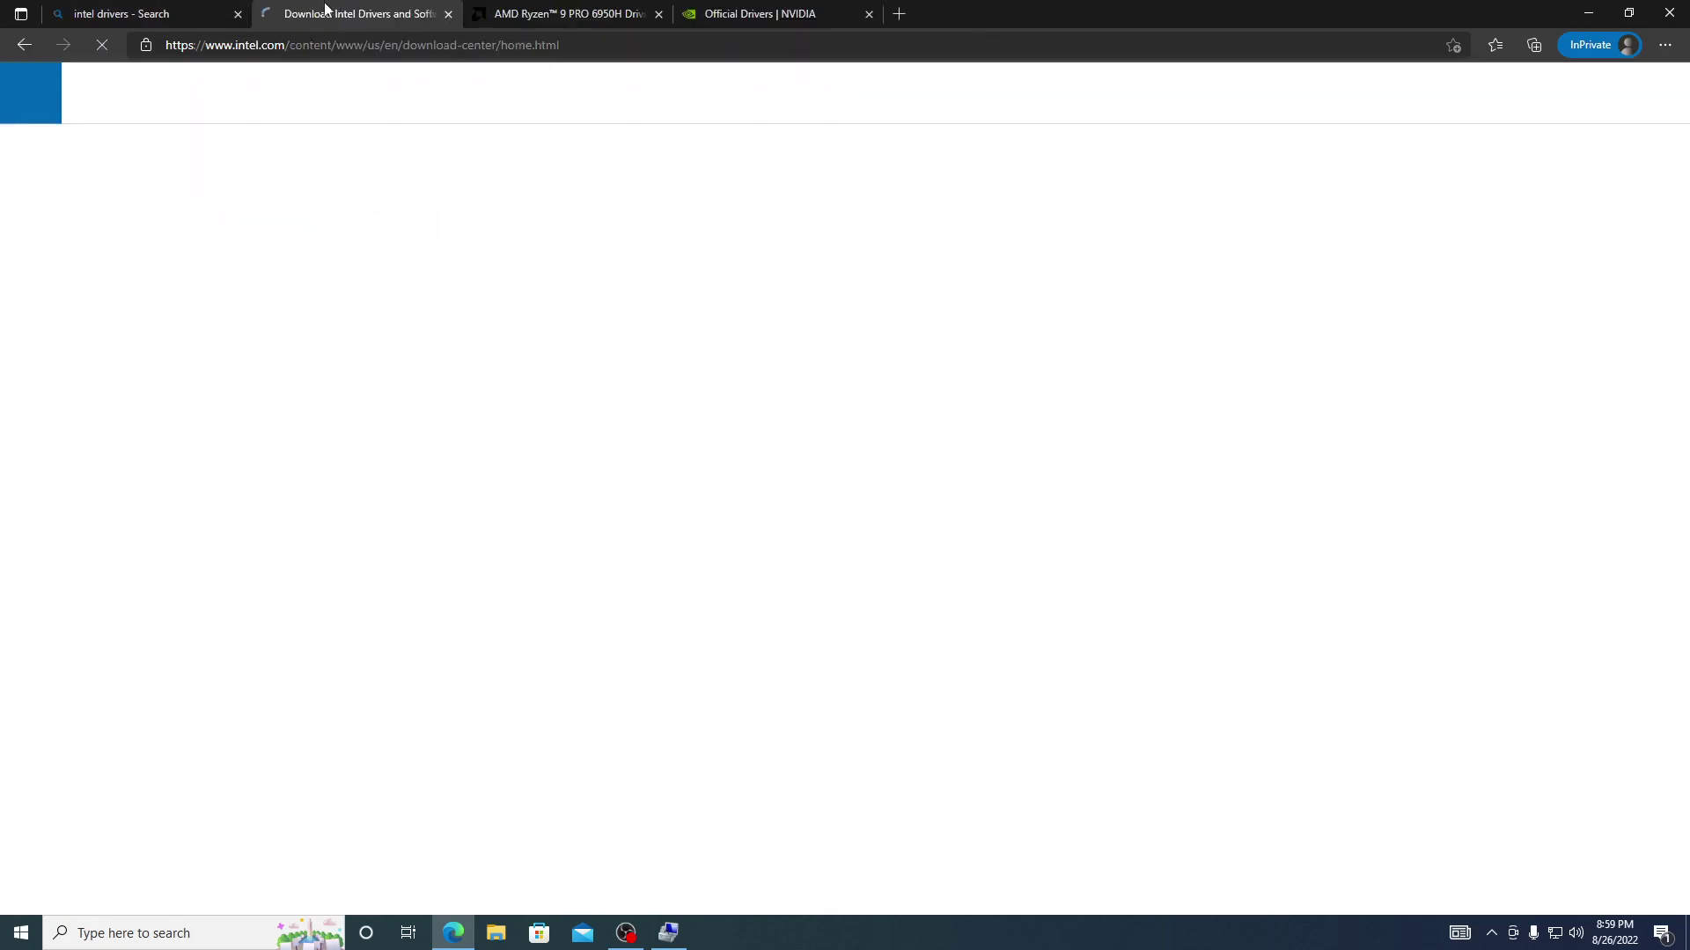
{"action": "left_click", "coordinate": [550, 11]}
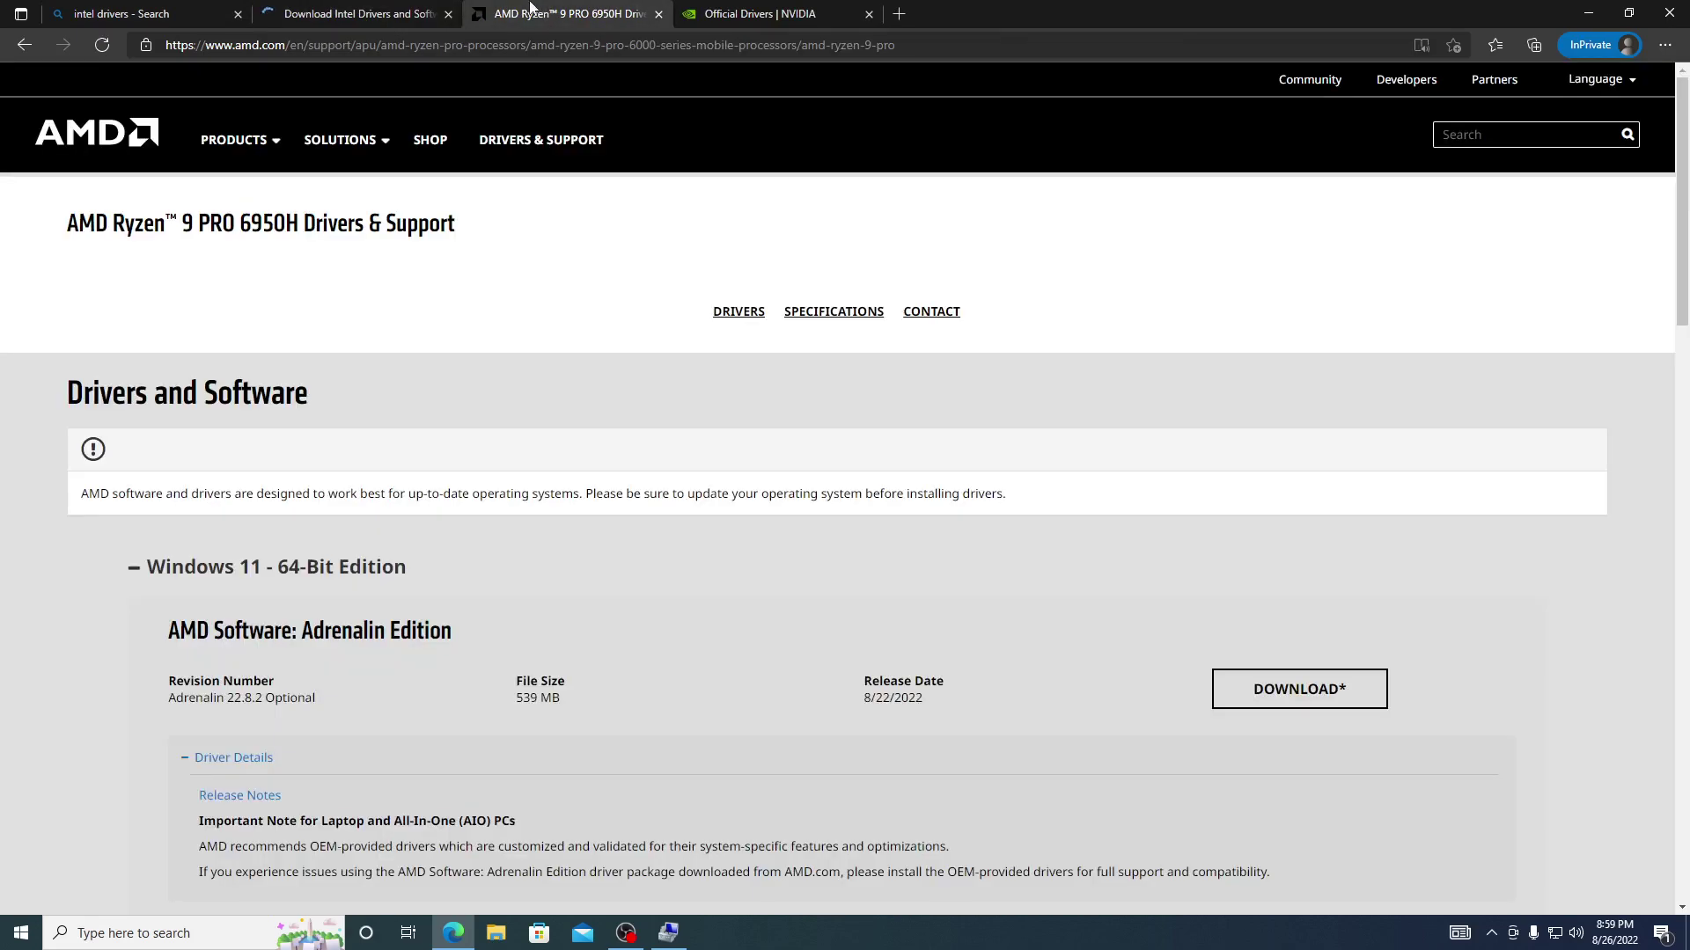
{"action": "left_click", "coordinate": [397, 21]}
Step: Examine the product search, automatic driver update tool and product categories on Intel's download page
{"action": "scroll", "coordinate": [220, 470], "scroll_direction": "down", "scroll_amount": 4}
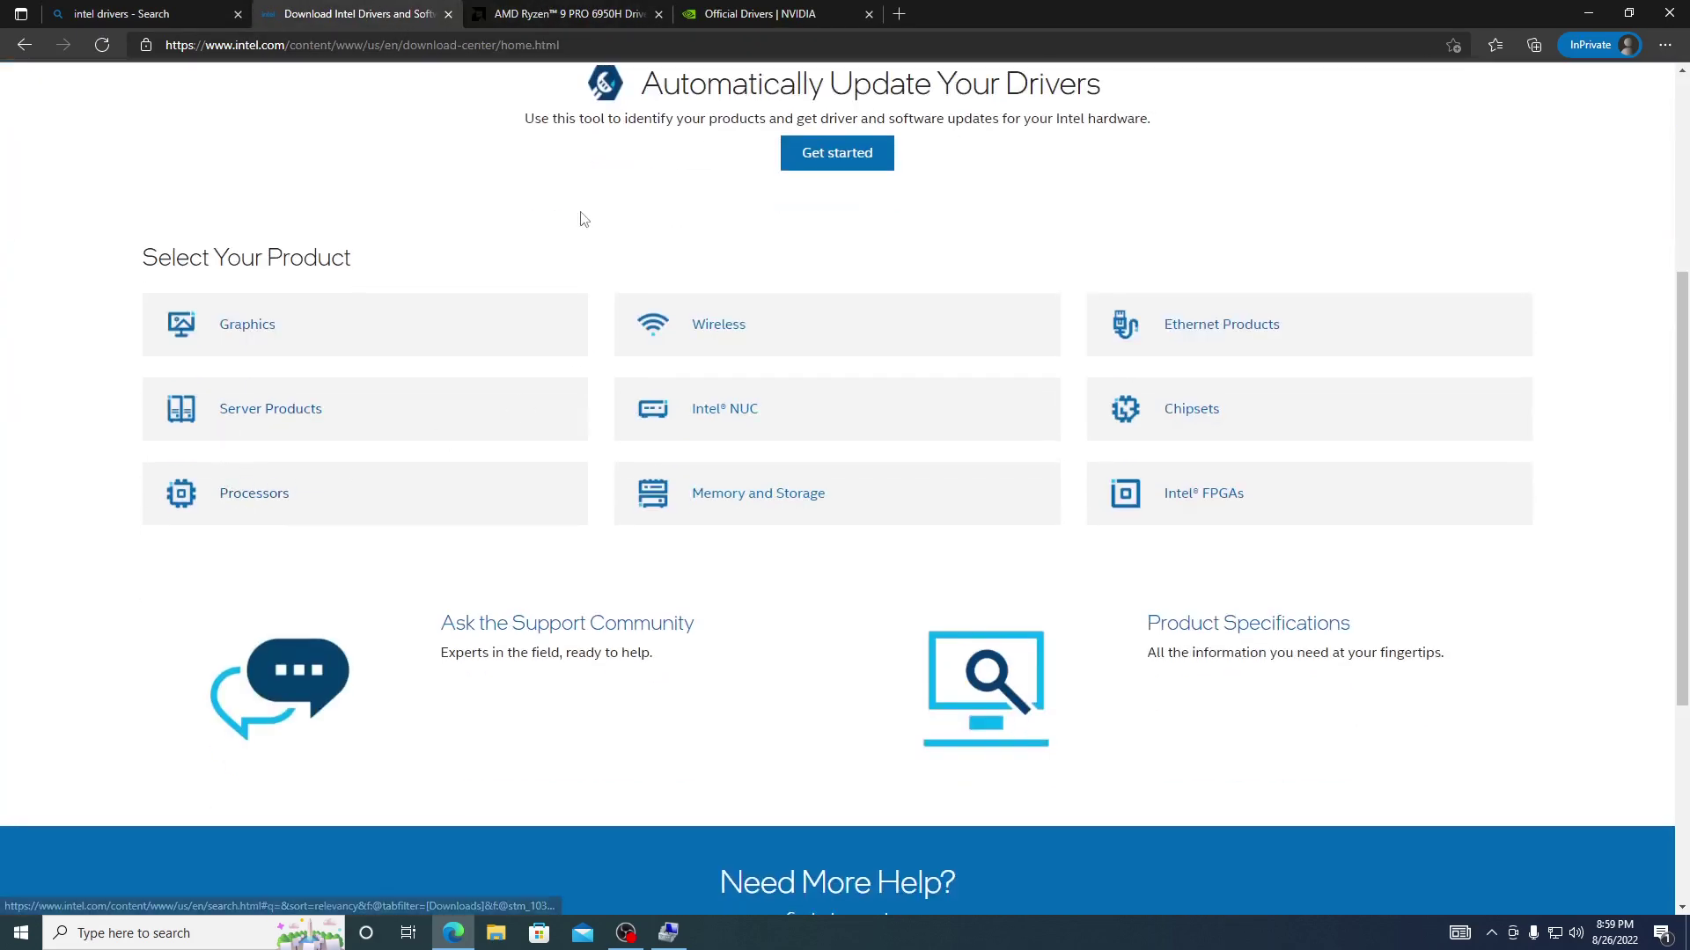
{"action": "scroll", "coordinate": [518, 422], "scroll_direction": "up", "scroll_amount": 4}
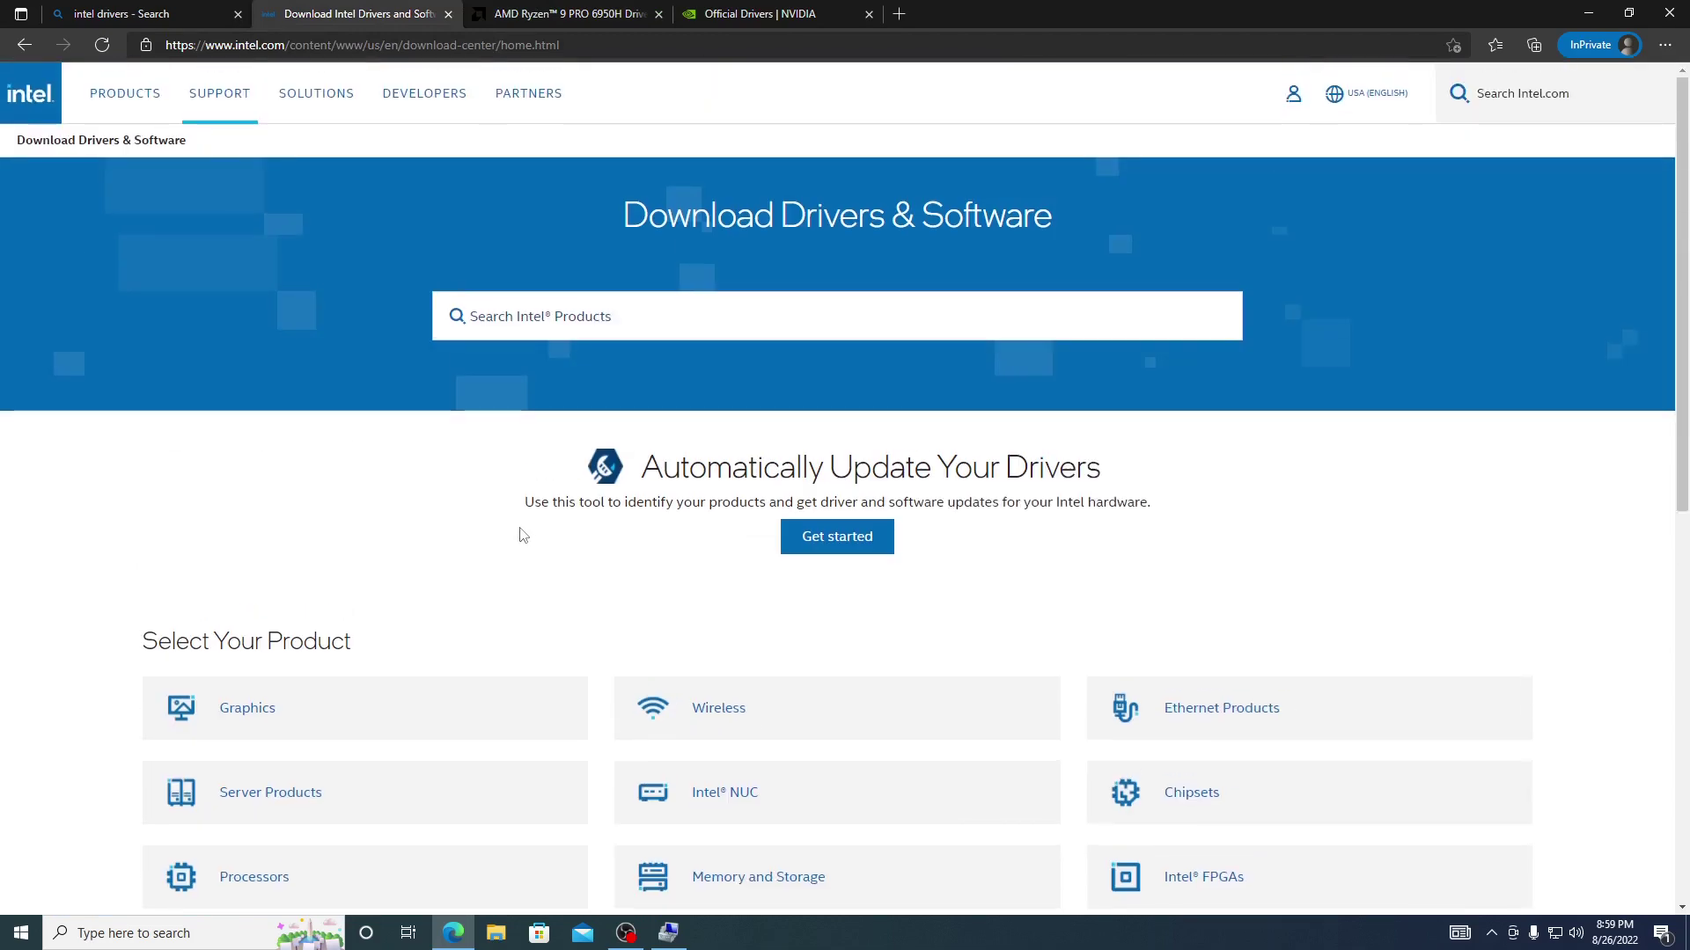
{"action": "scroll", "coordinate": [531, 534], "scroll_direction": "down", "scroll_amount": 4}
{"action": "scroll", "coordinate": [543, 511], "scroll_direction": "up", "scroll_amount": 4}
{"action": "scroll", "coordinate": [565, 471], "scroll_direction": "down", "scroll_amount": 4}
{"action": "scroll", "coordinate": [565, 466], "scroll_direction": "up", "scroll_amount": 1}
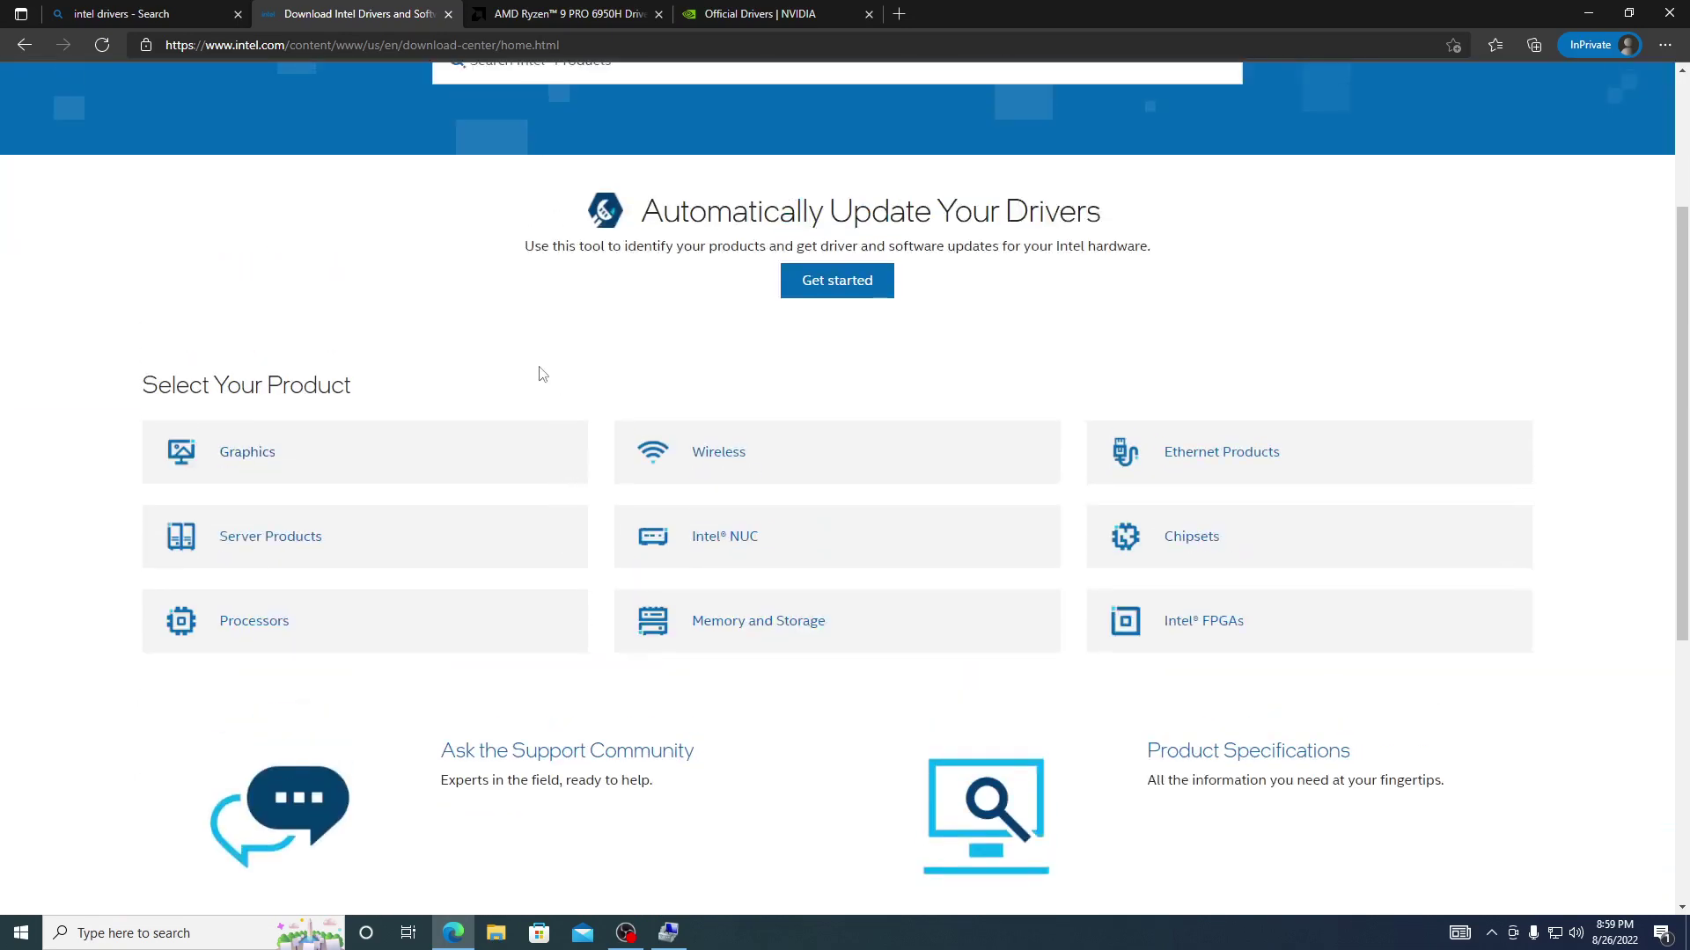
{"action": "scroll", "coordinate": [721, 373], "scroll_direction": "up", "scroll_amount": 3}
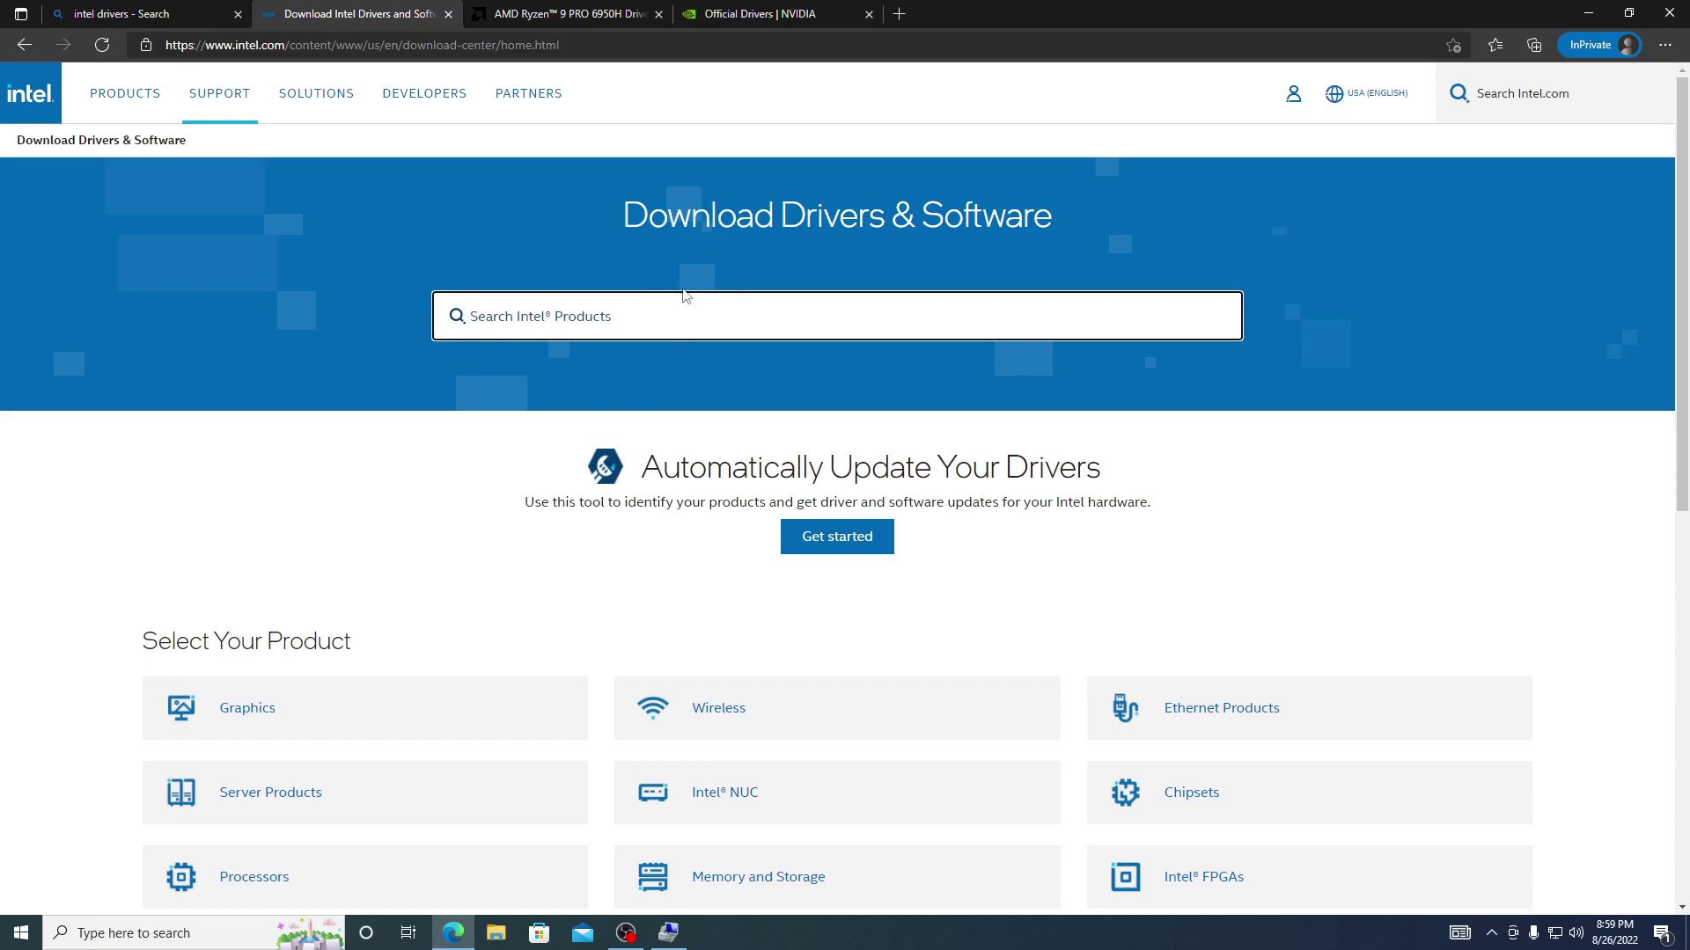
Step: Search Intel's driver downloads for "cpu i9 9900k"
{"action": "type", "text": "cpu i"}
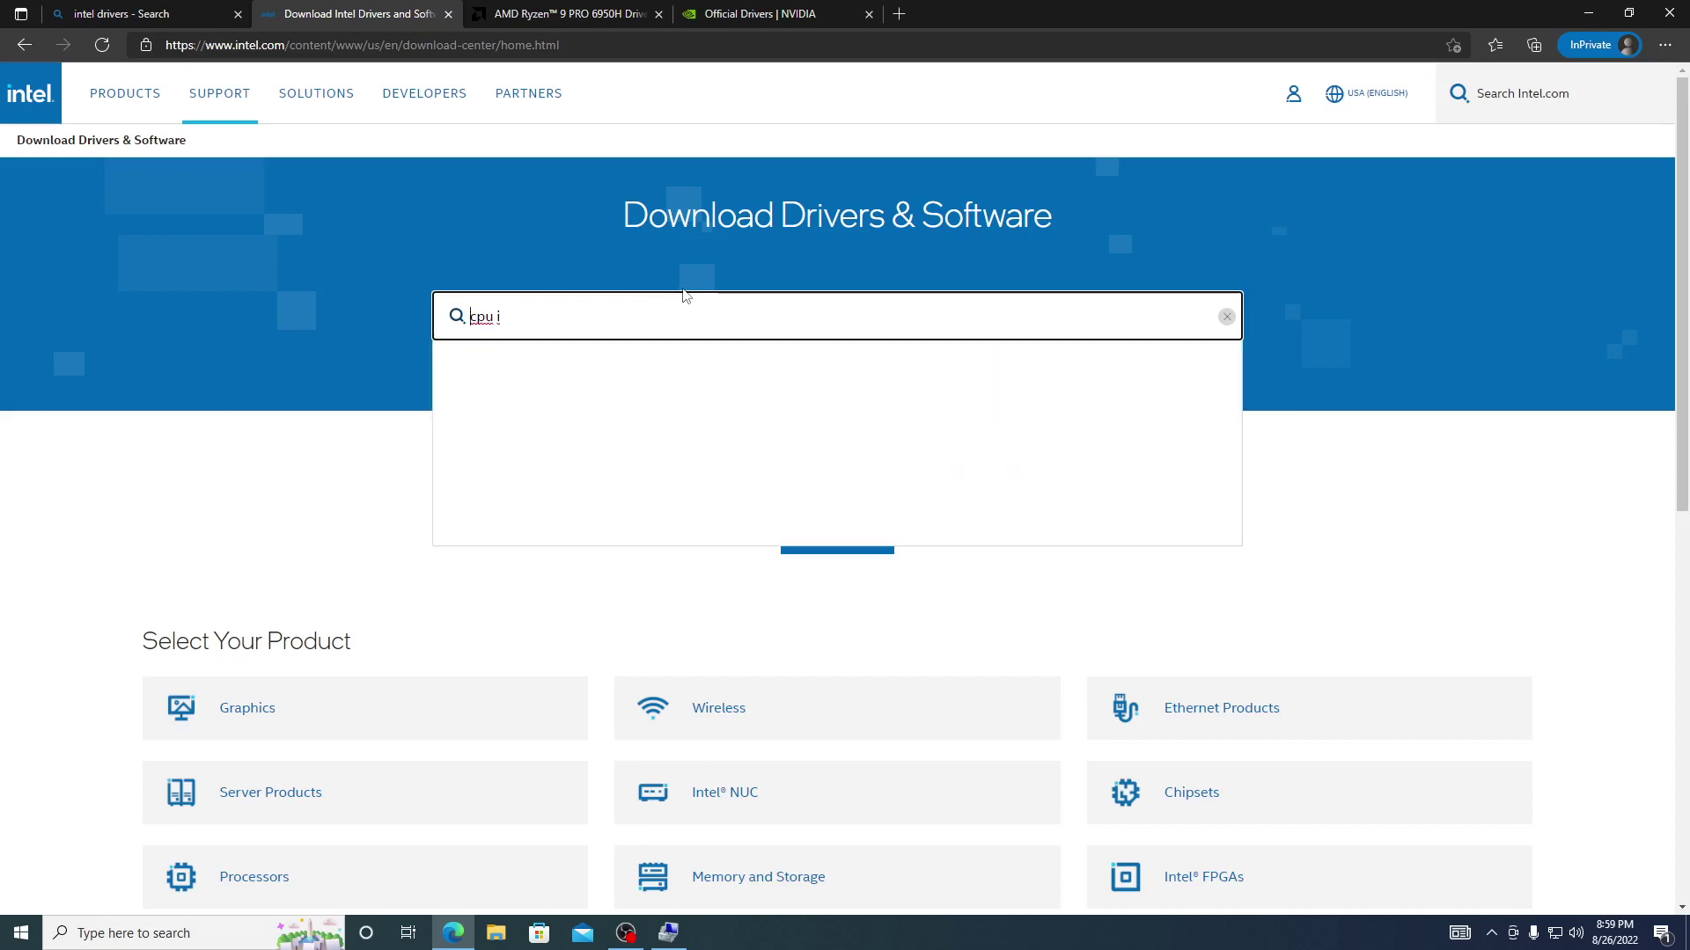
{"action": "left_click", "coordinate": [674, 313]}
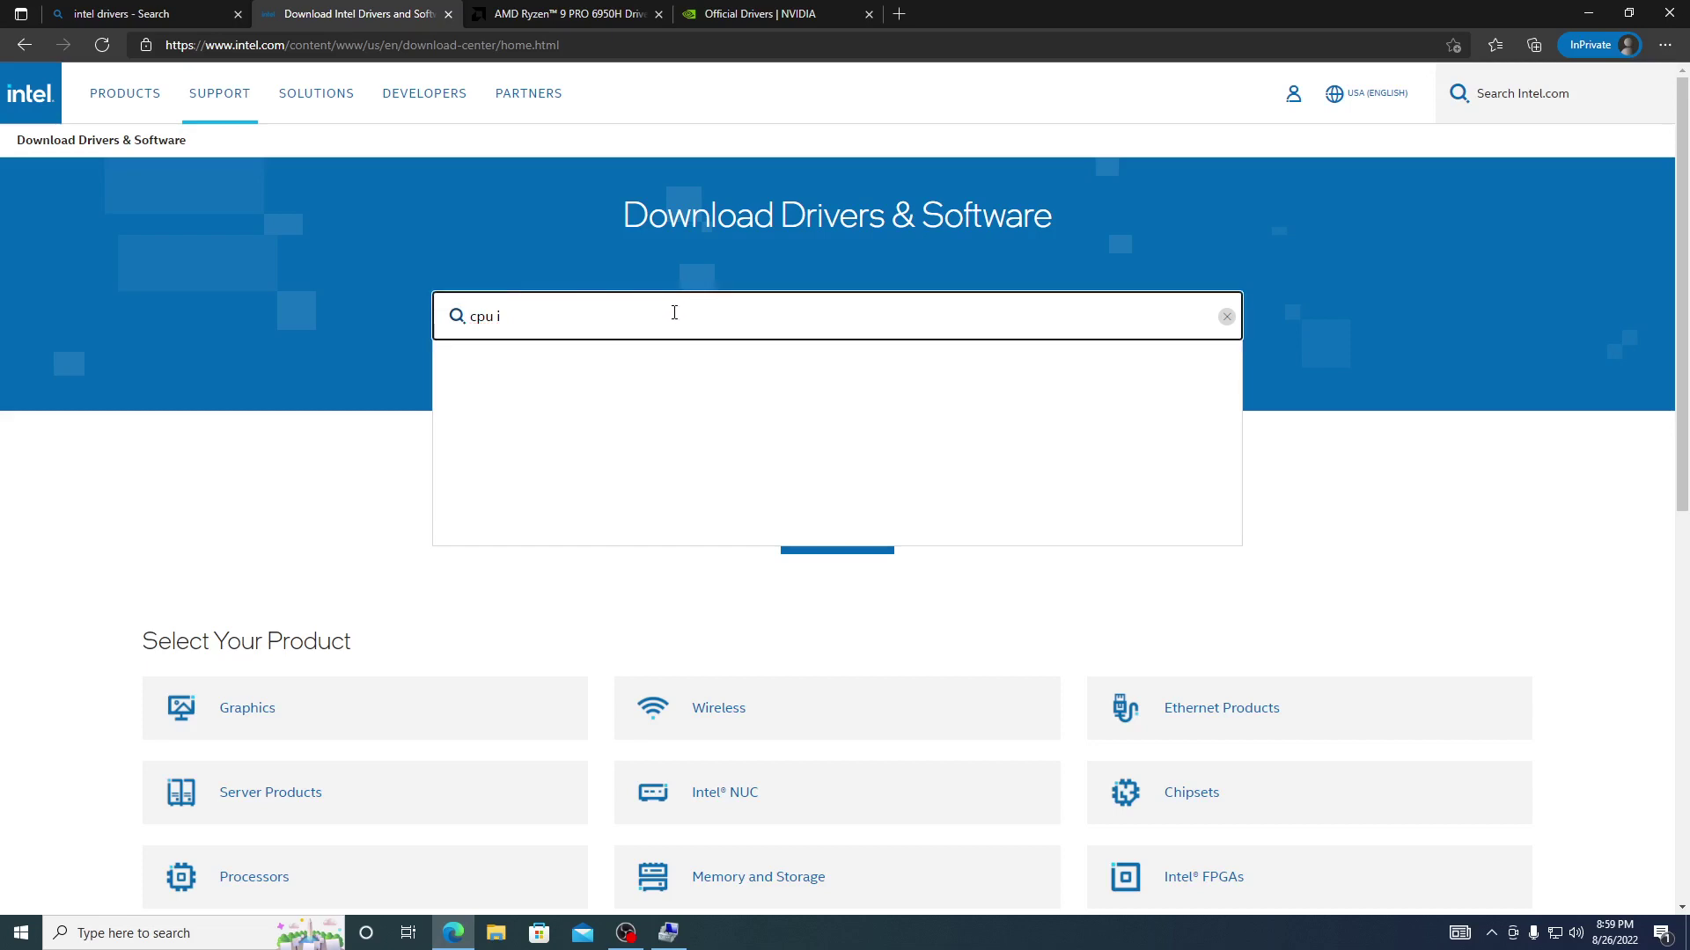
{"action": "type", "text": "7"}
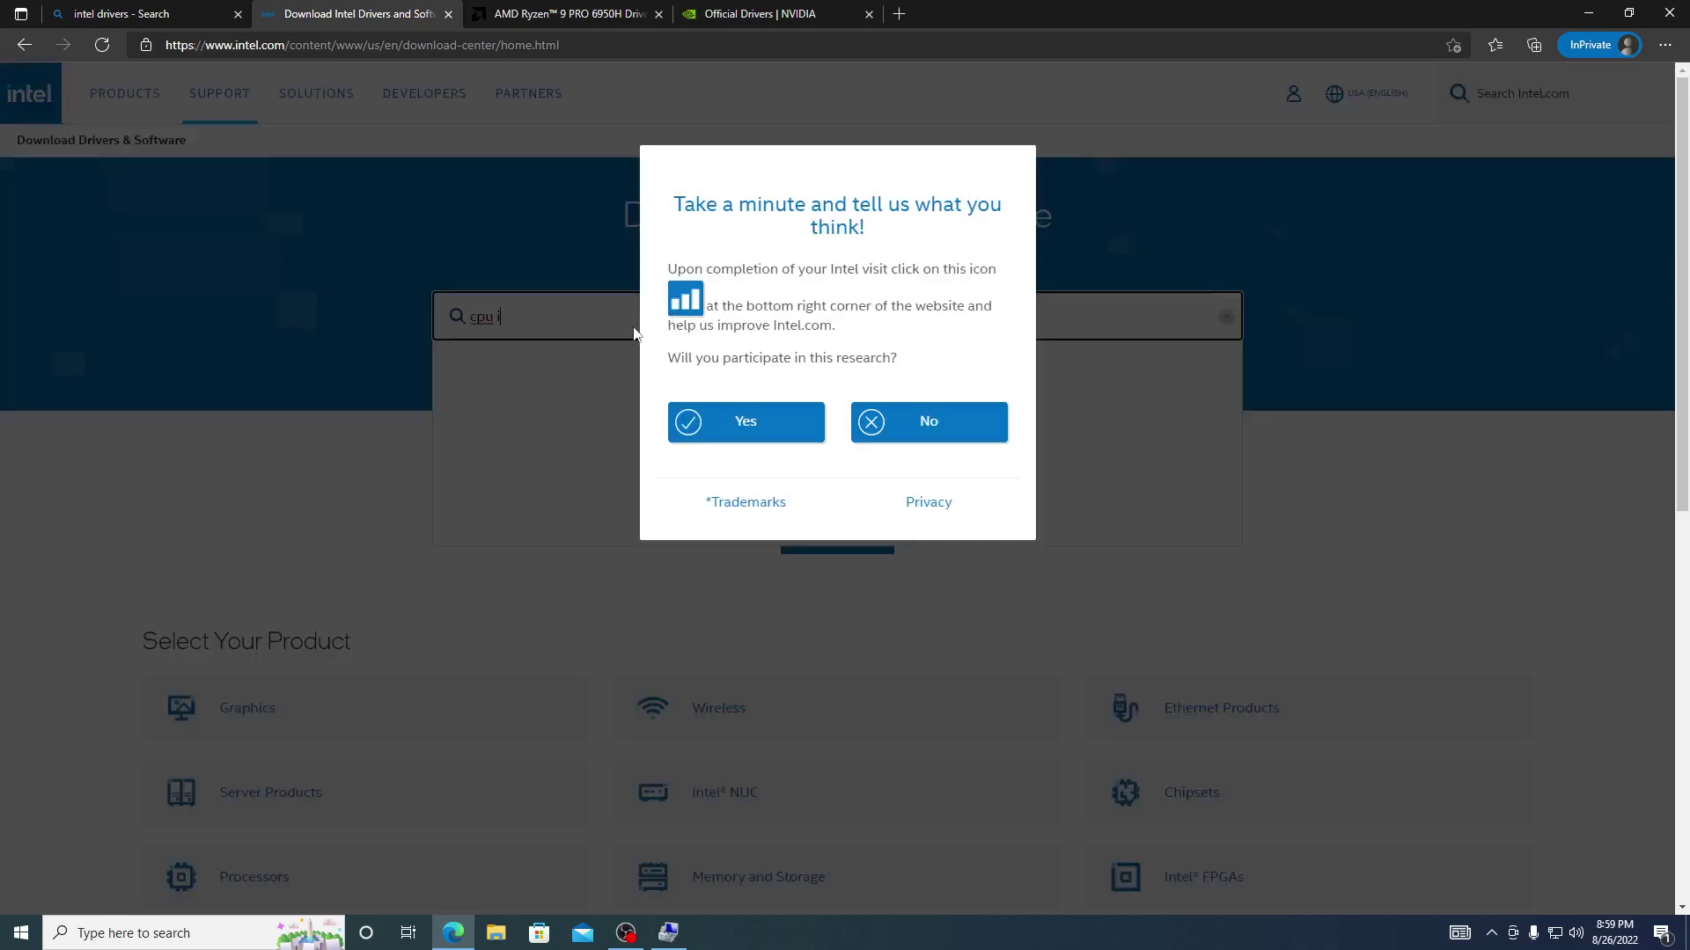
{"action": "type", "text": "9 9900k"}
{"action": "key", "text": "Return"}
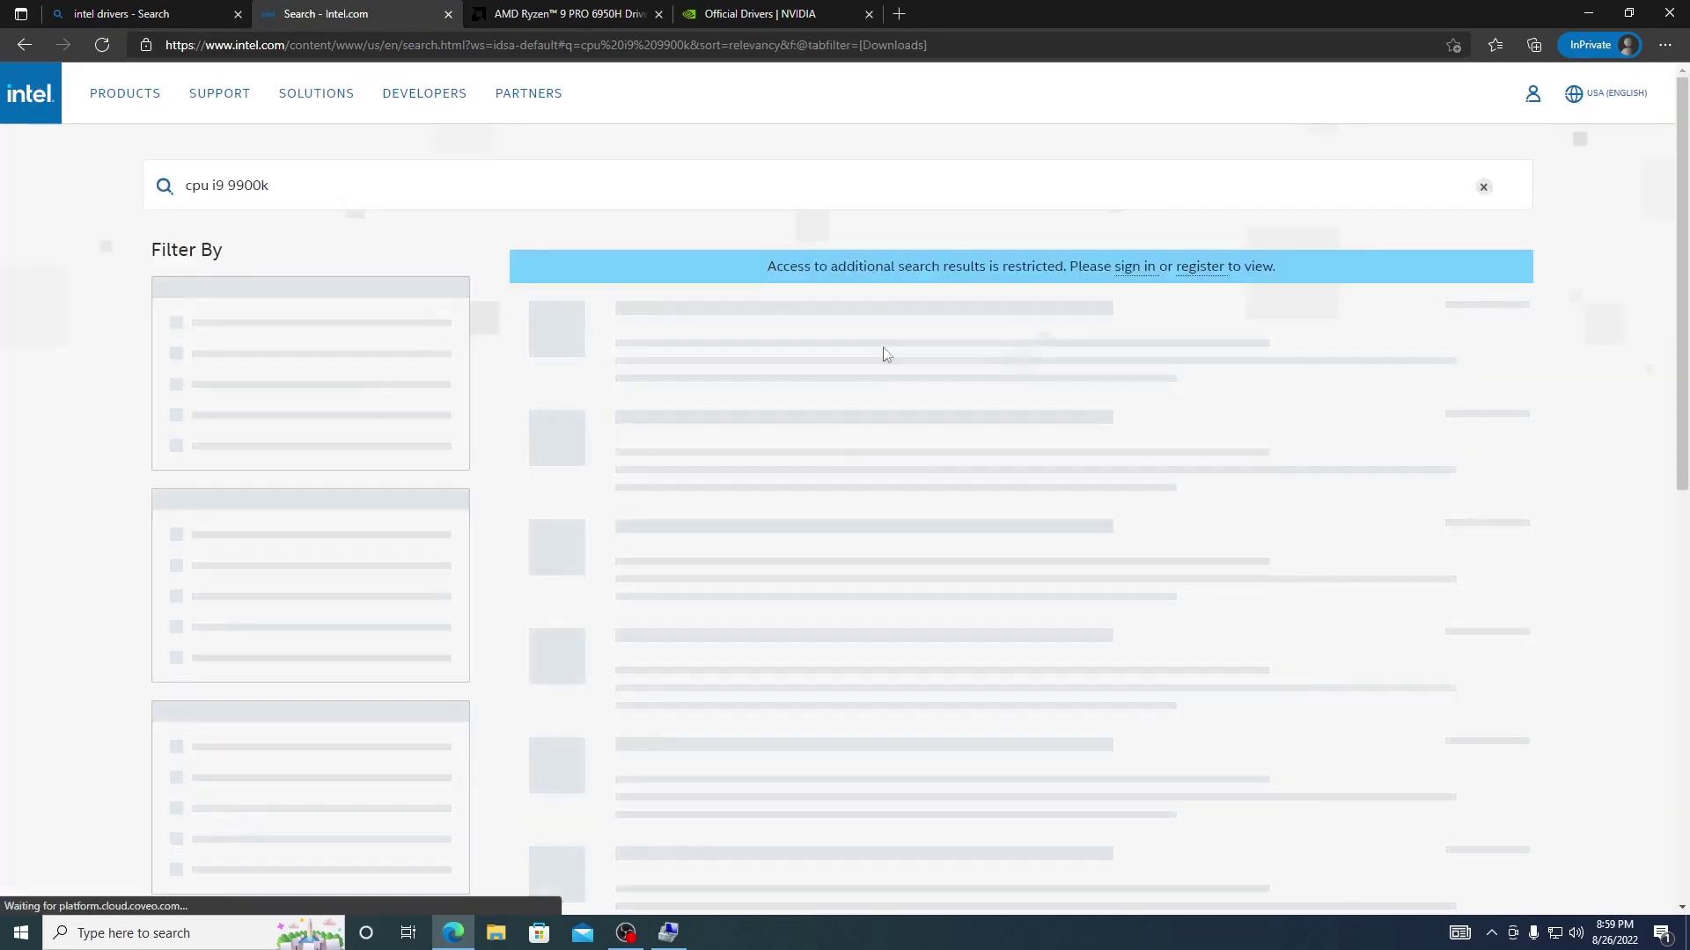
Step: Open the Intel Graphics – Windows DCH Drivers result and review its available downloads
{"action": "scroll", "coordinate": [871, 422], "scroll_direction": "down", "scroll_amount": 1}
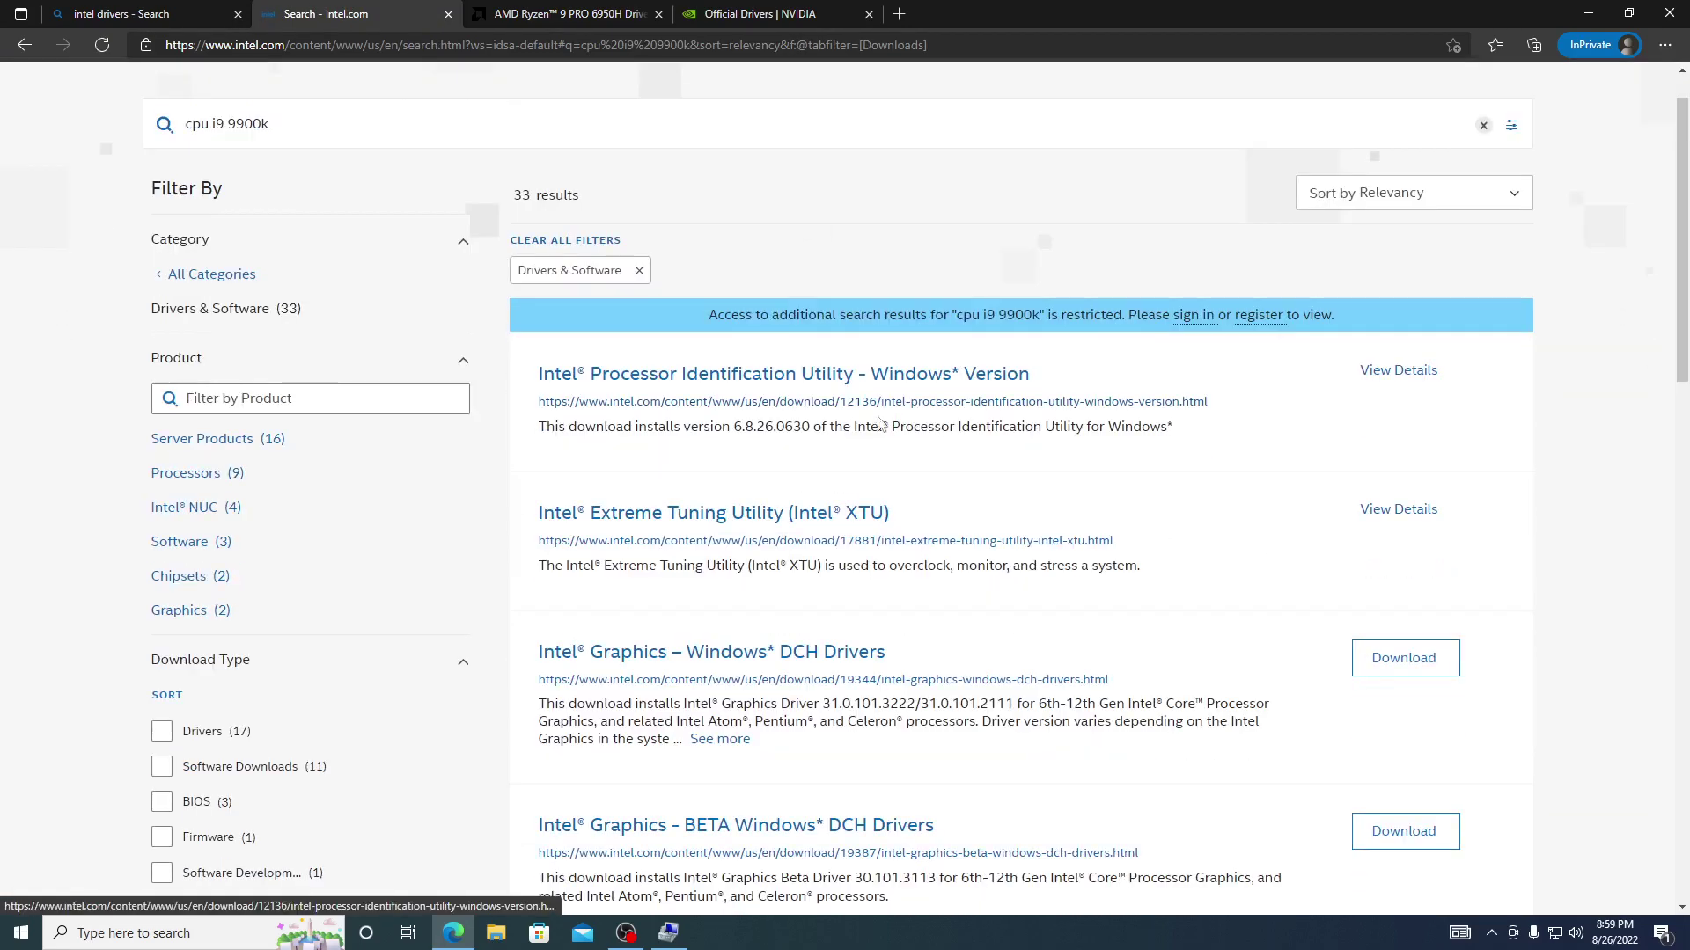
{"action": "left_click", "coordinate": [854, 660]}
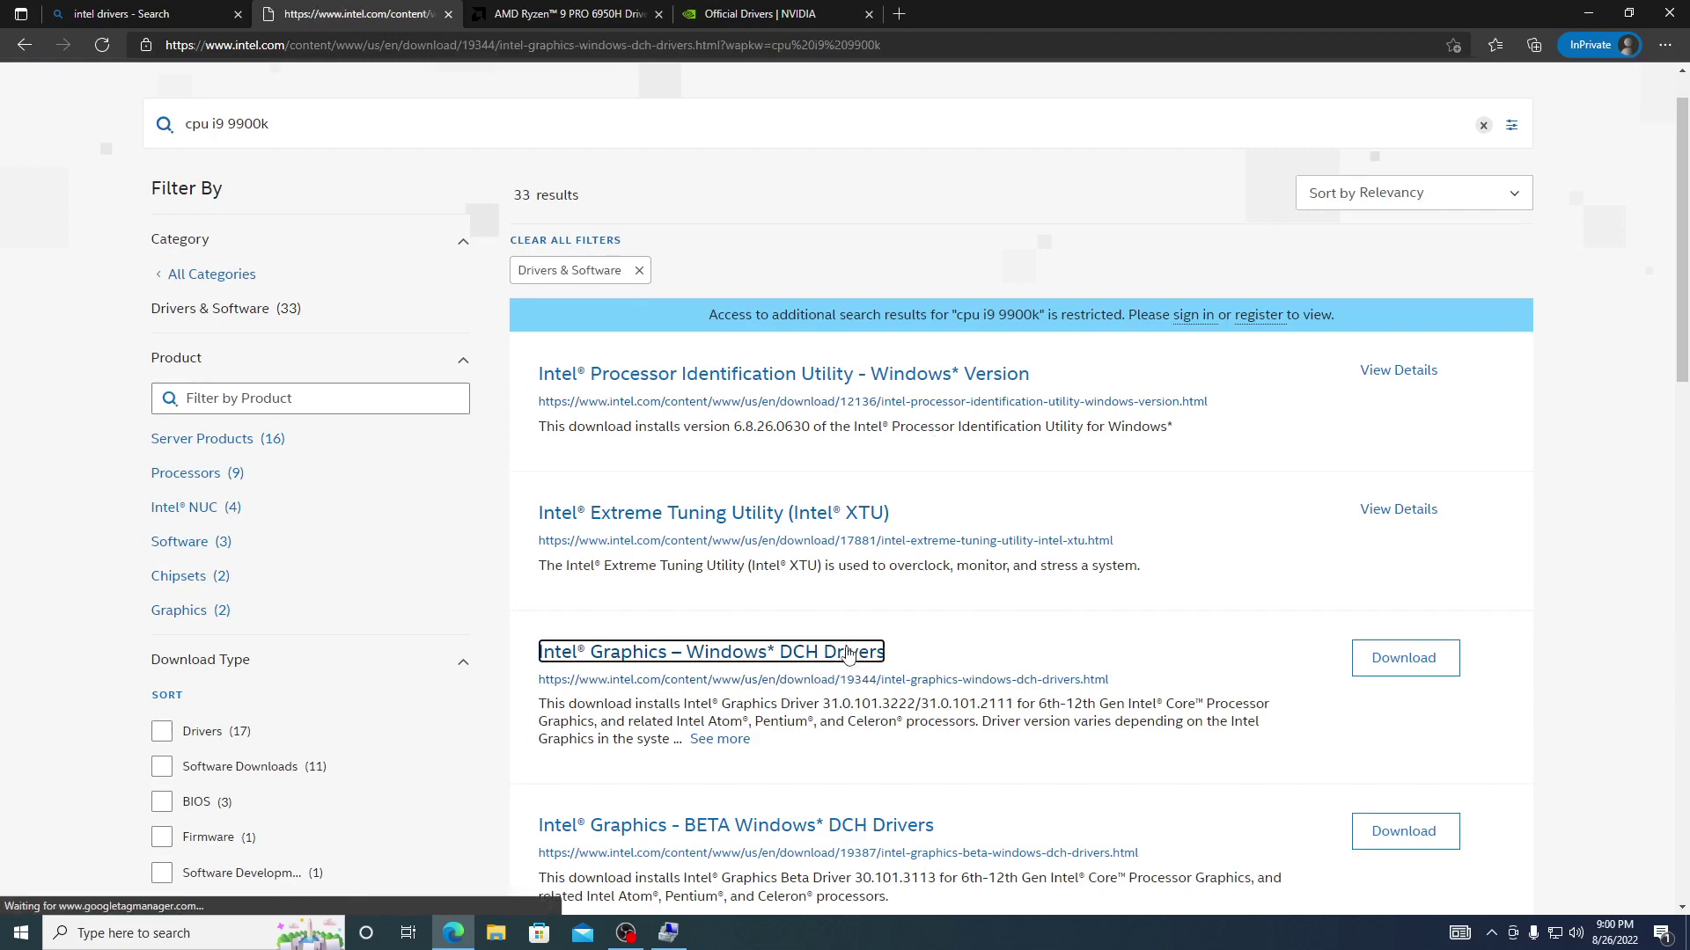
{"action": "scroll", "coordinate": [757, 616], "scroll_direction": "down", "scroll_amount": 4}
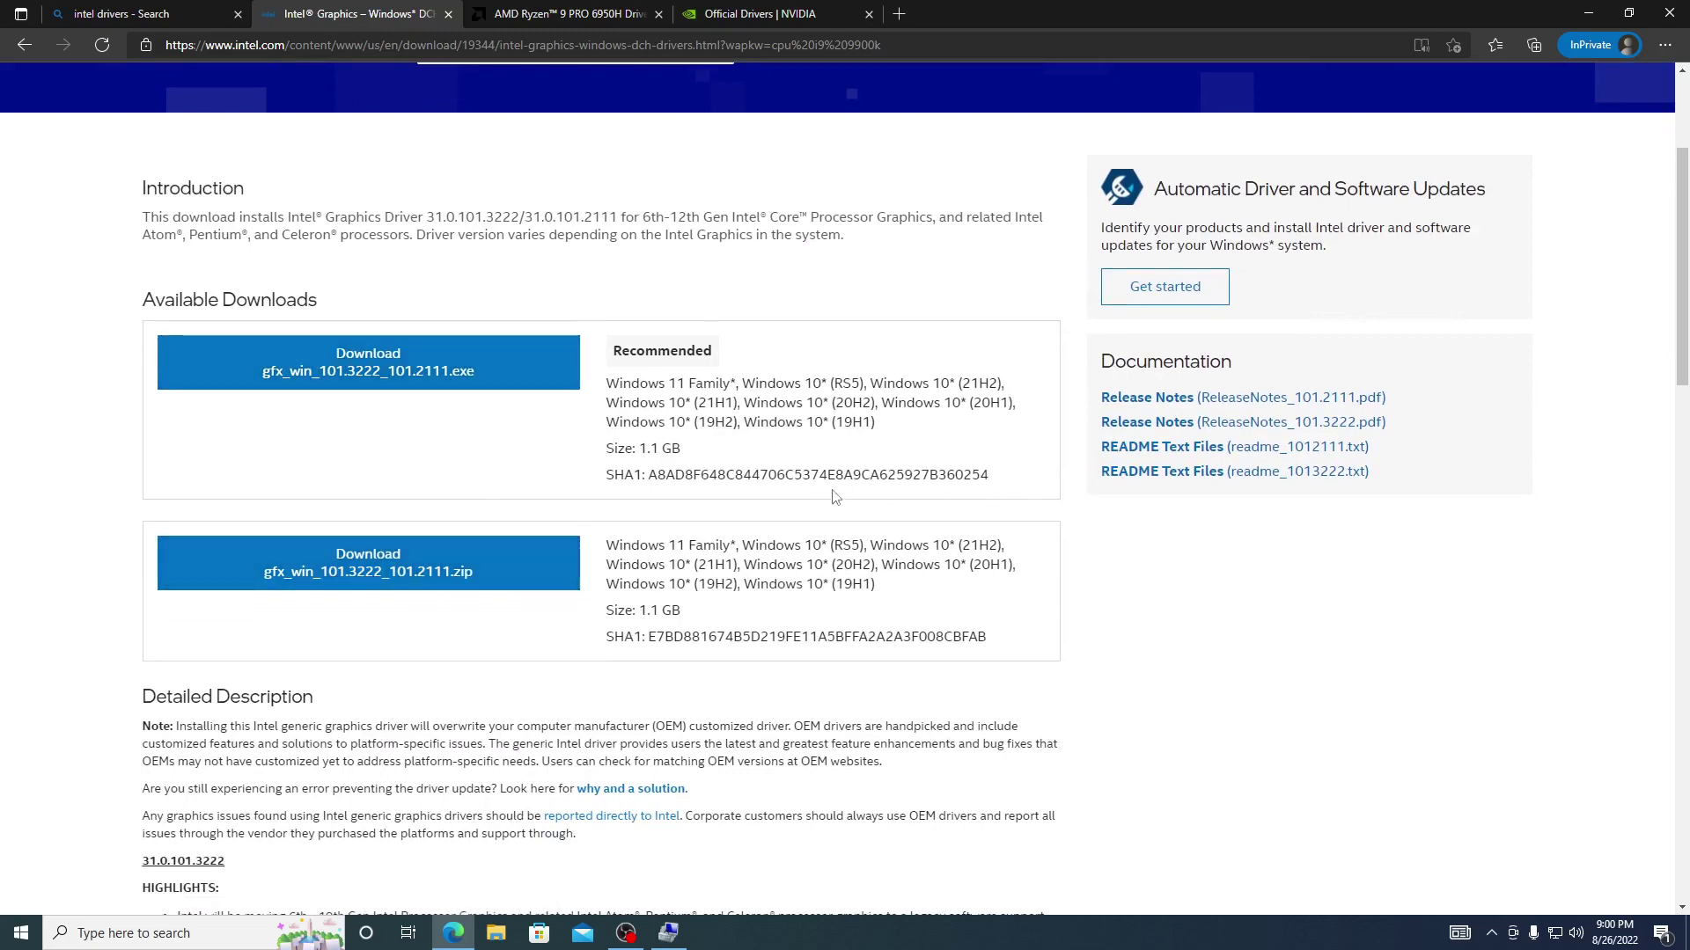
{"action": "scroll", "coordinate": [819, 396], "scroll_direction": "up", "scroll_amount": 4}
Step: Return to the NVIDIA Driver Downloads page and check the graphics card model in the Device Manager properties behind the browser
{"action": "left_click", "coordinate": [572, 13]}
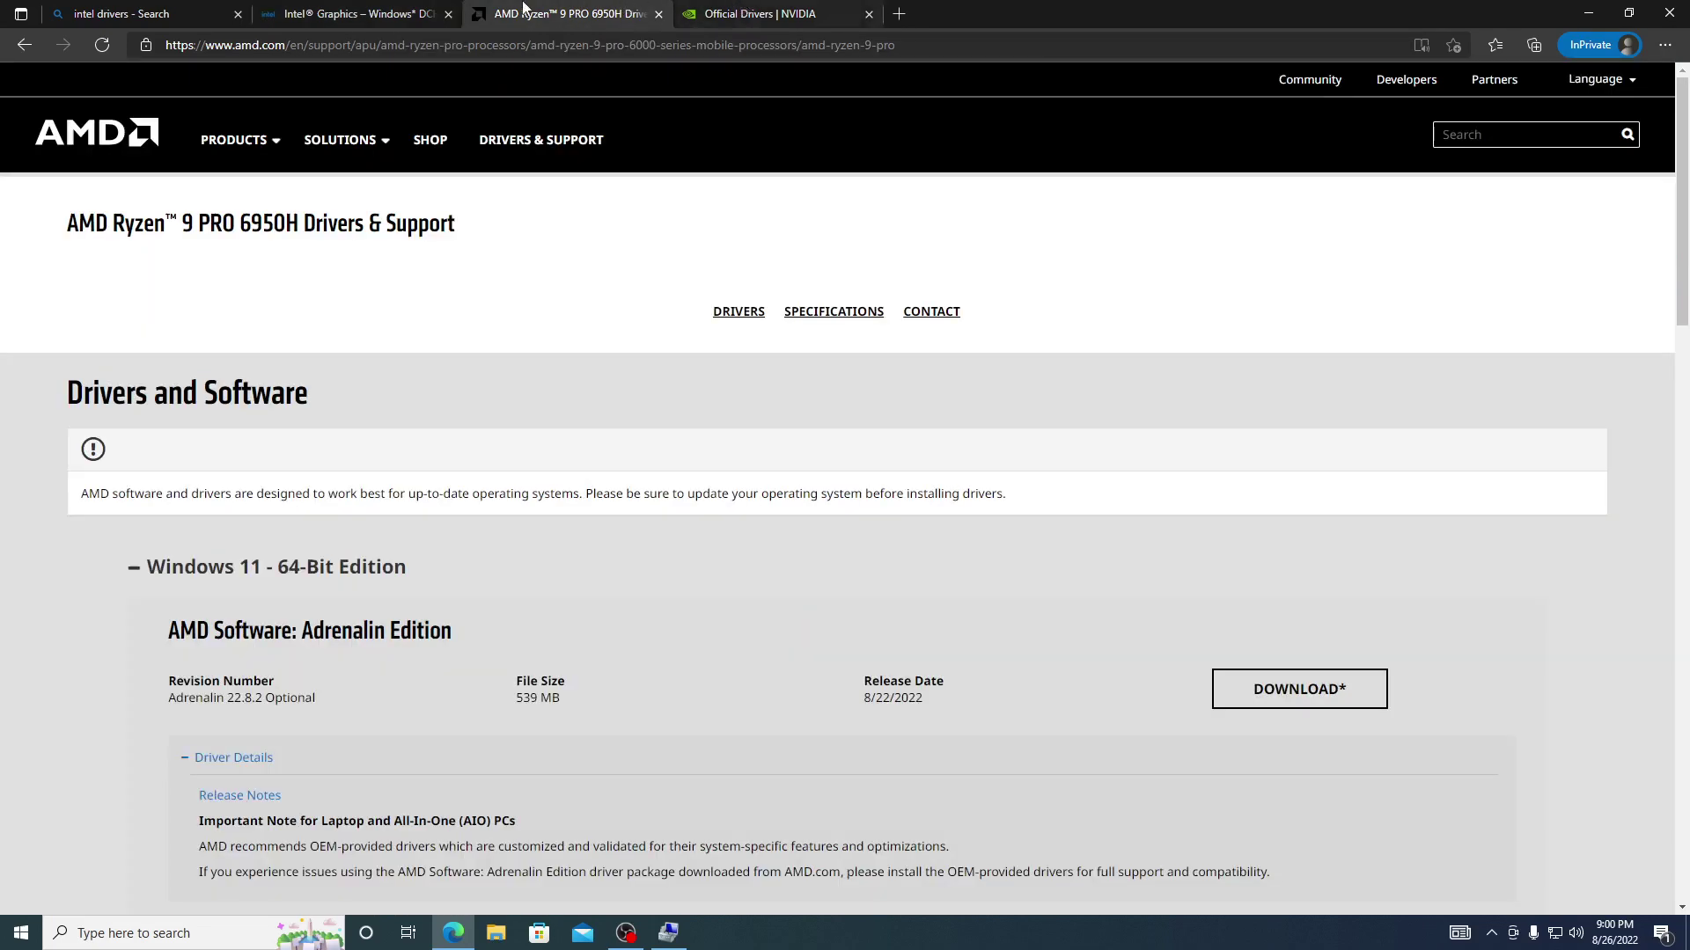
{"action": "left_click", "coordinate": [796, 13]}
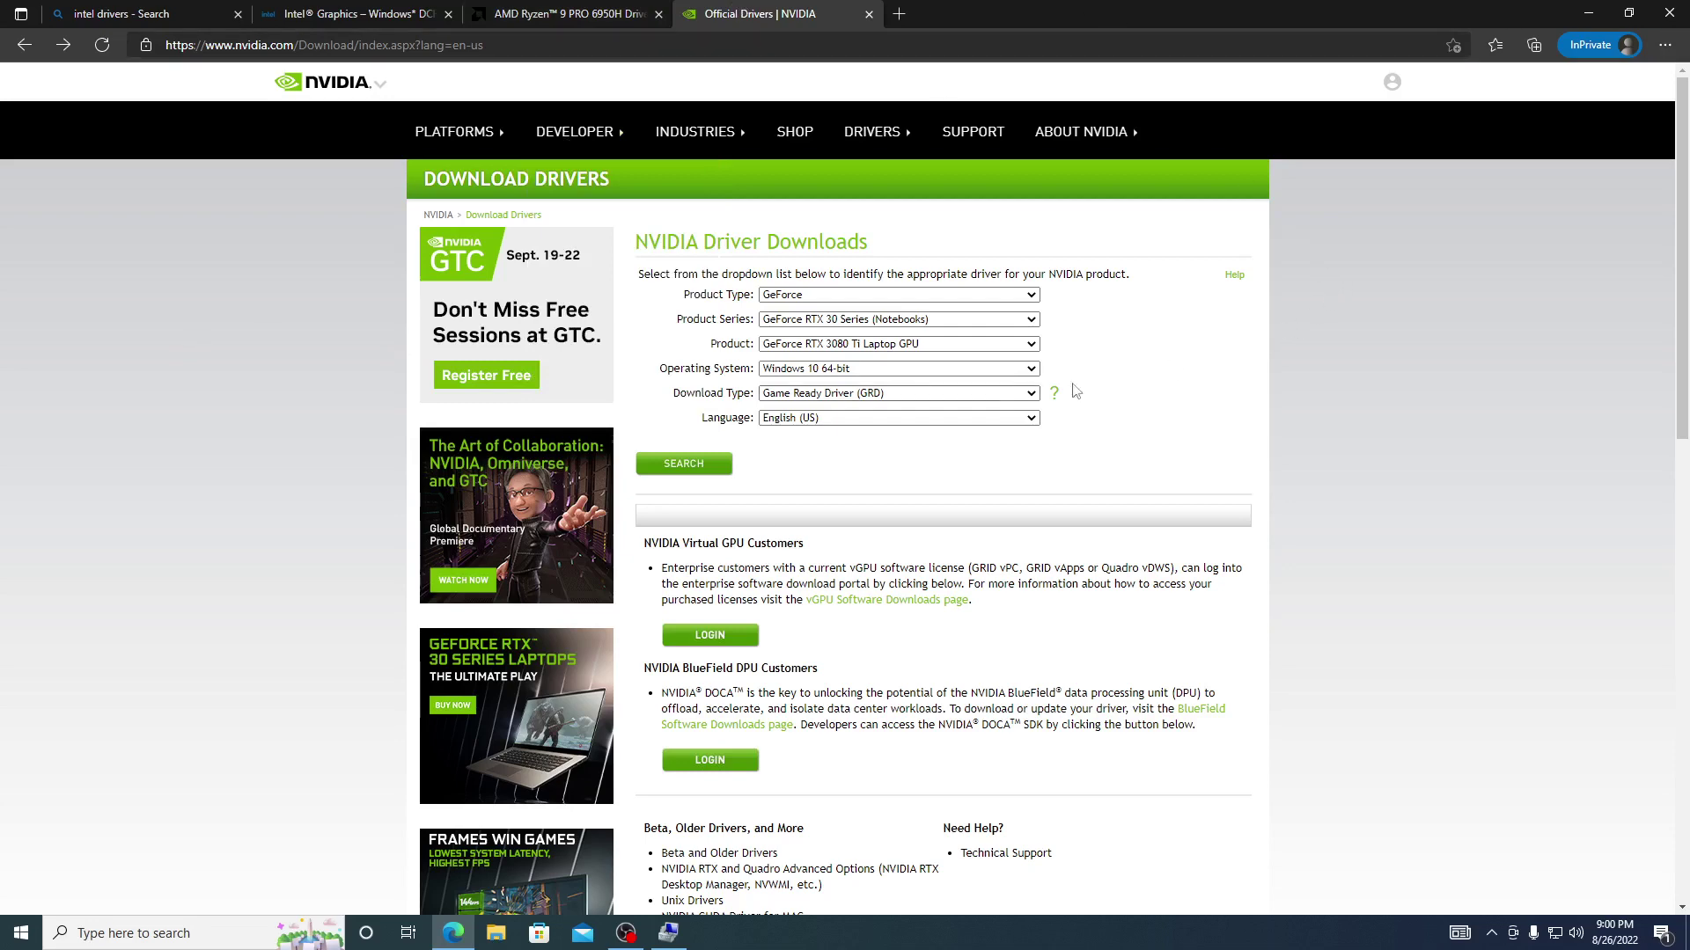
{"action": "key", "text": "super+Down"}
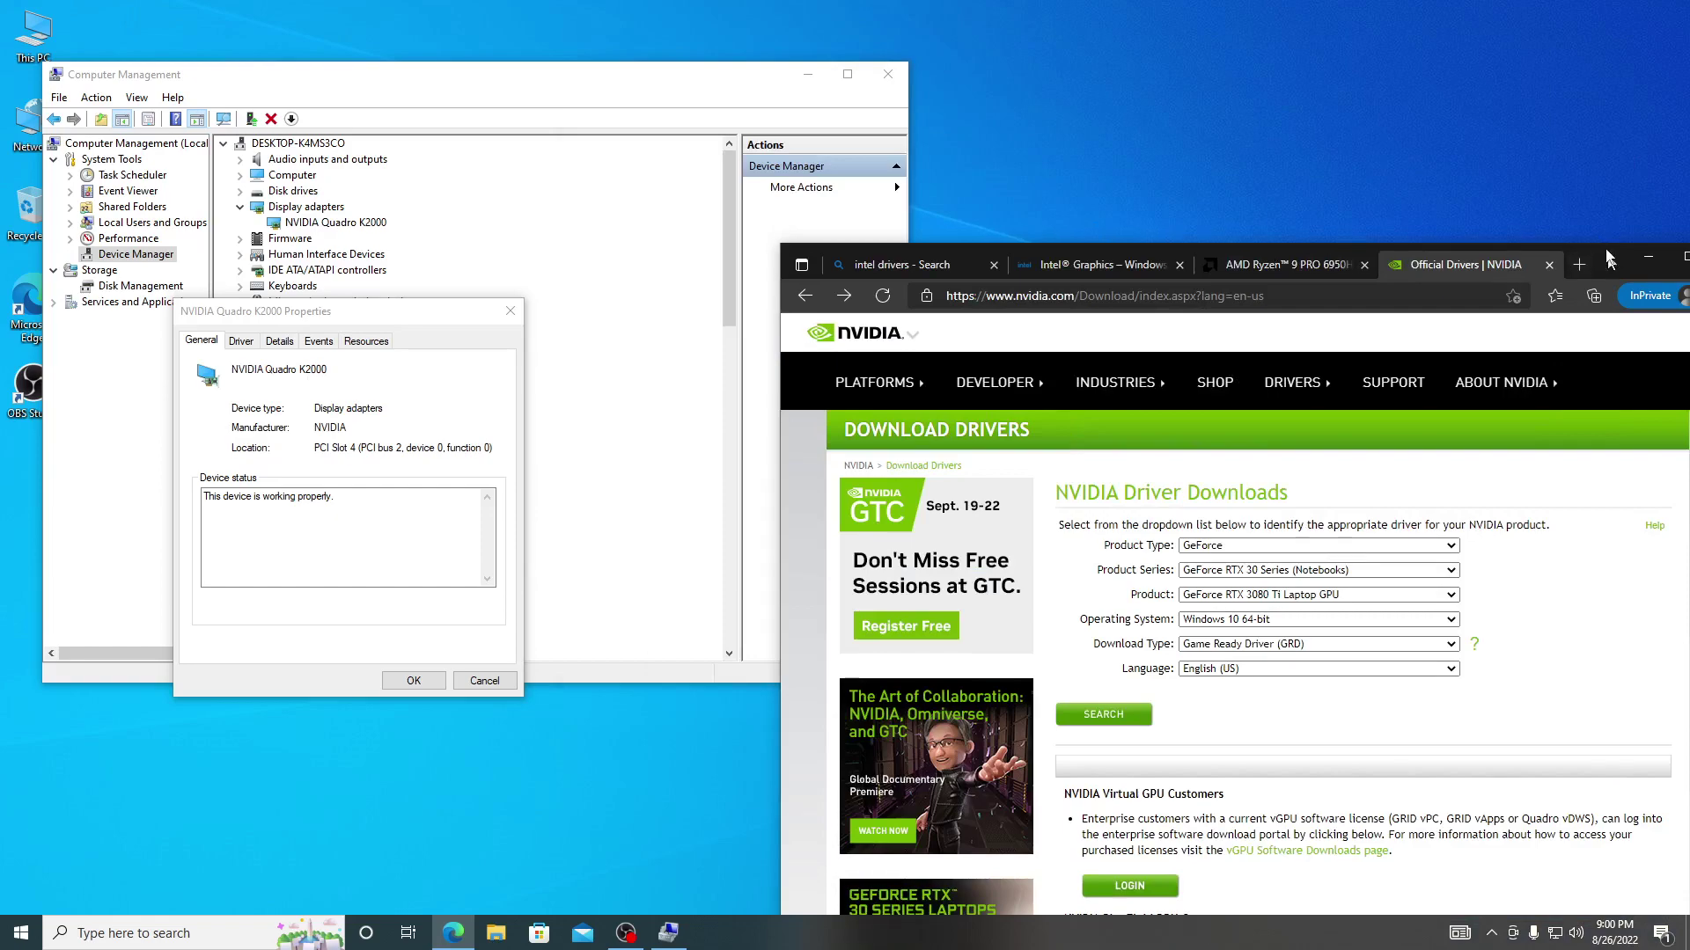
{"action": "key", "text": "super+Up"}
Step: Set the NVIDIA driver search to product type NVIDIA RTX / Quadro and product series Quadro Series
{"action": "left_click", "coordinate": [906, 295]}
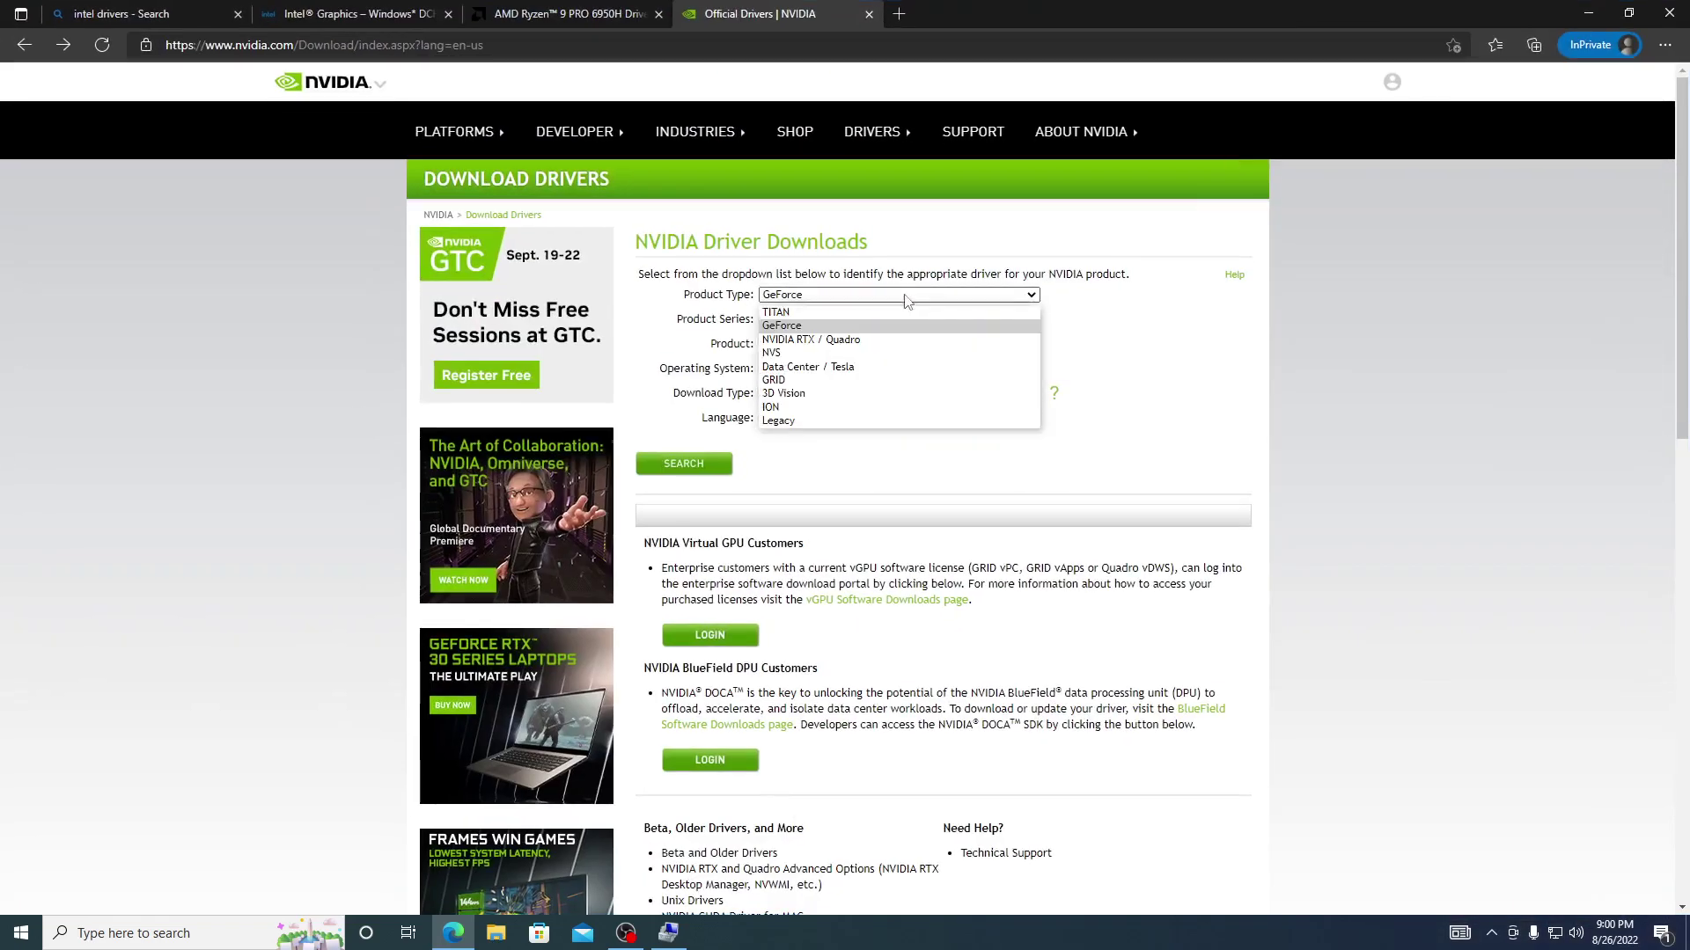
{"action": "left_click", "coordinate": [1303, 388]}
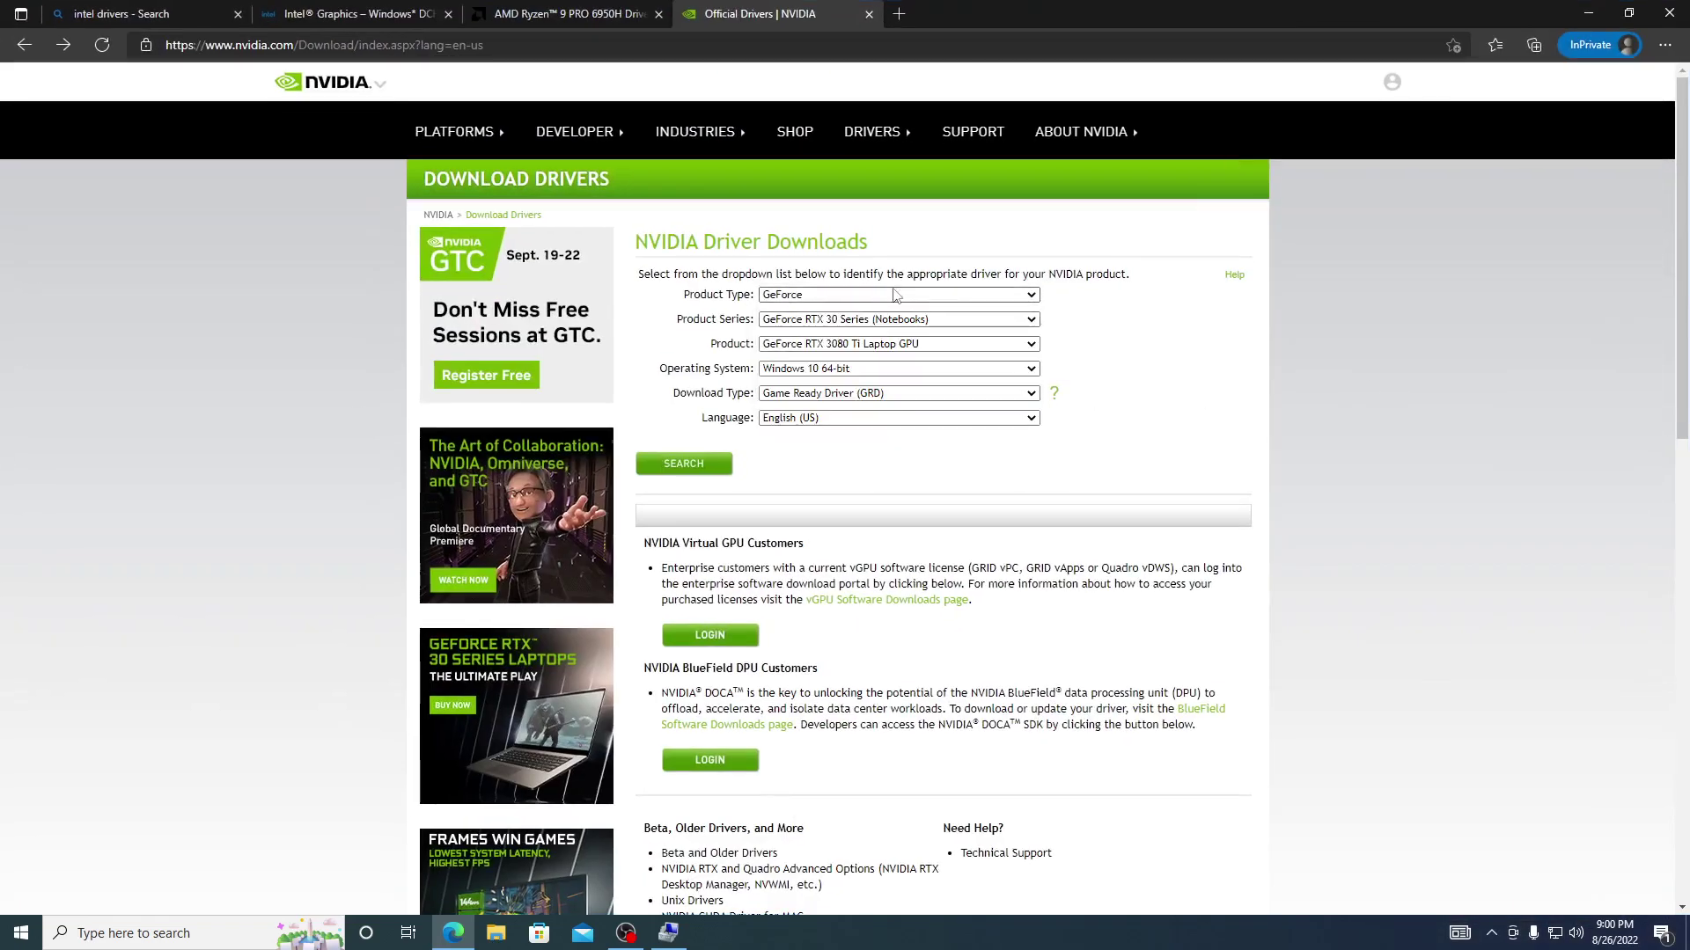
{"action": "left_click", "coordinate": [872, 296]}
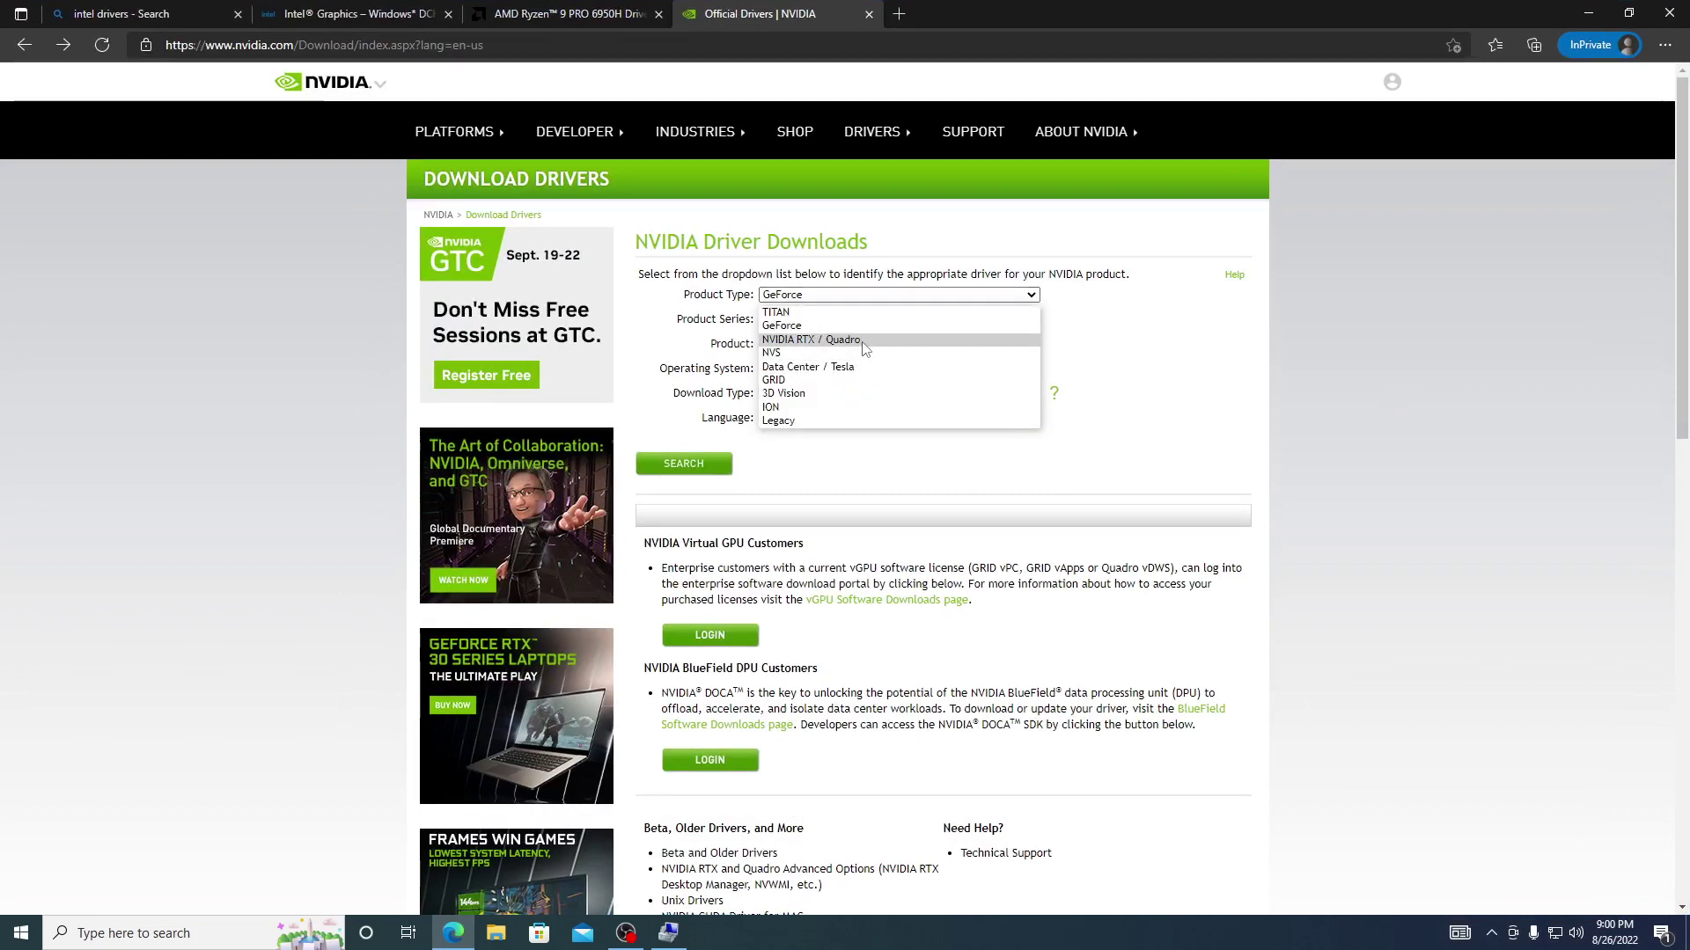
{"action": "left_click", "coordinate": [864, 341]}
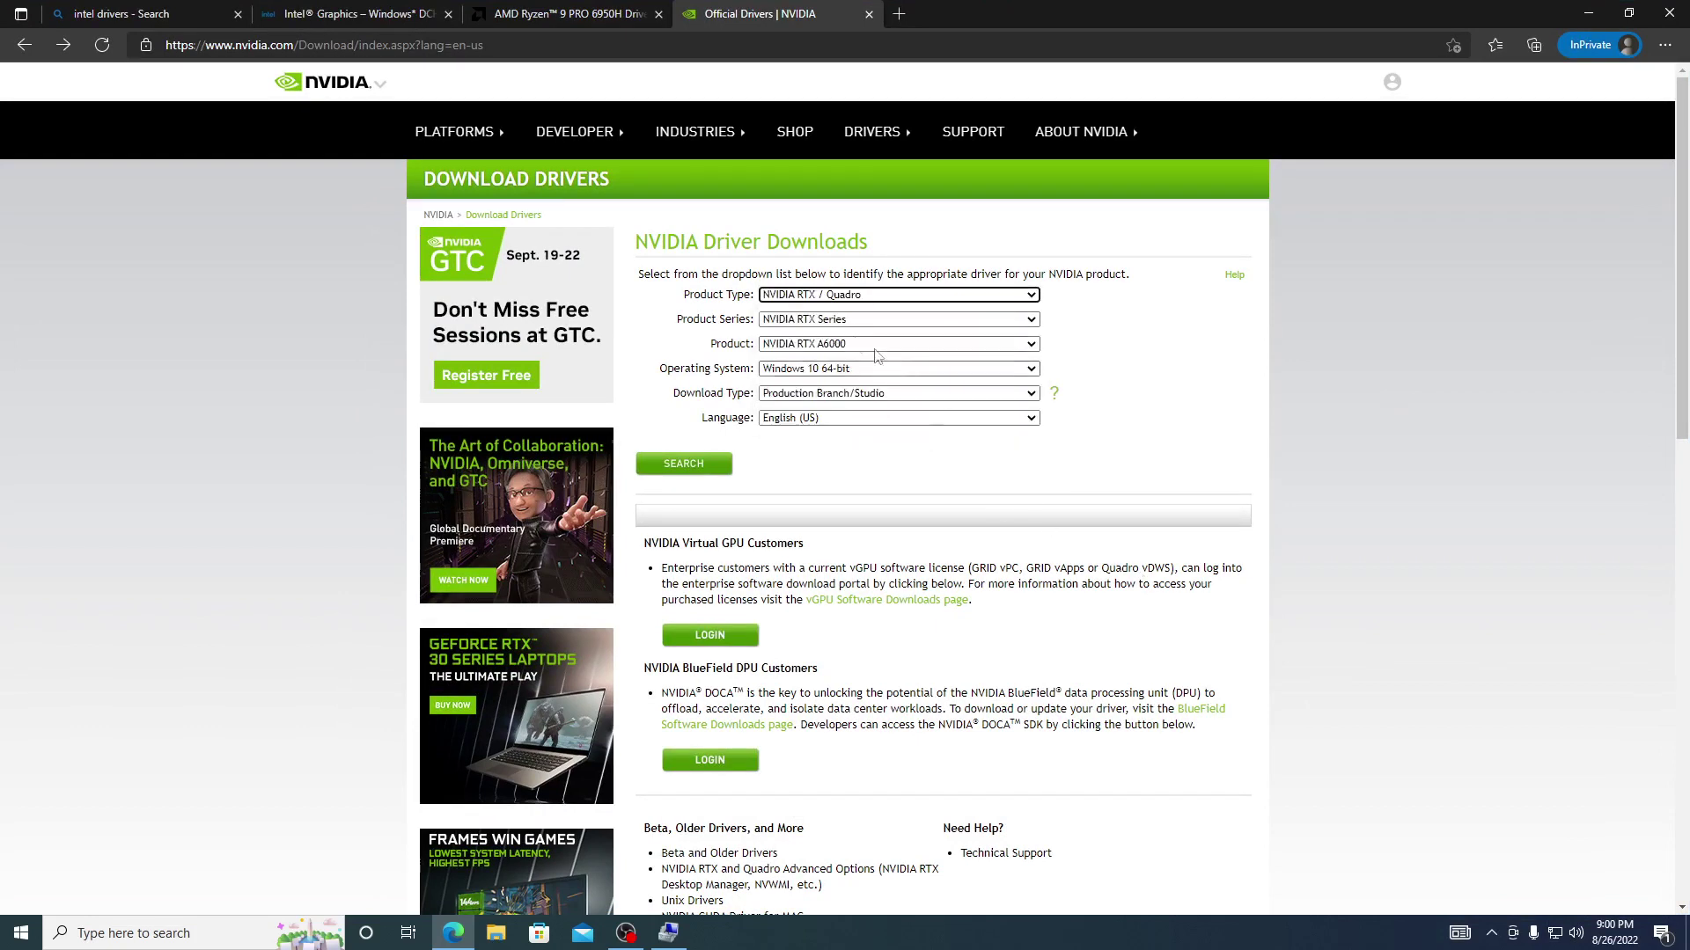
{"action": "left_click", "coordinate": [844, 320]}
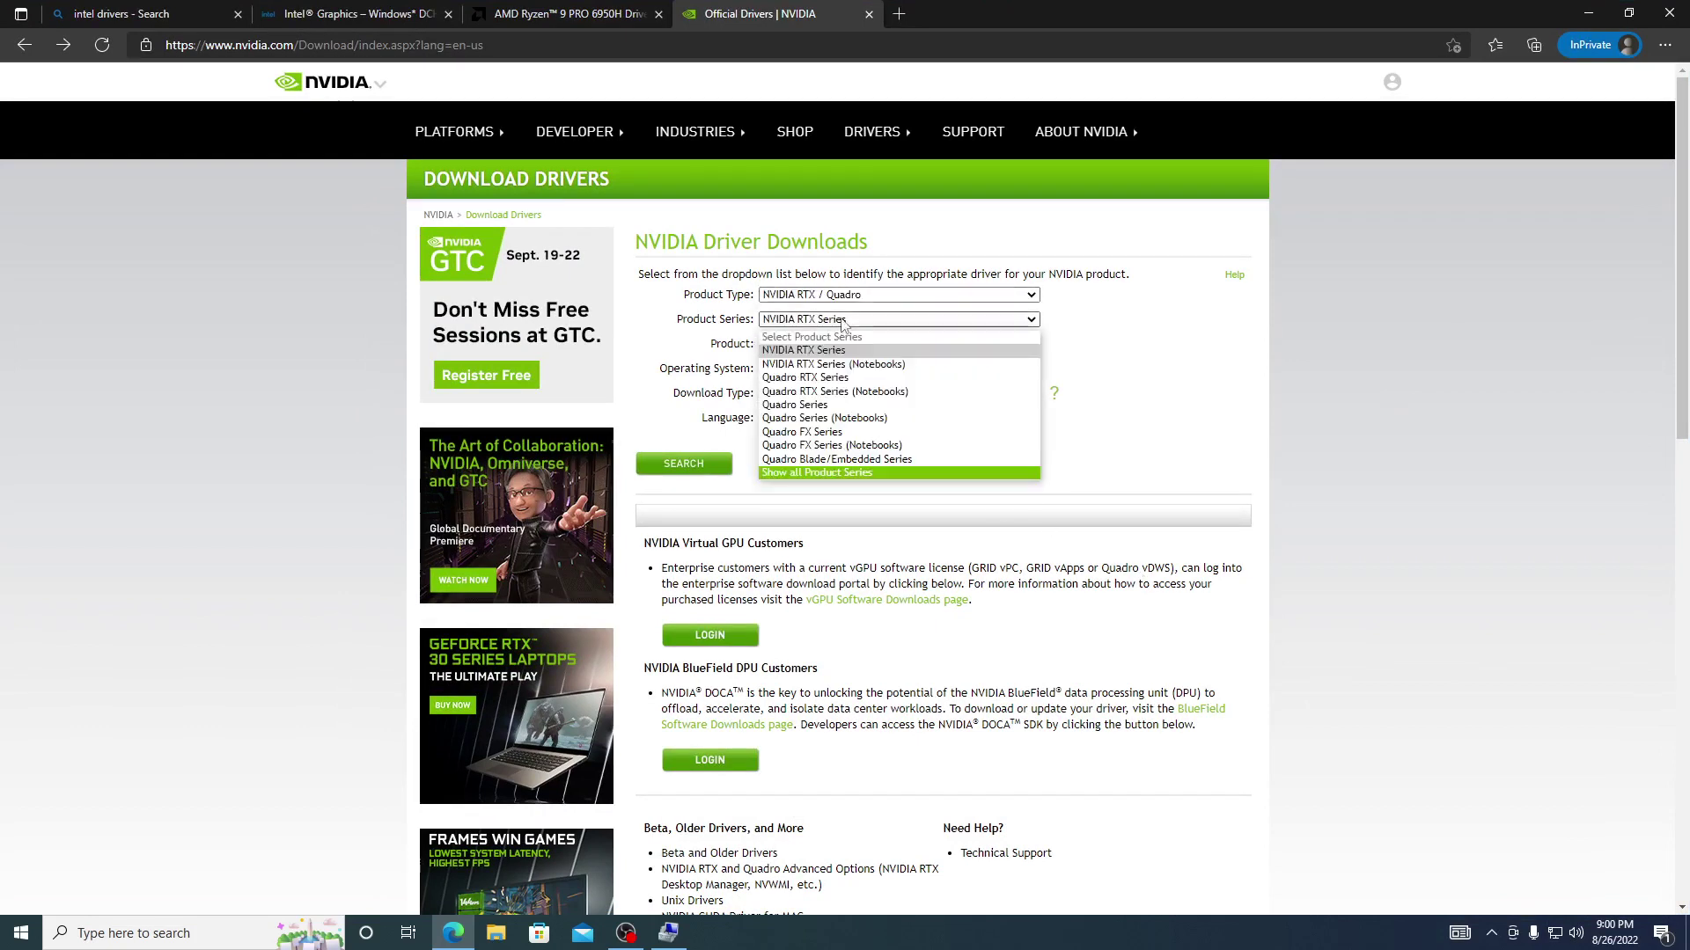
{"action": "left_click", "coordinate": [847, 406]}
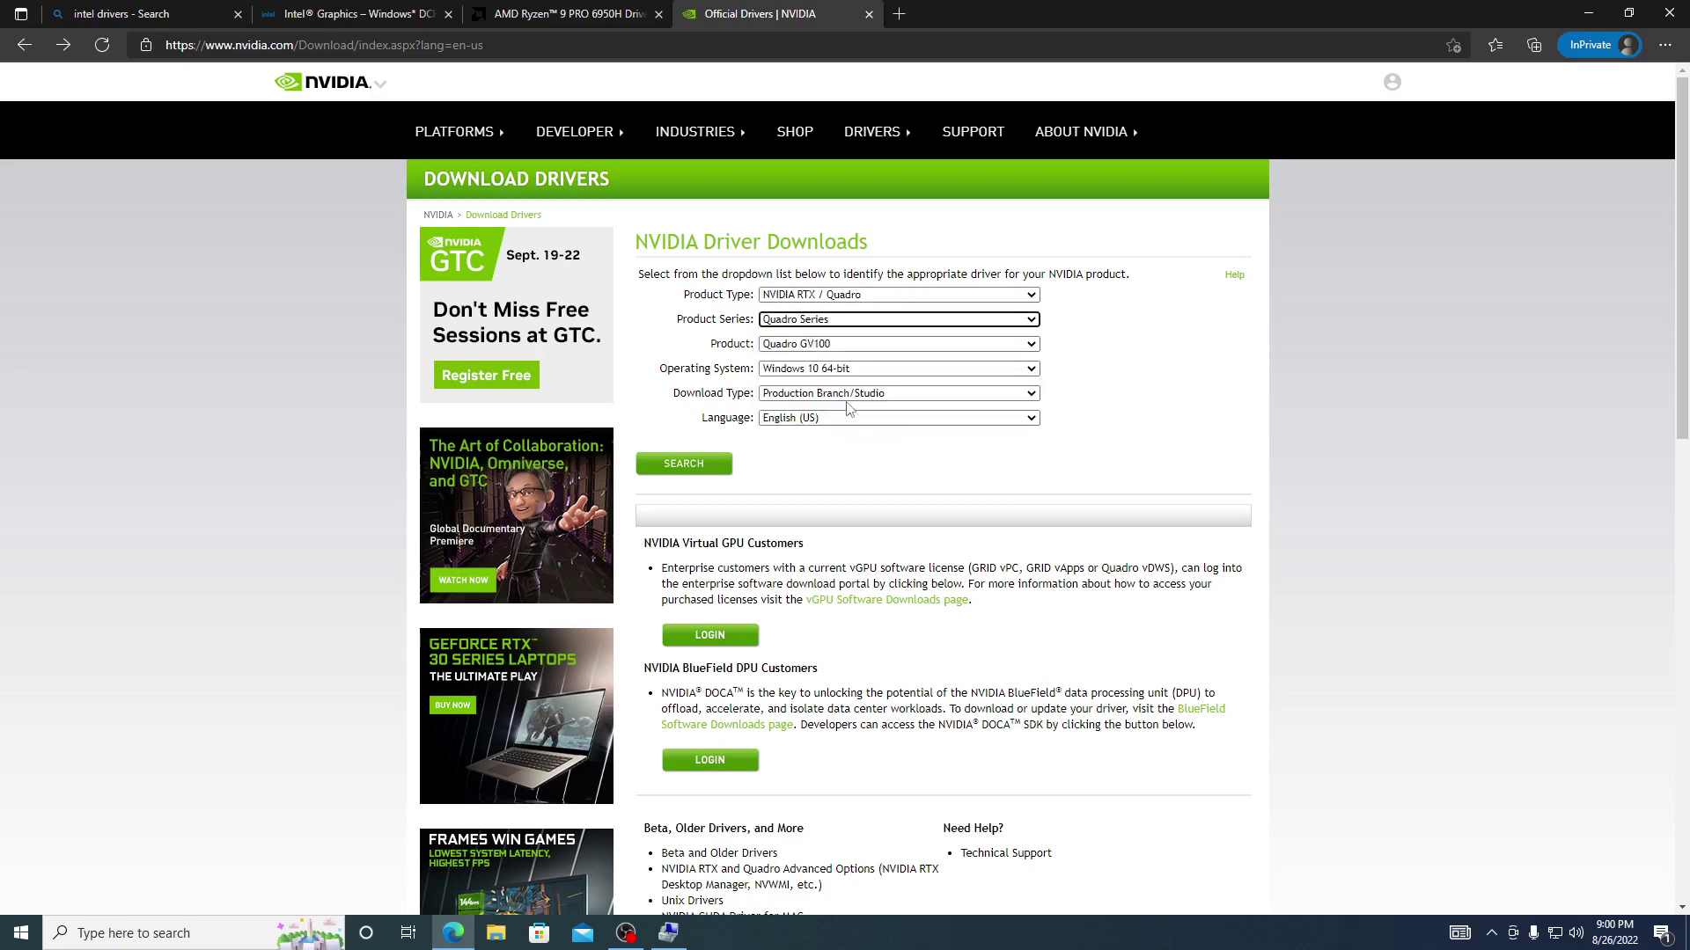
Step: Set the driver search to product Quadro K2000 and operating system Windows 10 64-bit
{"action": "left_click", "coordinate": [874, 350]}
{"action": "scroll", "coordinate": [859, 475], "scroll_direction": "down", "scroll_amount": 3}
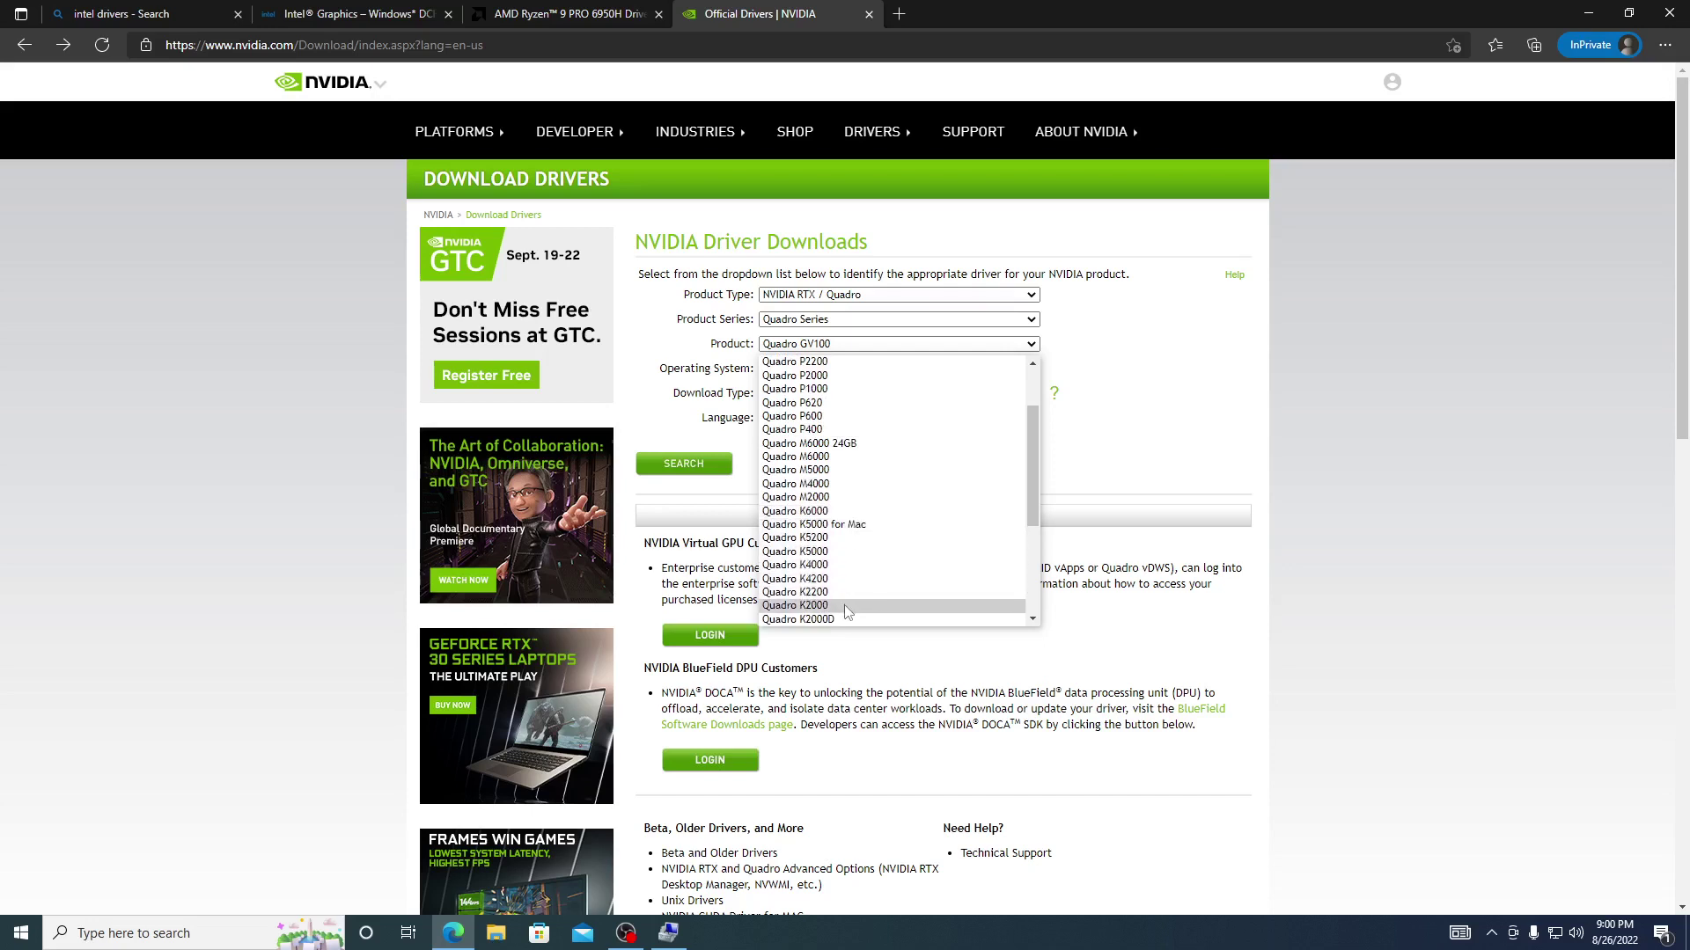
{"action": "left_click", "coordinate": [847, 605]}
{"action": "left_click", "coordinate": [836, 368]}
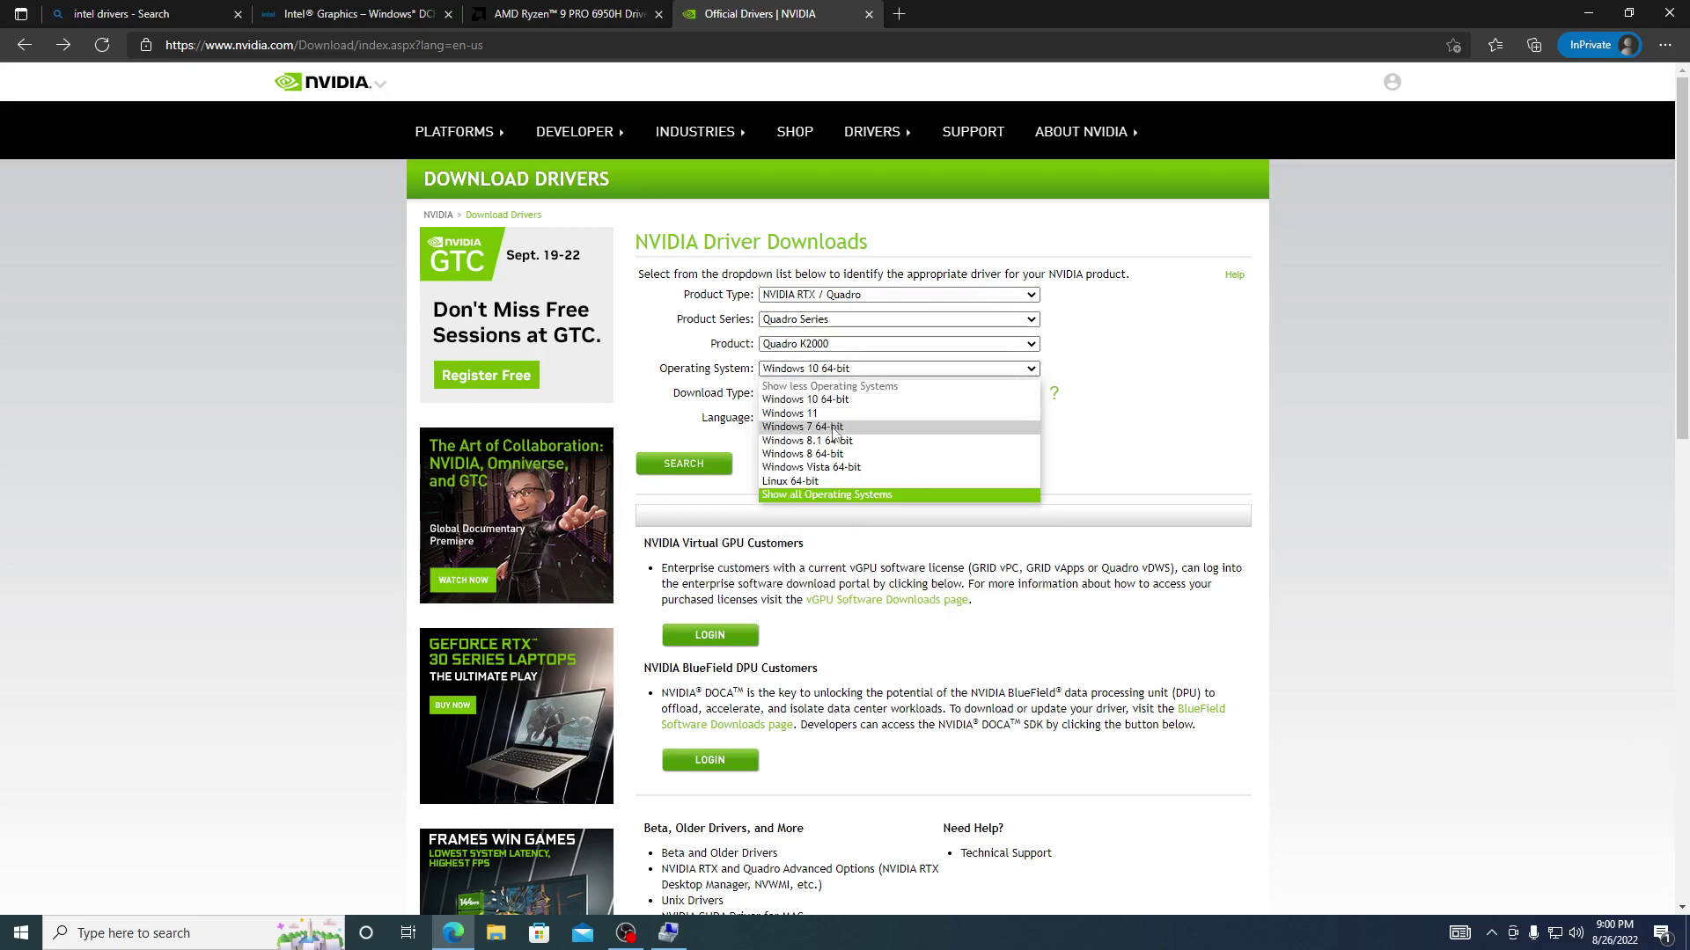
{"action": "left_click", "coordinate": [834, 400]}
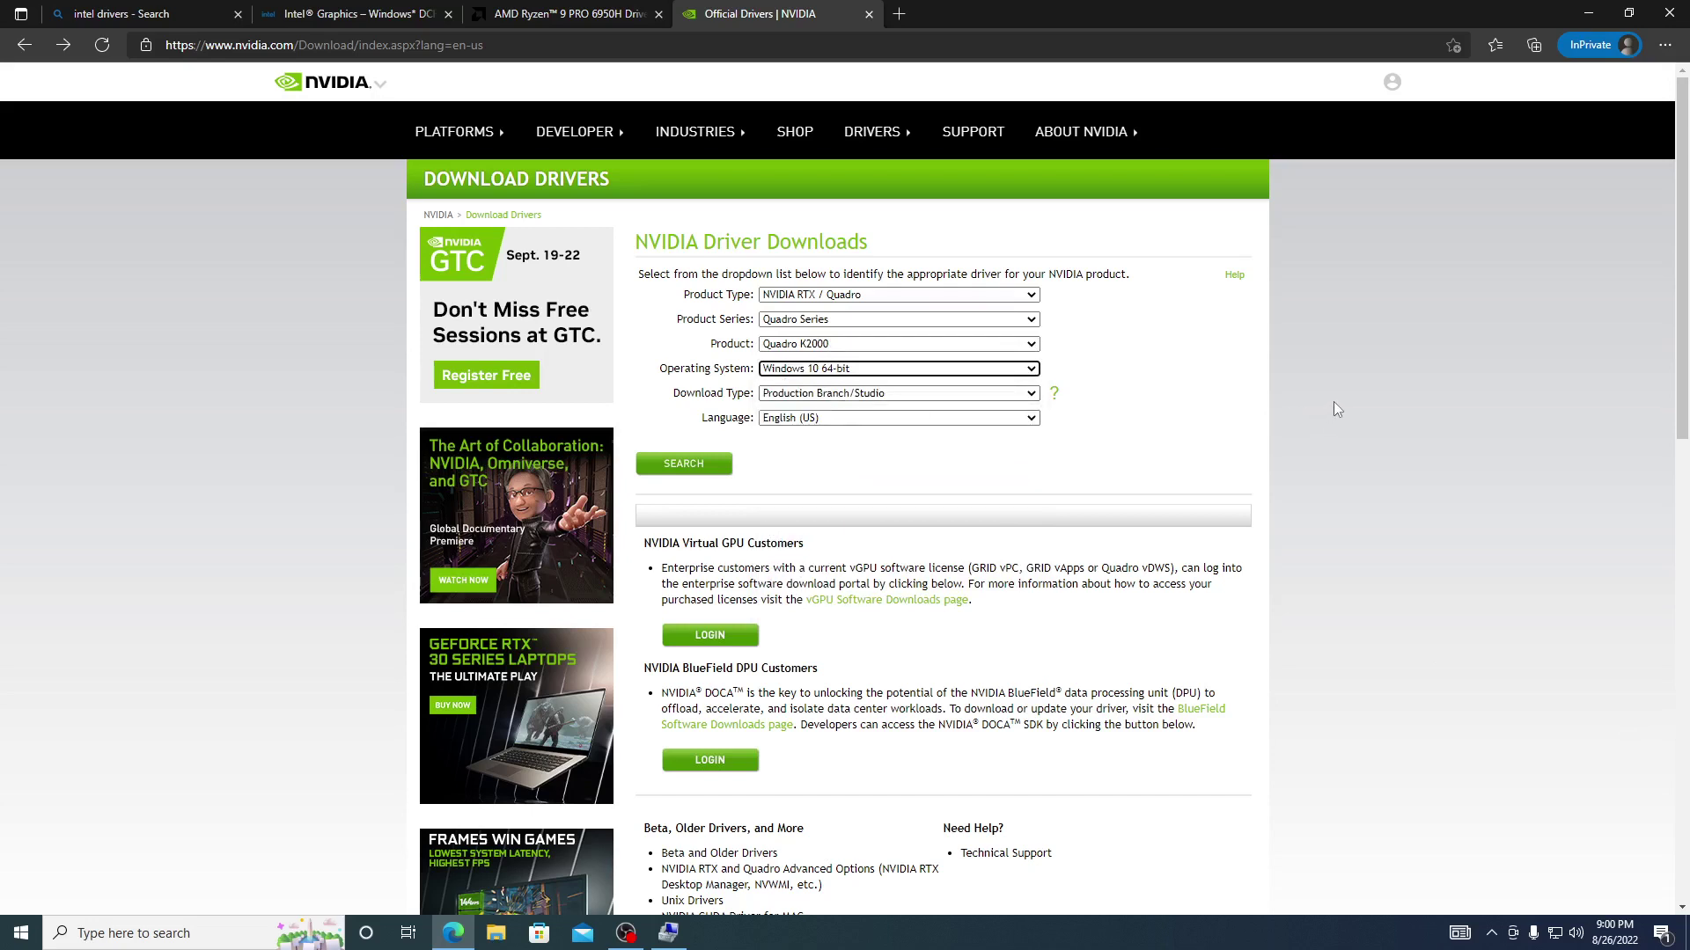
{"action": "left_click", "coordinate": [830, 370]}
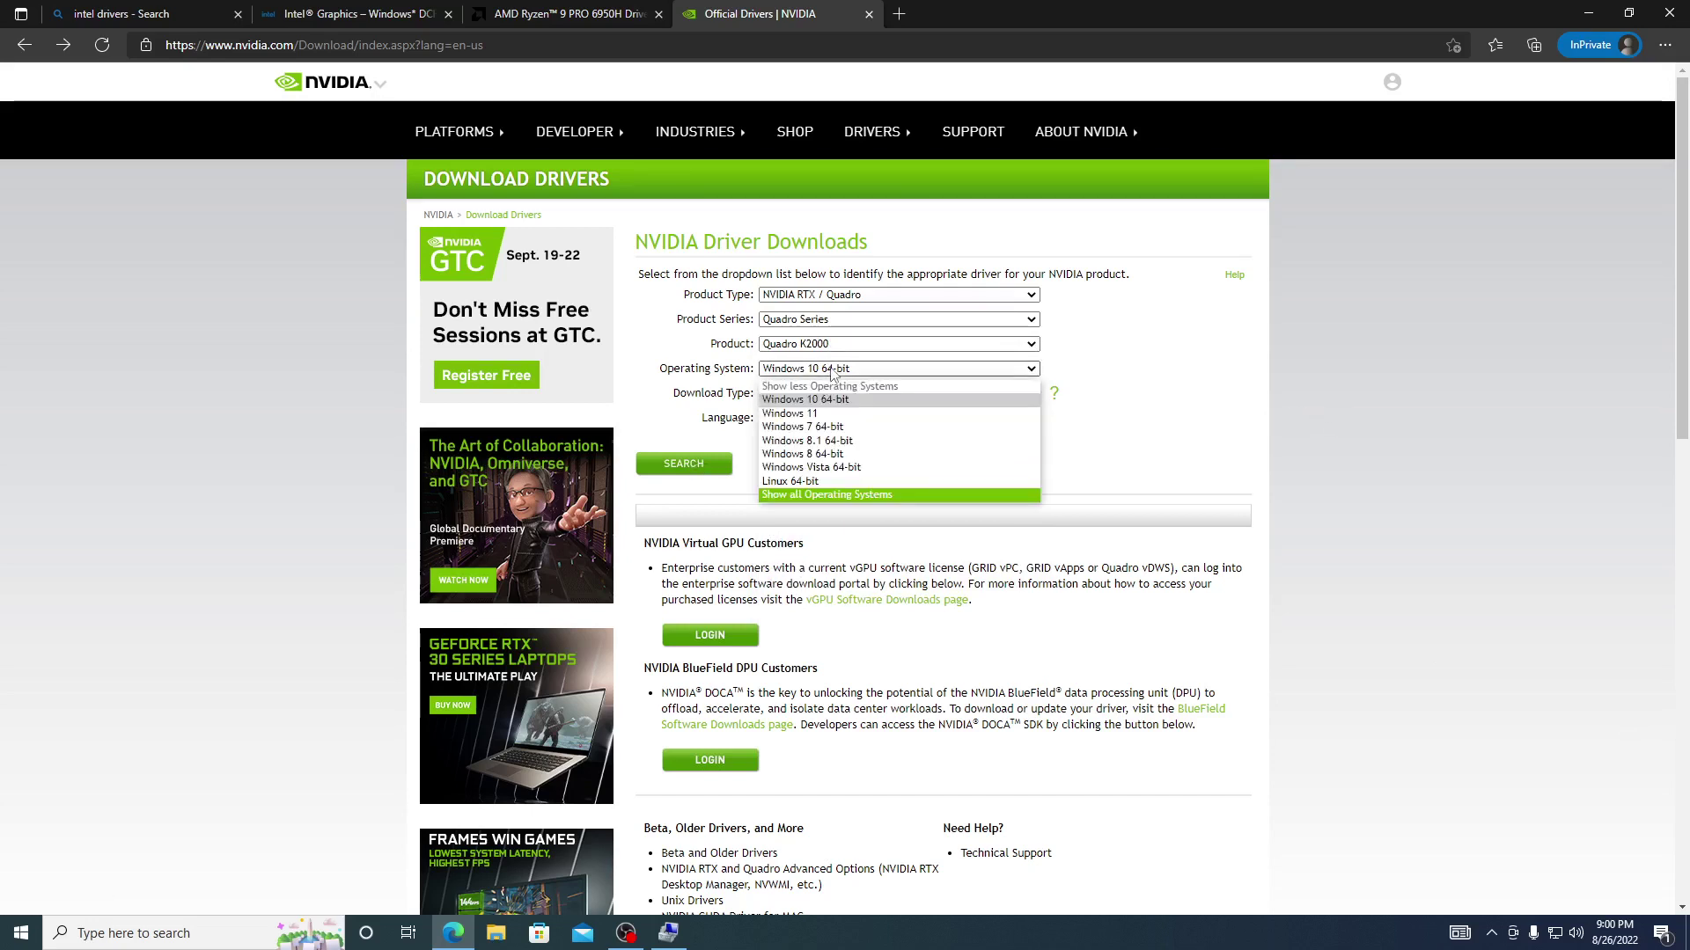
{"action": "left_click", "coordinate": [832, 373]}
{"action": "left_click", "coordinate": [835, 372]}
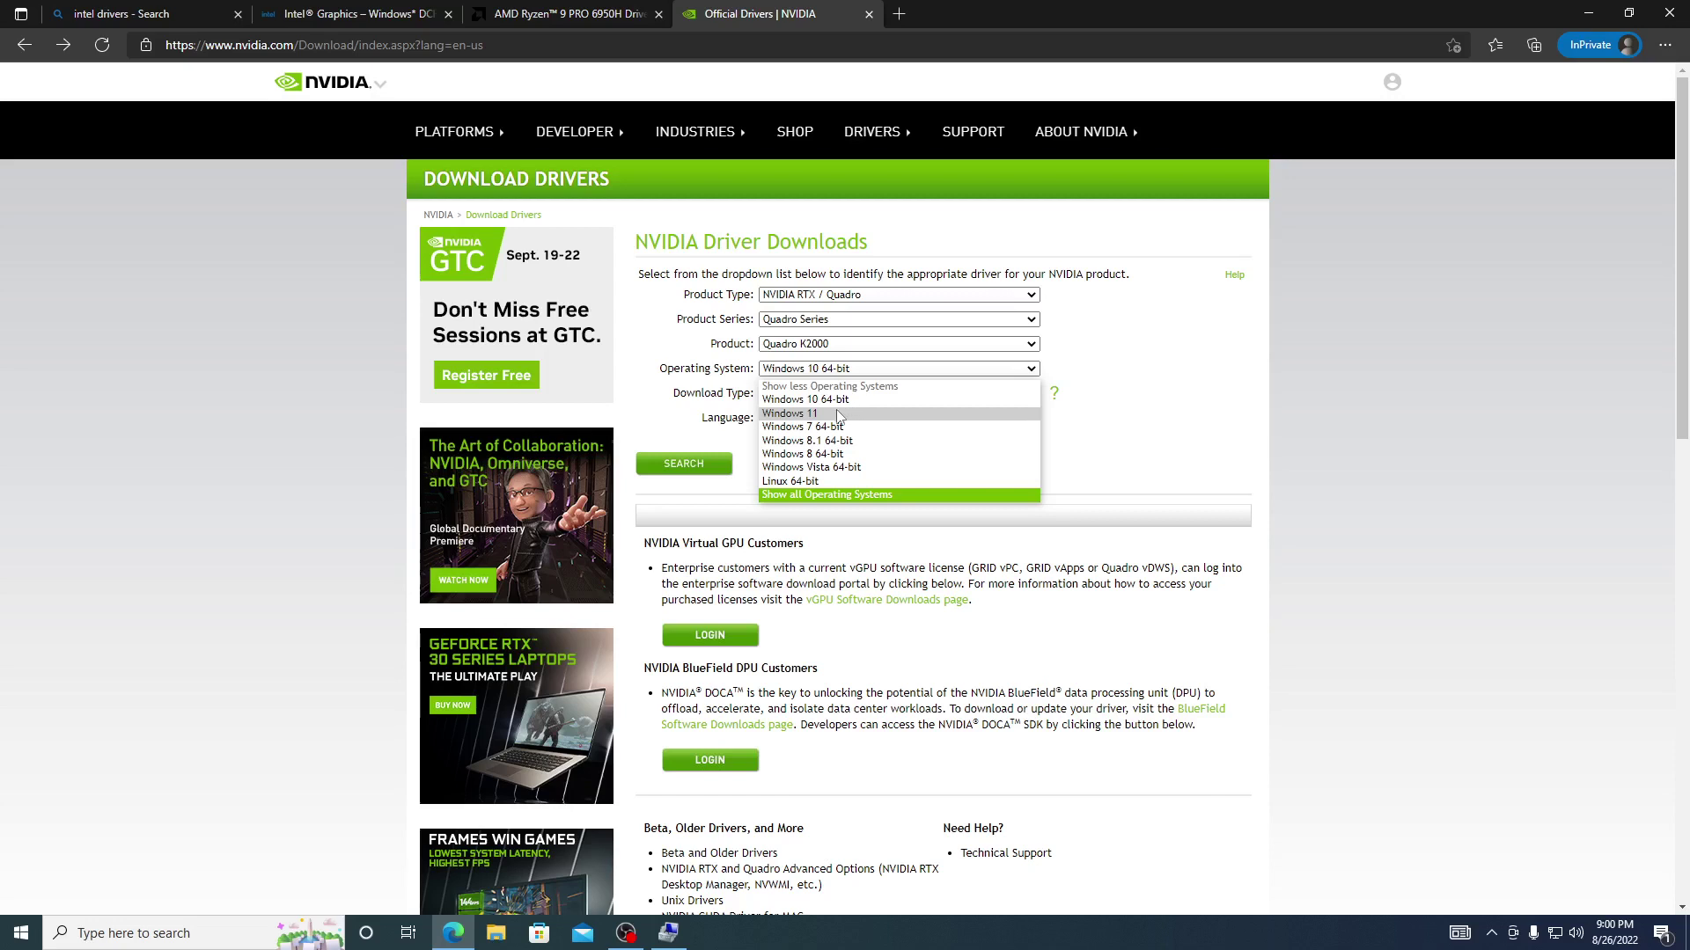
{"action": "left_click", "coordinate": [805, 399]}
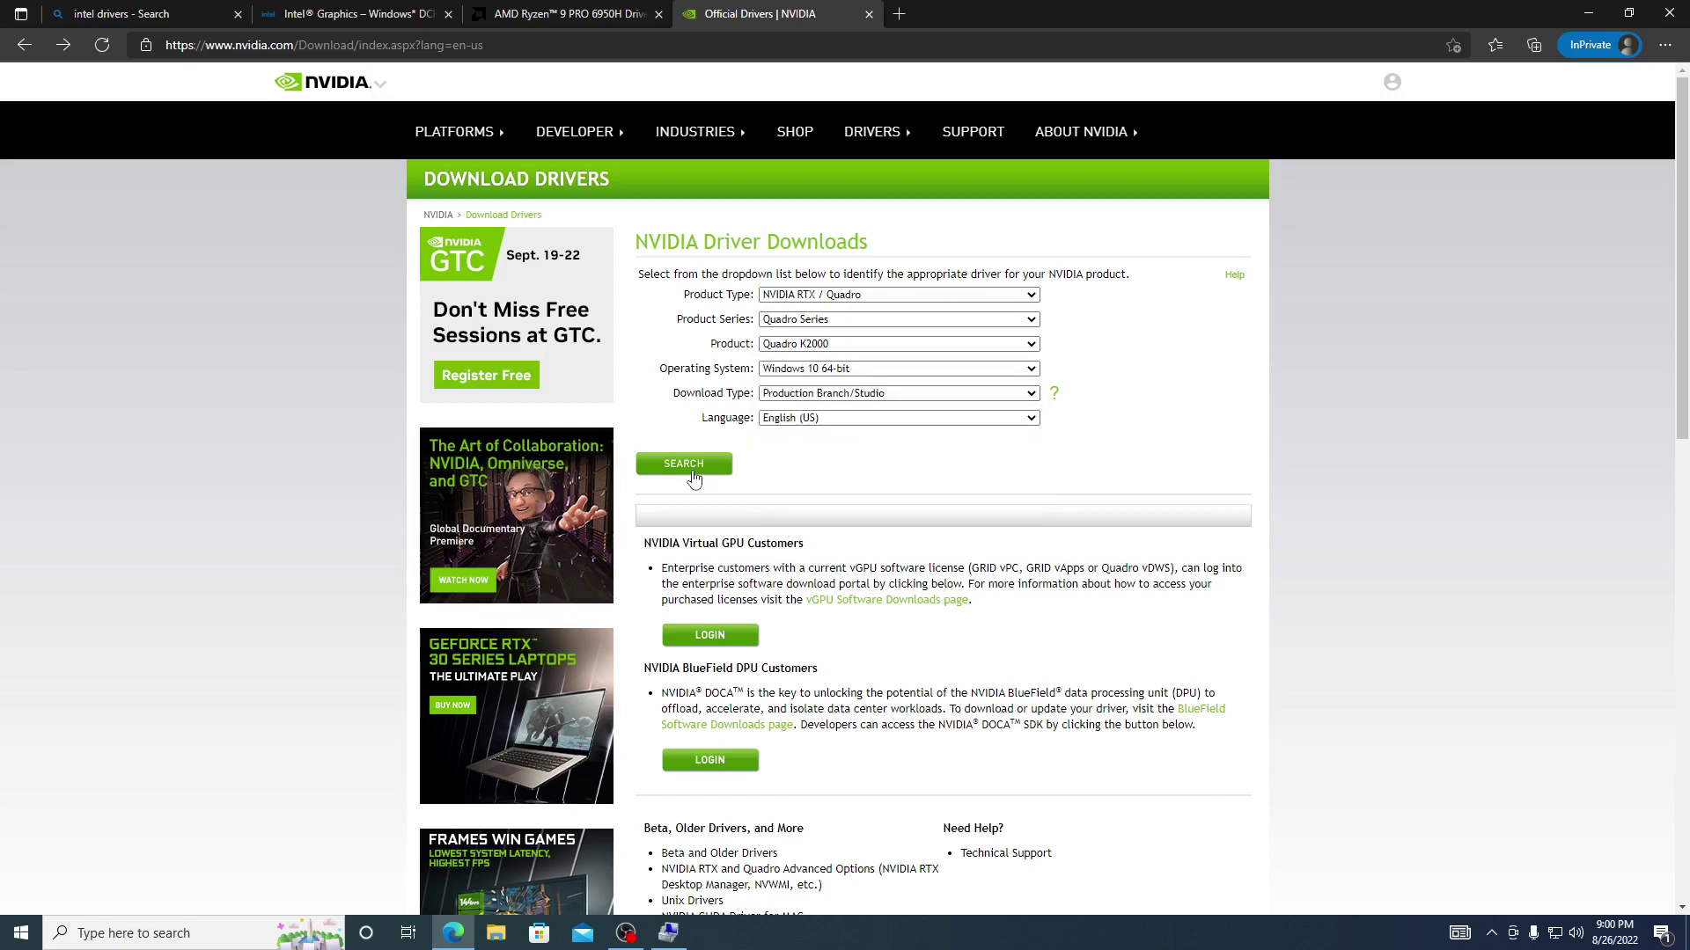
Step: Search for the matching Quadro K2000 driver, accept the download terms and download the installer
{"action": "left_click", "coordinate": [693, 476]}
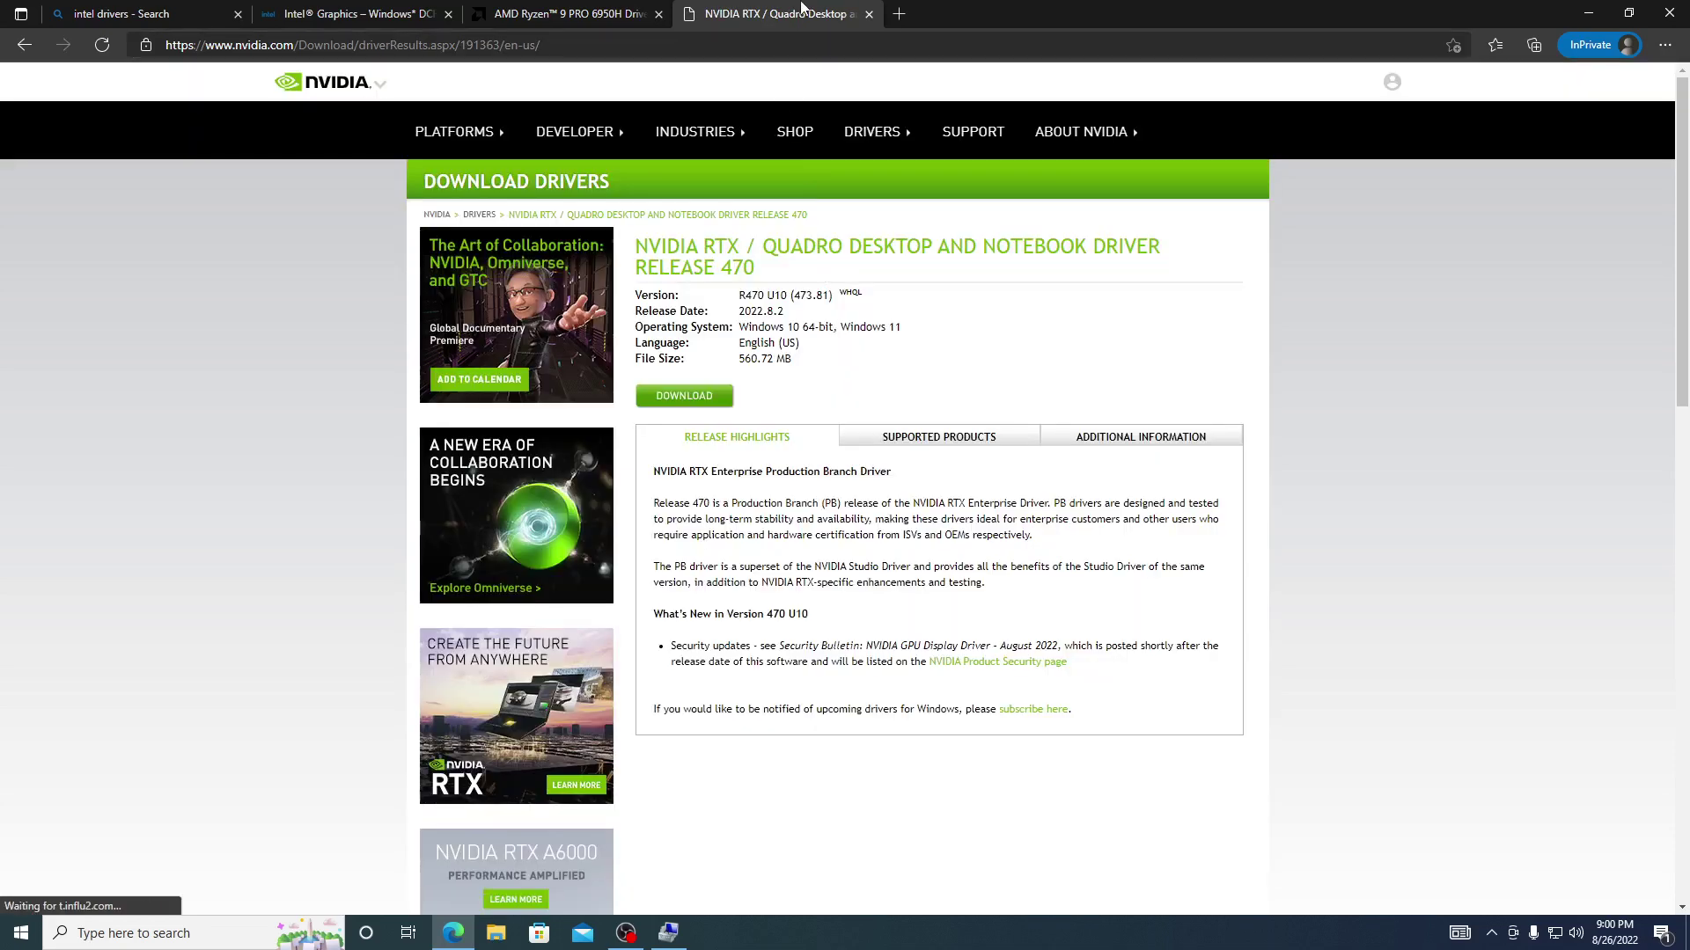
{"action": "left_click", "coordinate": [676, 400]}
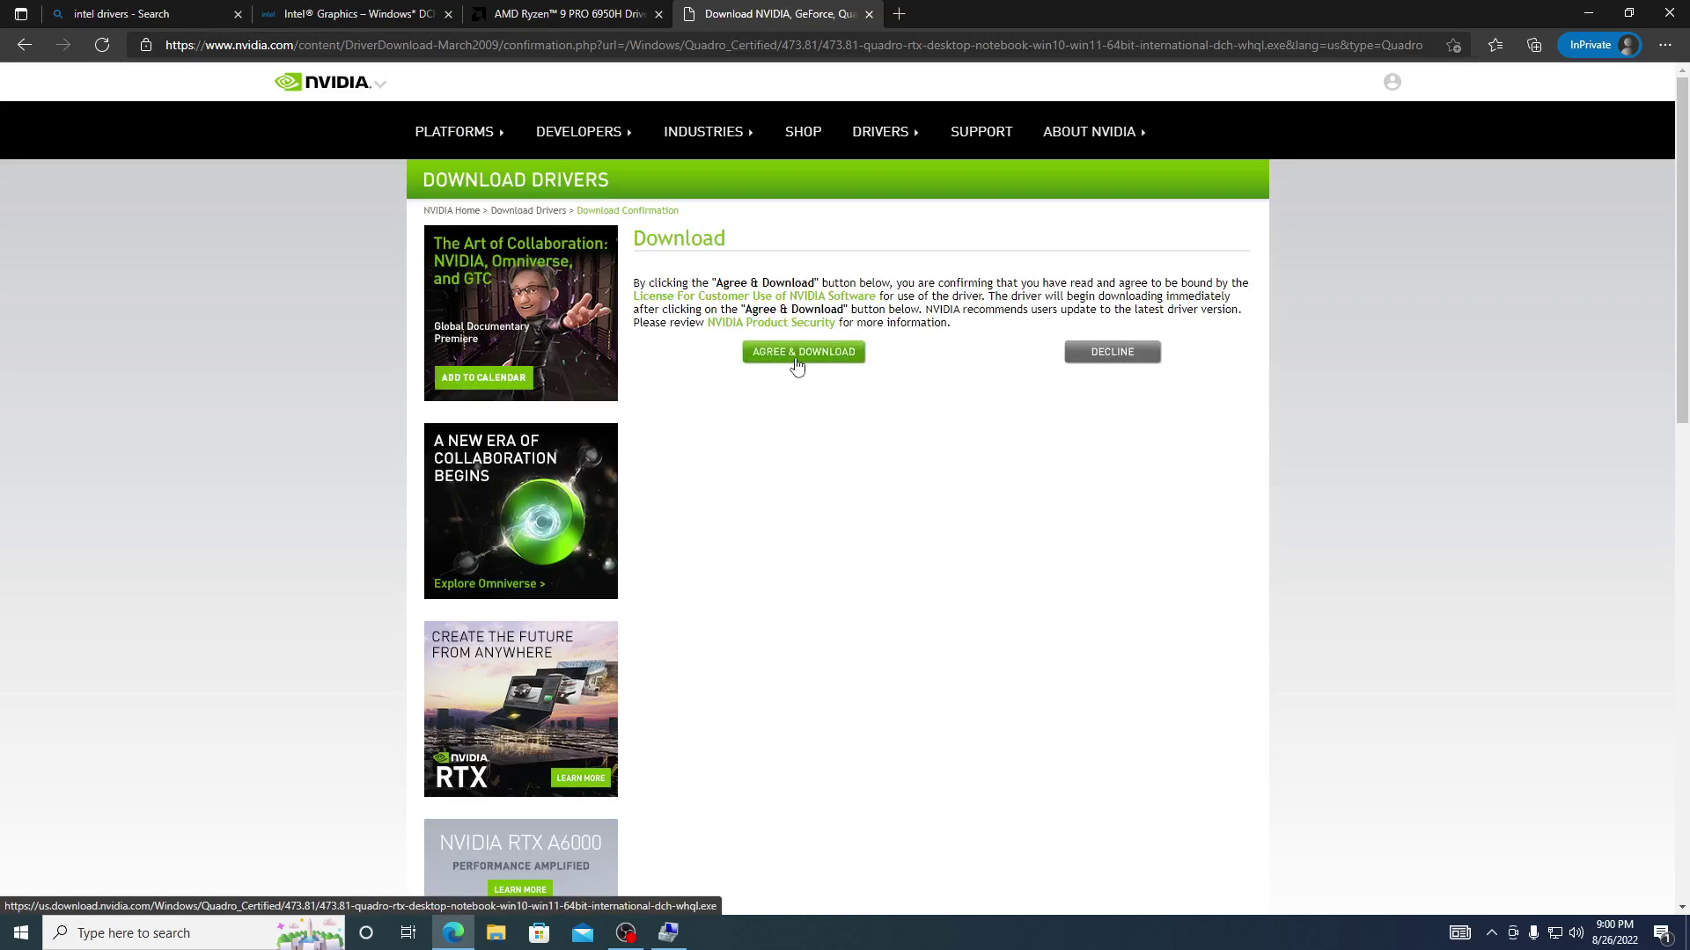
{"action": "left_click", "coordinate": [796, 354]}
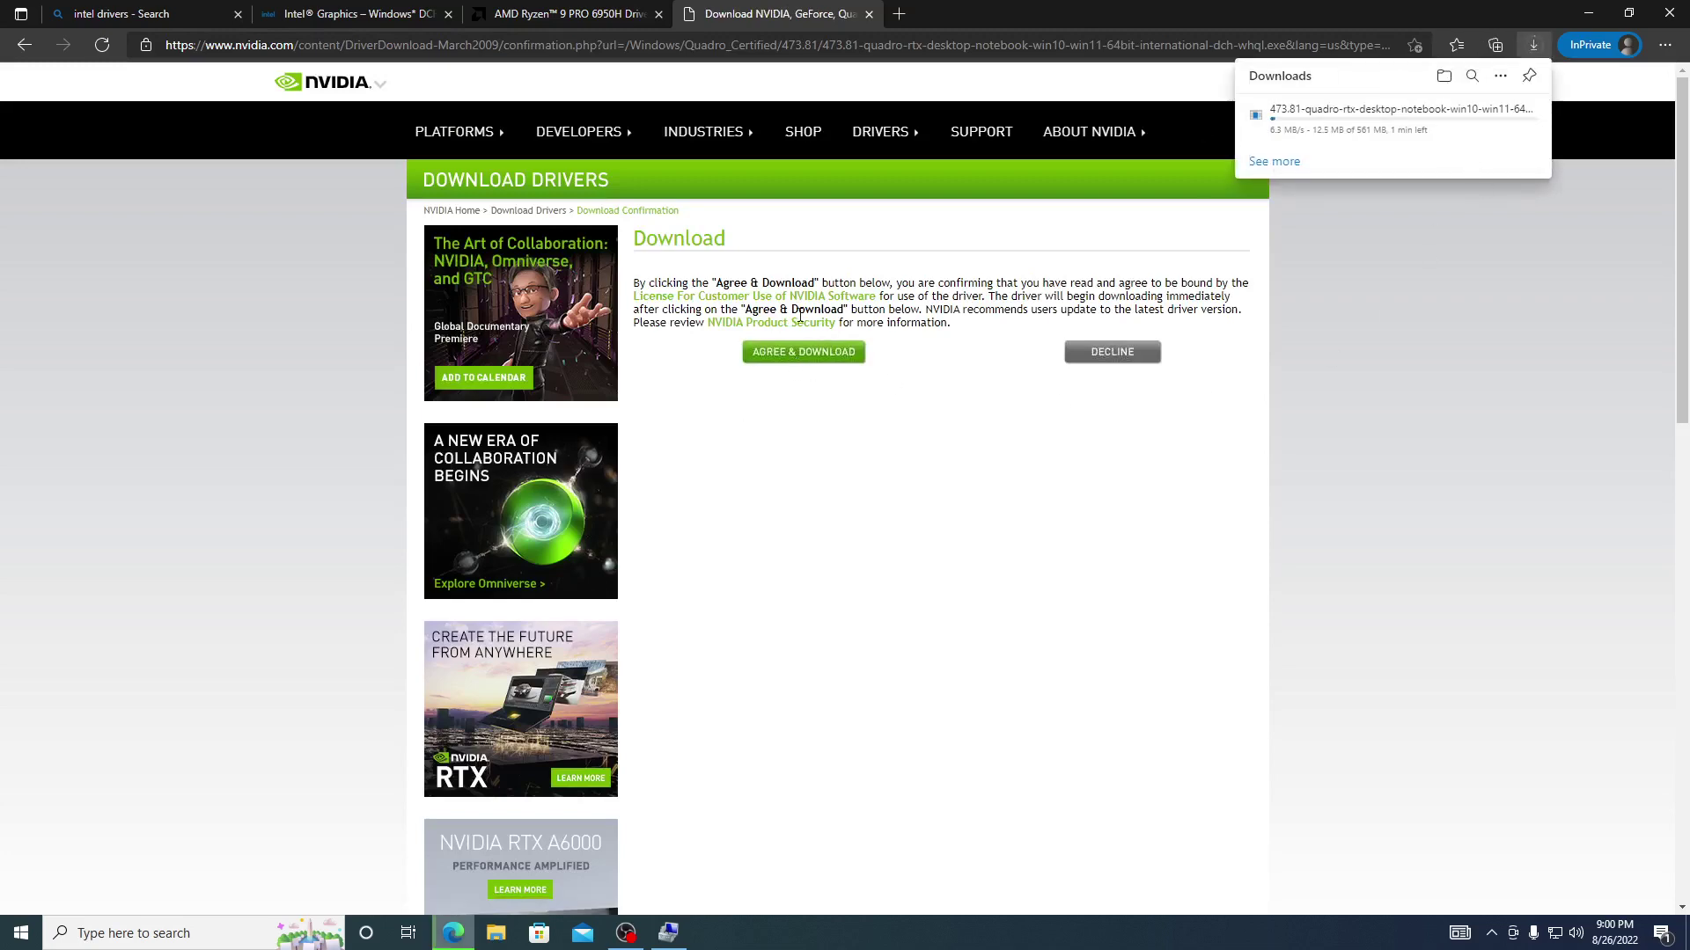
Step: Return to the NVIDIA driver search form and compare its selected product with the graphics card properties in Device Manager, placing both windows side by side
{"action": "left_click", "coordinate": [25, 45]}
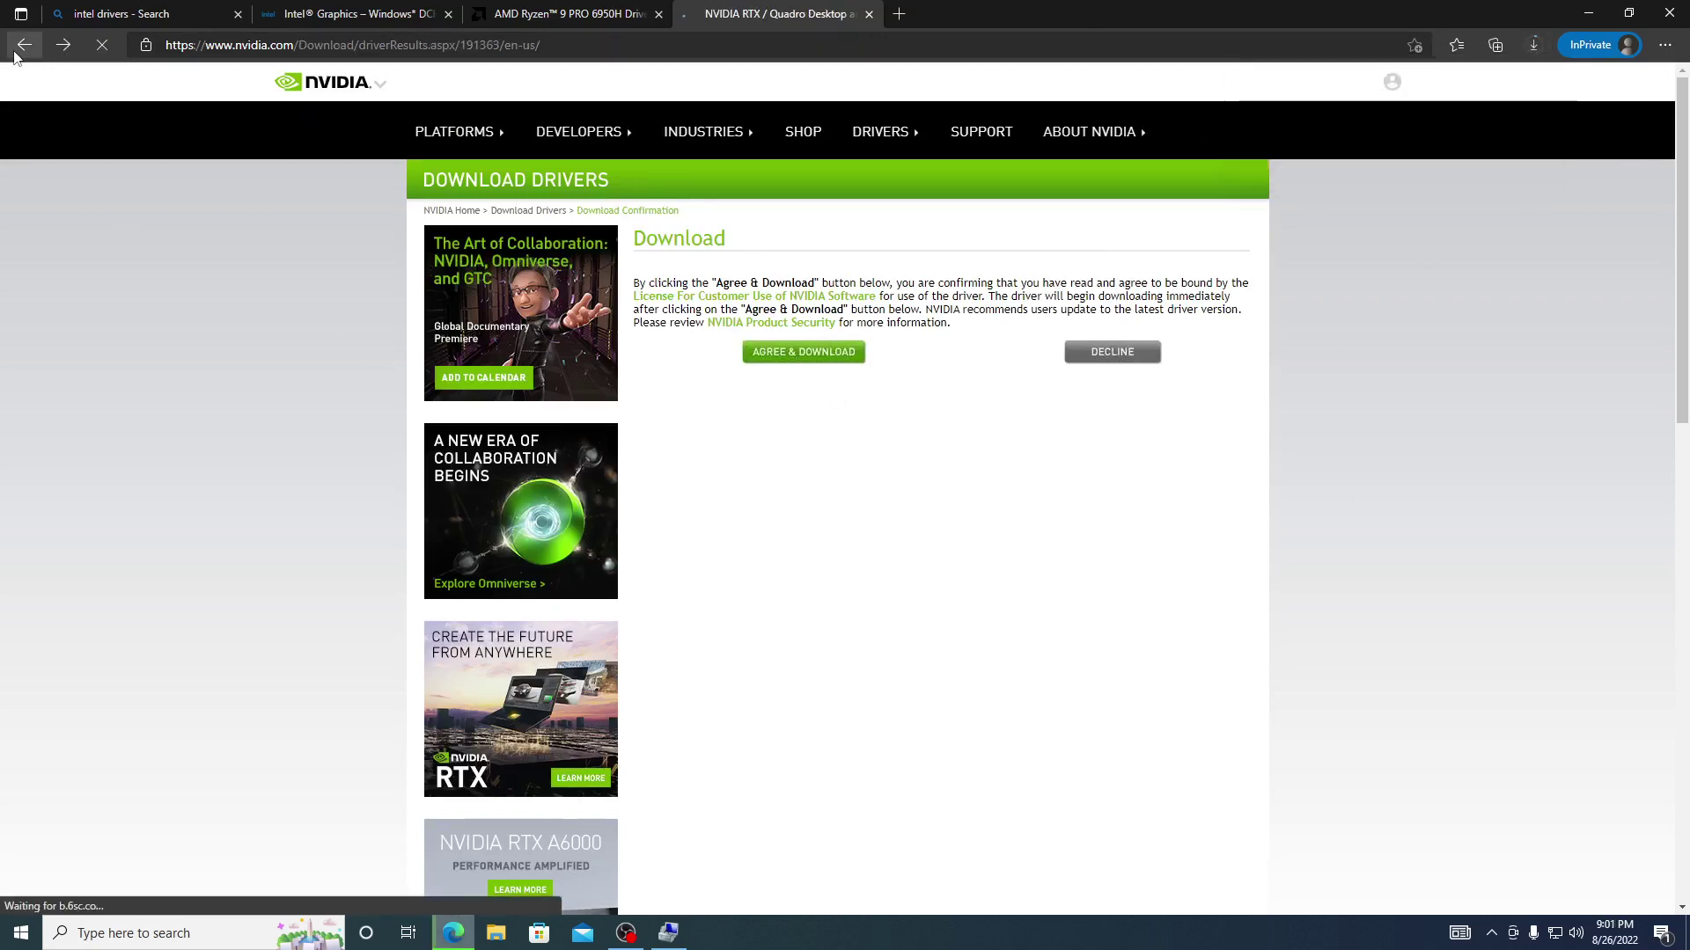
{"action": "left_click", "coordinate": [25, 45]}
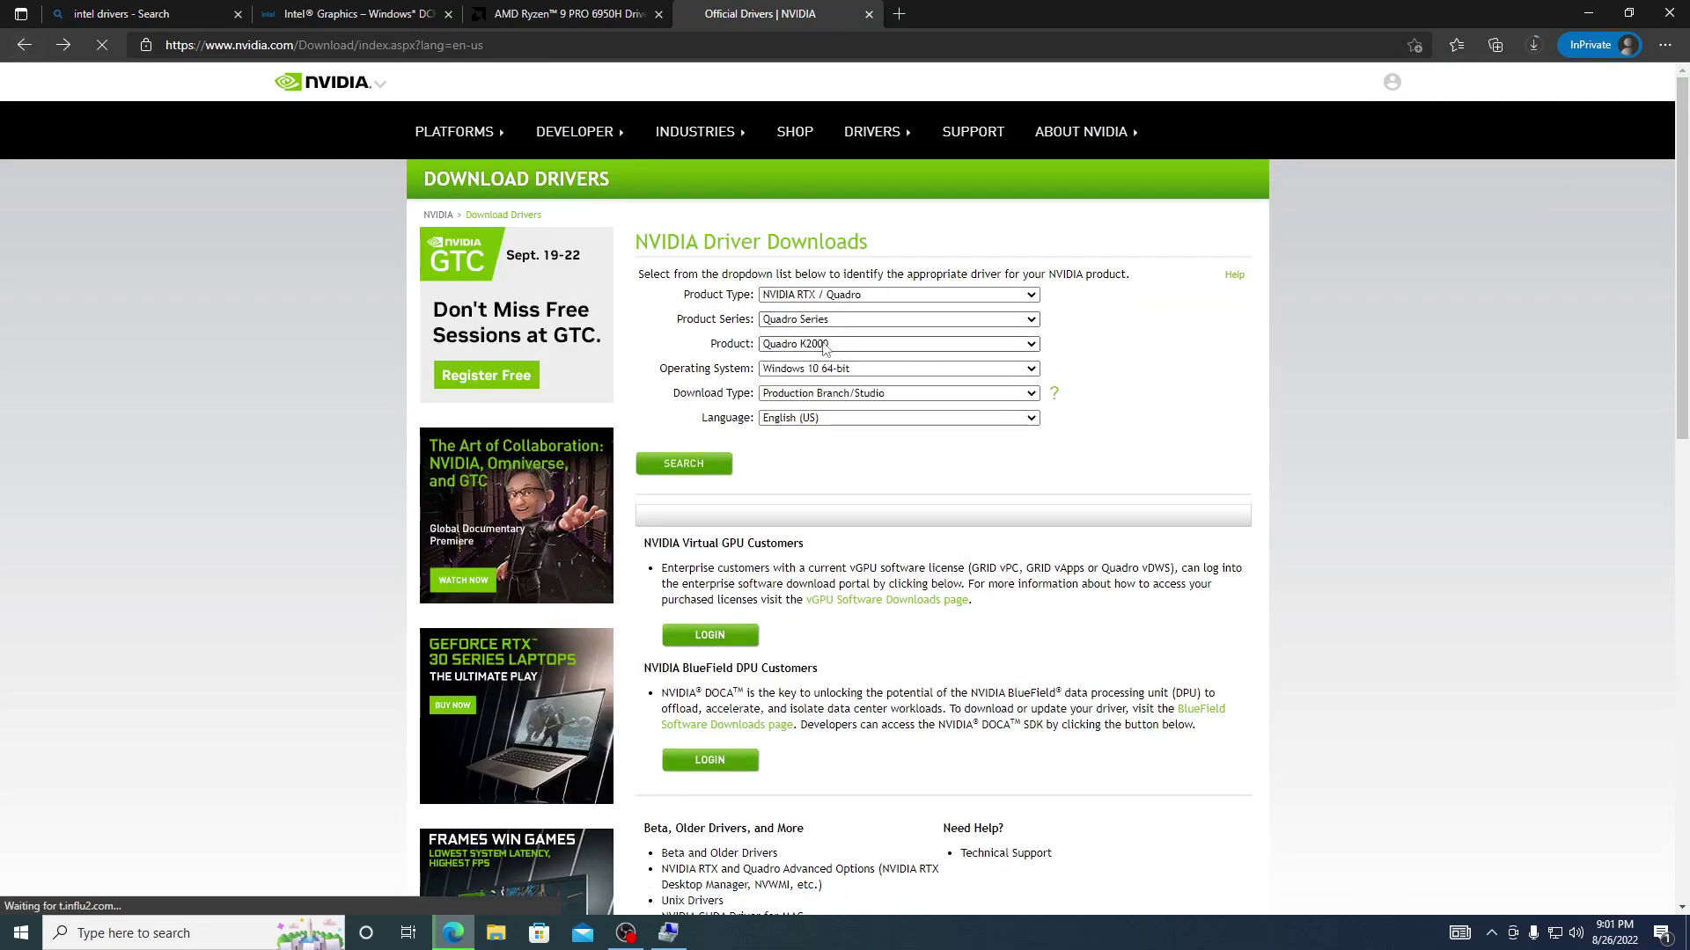
{"action": "left_click", "coordinate": [825, 346]}
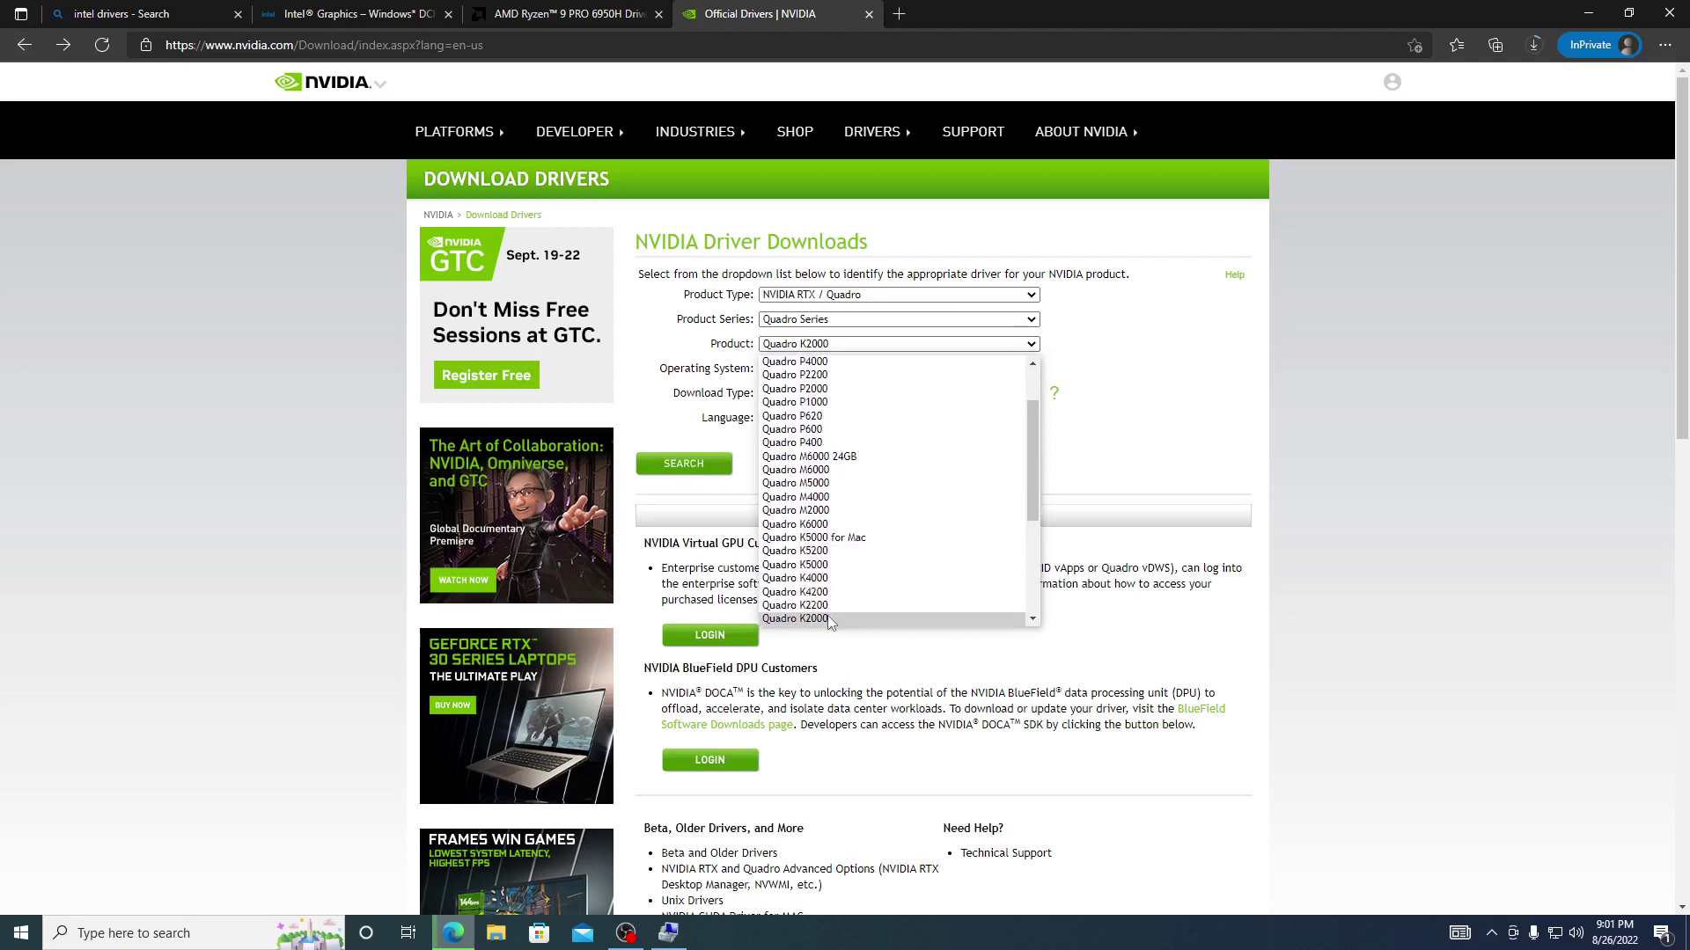
{"action": "scroll", "coordinate": [830, 621], "scroll_direction": "down", "scroll_amount": 1}
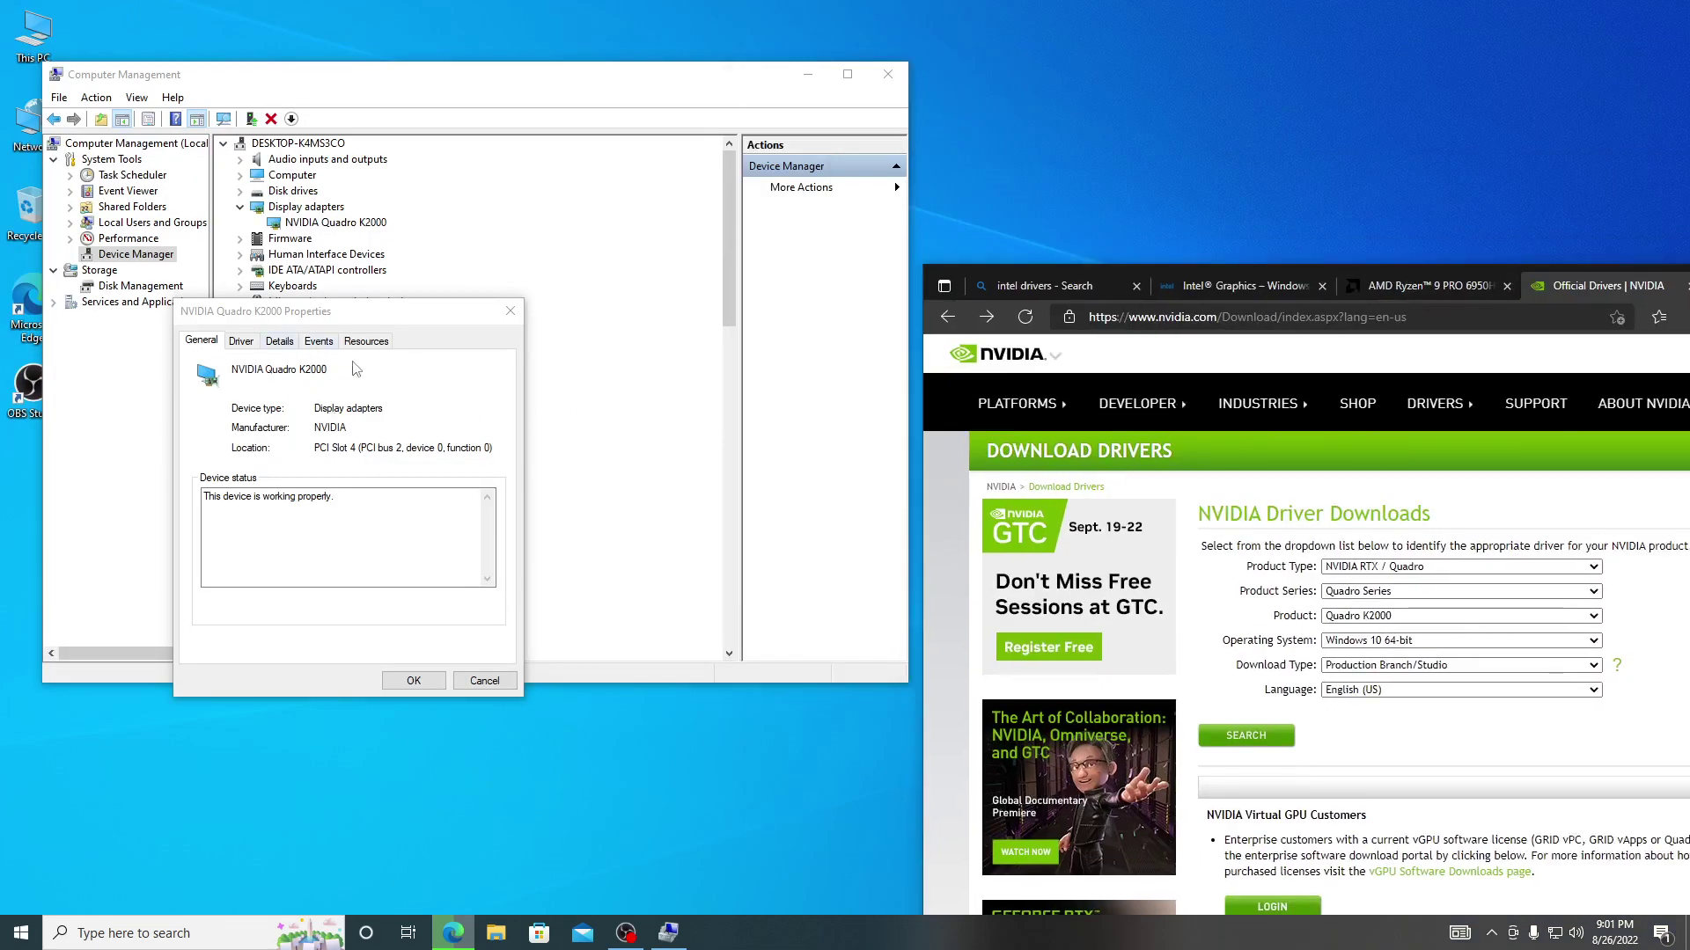
{"action": "left_click", "coordinate": [253, 366]}
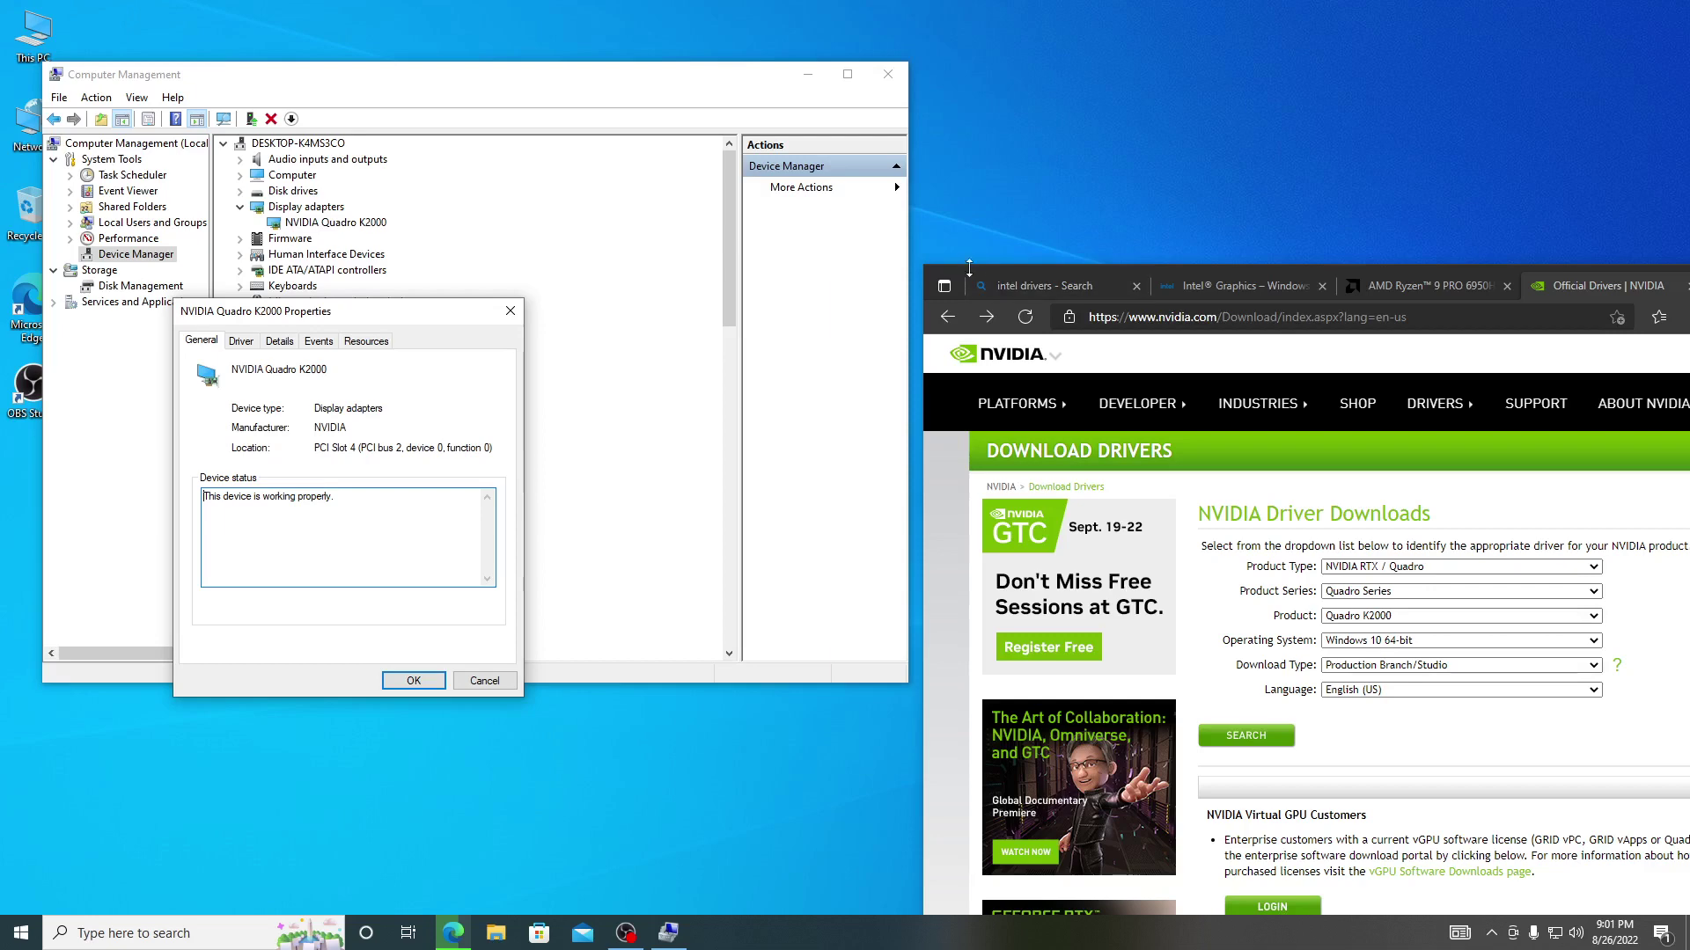
{"action": "left_click_drag", "start_coordinate": [969, 266], "coordinate": [629, 69]}
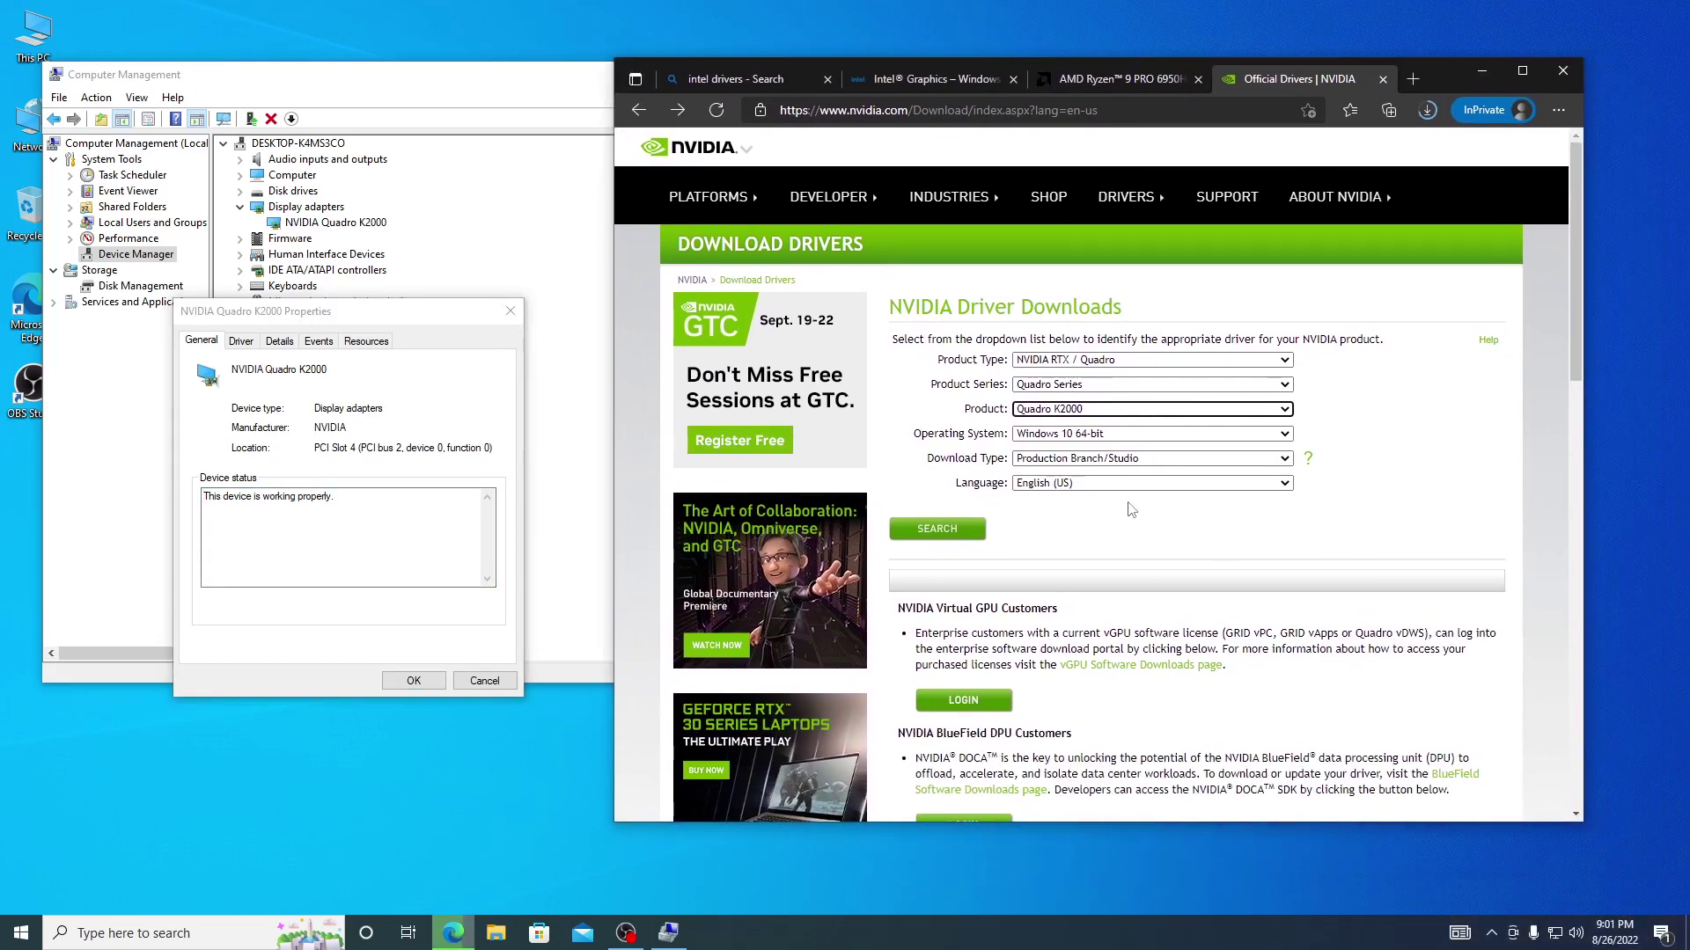
{"action": "left_click_drag", "start_coordinate": [1449, 83], "coordinate": [1427, 72]}
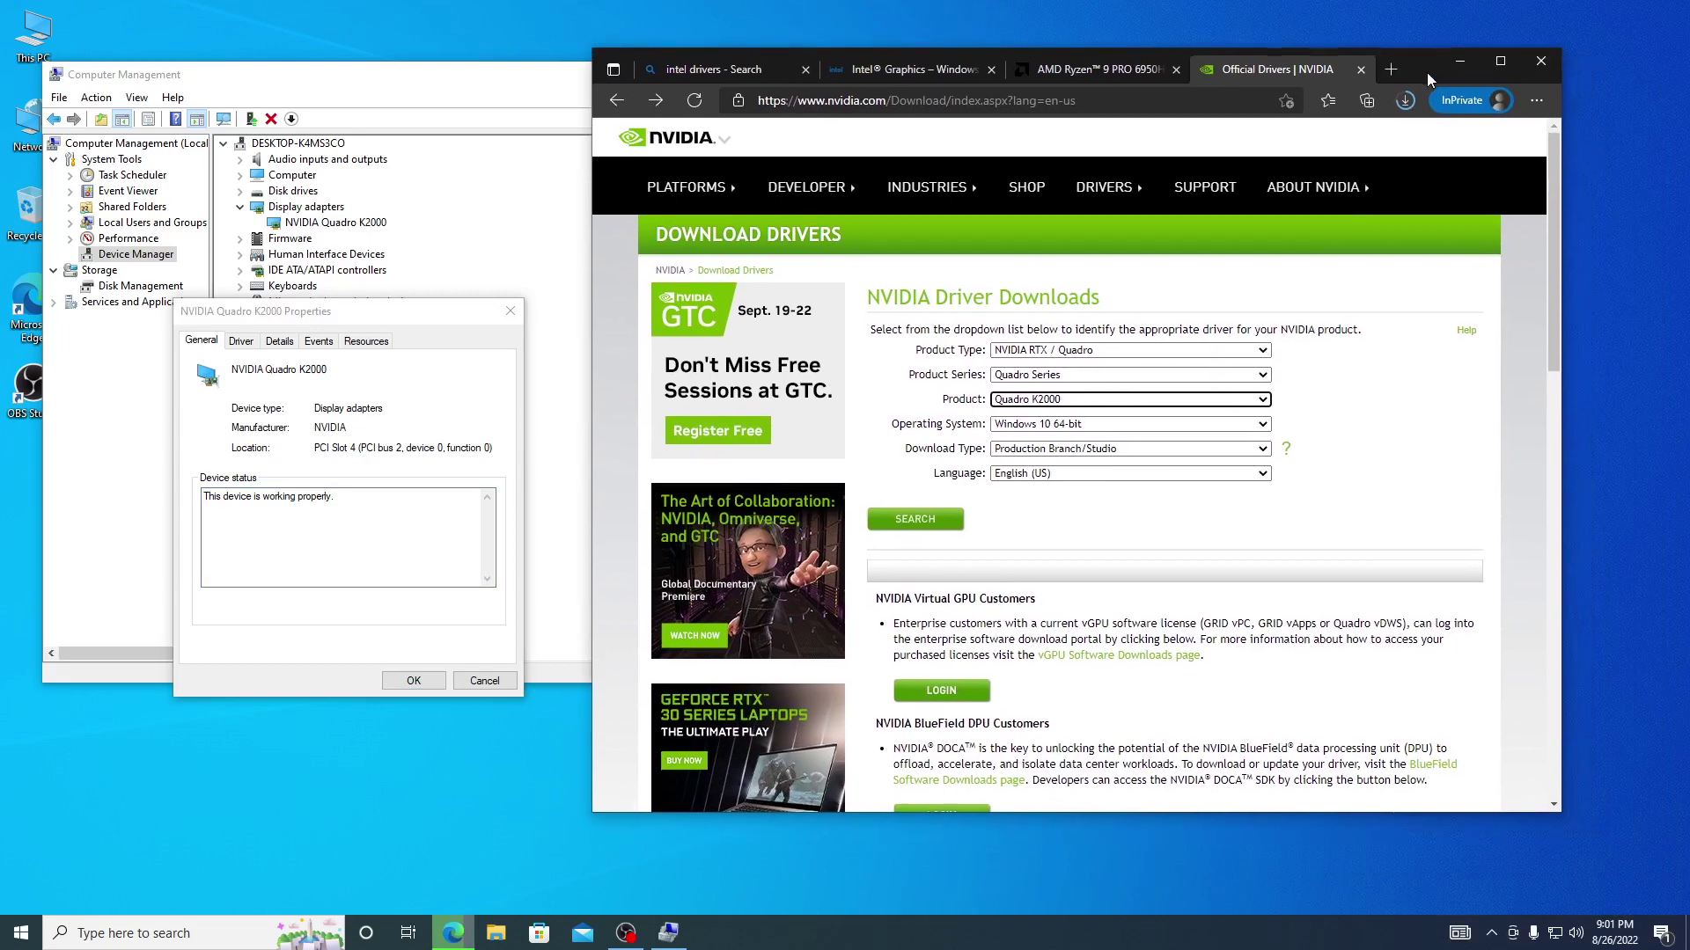
Step: Show the finished 473.81 Quadro driver download in its folder and open the installer
{"action": "left_click", "coordinate": [1405, 100]}
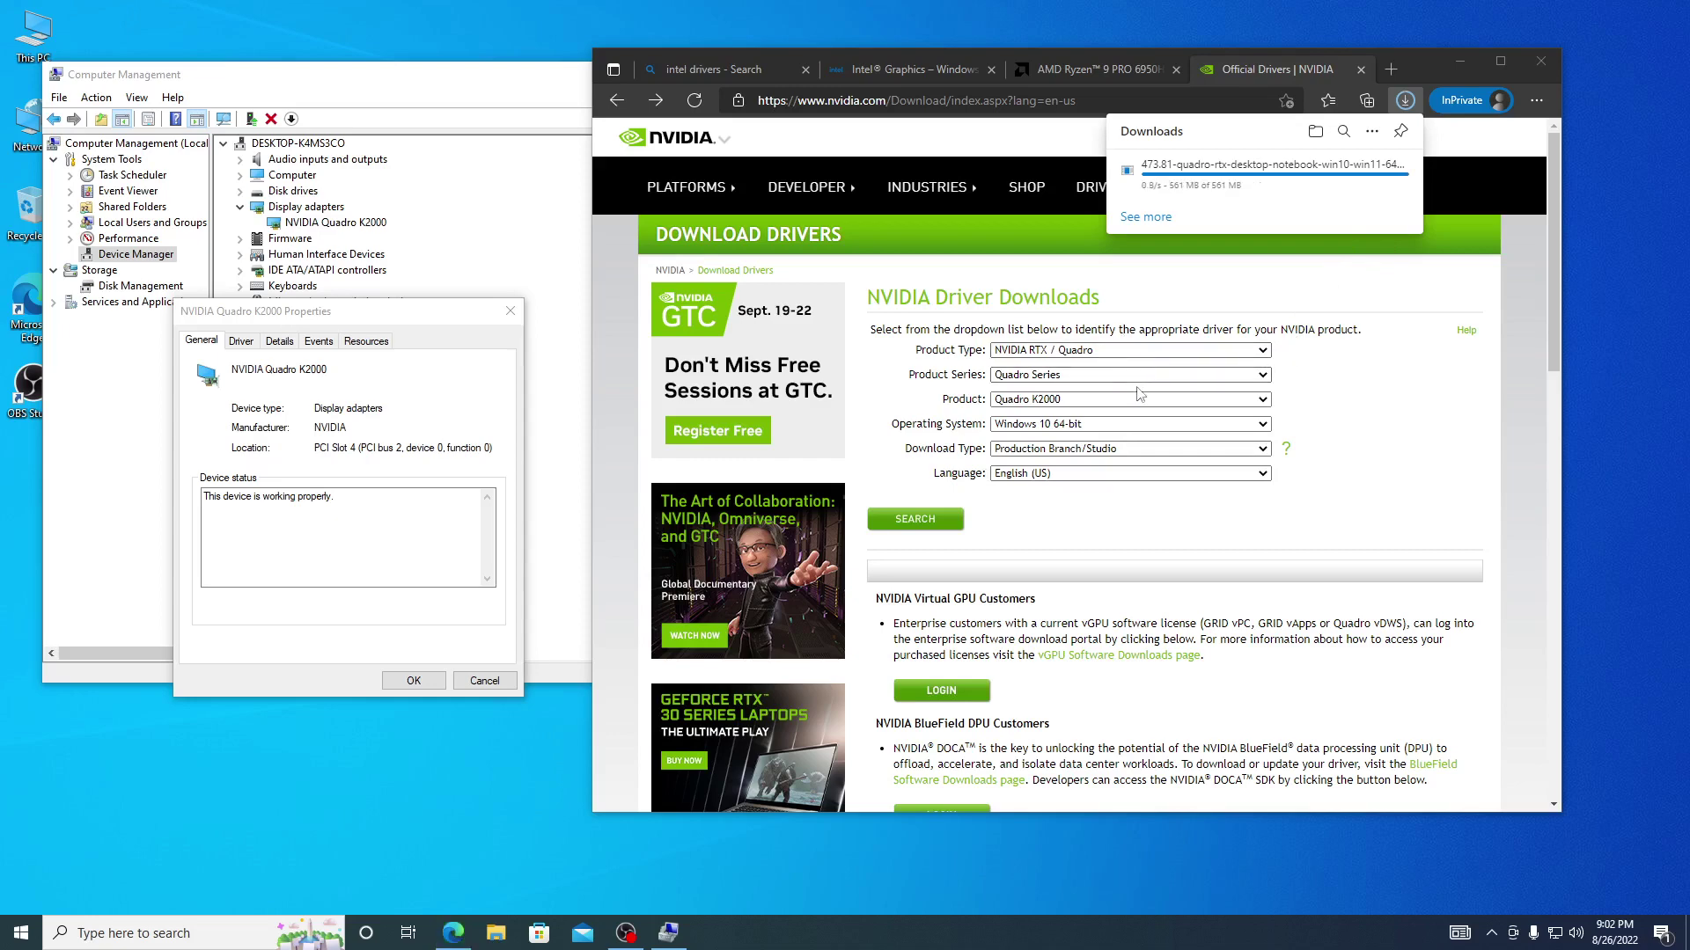
{"action": "mouse_move", "coordinate": [1261, 180]}
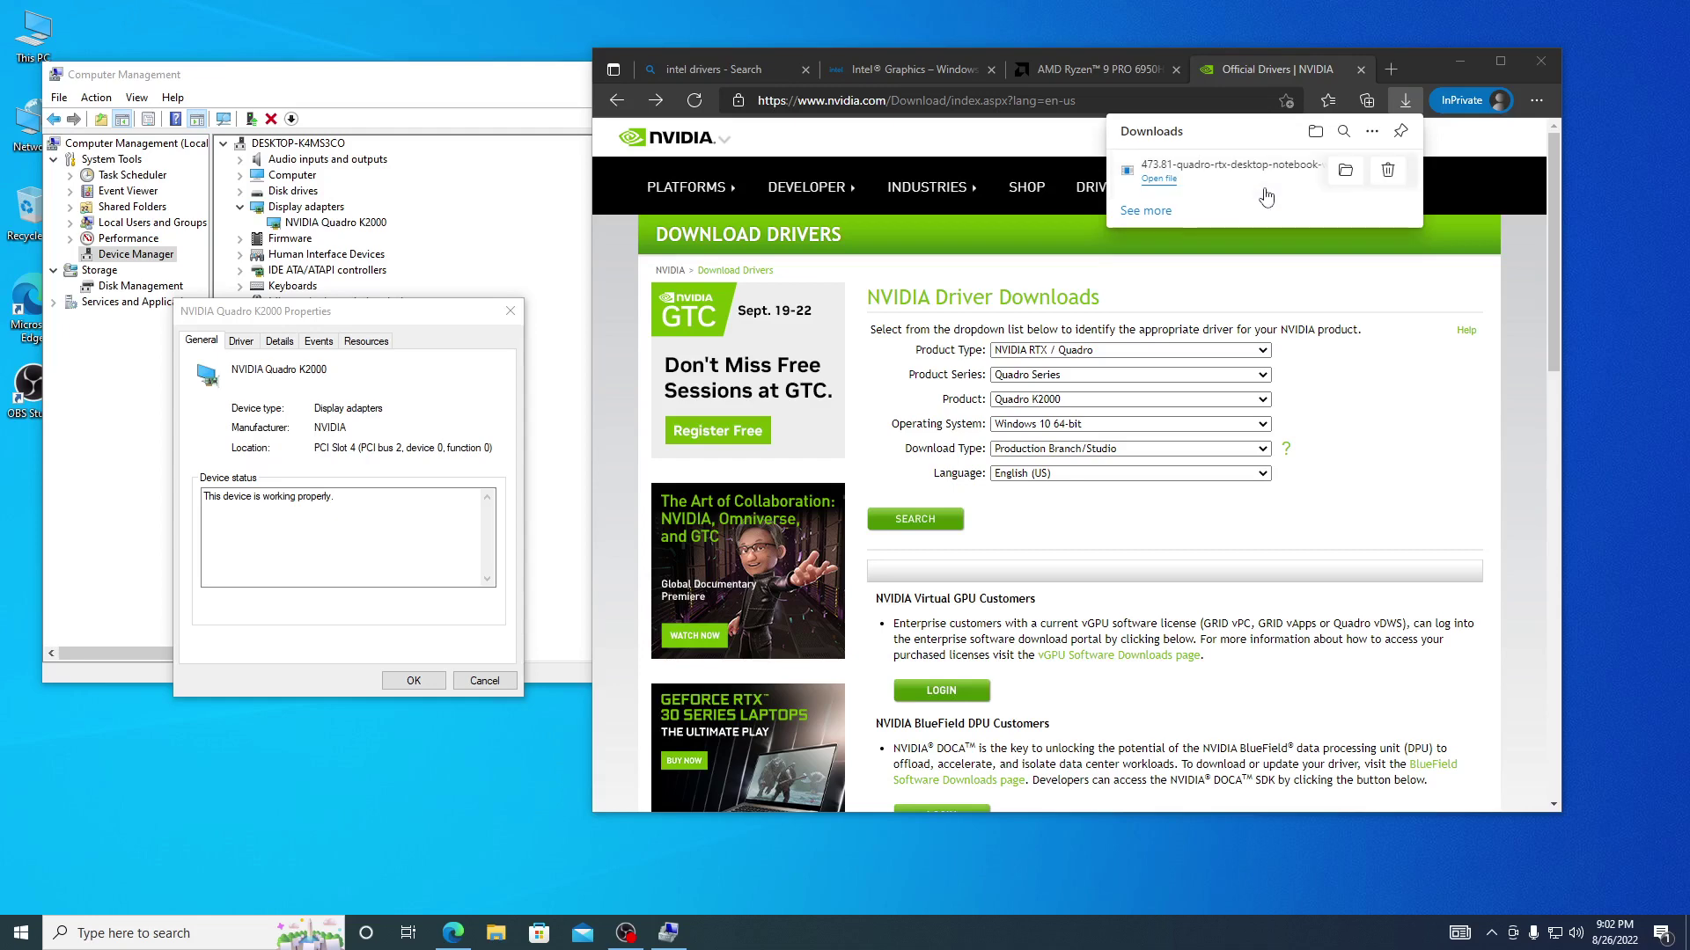
{"action": "left_click", "coordinate": [1351, 179]}
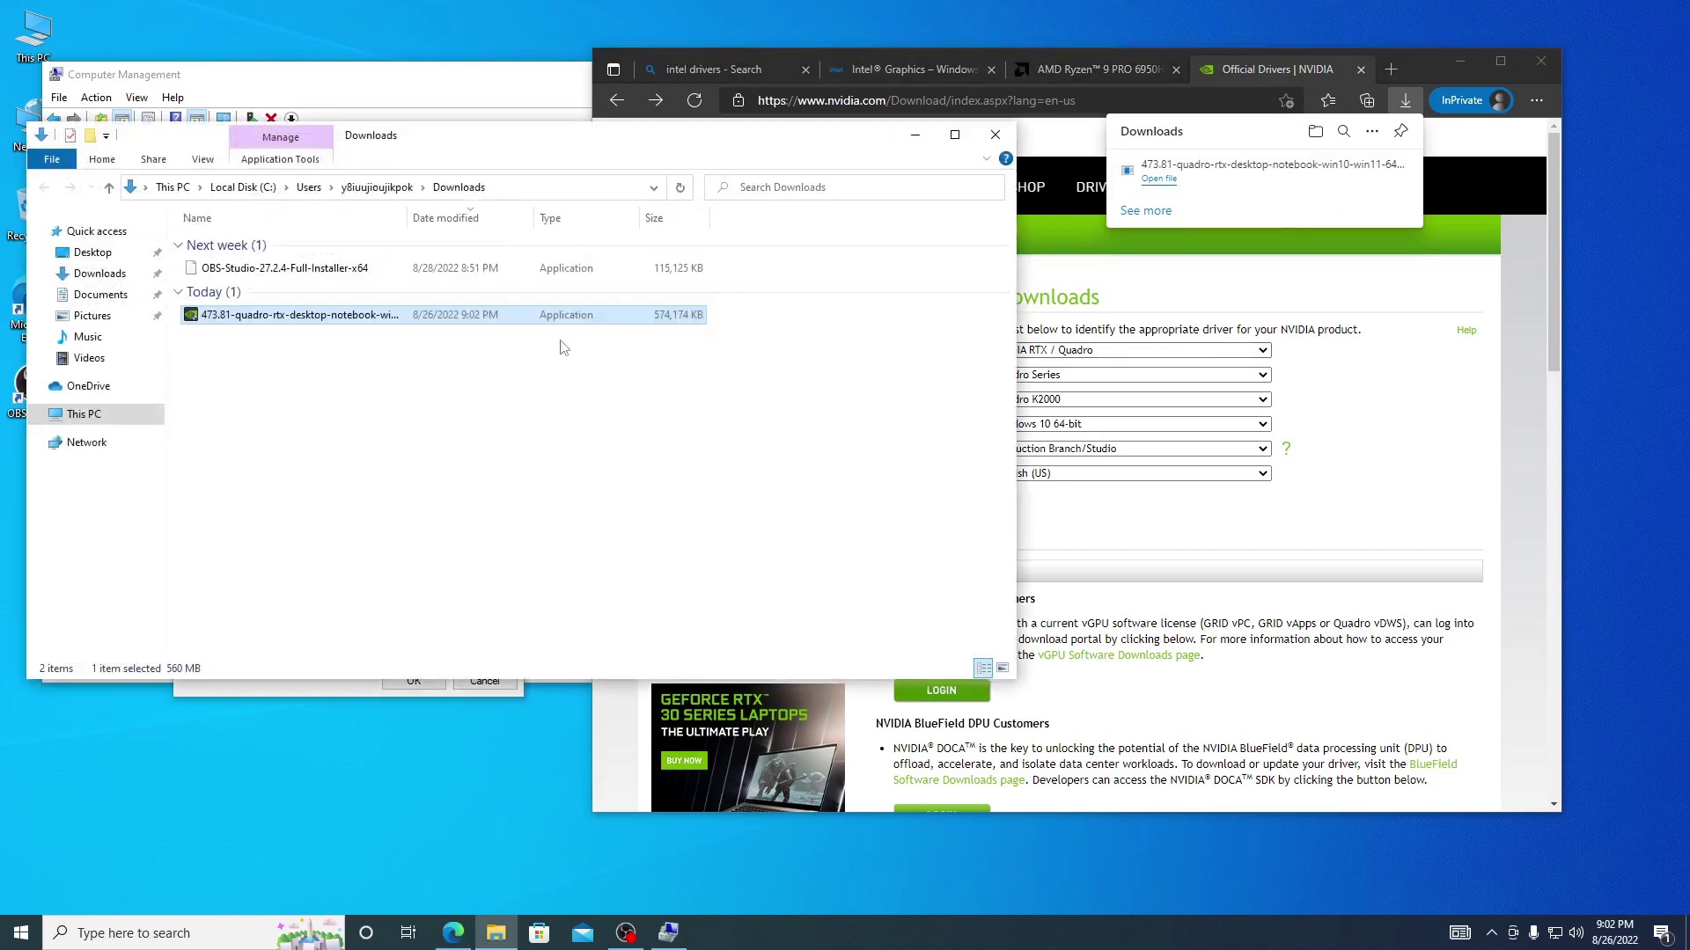
{"action": "right_click", "coordinate": [325, 318]}
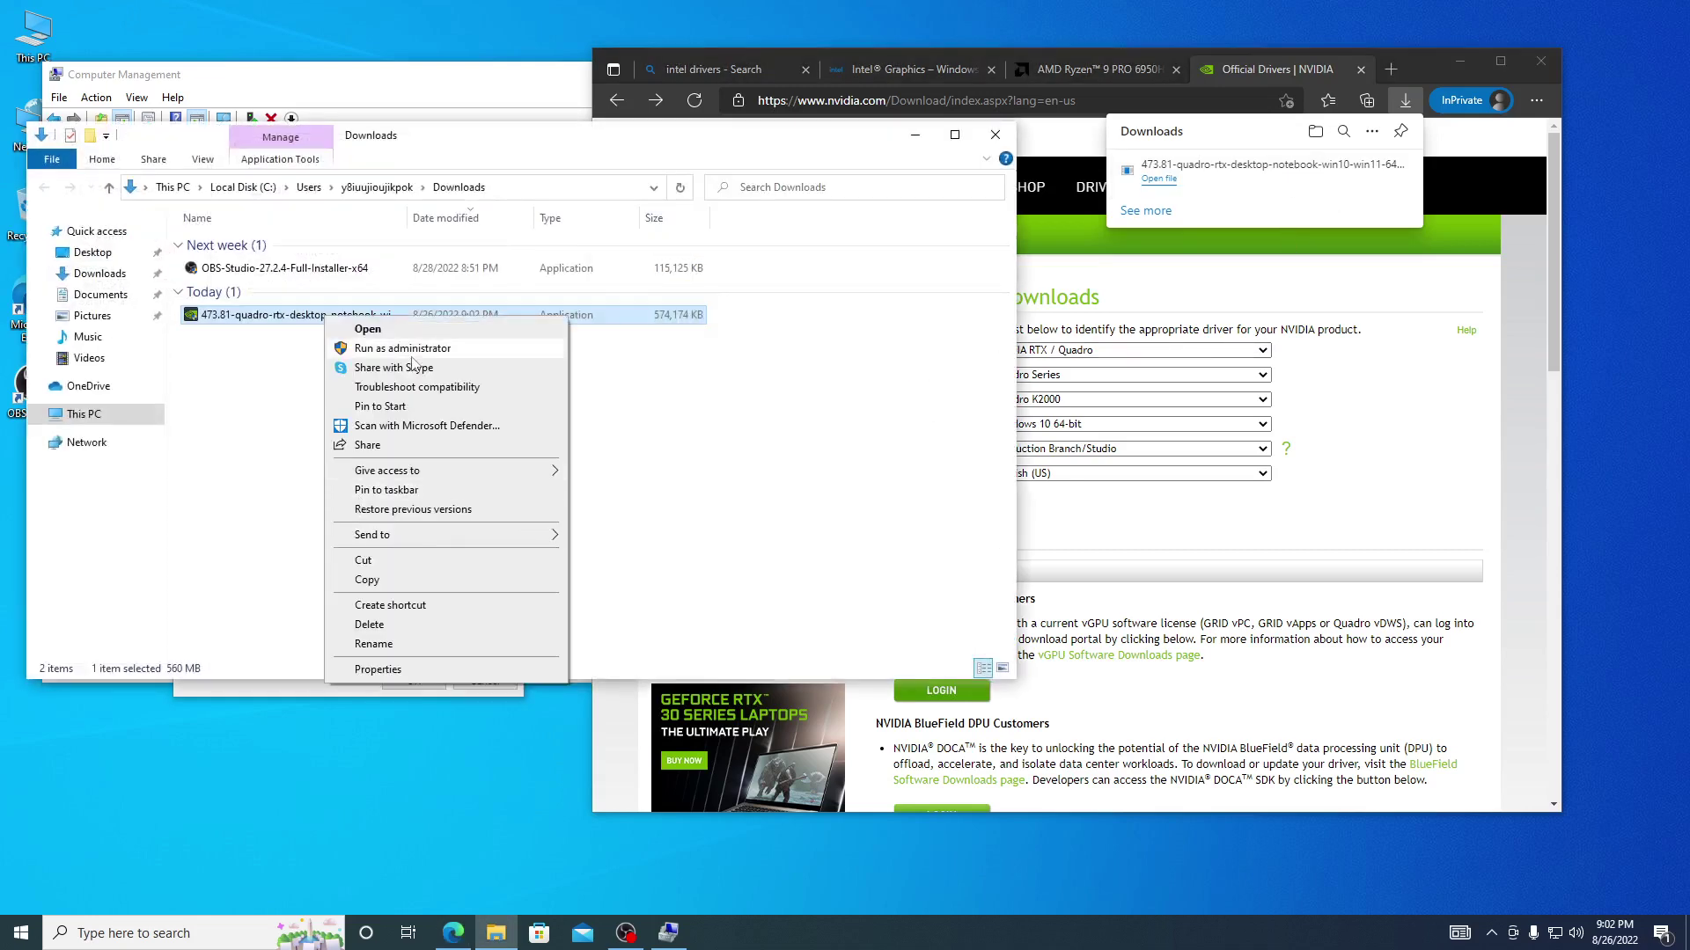
{"action": "left_click", "coordinate": [357, 328]}
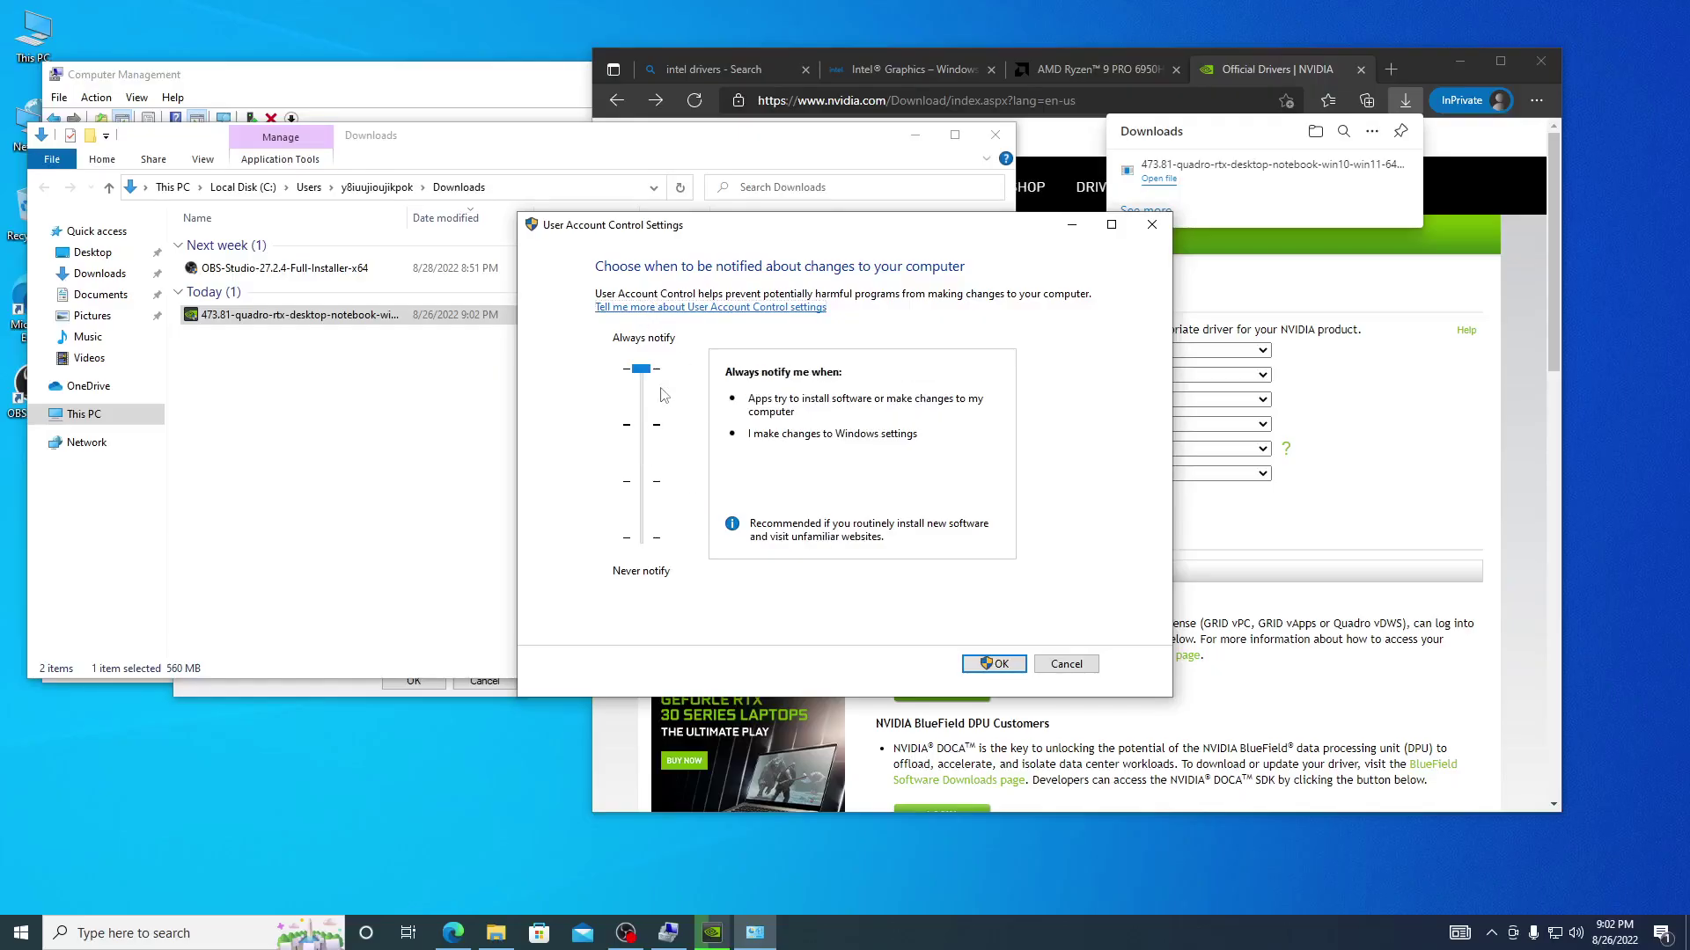
Step: Set User Account Control notifications to Never notify and apply the change
{"action": "left_click_drag", "start_coordinate": [650, 369], "coordinate": [643, 538]}
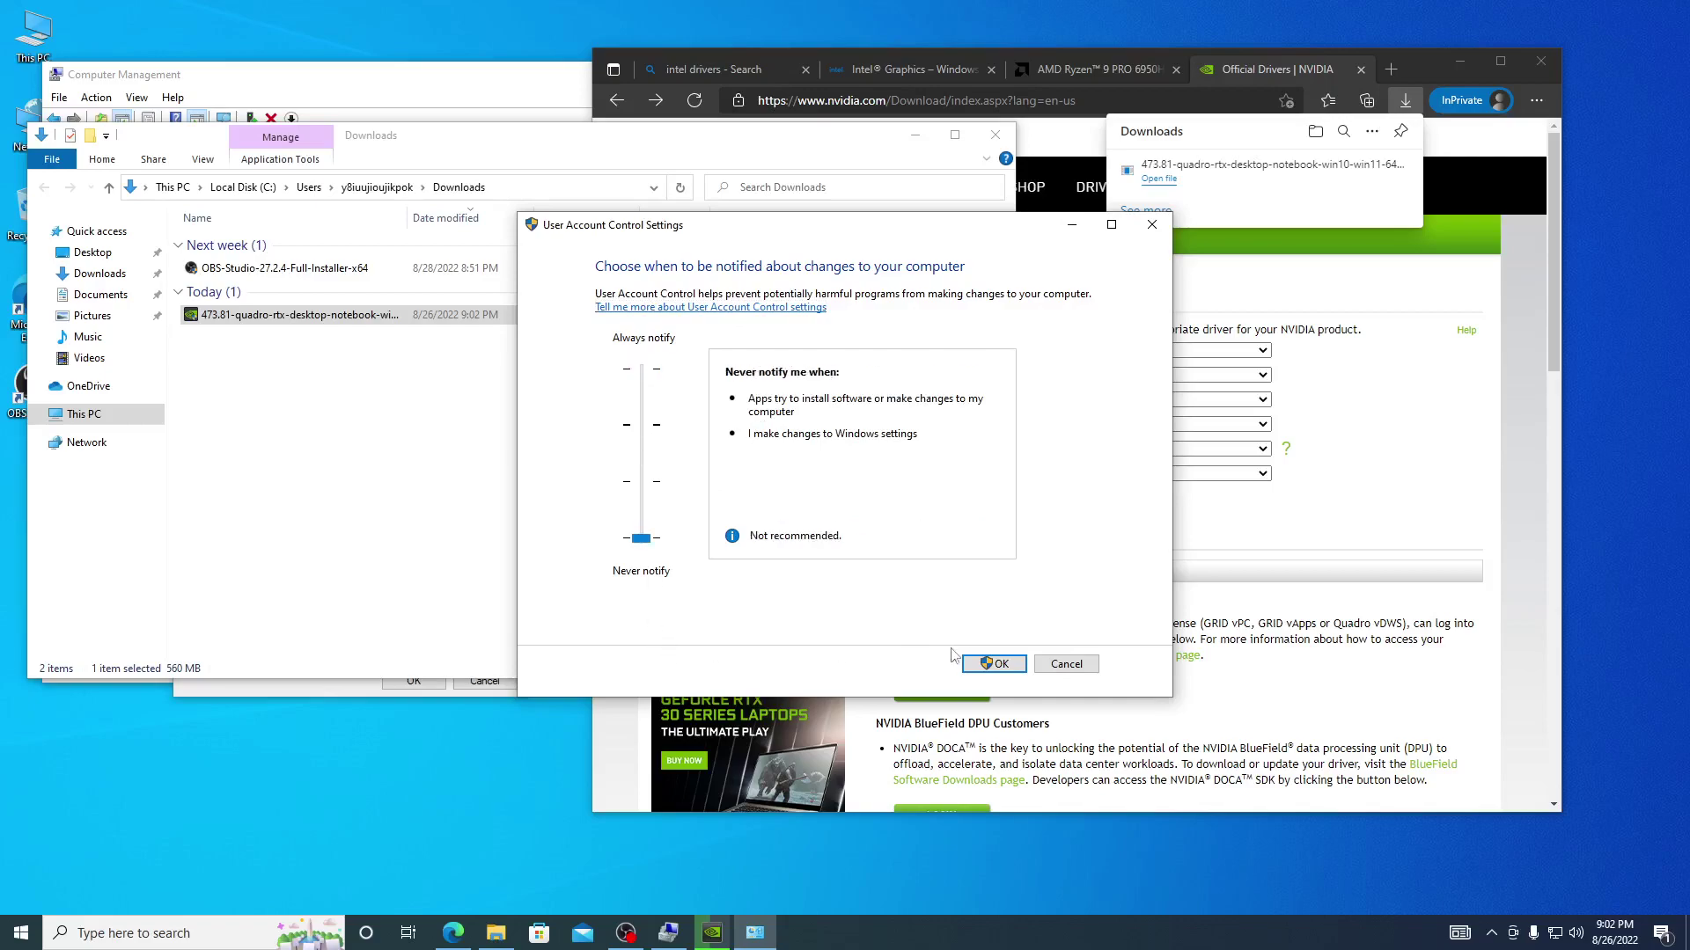
{"action": "left_click", "coordinate": [994, 666]}
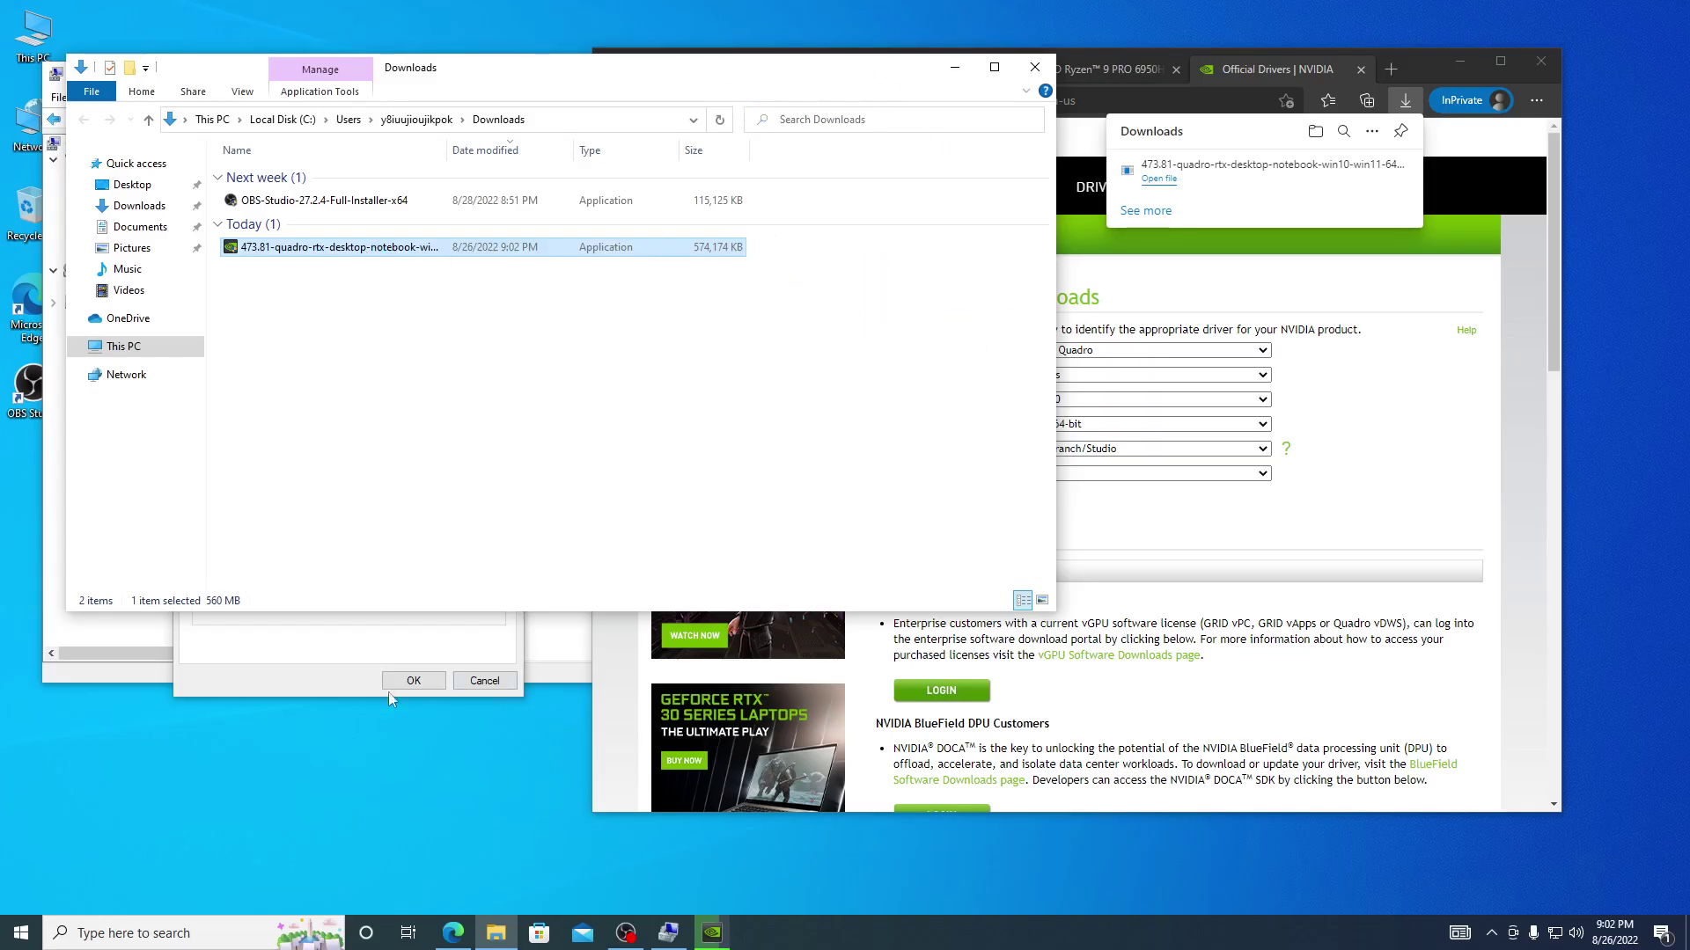
Step: Bring the running NVIDIA installer to the front and reposition its window
{"action": "left_click", "coordinate": [870, 505]}
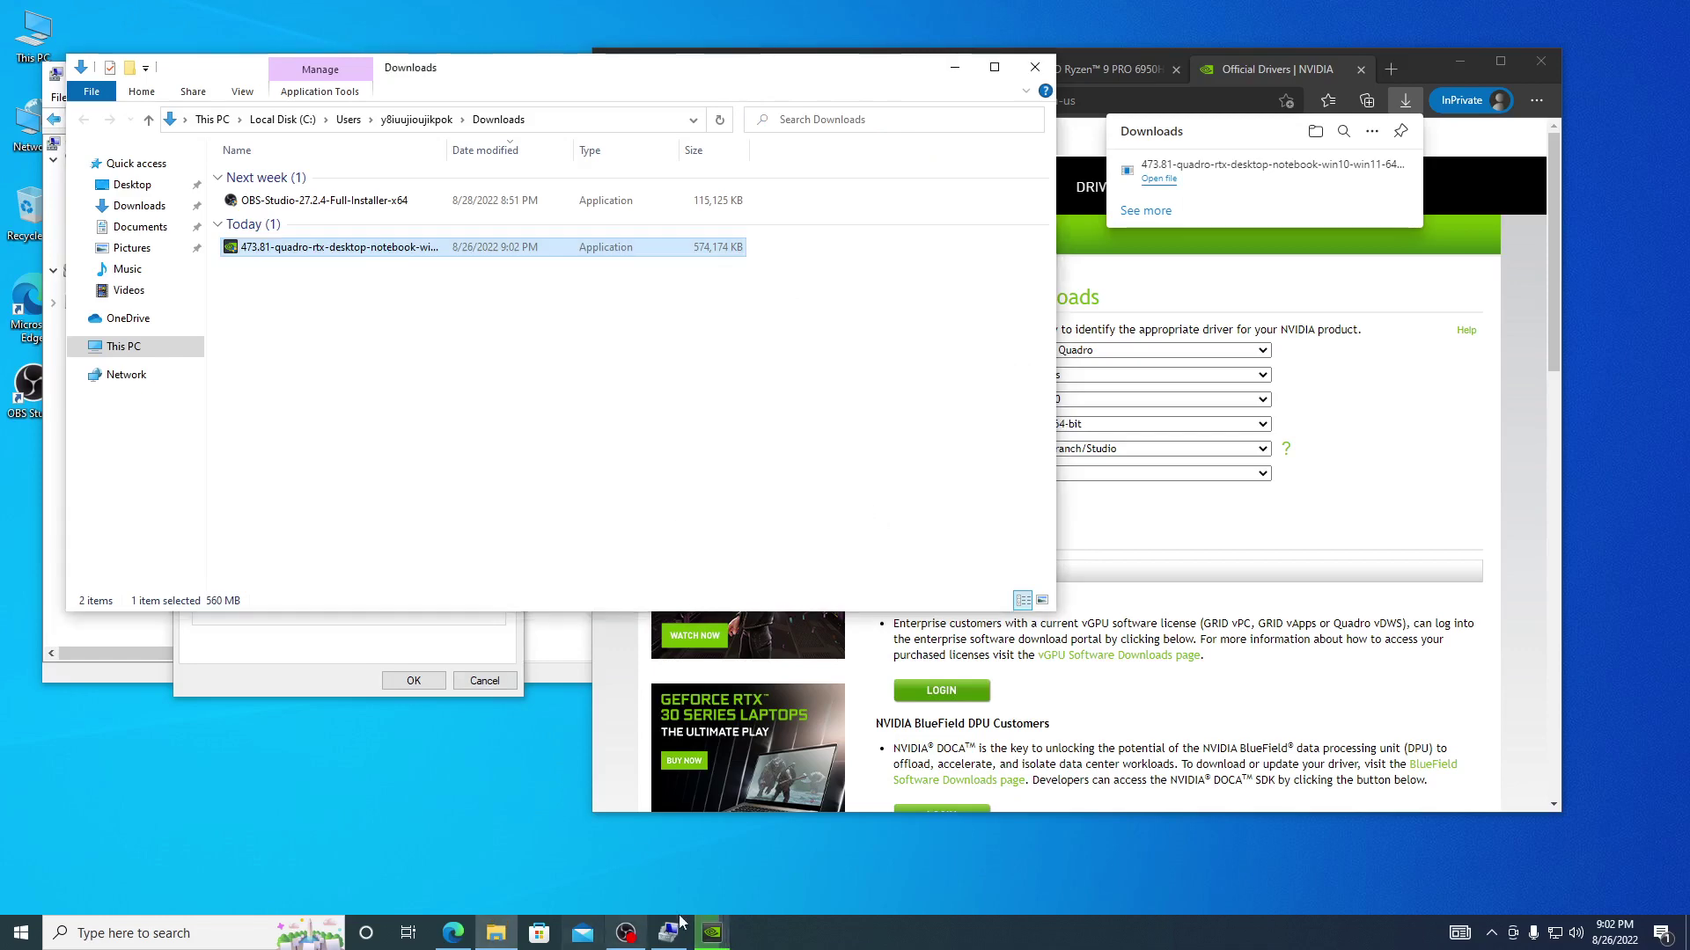
{"action": "left_click", "coordinate": [711, 933]}
{"action": "left_click_drag", "start_coordinate": [792, 387], "coordinate": [810, 275]}
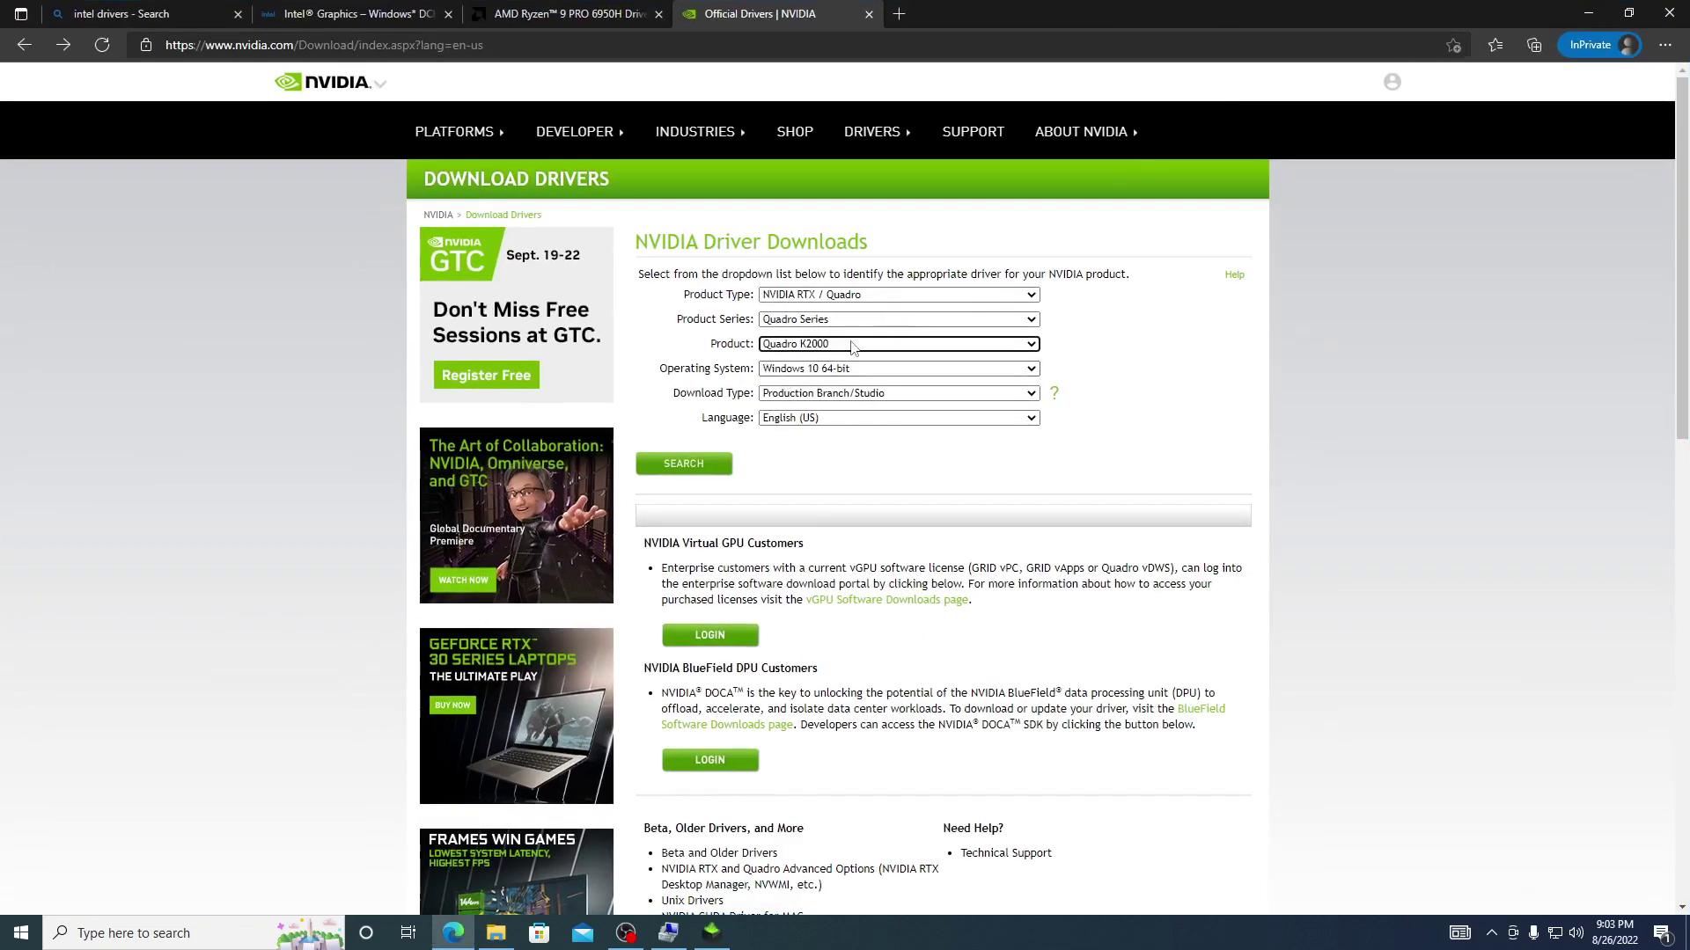
Step: Review the product and product type choices in the NVIDIA driver search, keeping Quadro K2000 and NVIDIA RTX / Quadro
{"action": "left_click", "coordinate": [852, 344]}
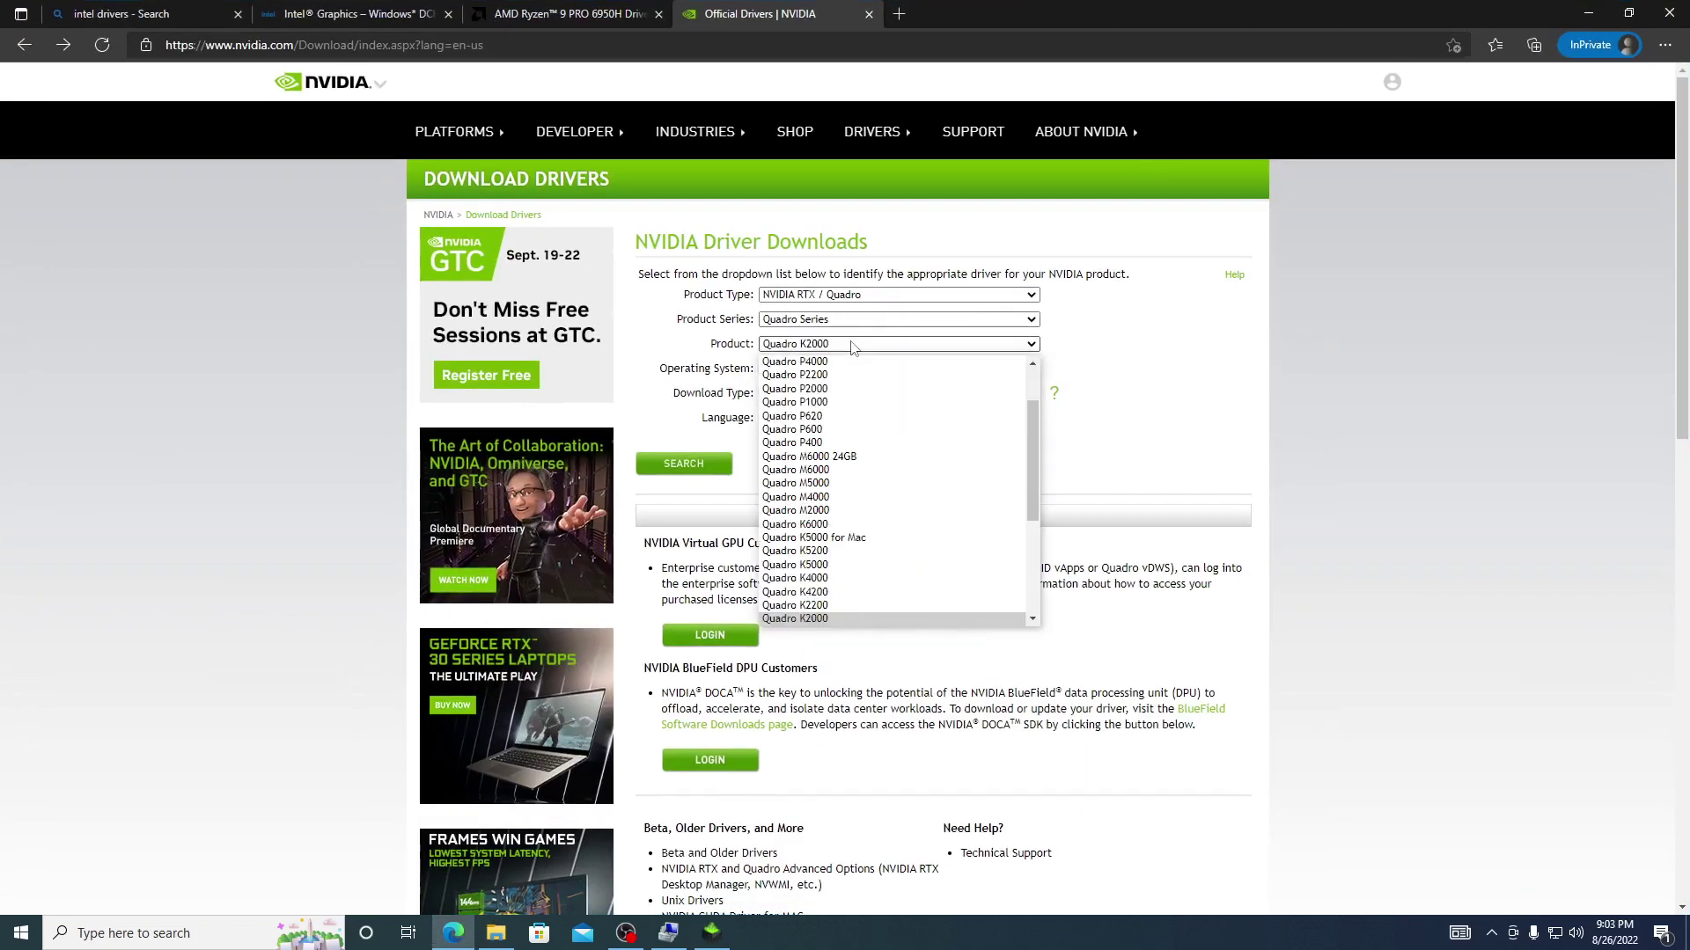
{"action": "scroll", "coordinate": [853, 528], "scroll_direction": "up", "scroll_amount": 2}
{"action": "left_click", "coordinate": [1362, 385]}
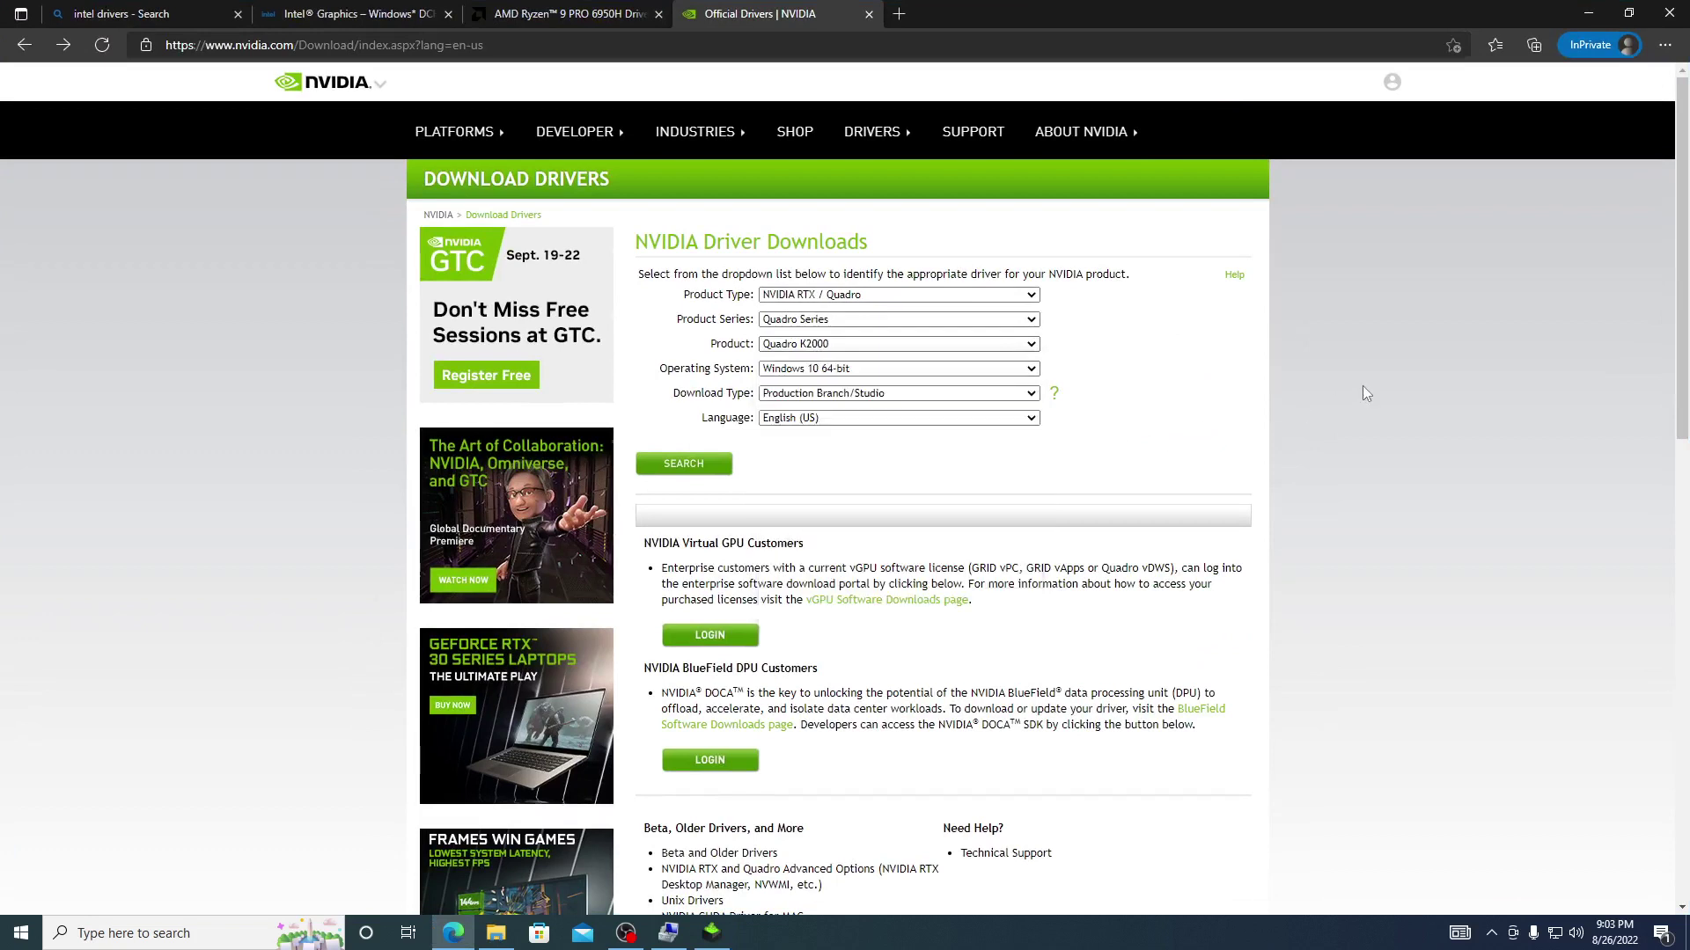
{"action": "left_click", "coordinate": [872, 295]}
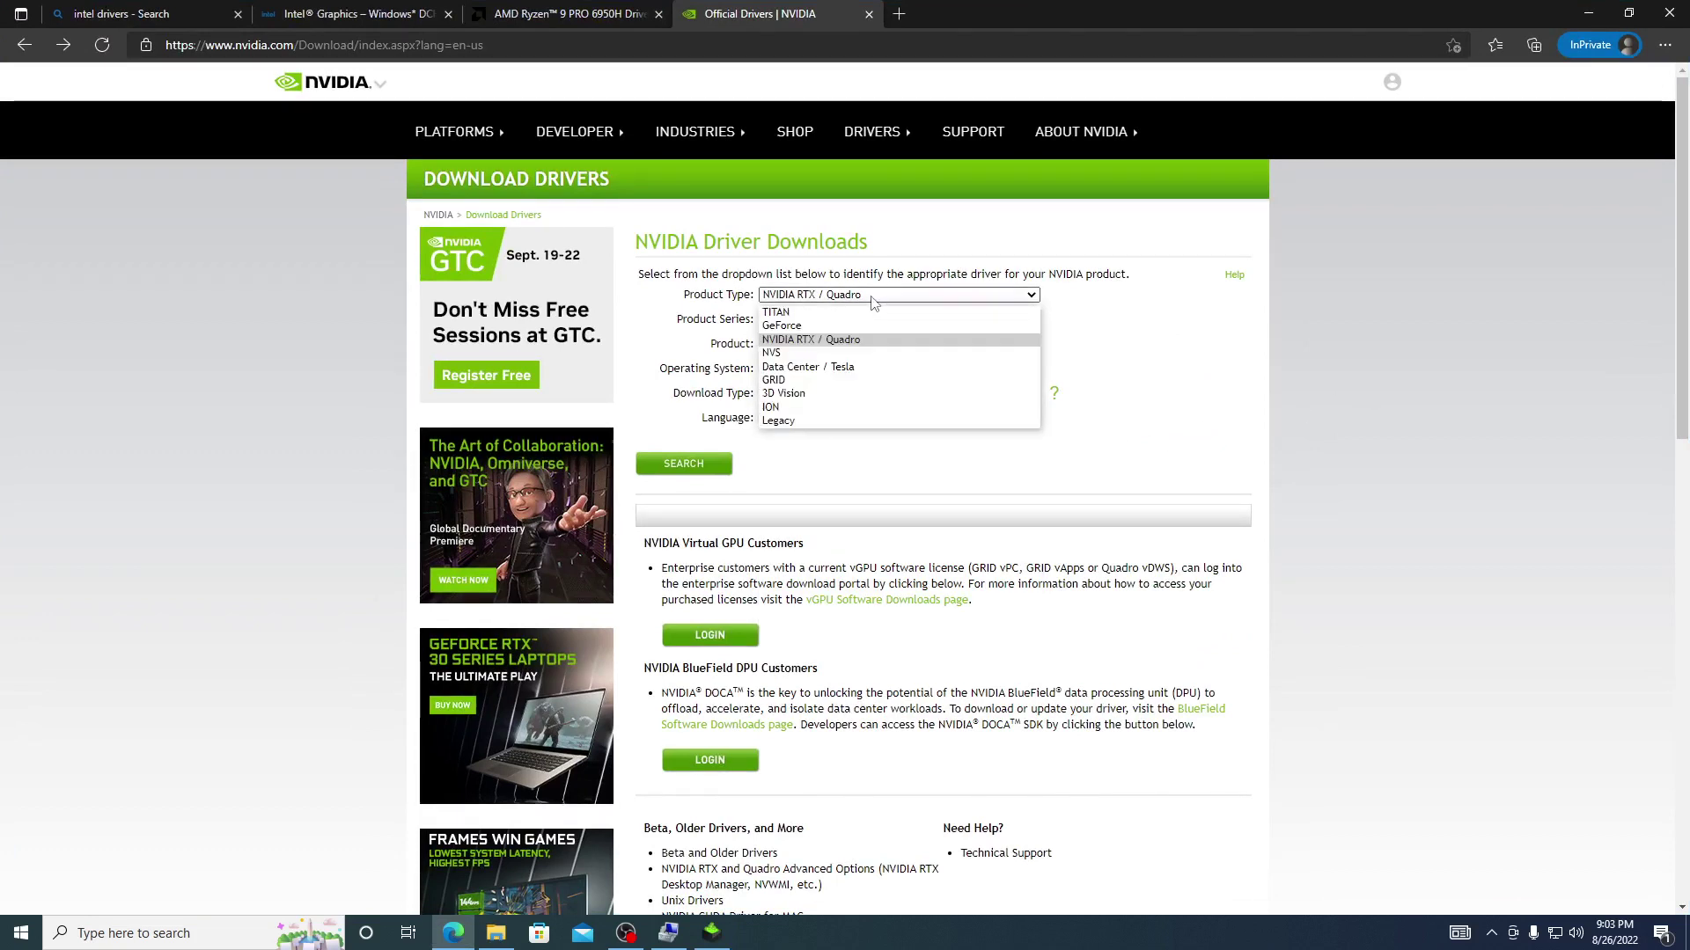
{"action": "left_click", "coordinate": [863, 339]}
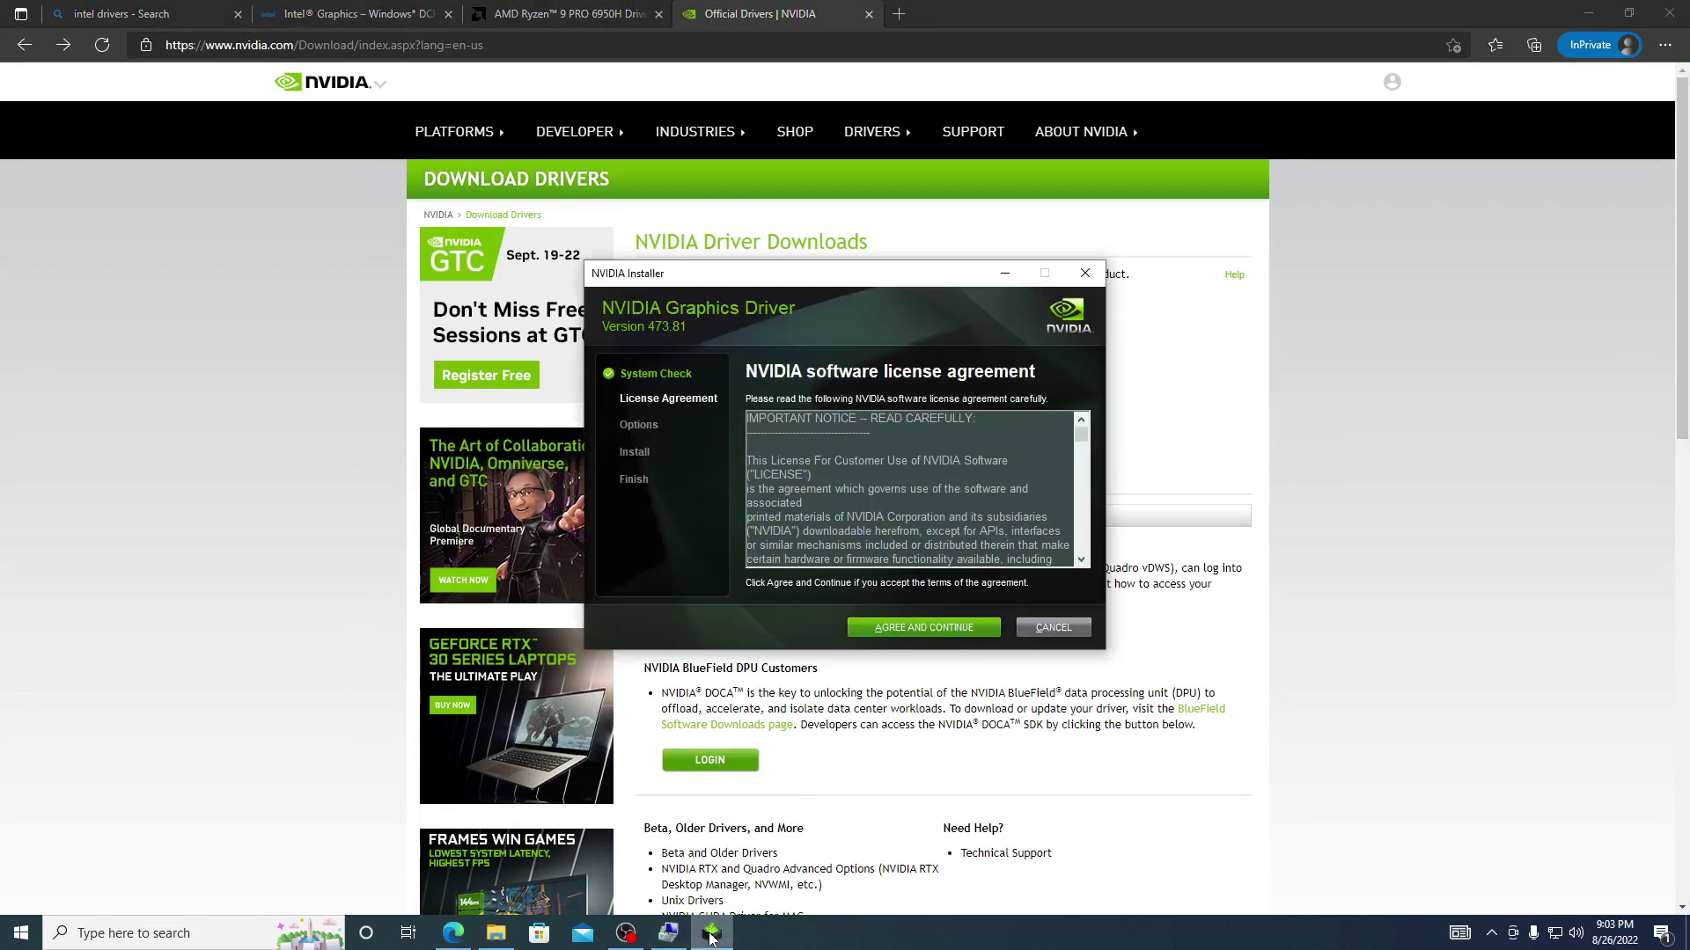
Step: Restore the browser to a smaller window and arrange the Downloads folder and NVIDIA installer windows on the desktop
{"action": "left_click_drag", "start_coordinate": [885, 341], "coordinate": [1094, 332]}
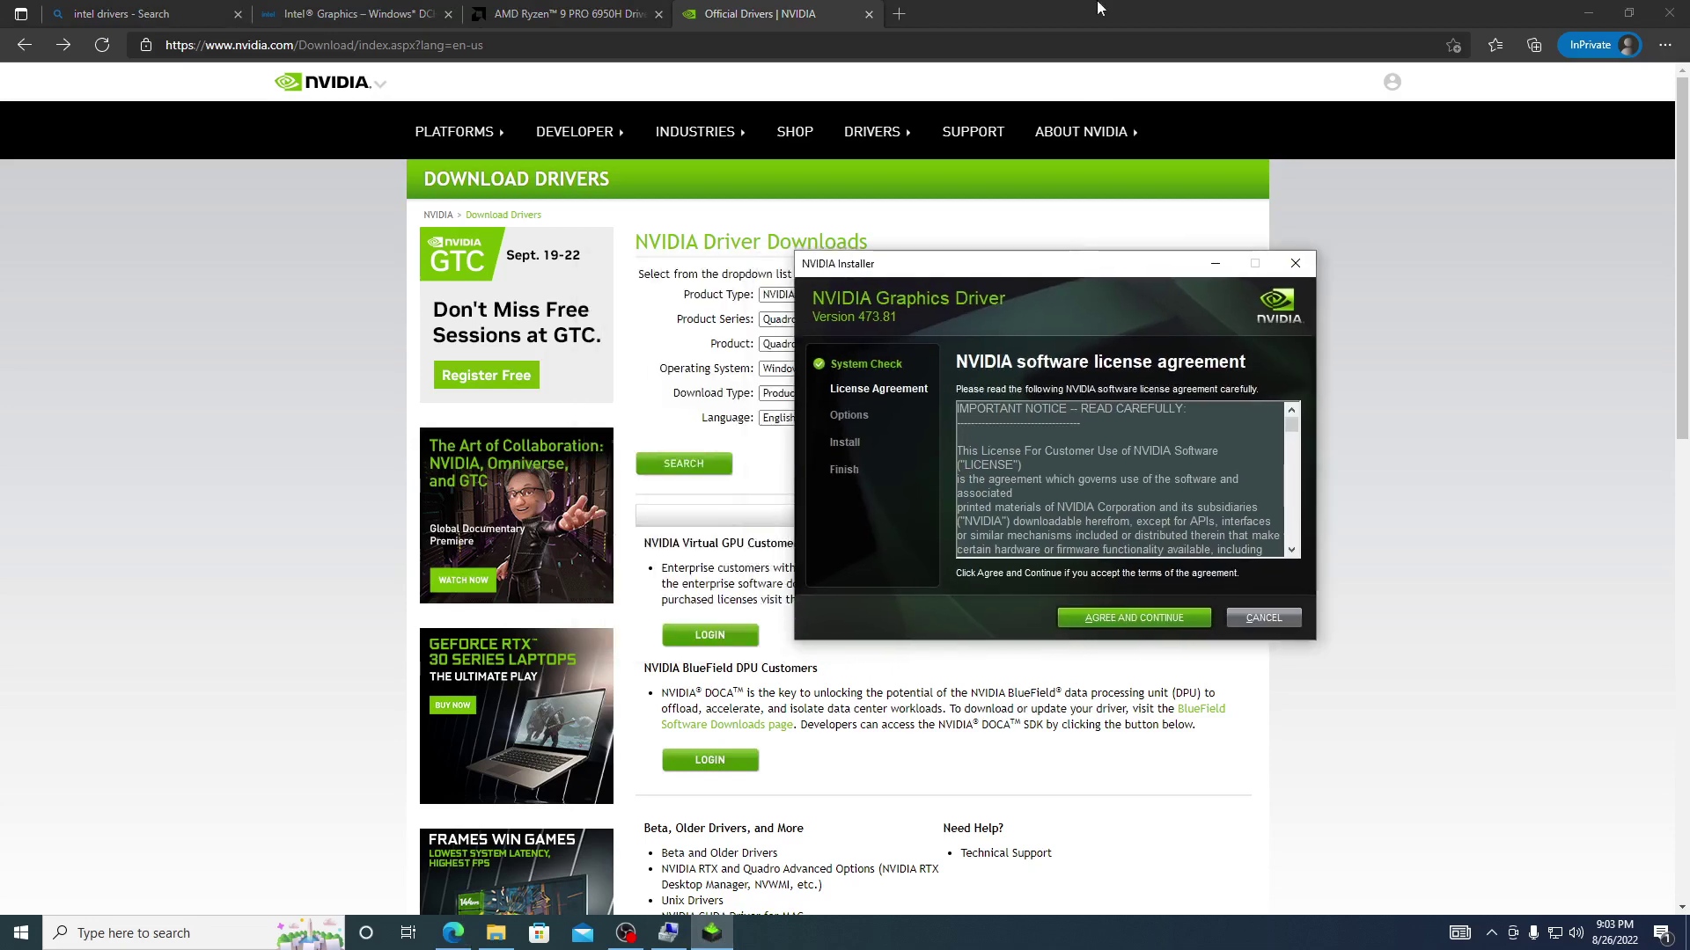
{"action": "left_click", "coordinate": [1628, 13]}
{"action": "left_click_drag", "start_coordinate": [752, 312], "coordinate": [717, 263]}
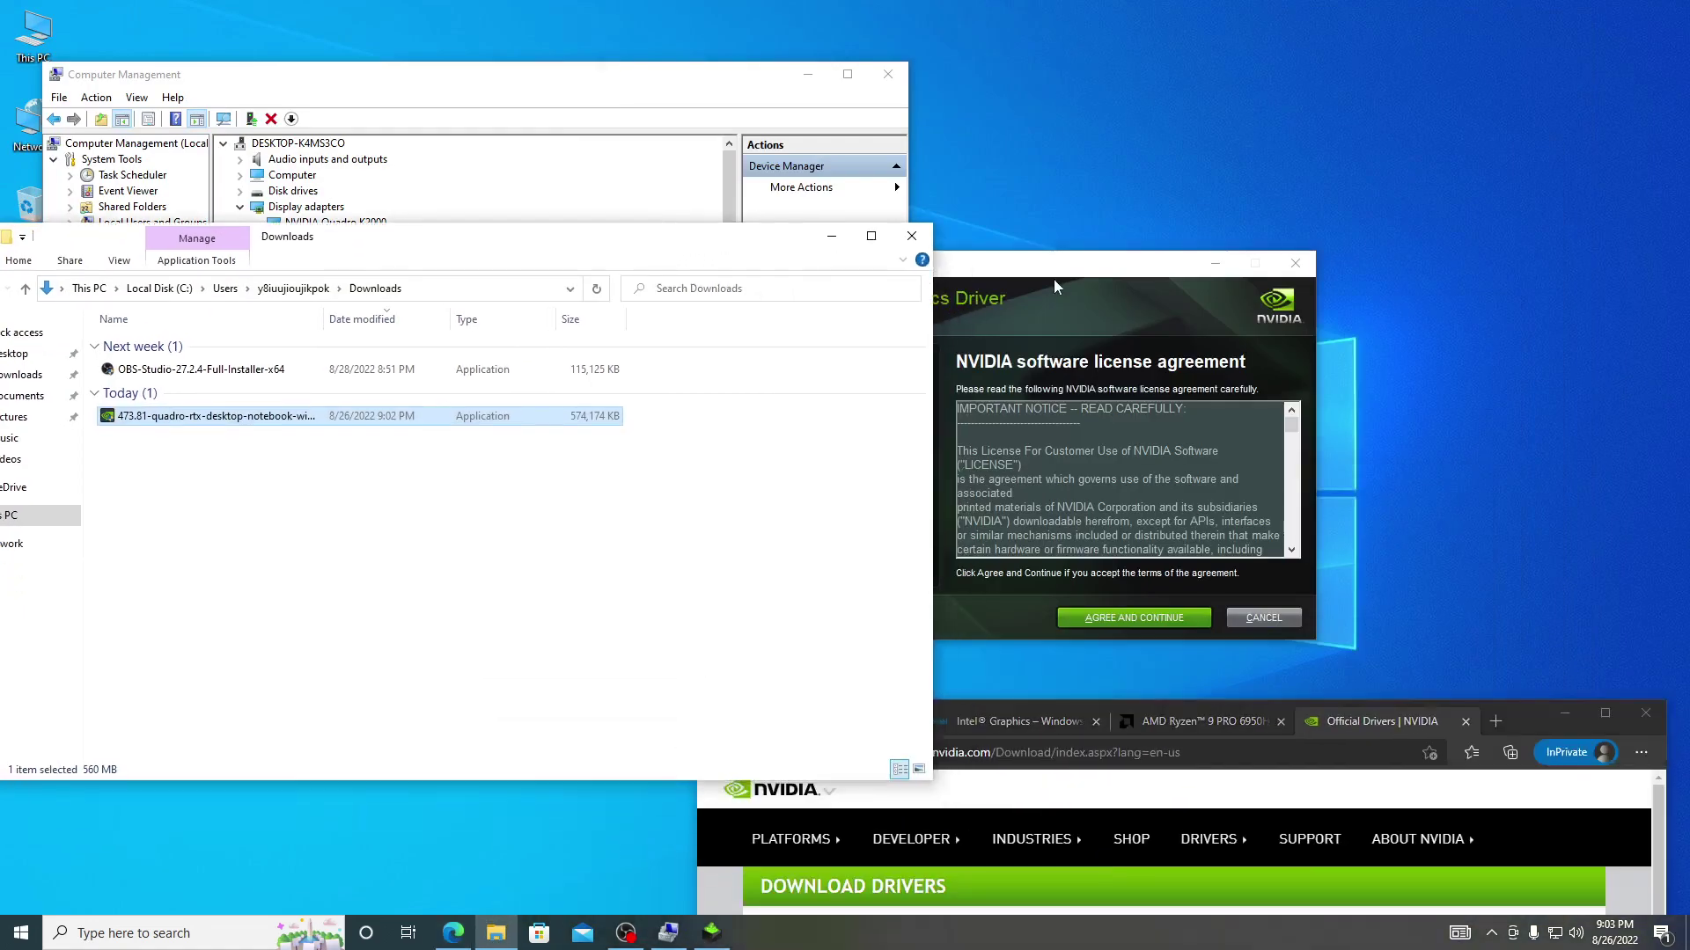
{"action": "left_click_drag", "start_coordinate": [1054, 279], "coordinate": [1121, 150]}
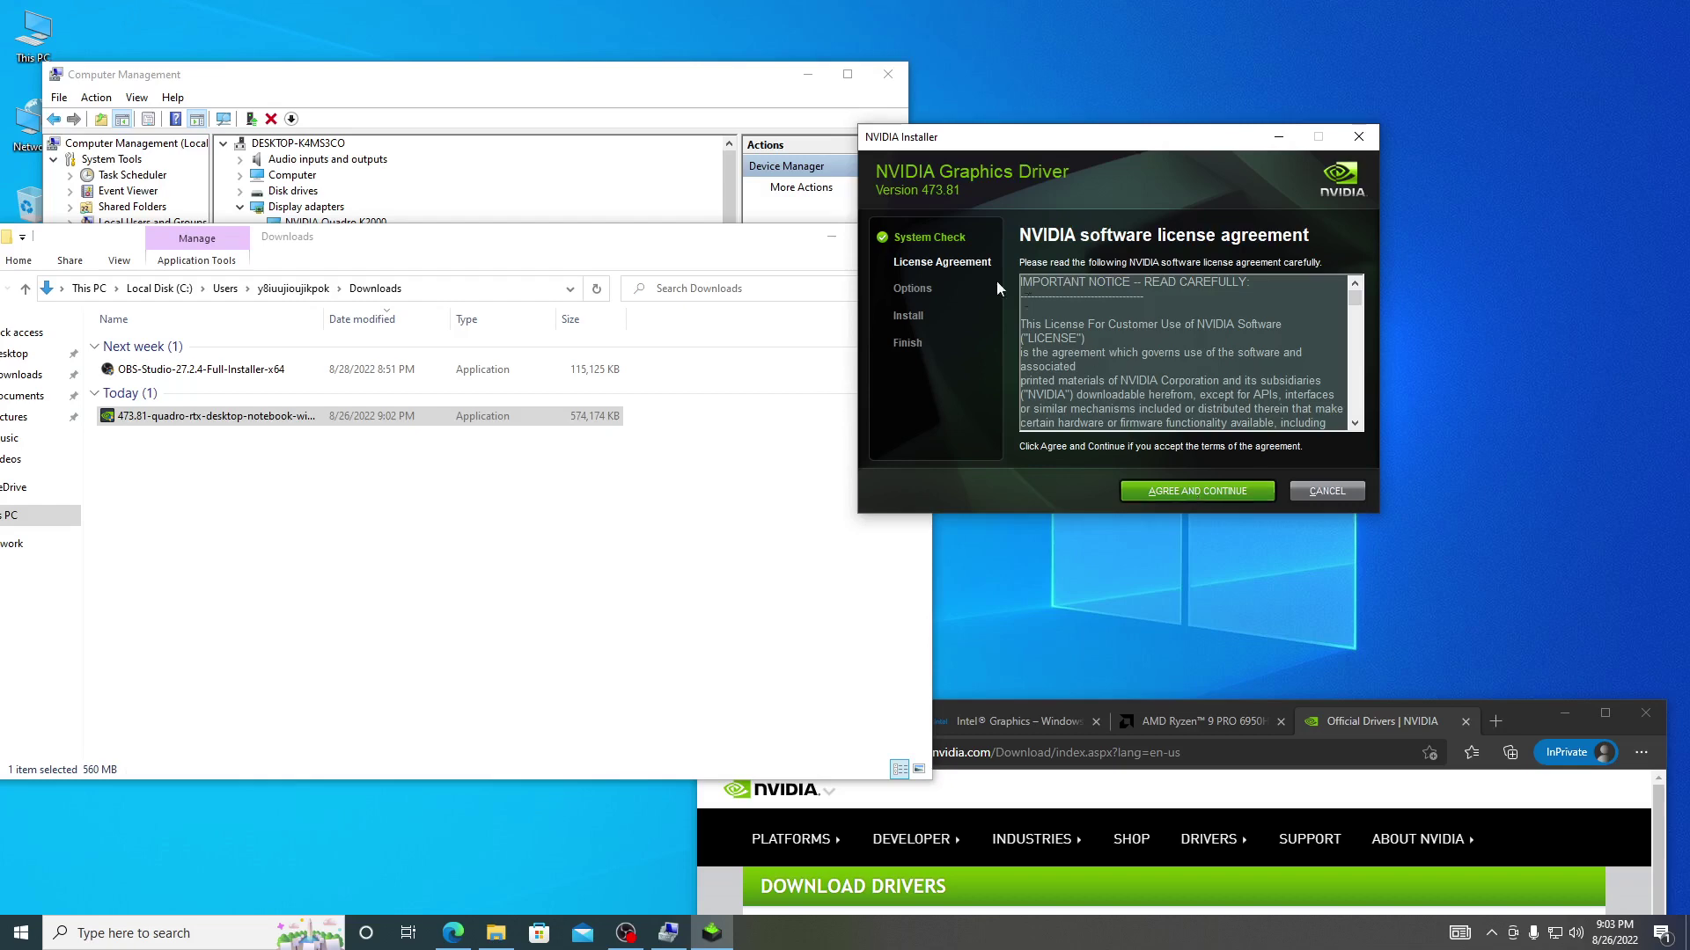
Step: Accept the NVIDIA software license agreement and start the Express installation of graphics driver 473.81
{"action": "left_click", "coordinate": [1195, 495]}
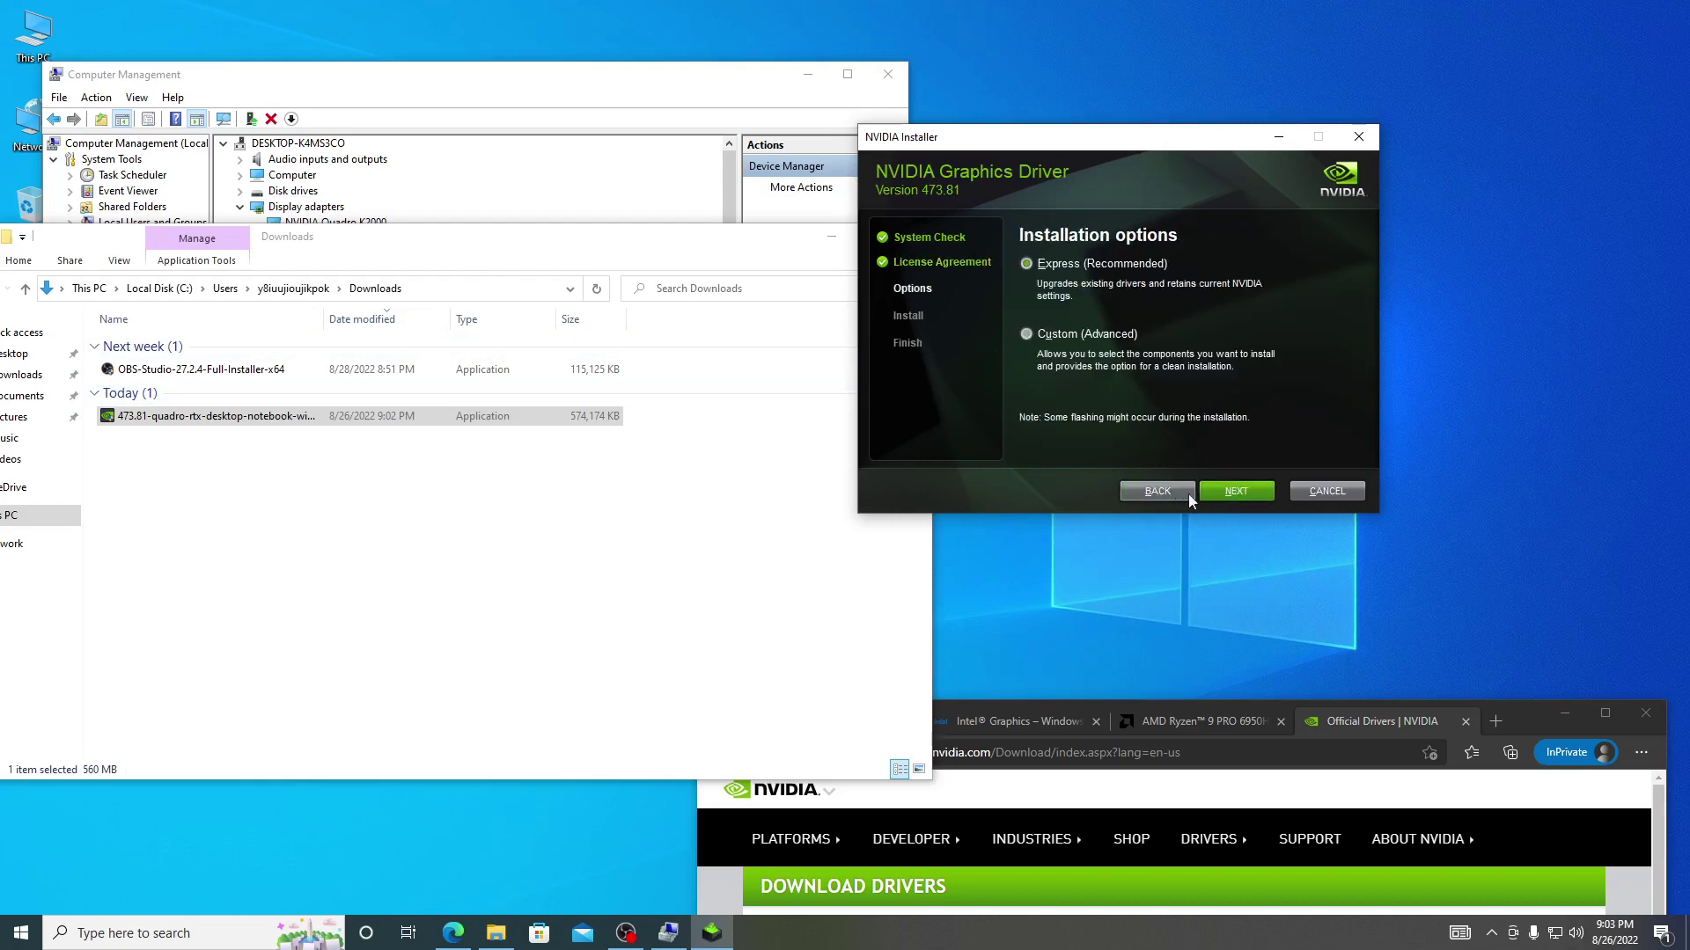
{"action": "left_click", "coordinate": [1253, 494]}
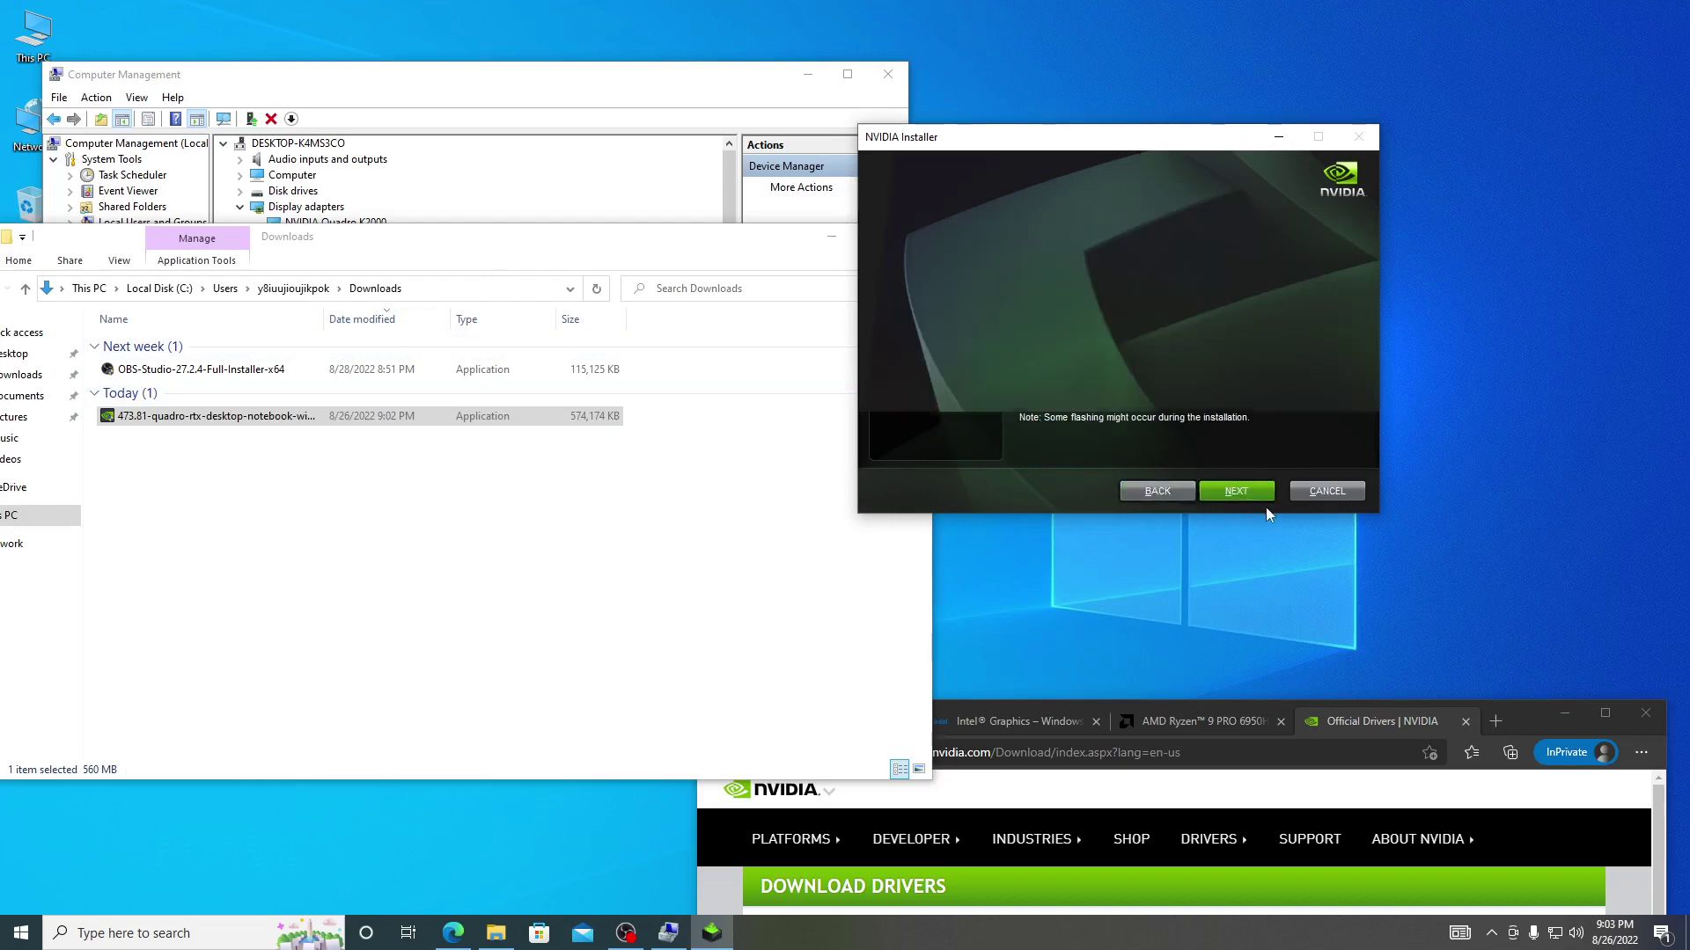
{"action": "left_click_drag", "start_coordinate": [1026, 149], "coordinate": [1140, 140]}
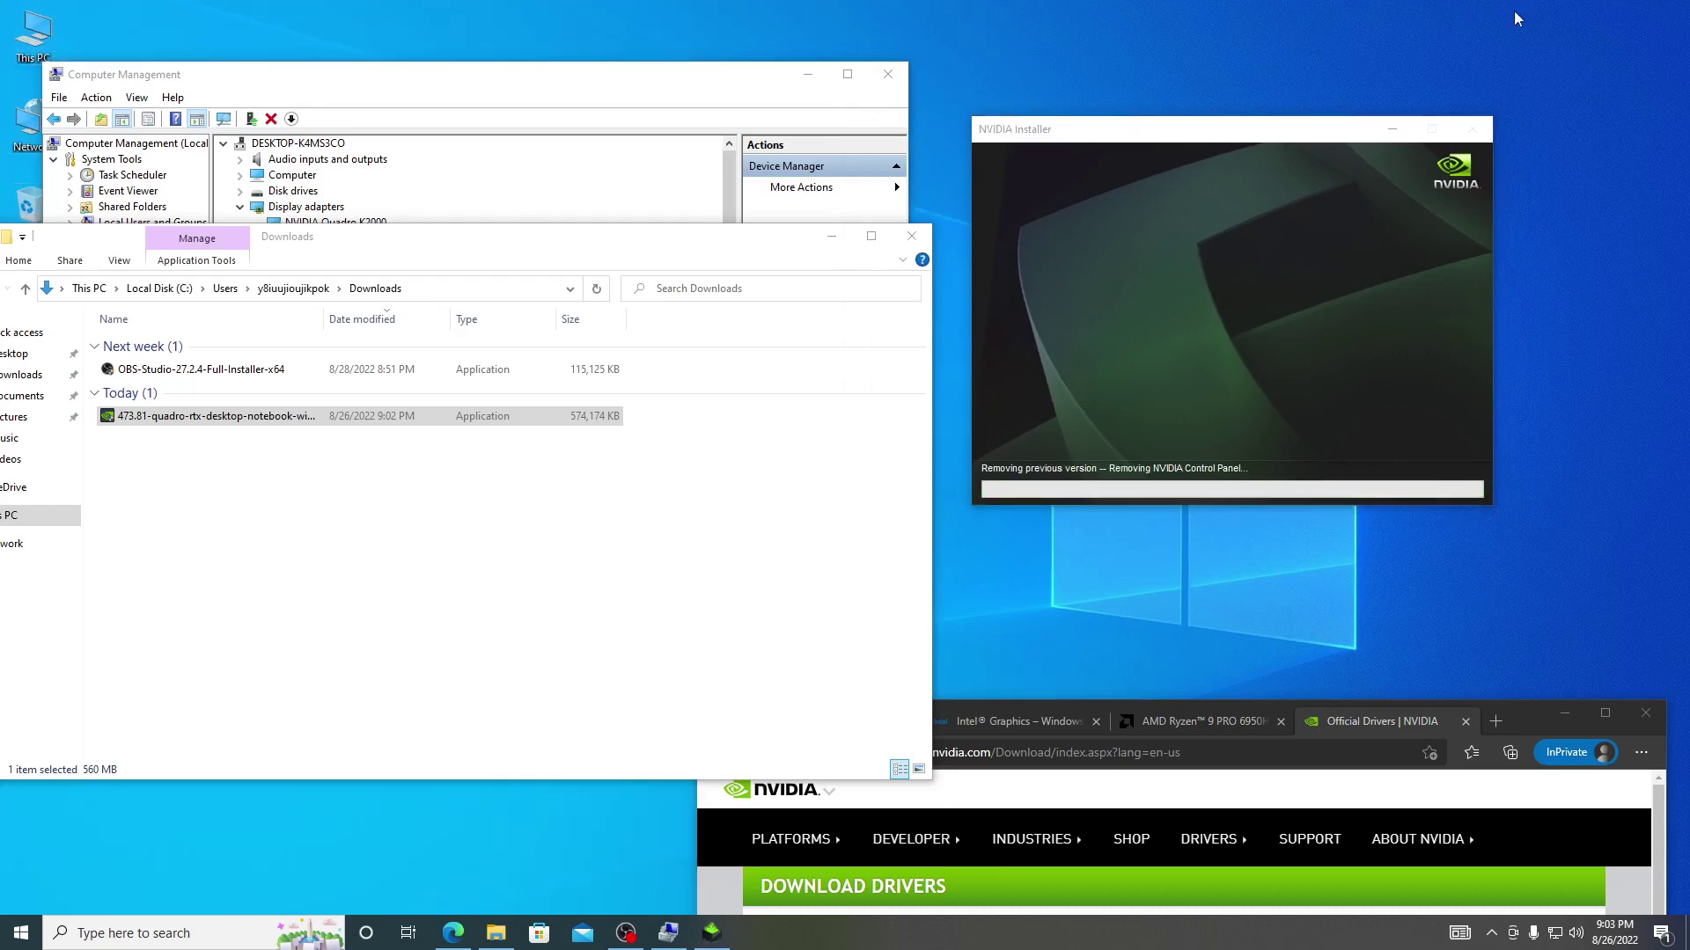
Step: Reposition the NVIDIA installer and browser windows on the desktop while the driver installs, and maximize the browser
{"action": "left_click_drag", "start_coordinate": [1234, 136], "coordinate": [1218, 158]}
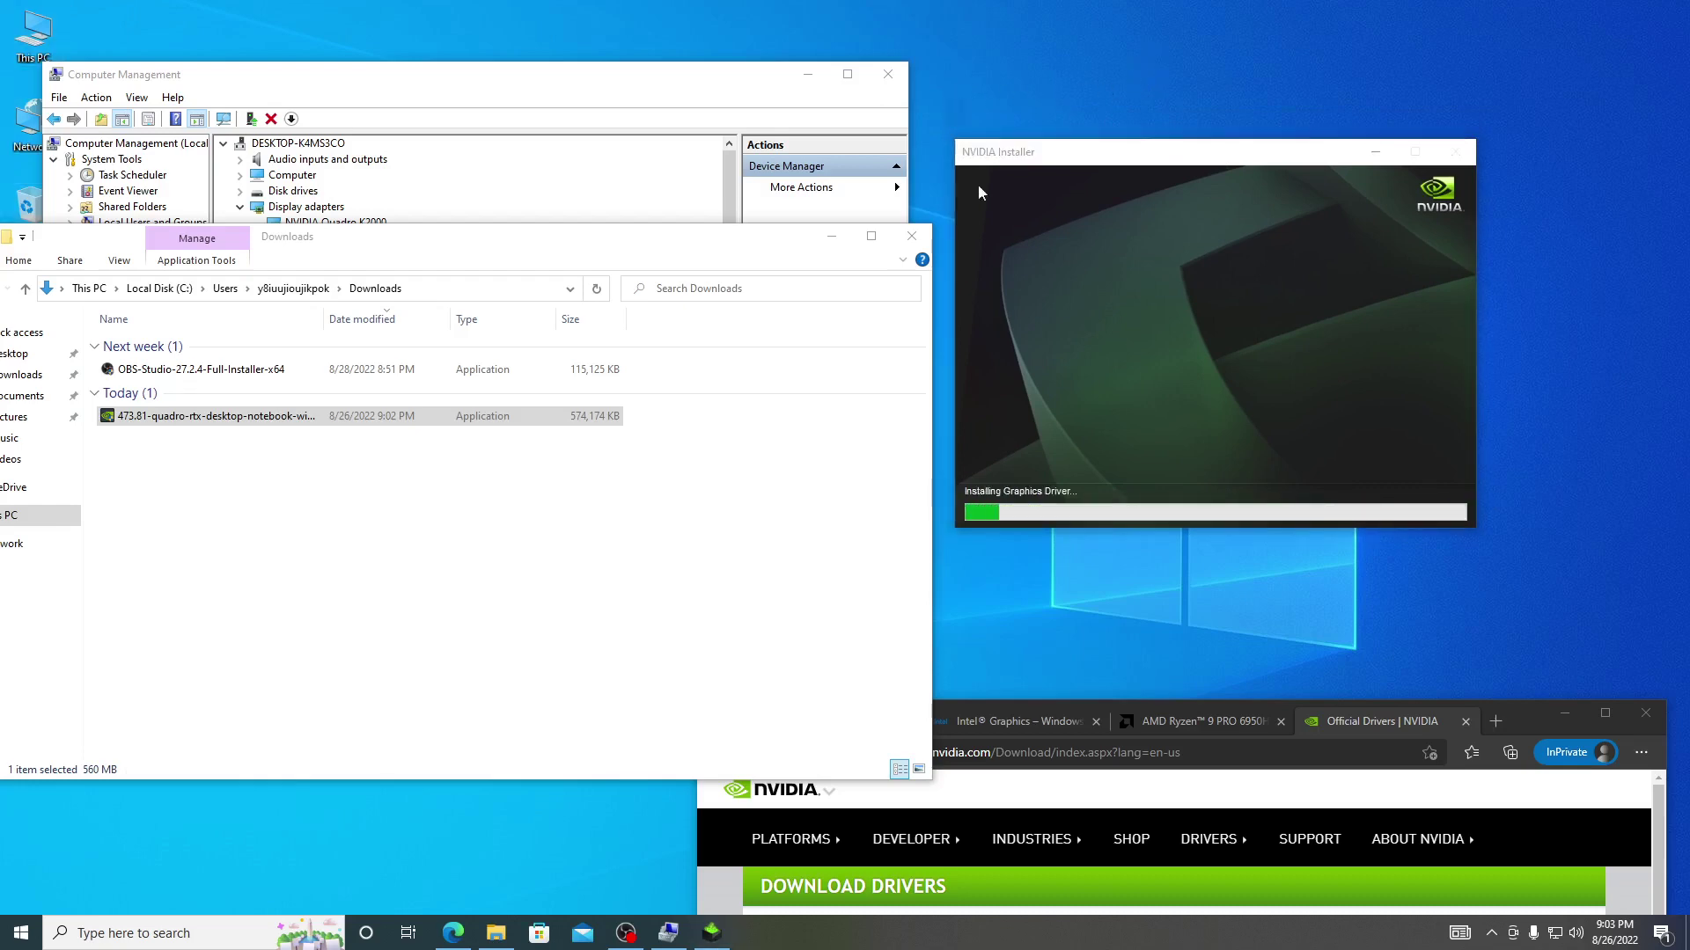
{"action": "right_click", "coordinate": [1523, 584]}
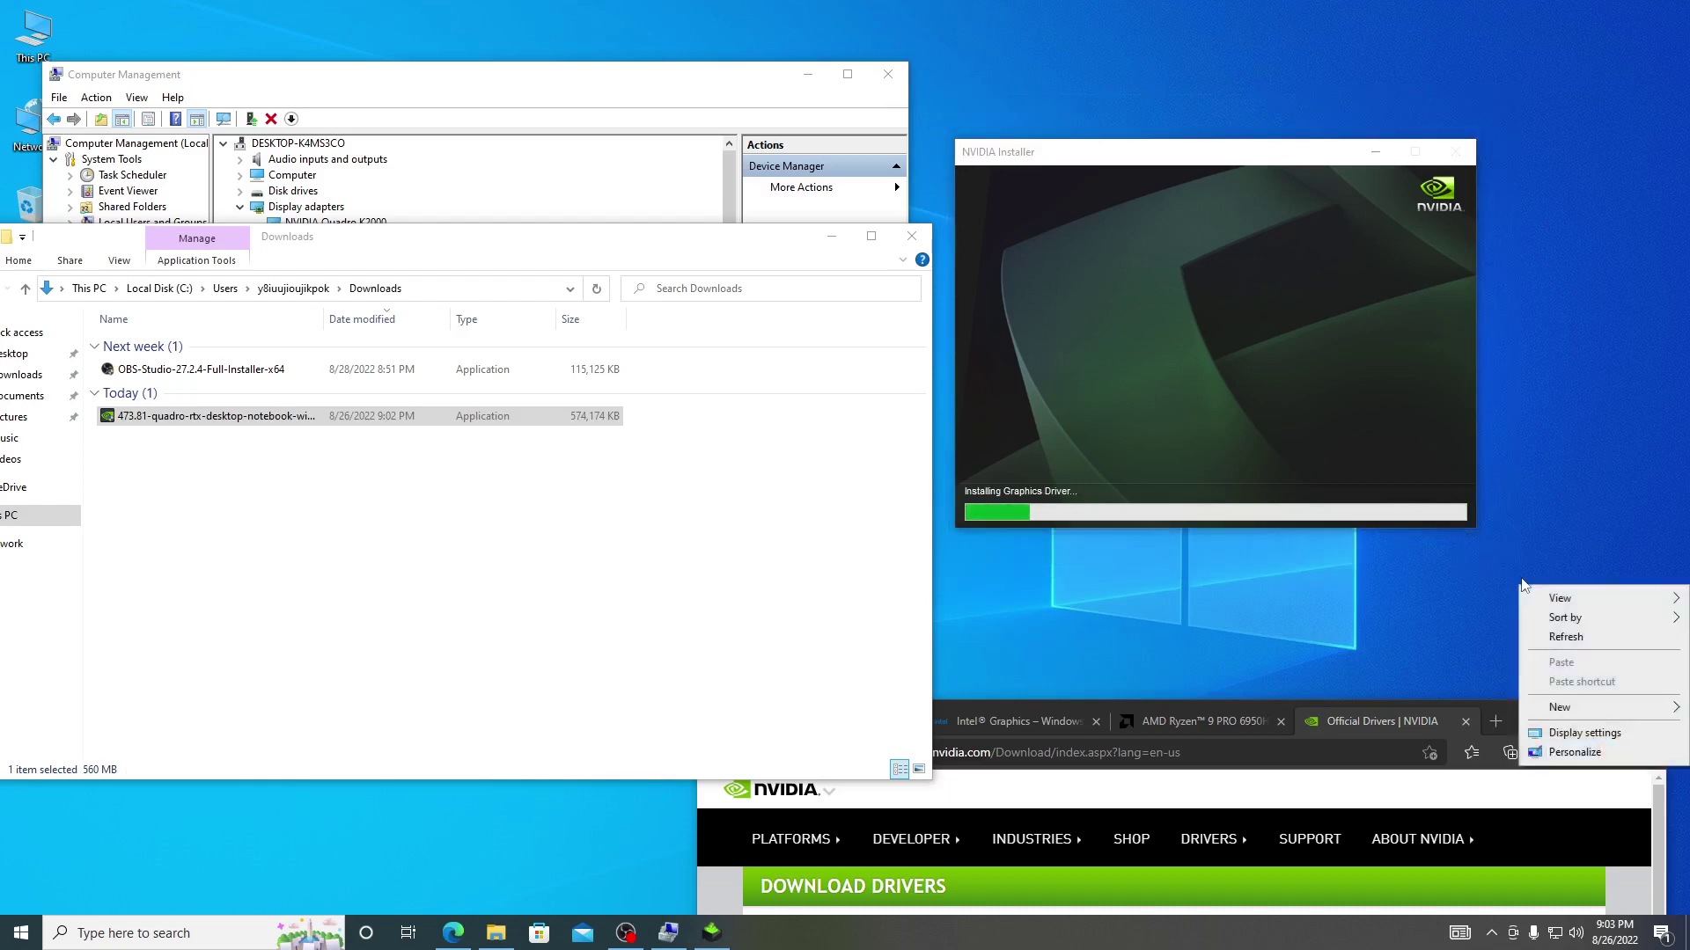
{"action": "mouse_move", "coordinate": [1522, 578]}
{"action": "left_mouse_down"}
{"action": "mouse_move", "coordinate": [933, 192]}
{"action": "mouse_move", "coordinate": [944, 115]}
{"action": "left_mouse_up"}
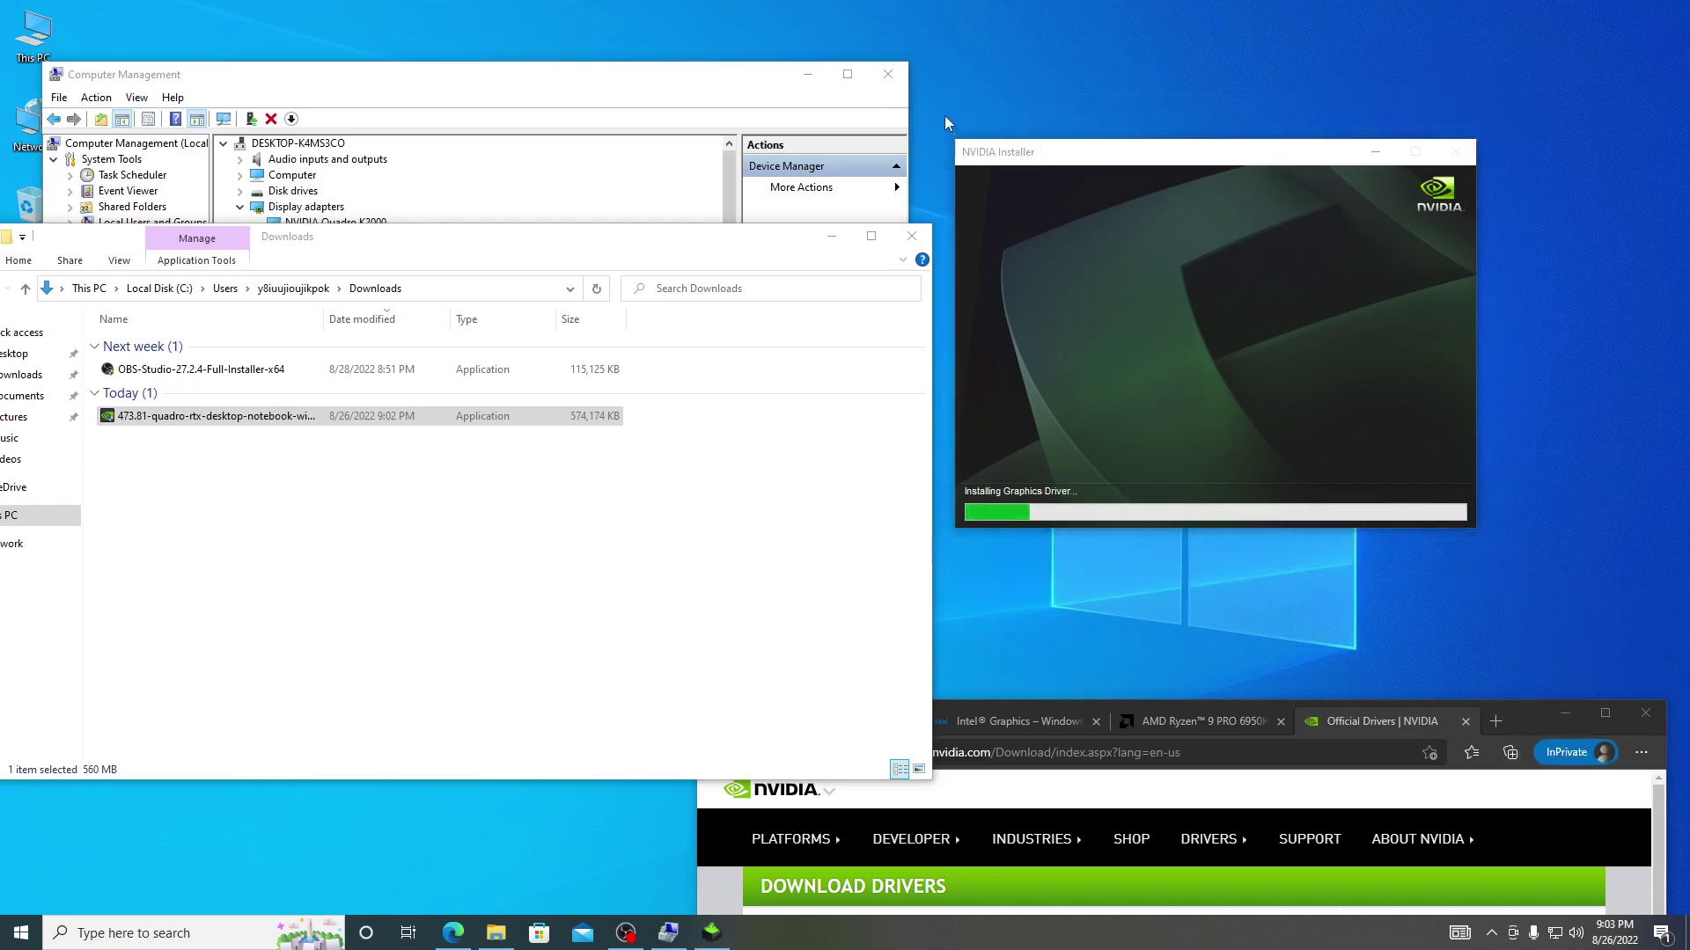
{"action": "mouse_move", "coordinate": [1568, 79]}
{"action": "left_mouse_down"}
{"action": "mouse_move", "coordinate": [844, 609]}
{"action": "mouse_move", "coordinate": [951, 579]}
{"action": "mouse_move", "coordinate": [949, 514]}
{"action": "mouse_move", "coordinate": [938, 558]}
{"action": "left_mouse_up"}
{"action": "left_click_drag", "start_coordinate": [1519, 726], "coordinate": [1452, 834]}
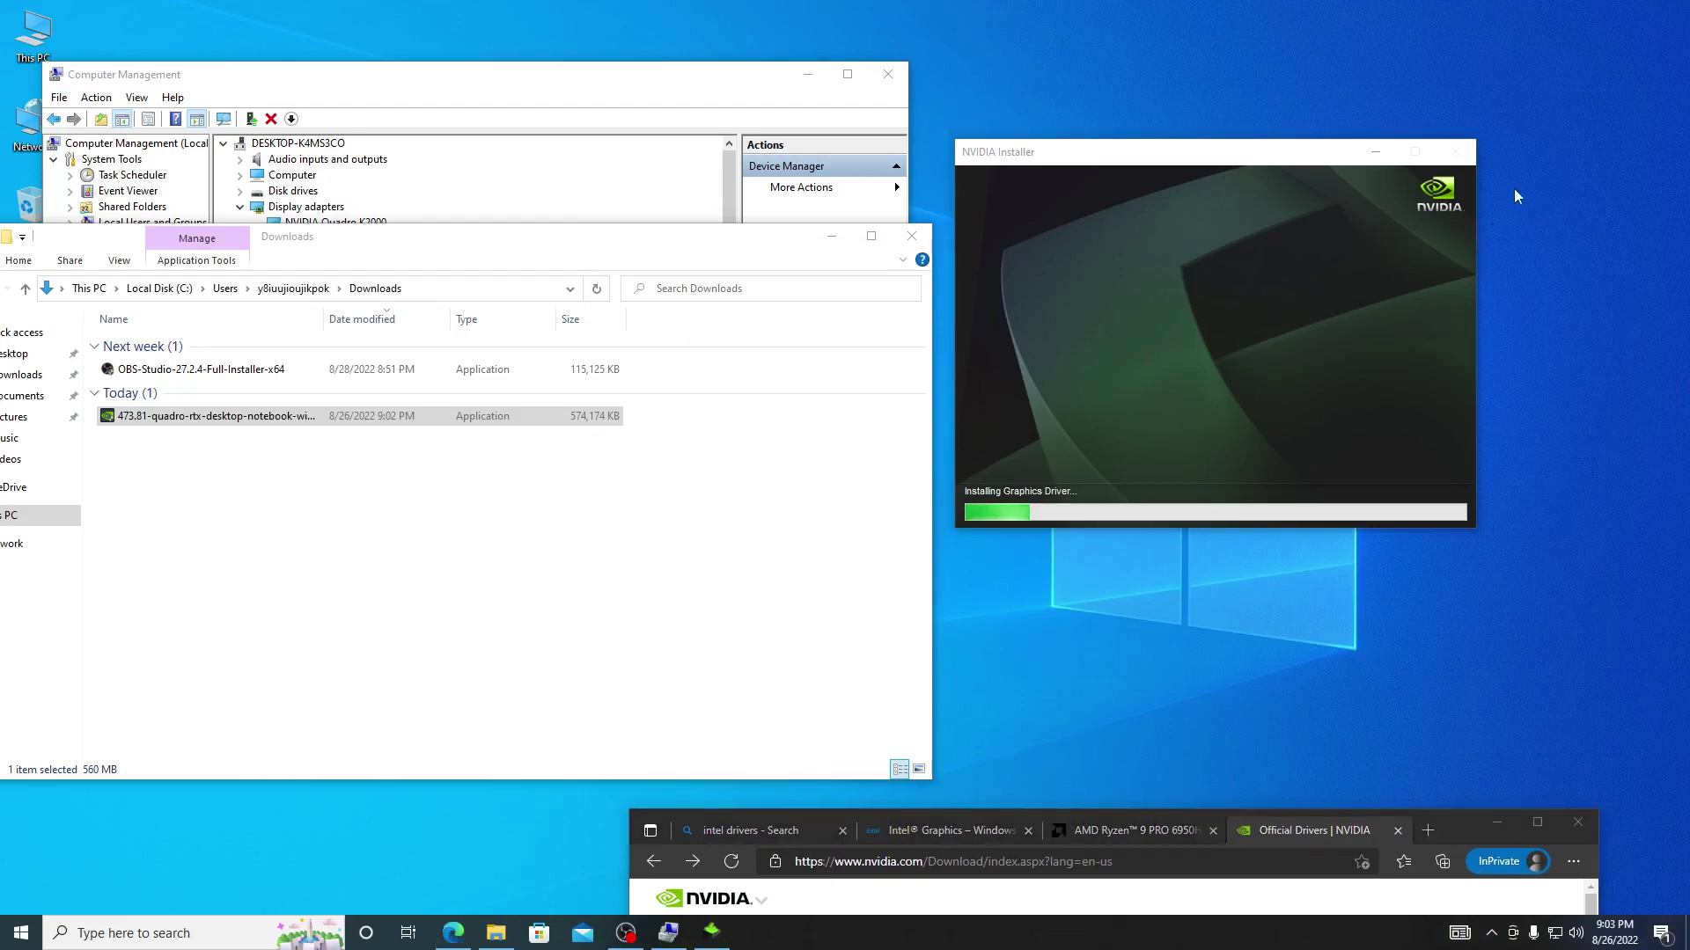
{"action": "left_click_drag", "start_coordinate": [1527, 39], "coordinate": [938, 692]}
{"action": "double_click", "coordinate": [1444, 820]}
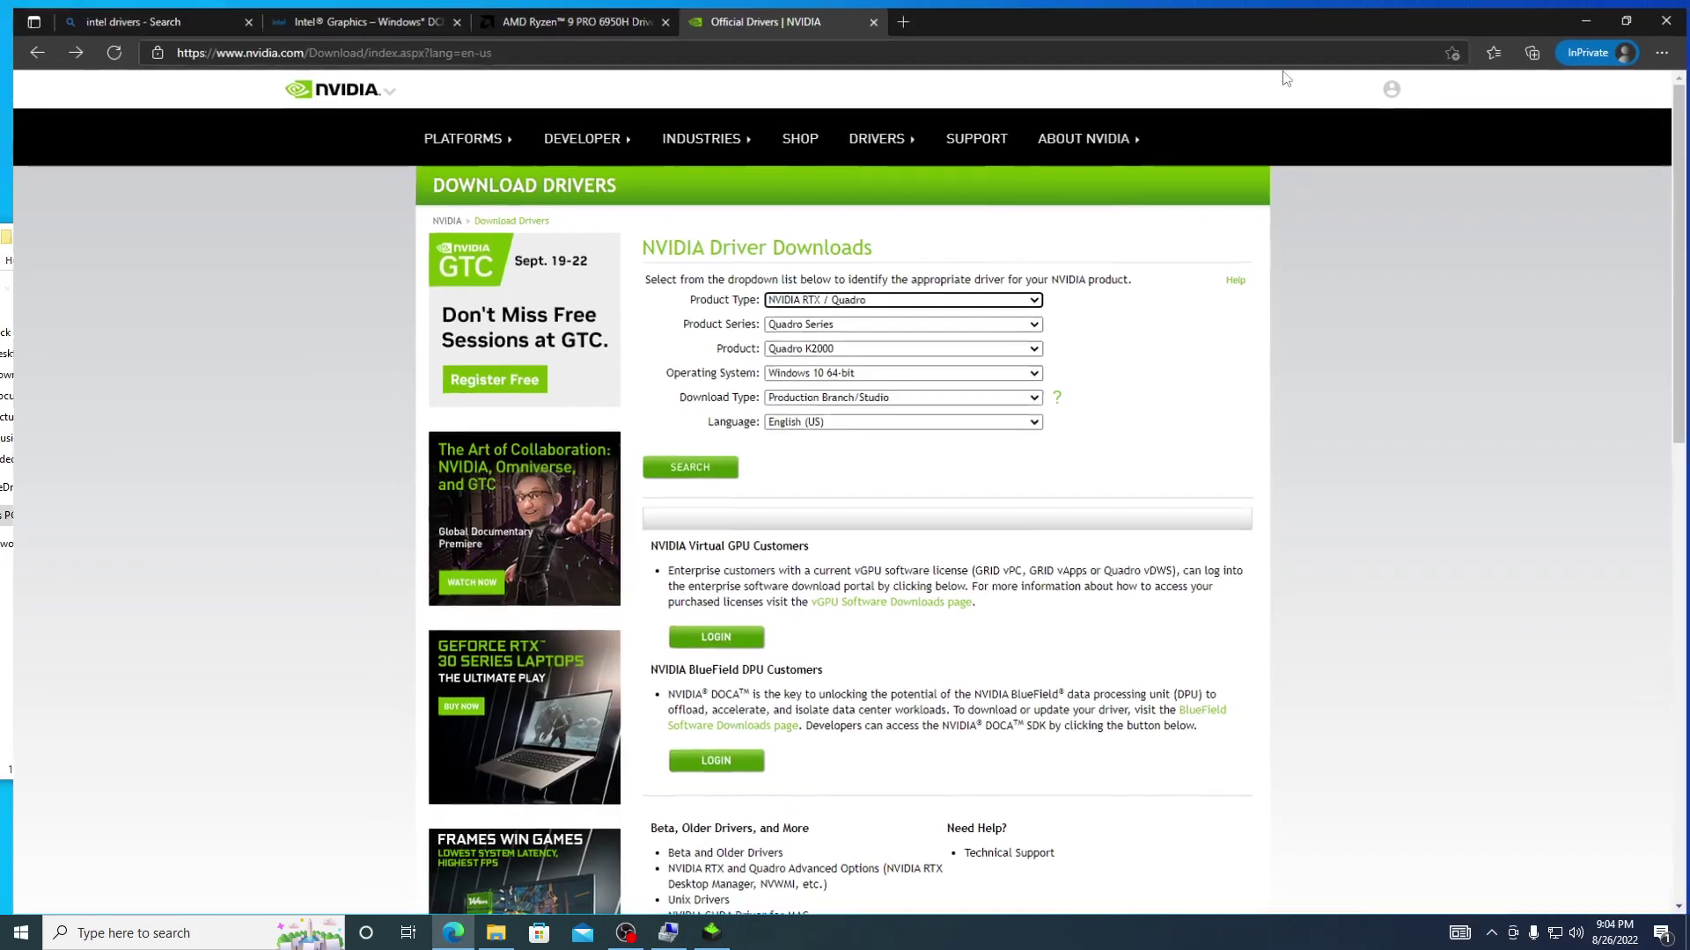
Step: Revisit the Intel graphics driver page and go back from the AMD Ryzen 9 PRO 6950H page to AMD Drivers and Support
{"action": "left_click", "coordinate": [620, 16]}
{"action": "left_click", "coordinate": [358, 9]}
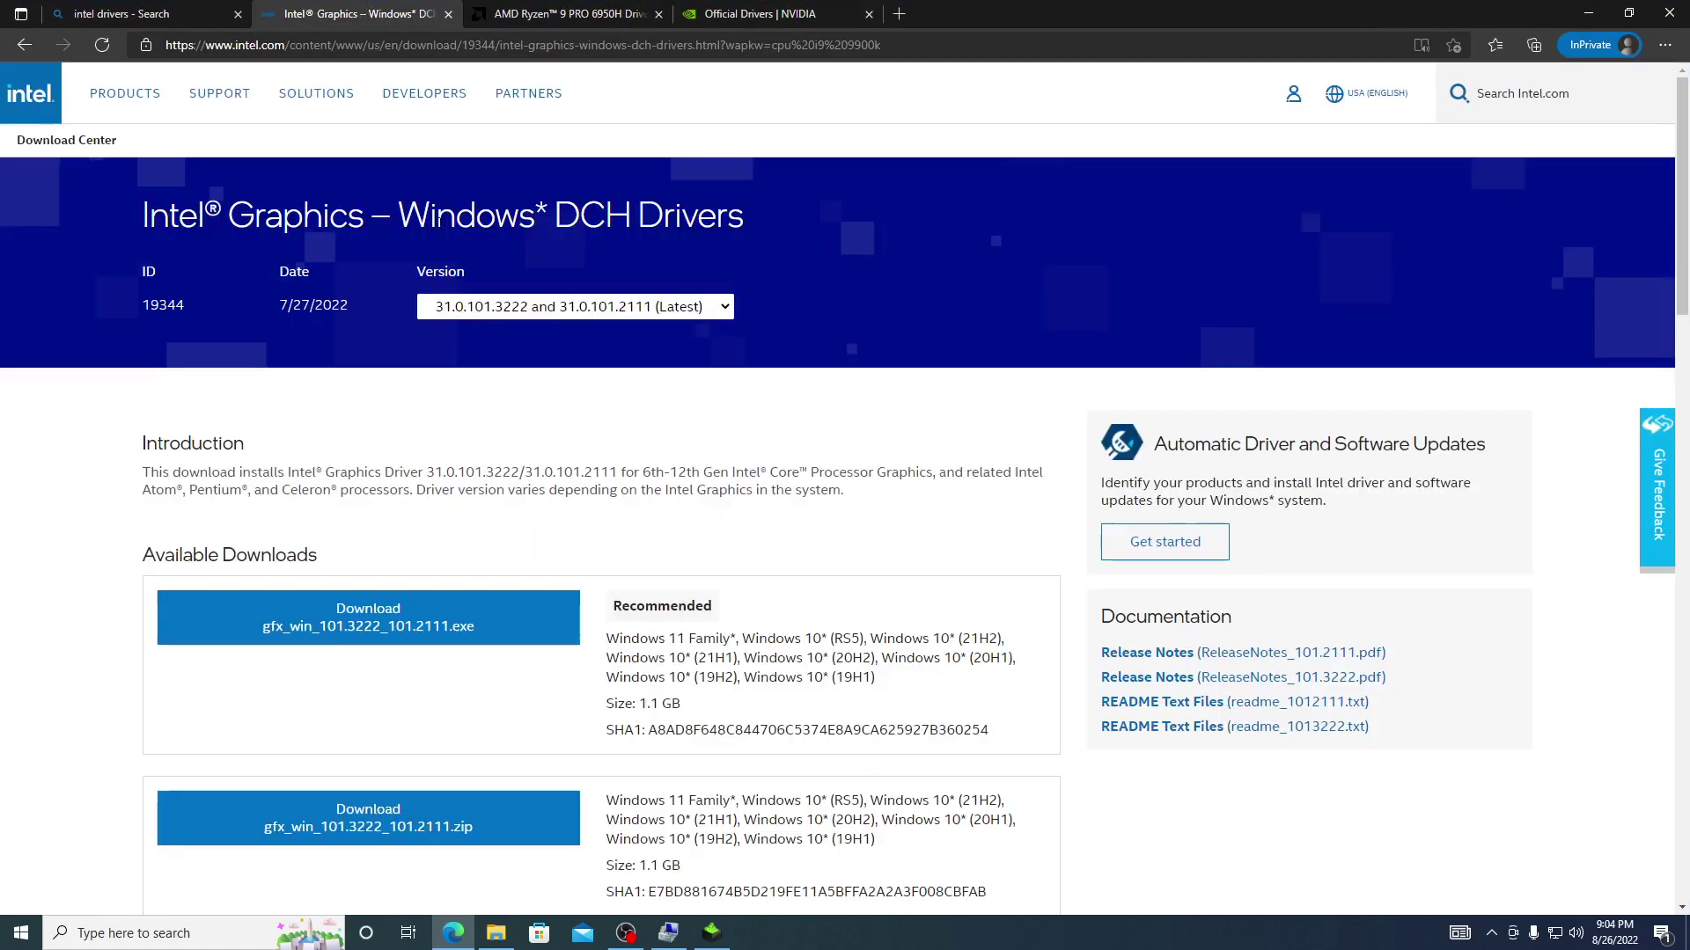
{"action": "left_click", "coordinate": [575, 4]}
{"action": "left_click", "coordinate": [23, 49]}
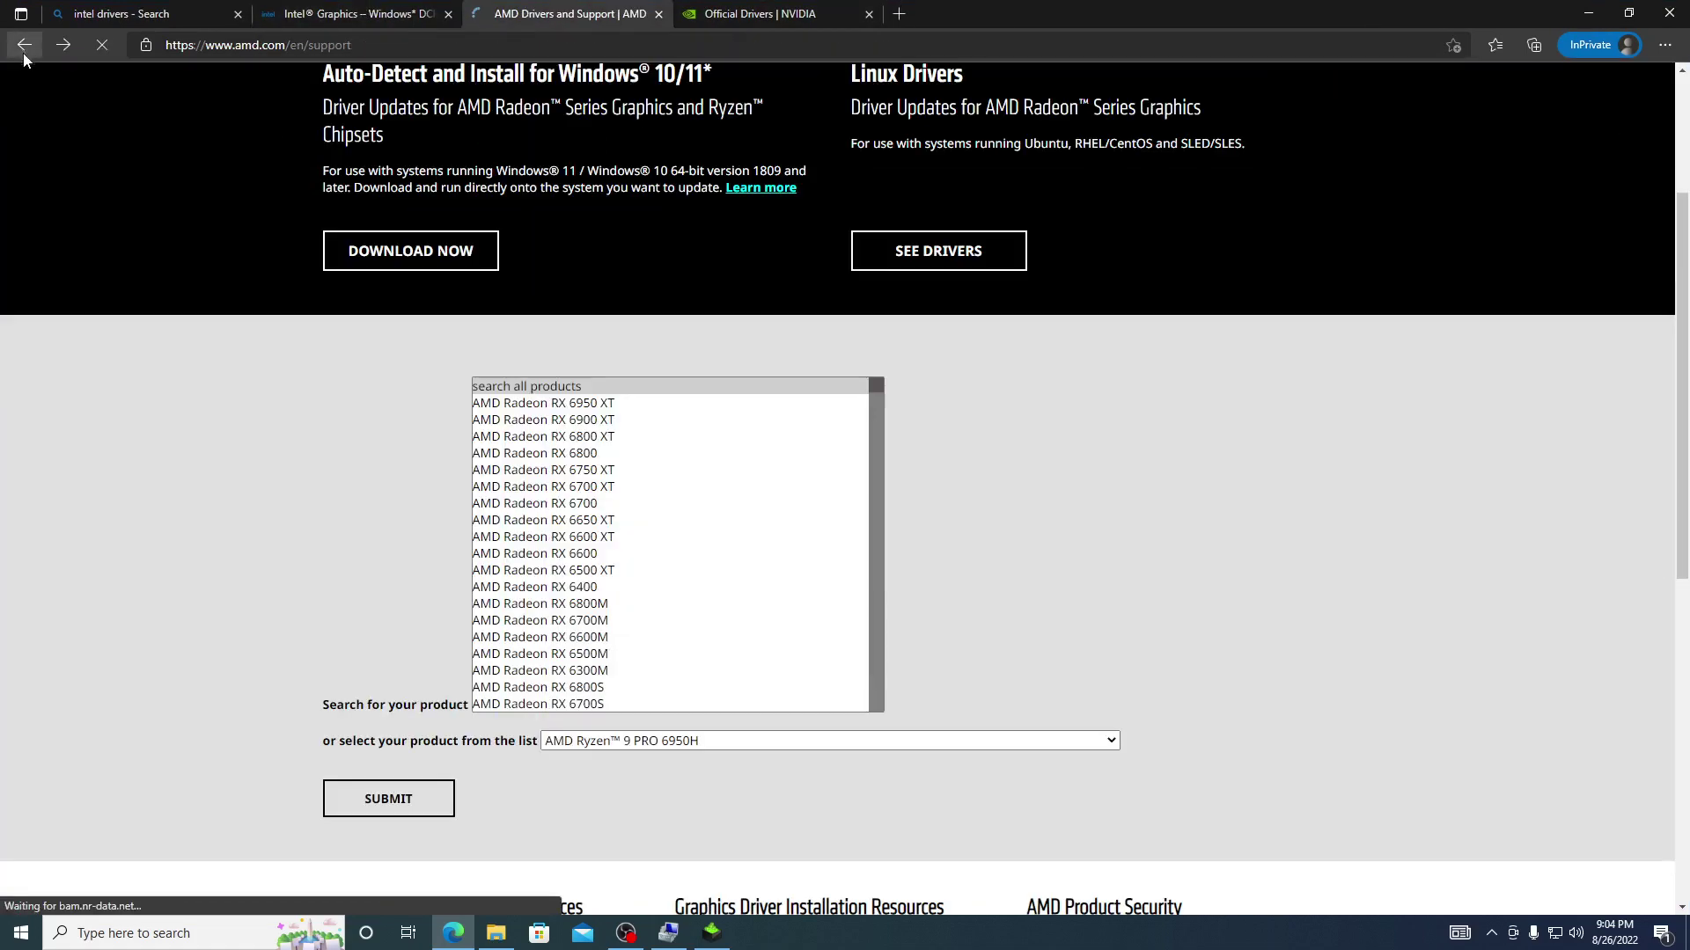
Step: Compare the Graphics and Professional Graphics families in AMD's product list and select Graphics with AMD Radeon RX 6000 Series
{"action": "left_click", "coordinate": [356, 485]}
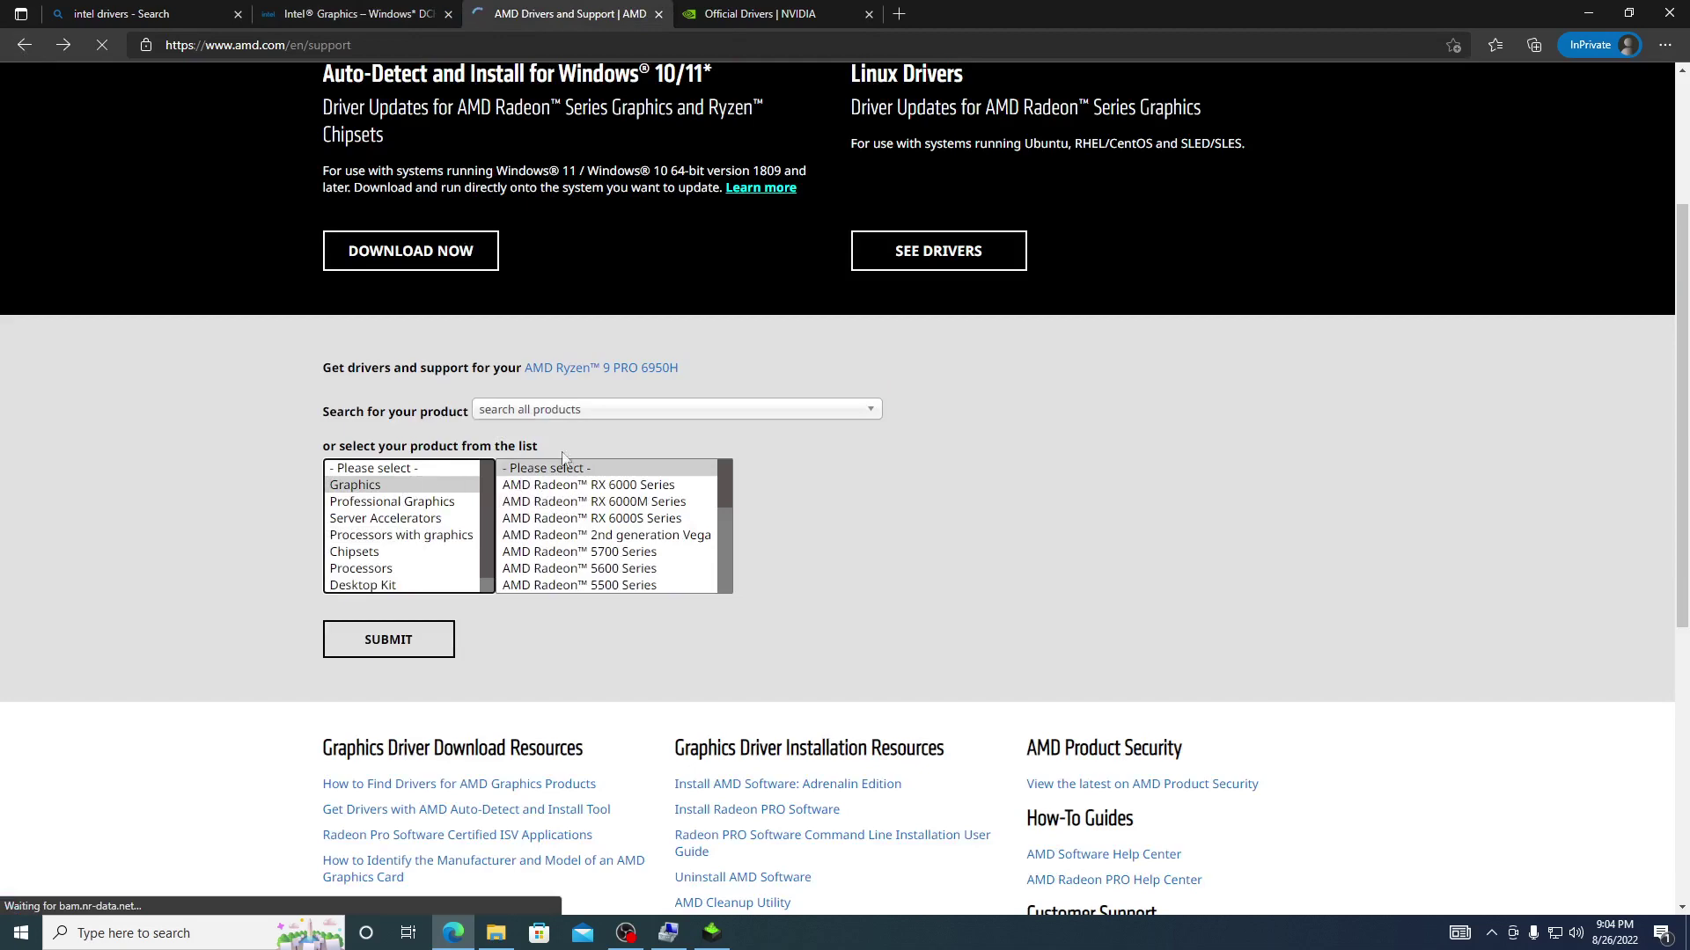
{"action": "left_click", "coordinate": [621, 489]}
{"action": "left_click", "coordinate": [393, 502]}
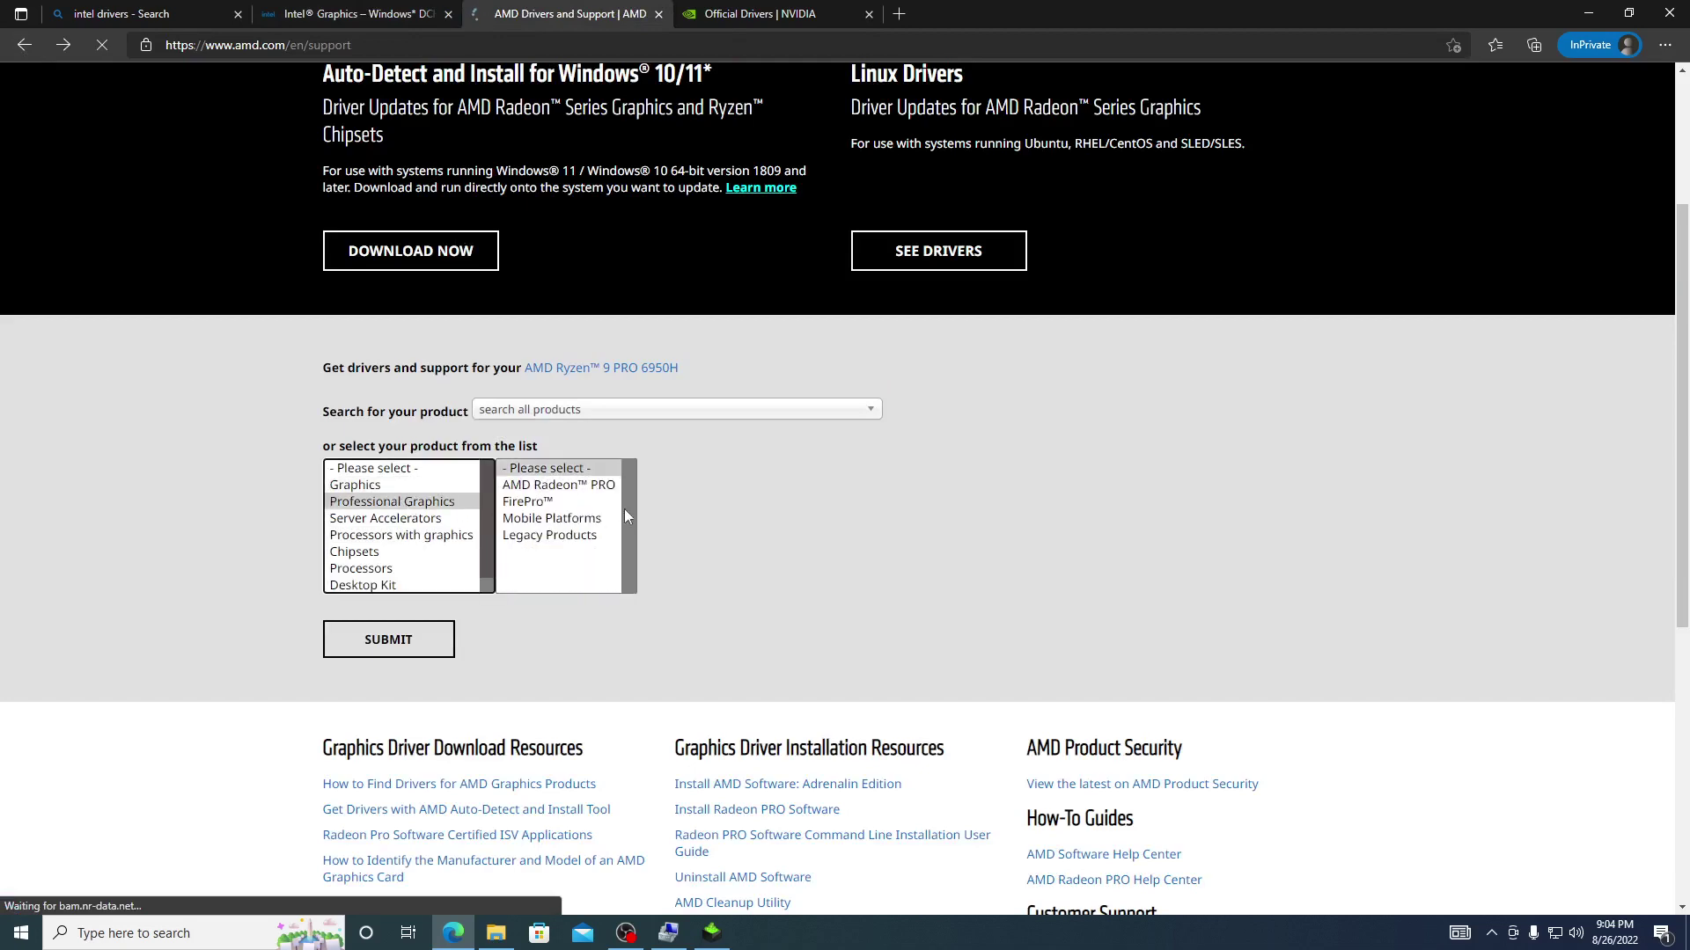
{"action": "key", "text": "Up"}
{"action": "left_click", "coordinate": [659, 494]}
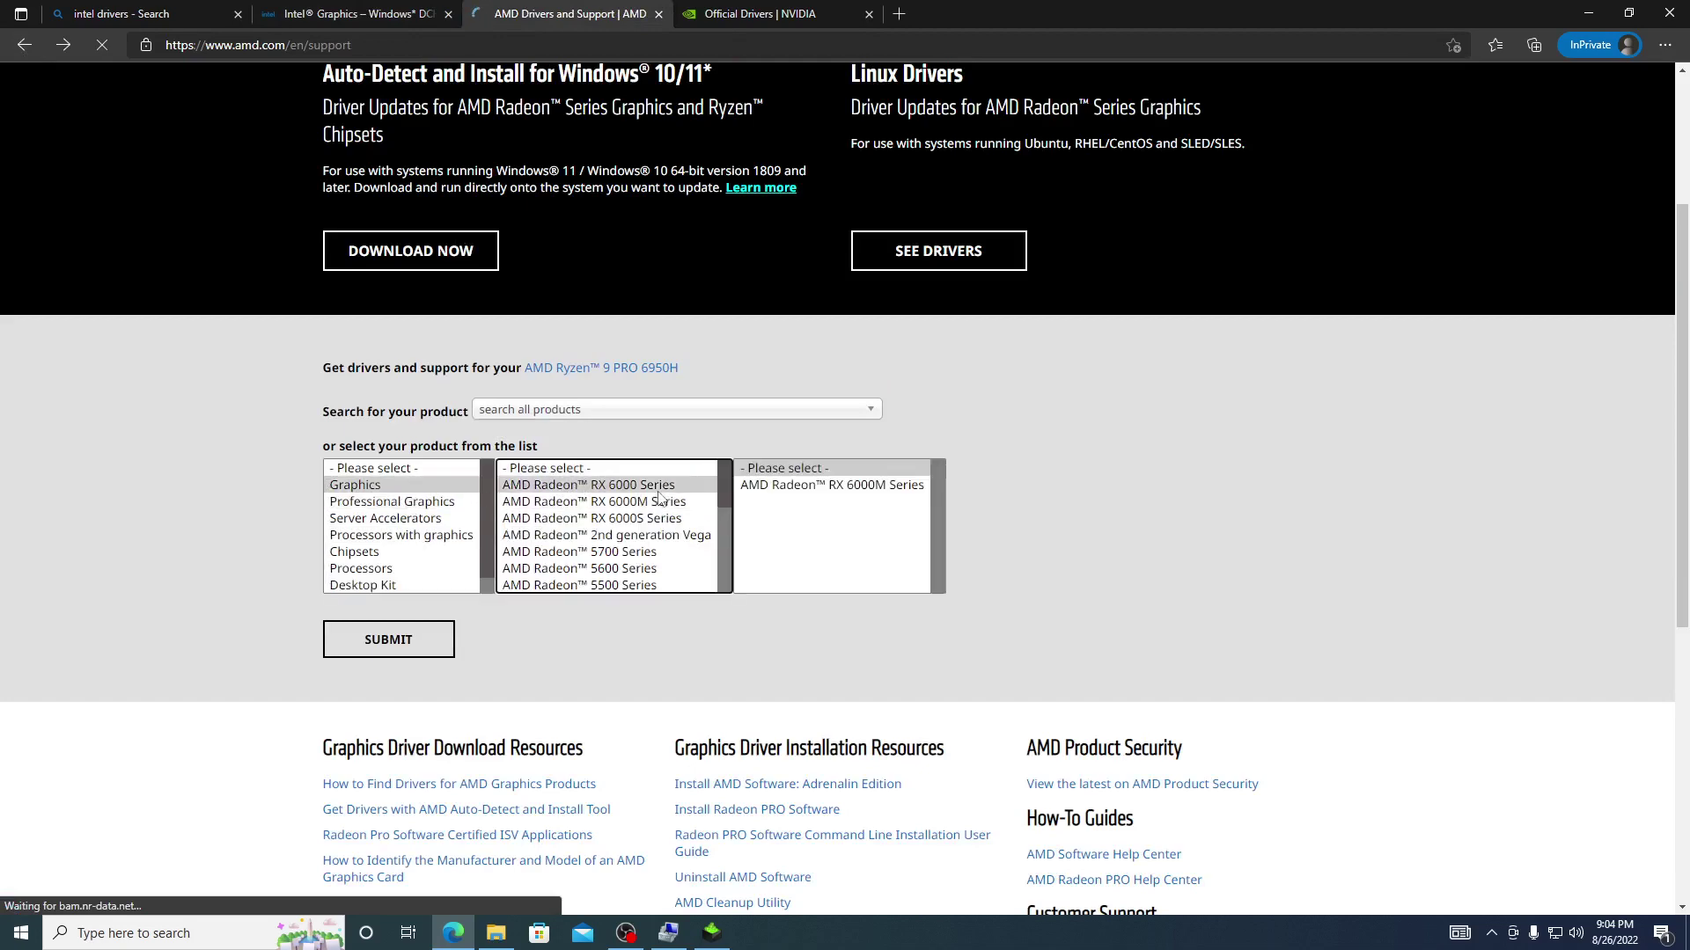
Step: Review the open NVIDIA and Intel driver download pages once more
{"action": "key", "text": "ctrl+Tab"}
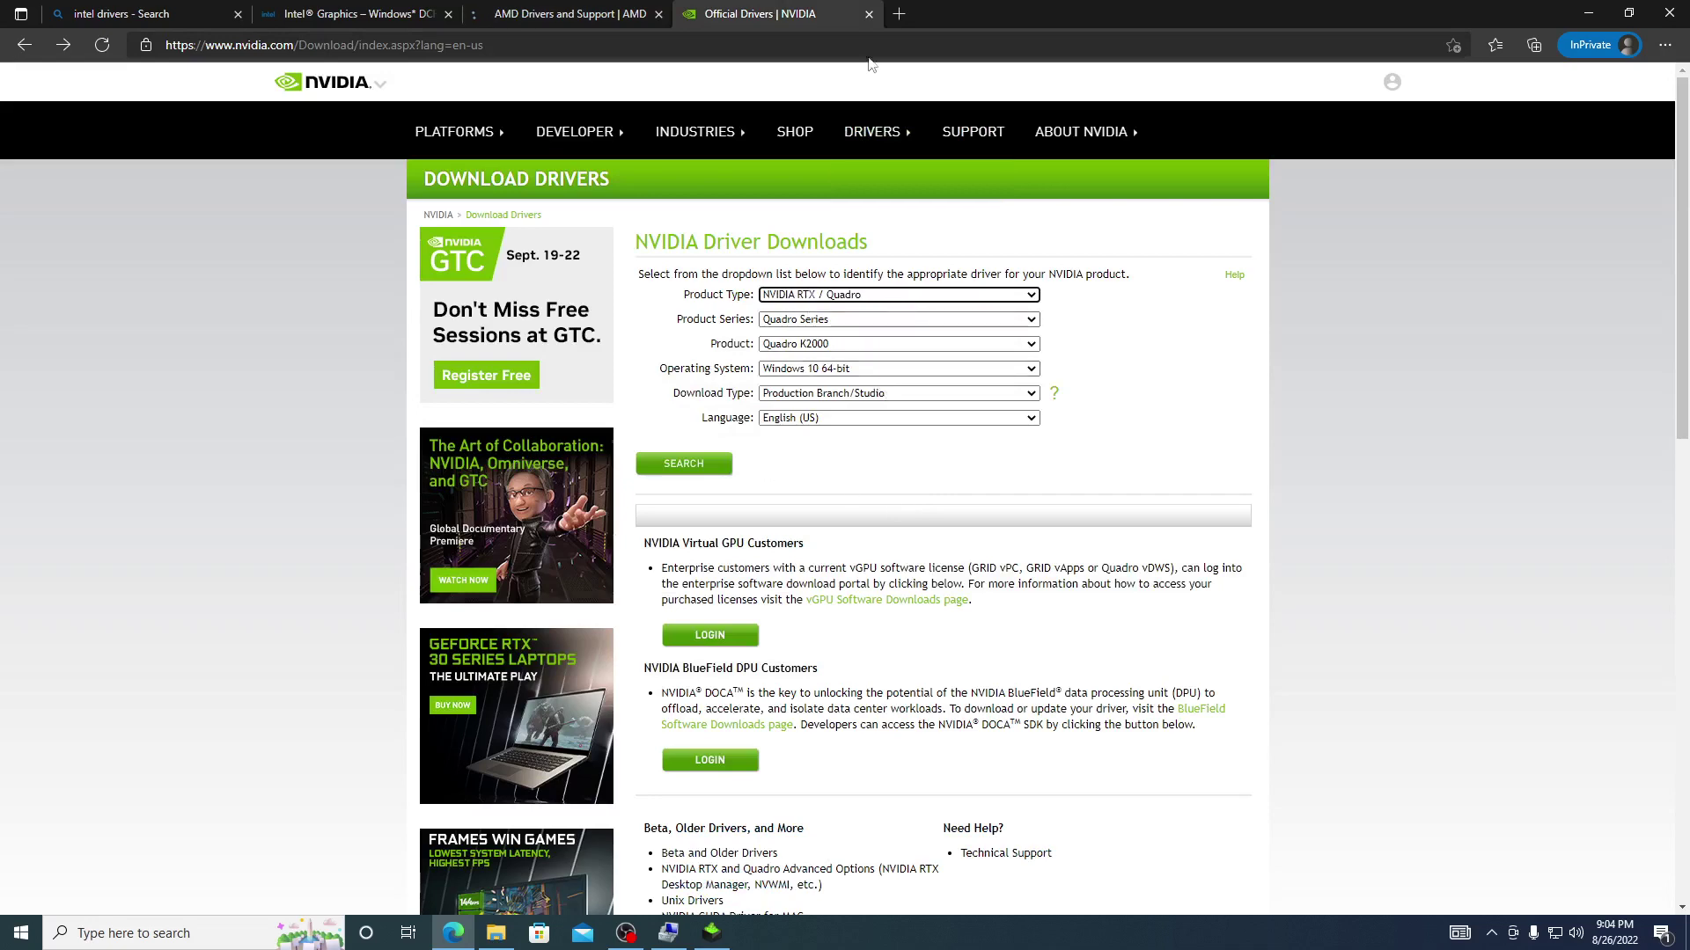
{"action": "left_click", "coordinate": [369, 14]}
{"action": "left_click", "coordinate": [874, 7]}
Step: Search the web for "asus rtx 3060" in a new browser tab
{"action": "left_click", "coordinate": [898, 13]}
{"action": "left_click", "coordinate": [1079, 14]}
{"action": "left_click", "coordinate": [898, 14]}
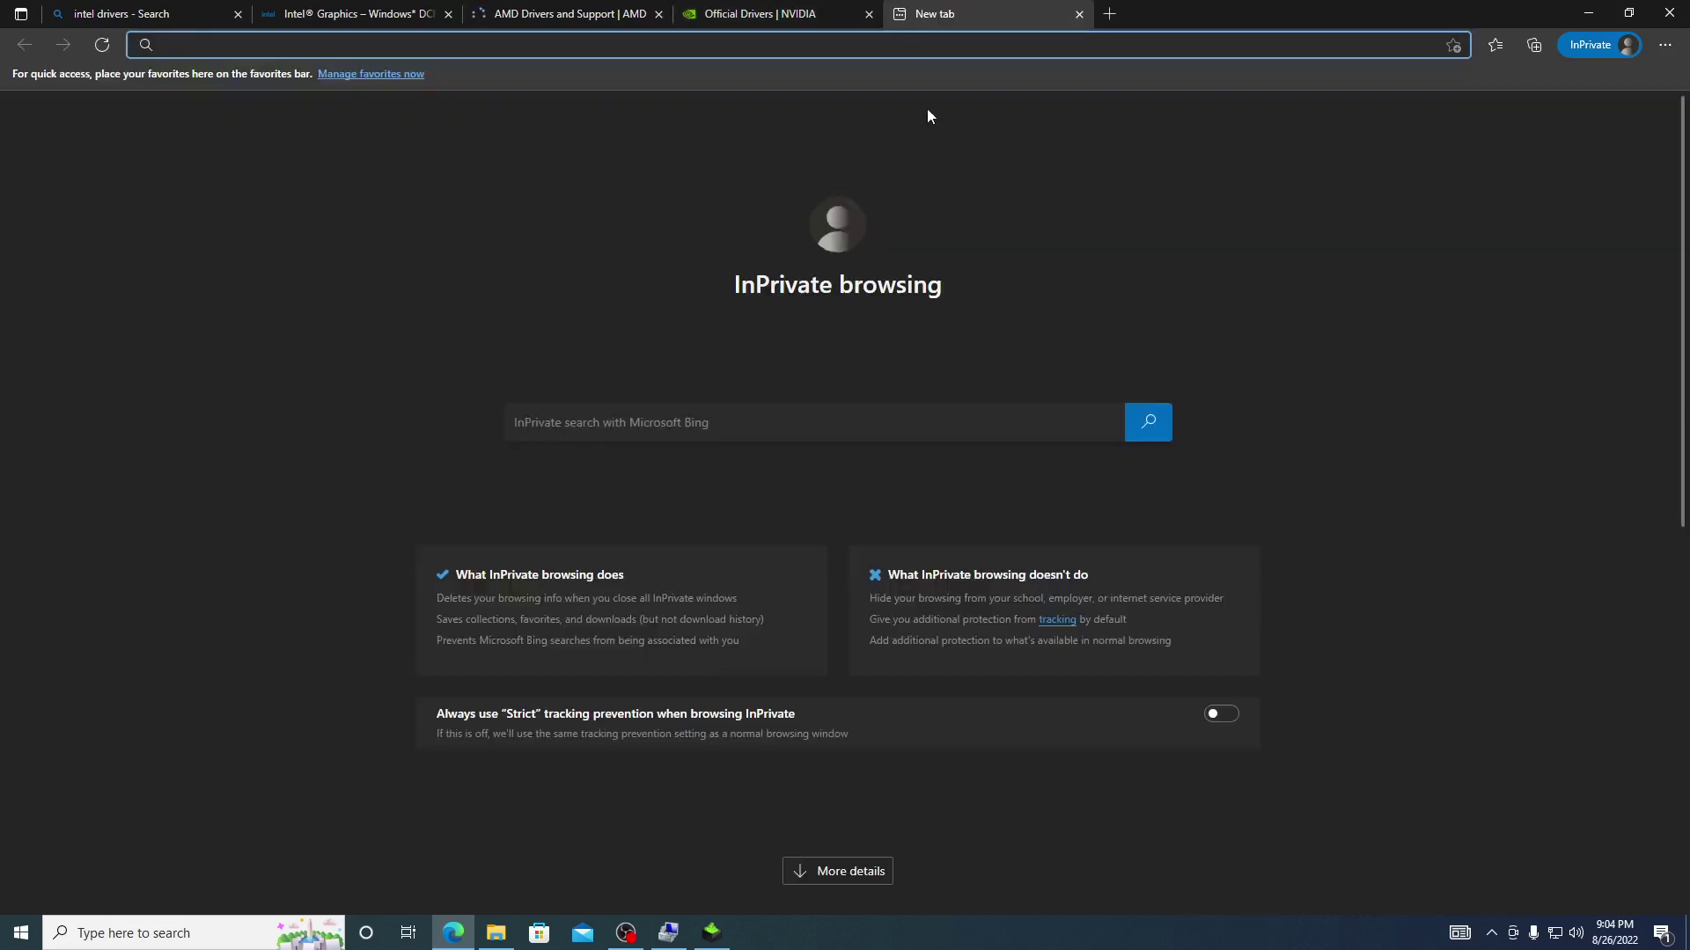
{"action": "type", "text": "ass"}
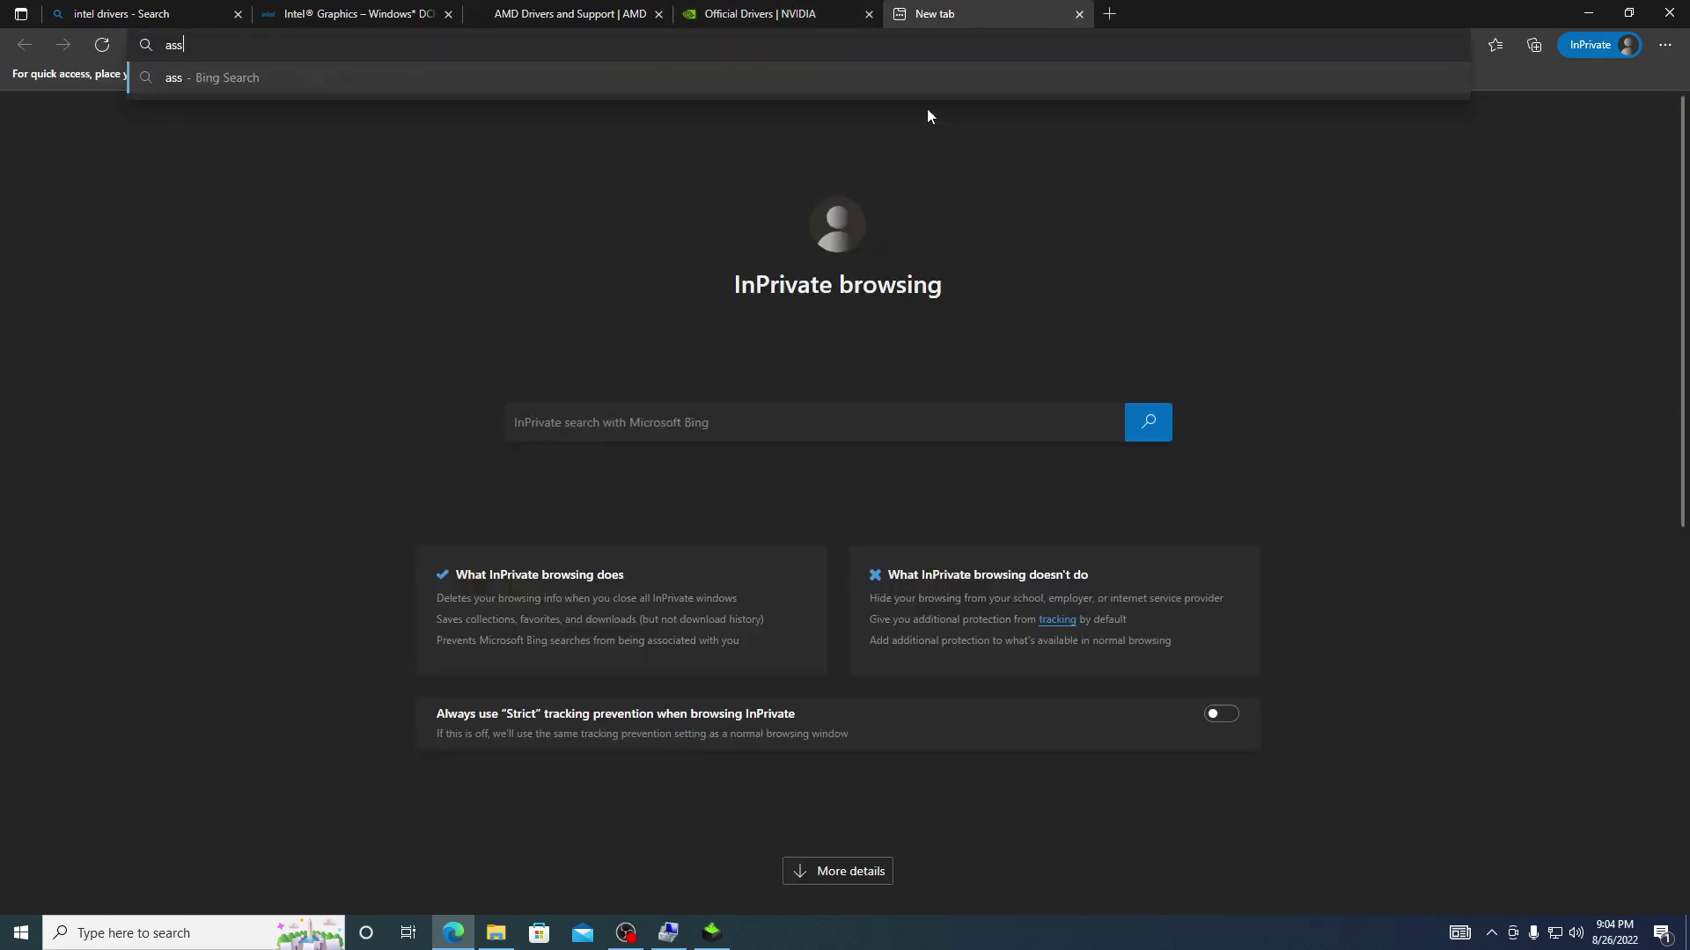
{"action": "key", "text": "BackSpace"}
{"action": "type", "text": "us rtx 3060"}
{"action": "key", "text": "Return"}
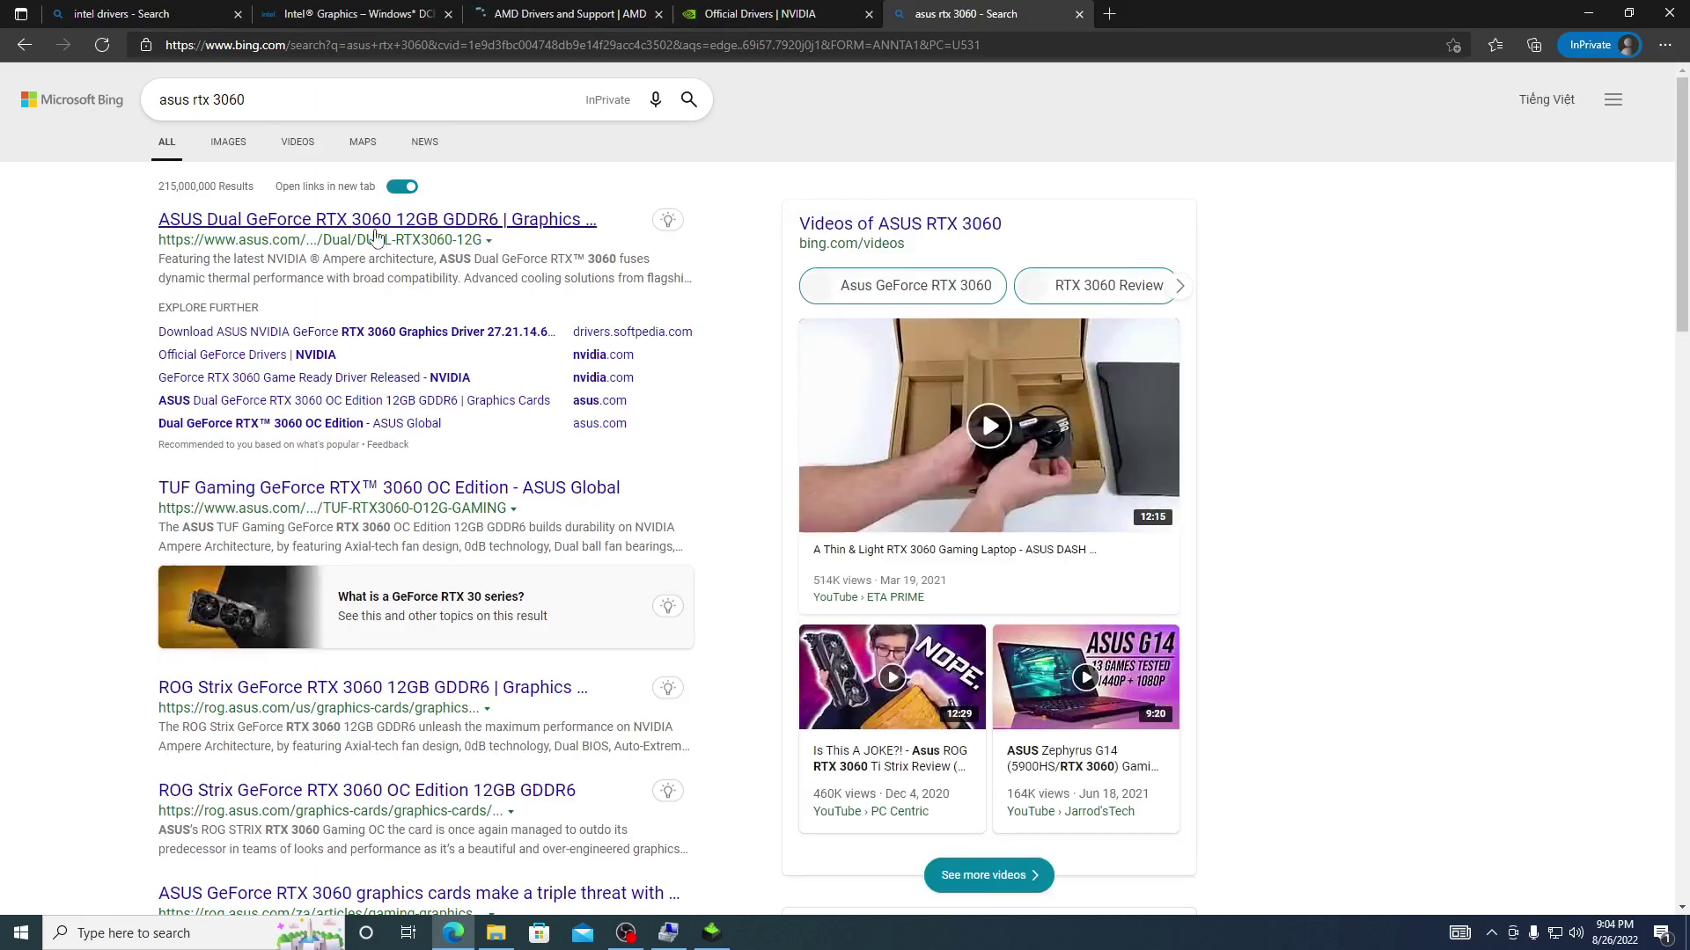
Step: Open the ASUS Dual GeForce RTX 3060 12GB GDDR6 product page, close the search results and accept the site's cookies
{"action": "left_click", "coordinate": [352, 225]}
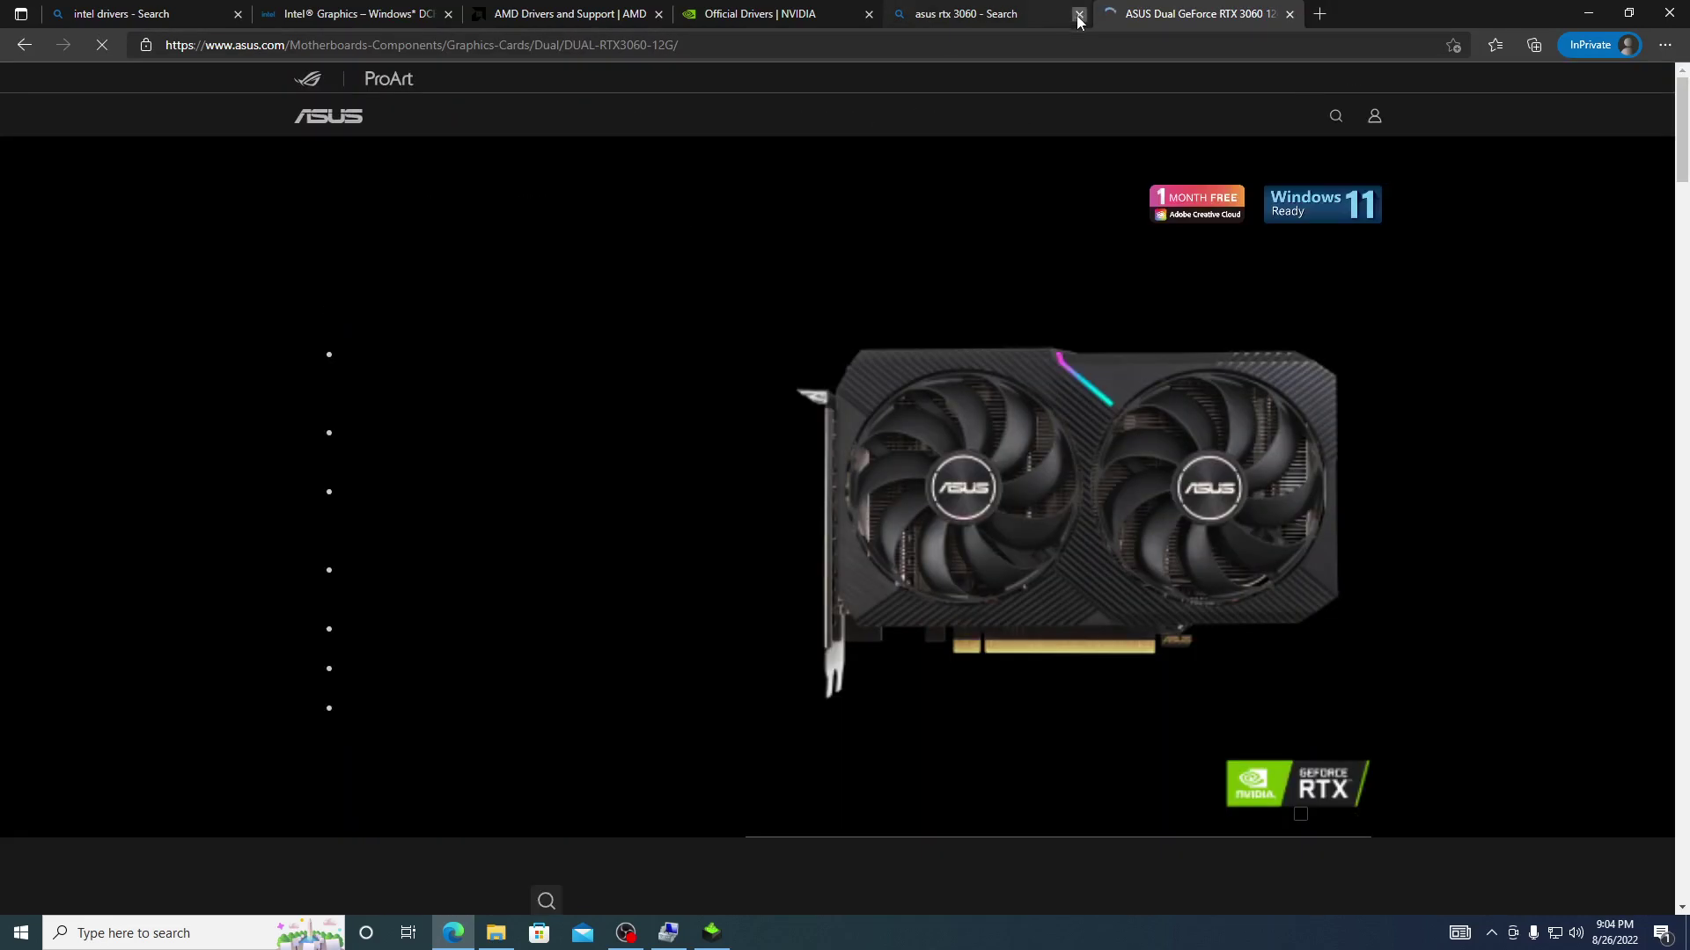
{"action": "left_click", "coordinate": [1079, 13]}
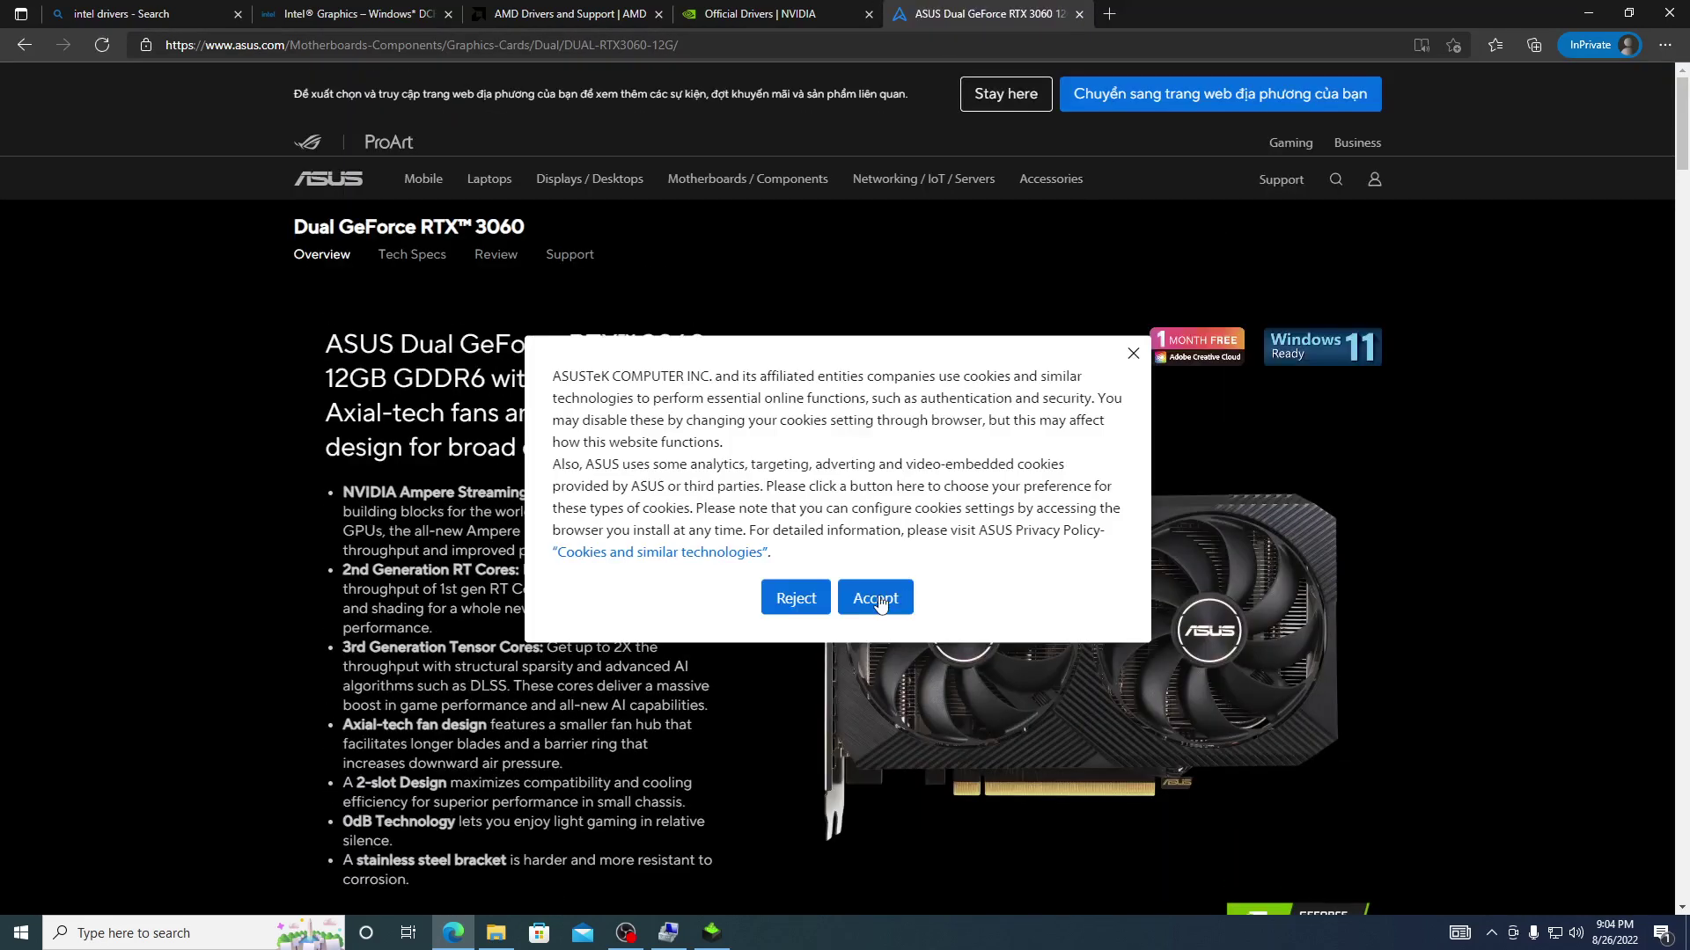
{"action": "left_click", "coordinate": [875, 598]}
Step: Open the Driver & Utility support section for the ASUS Dual GeForce RTX 3060 and choose Windows 11 64-bit as the OS
{"action": "left_click", "coordinate": [573, 255]}
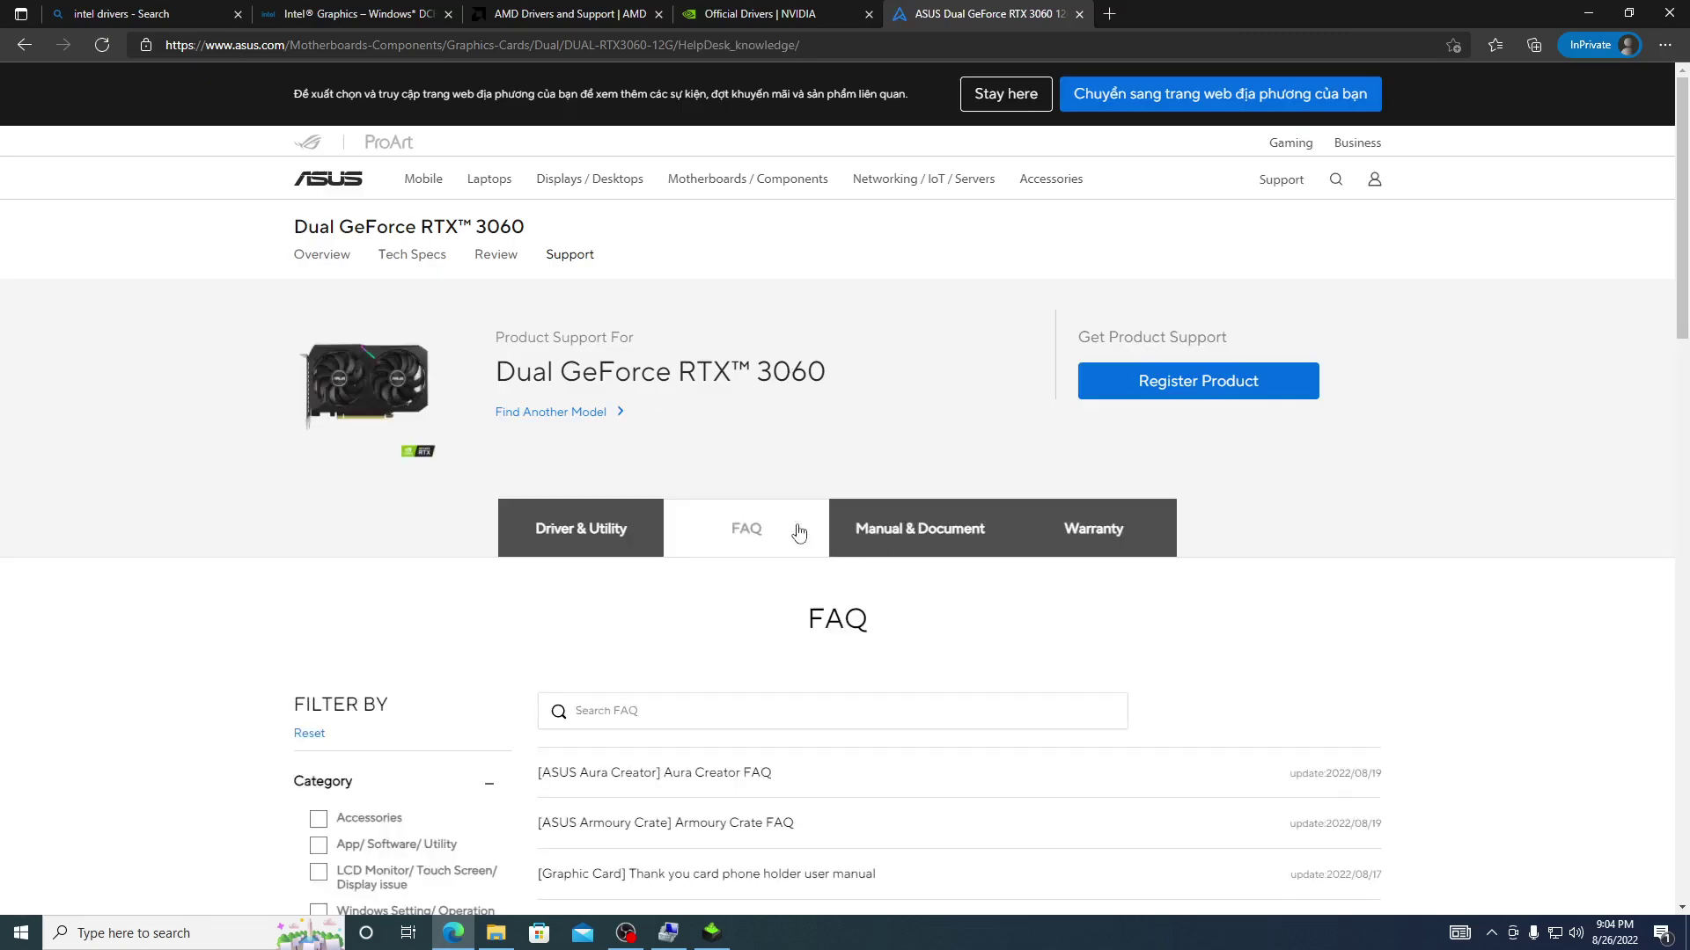
{"action": "left_click", "coordinate": [633, 519]}
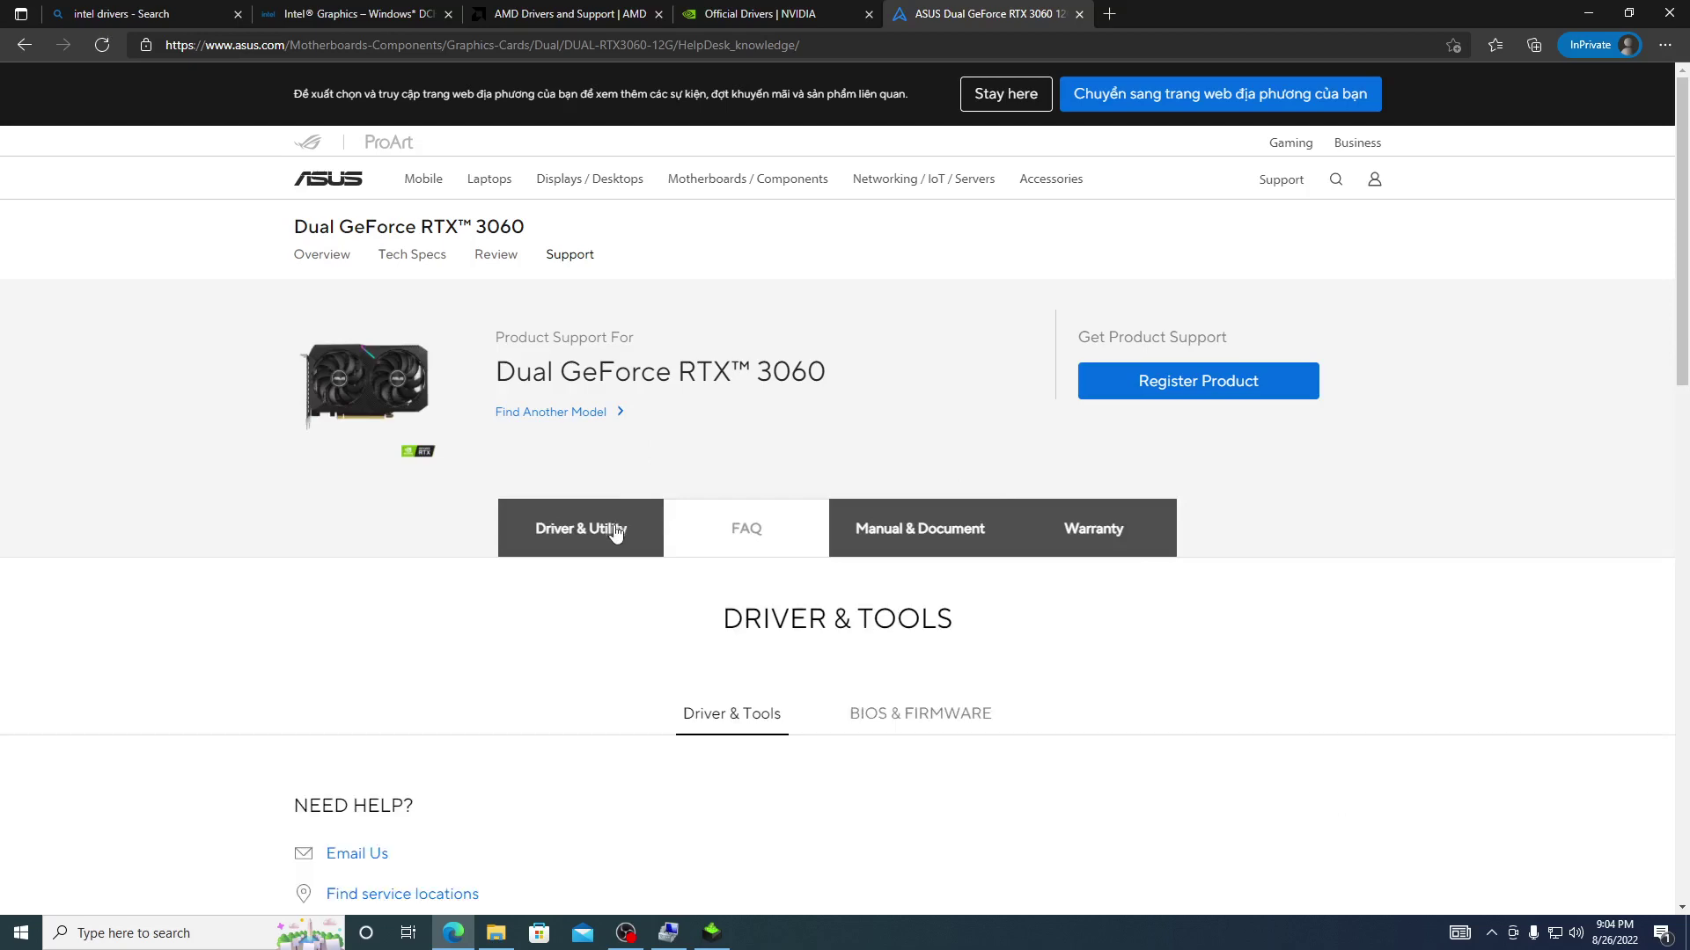
{"action": "scroll", "coordinate": [770, 586], "scroll_direction": "down", "scroll_amount": 5}
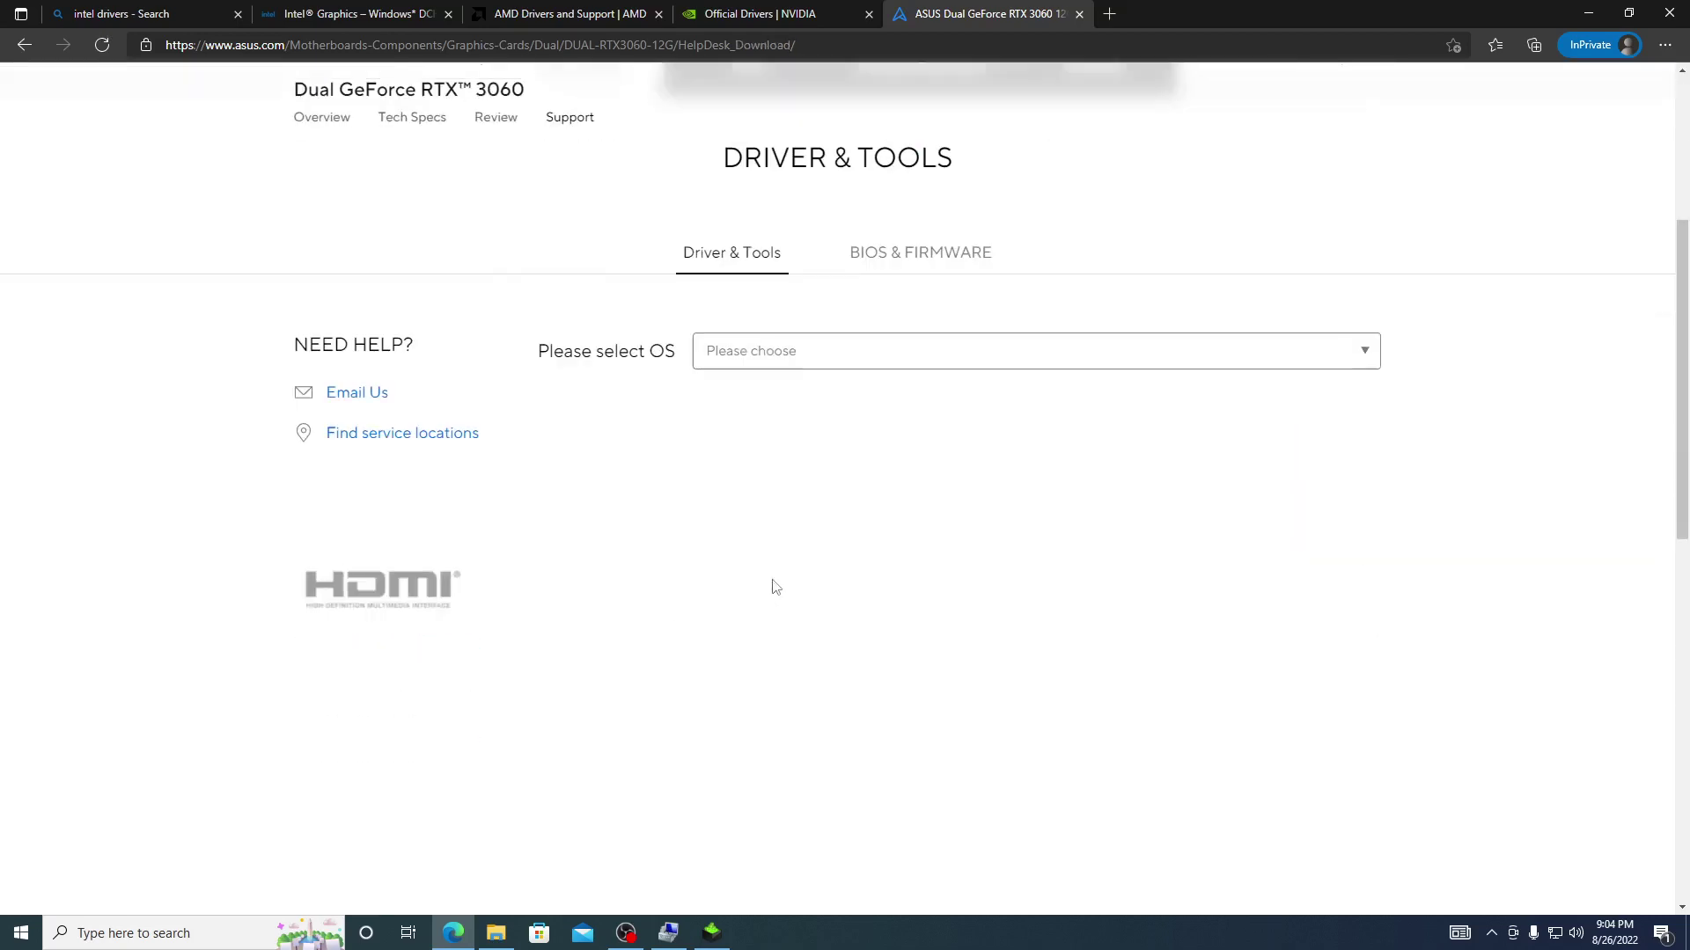
{"action": "left_click", "coordinate": [798, 365]}
{"action": "left_click", "coordinate": [792, 397]}
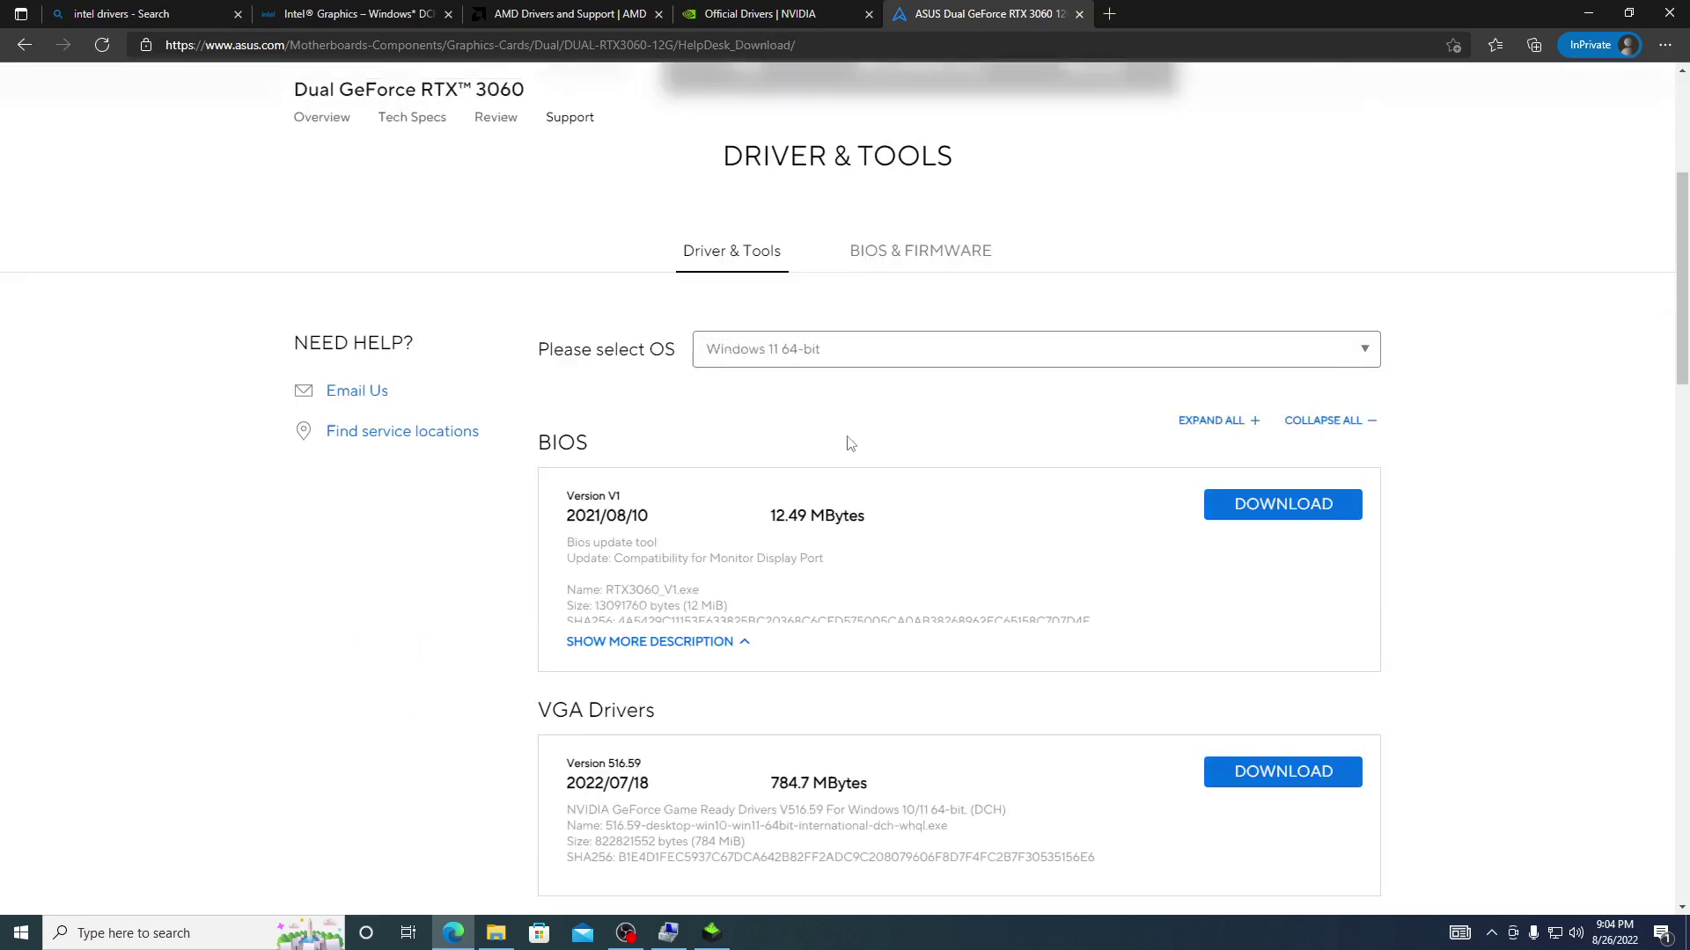
Step: Examine the VGA driver's version and release date on the ASUS page, and highlight the card's RTX 3060 model name
{"action": "scroll", "coordinate": [850, 443], "scroll_direction": "down", "scroll_amount": 4}
{"action": "scroll", "coordinate": [906, 611], "scroll_direction": "up", "scroll_amount": 1}
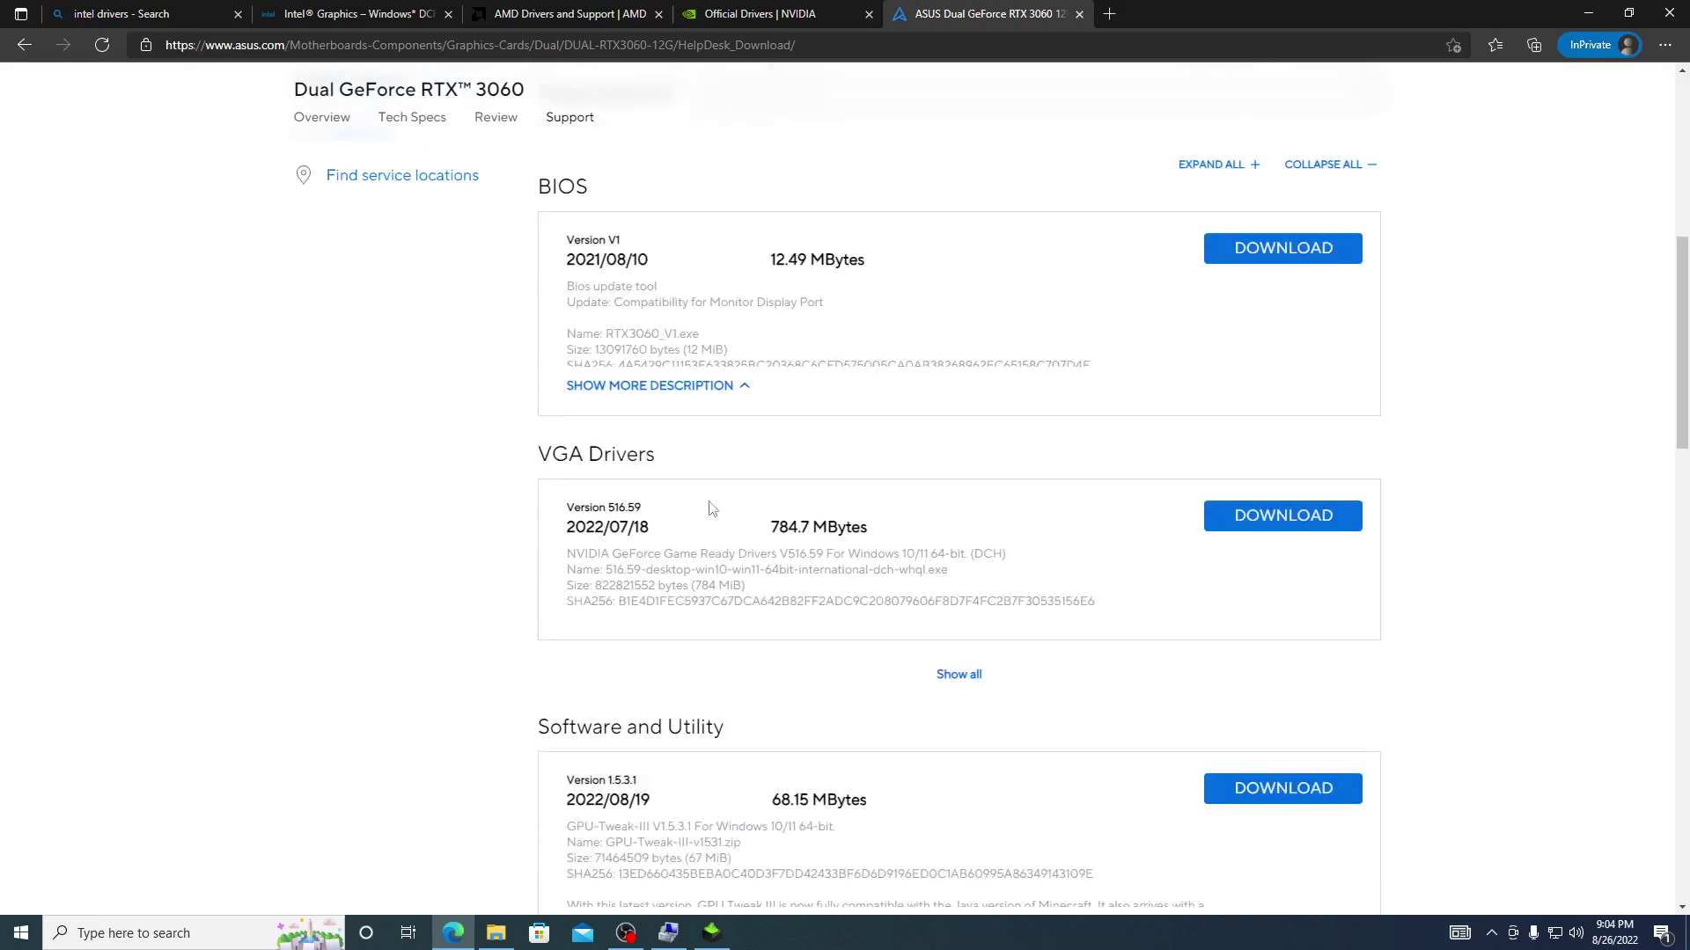
{"action": "left_click_drag", "start_coordinate": [703, 525], "coordinate": [547, 541]}
{"action": "left_click", "coordinate": [679, 546]}
{"action": "scroll", "coordinate": [682, 546], "scroll_direction": "up", "scroll_amount": 6}
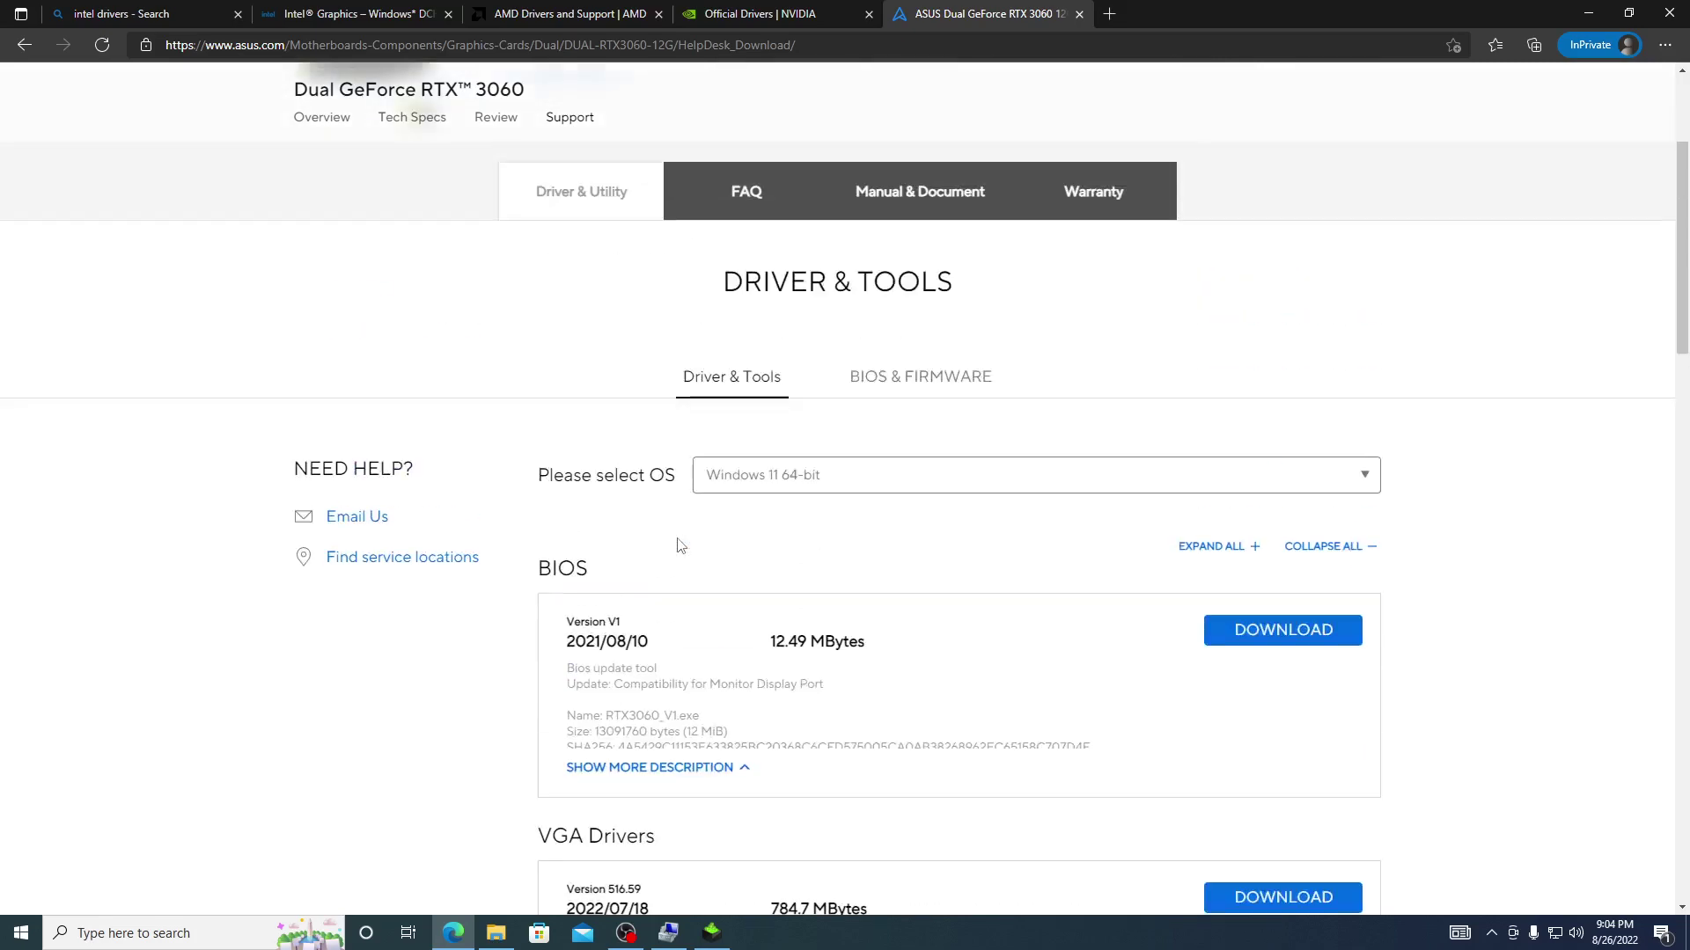
{"action": "left_click_drag", "start_coordinate": [495, 165], "coordinate": [823, 154]}
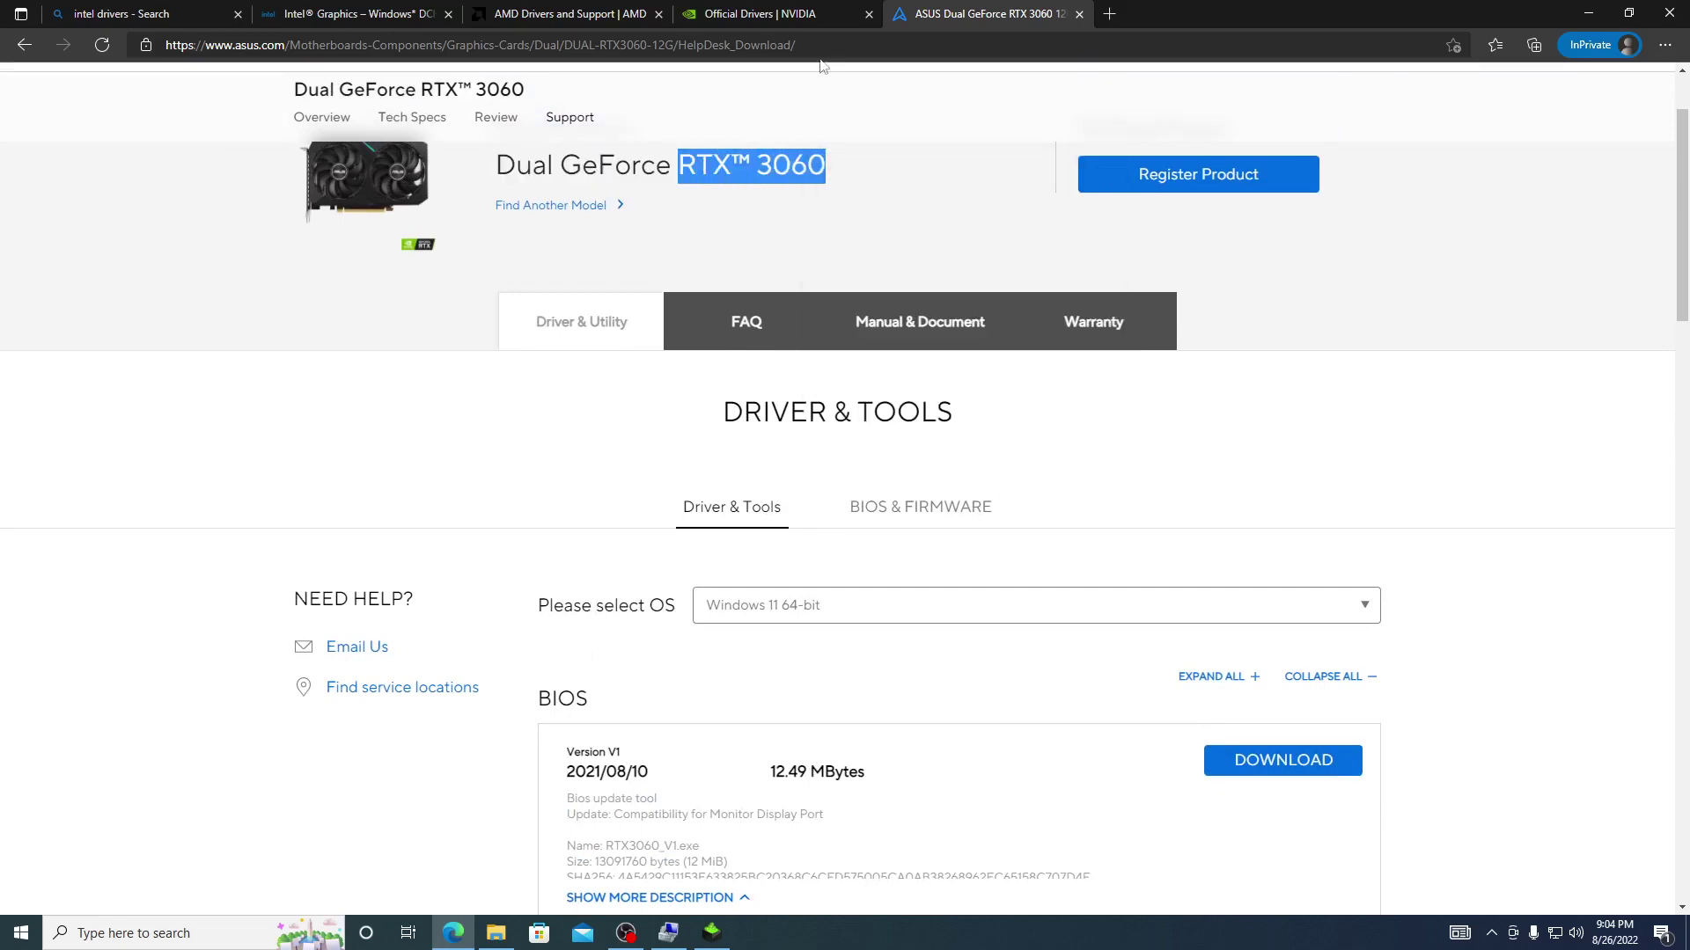
Step: Return to the NVIDIA driver search and open the product type choices
{"action": "left_click", "coordinate": [808, 14]}
{"action": "left_click", "coordinate": [854, 294]}
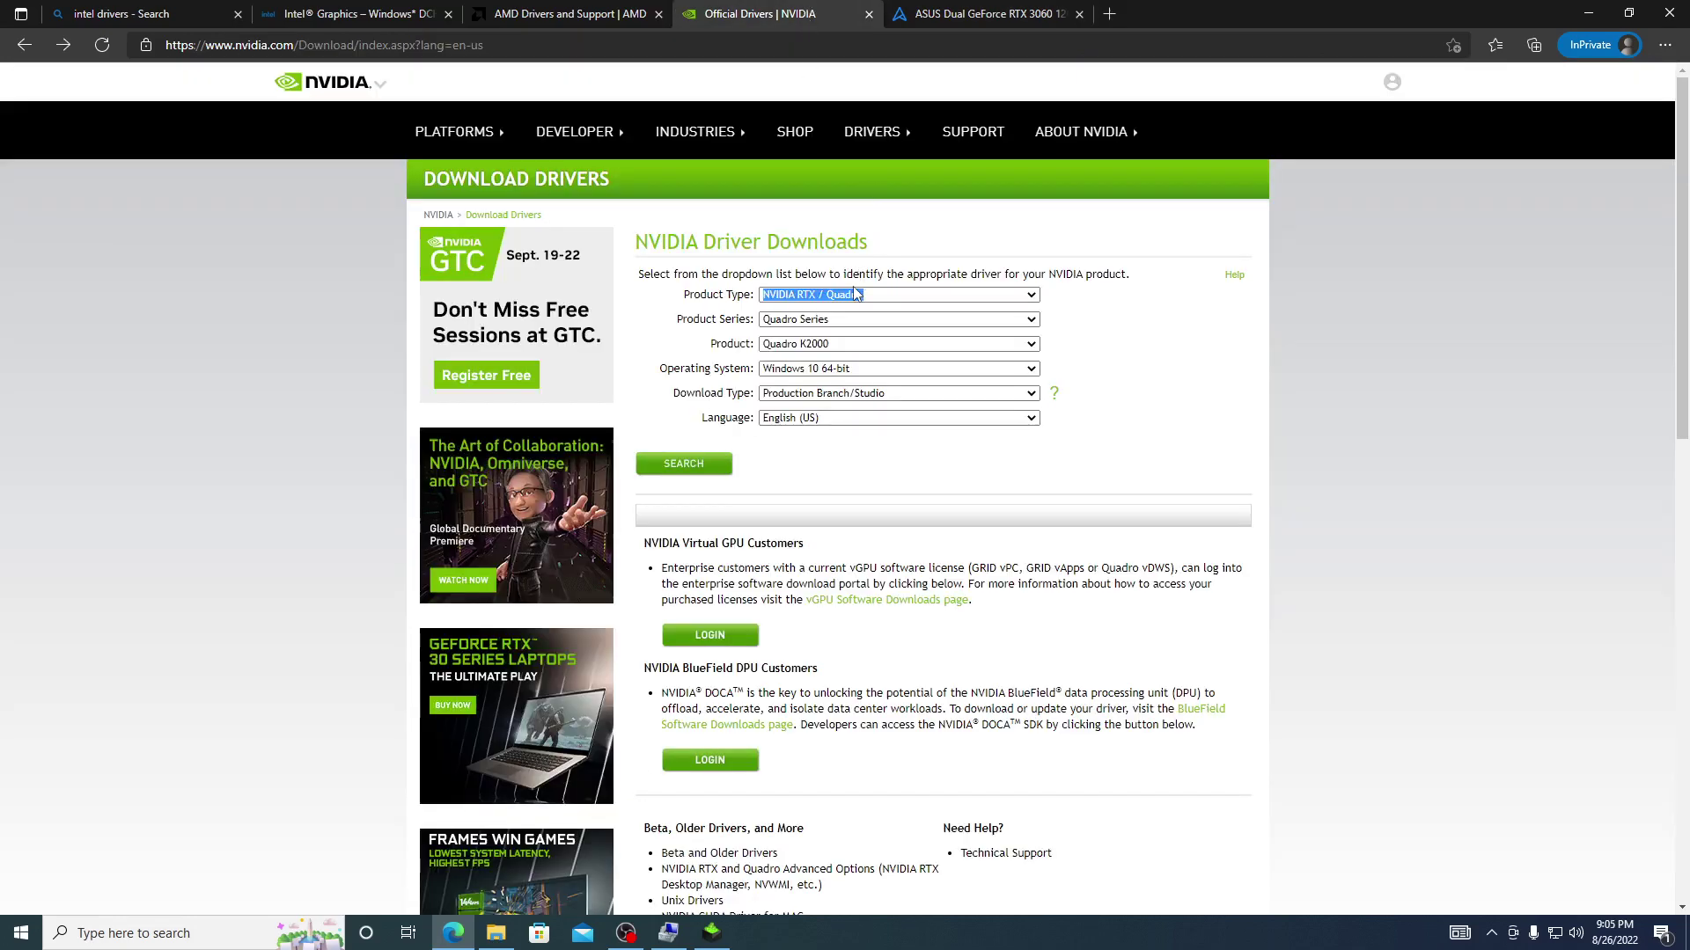
{"action": "left_click", "coordinate": [856, 295]}
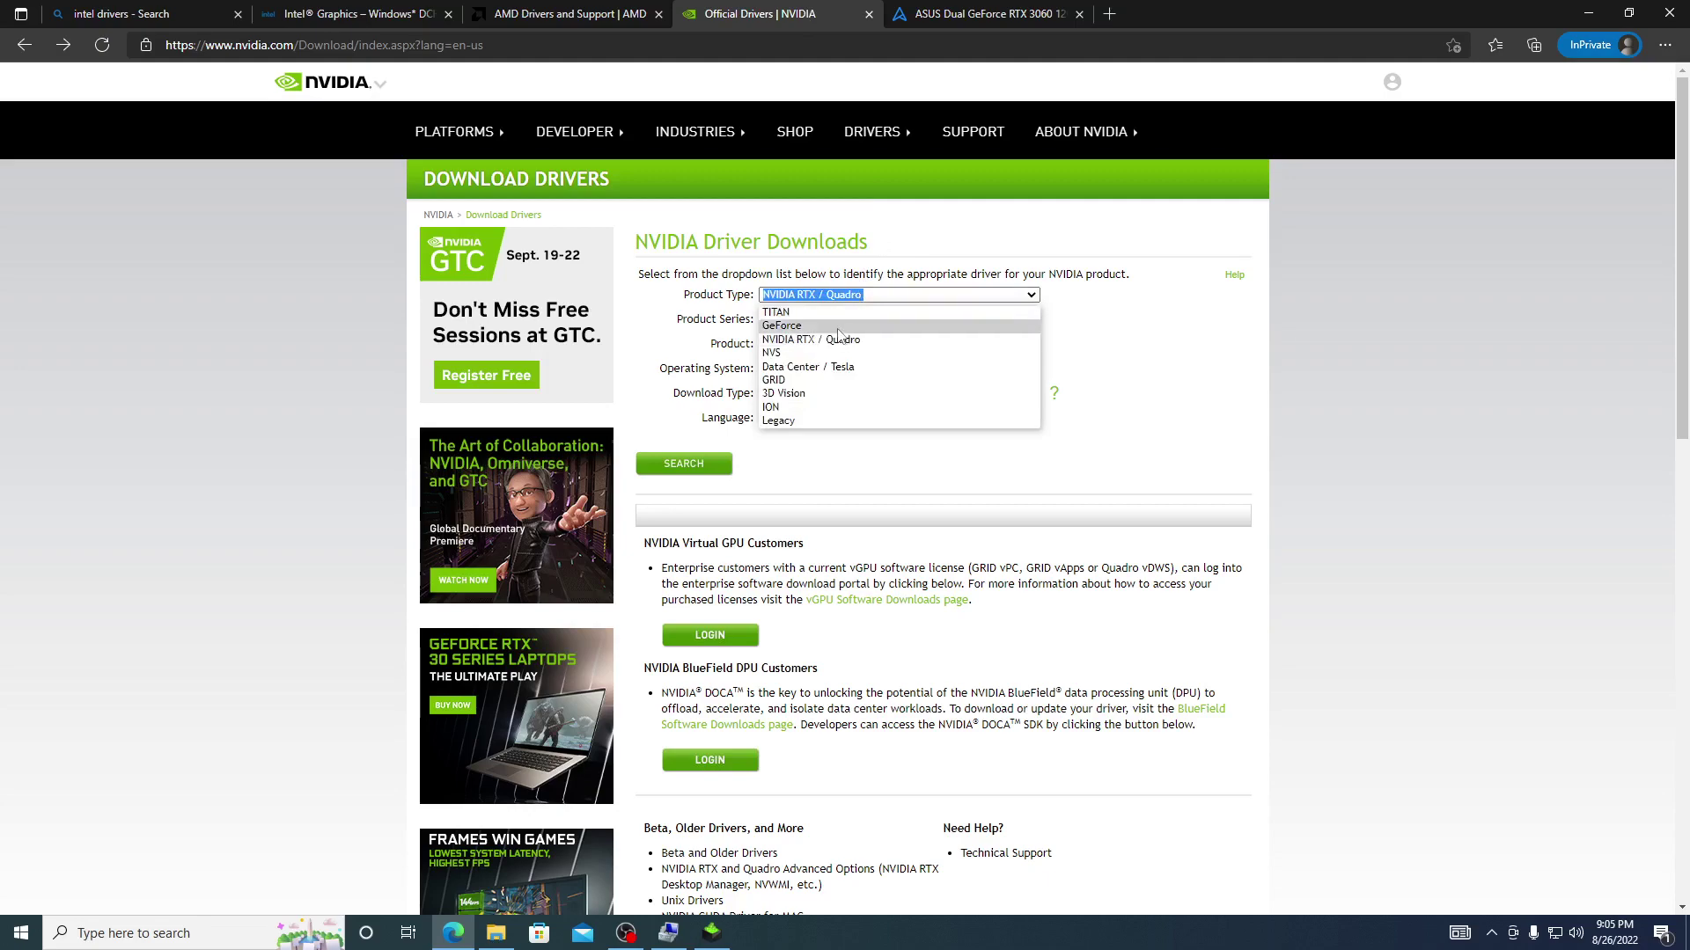